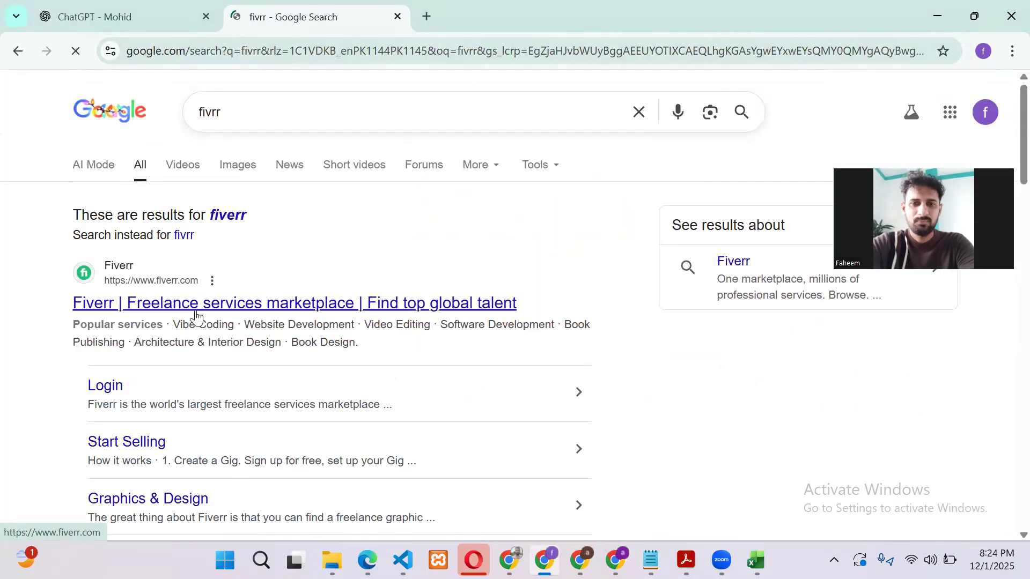
Open the Fiverr website from the Google search results and dismiss the Google sign-in prompt.
{"action": "left_click", "coordinate": [160, 311]}
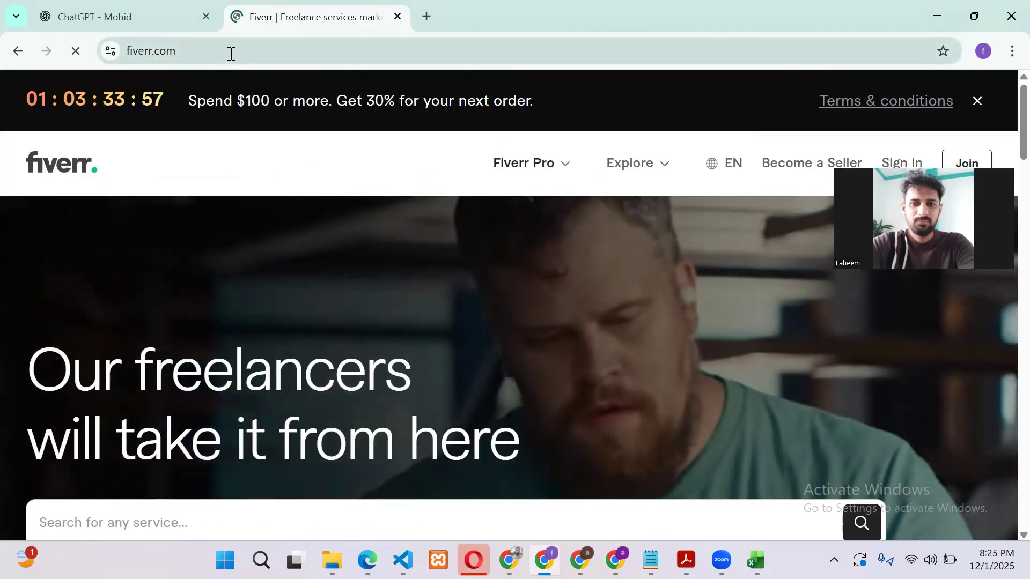
{"action": "left_click", "coordinate": [231, 54]}
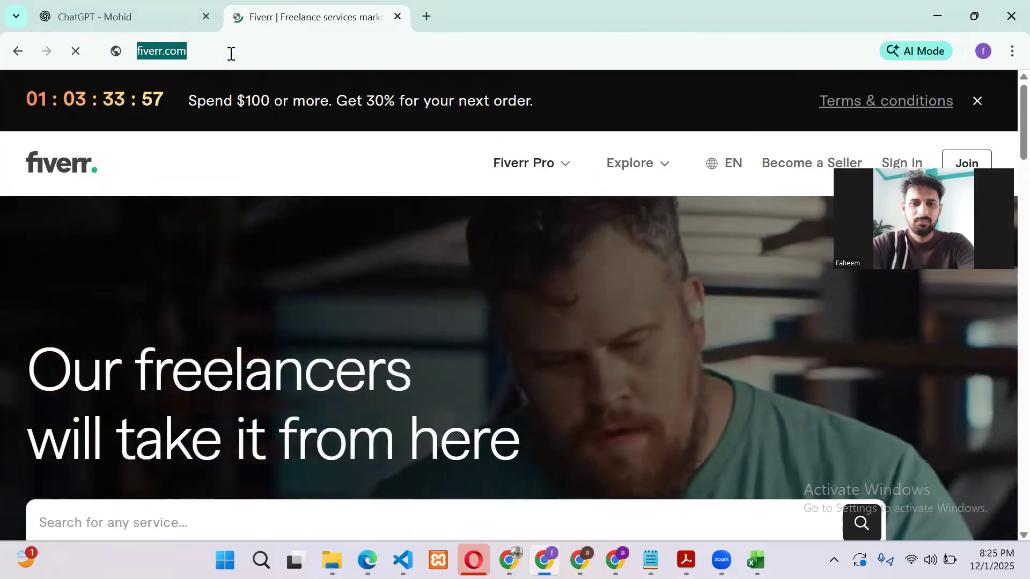
{"action": "left_click", "coordinate": [230, 52]}
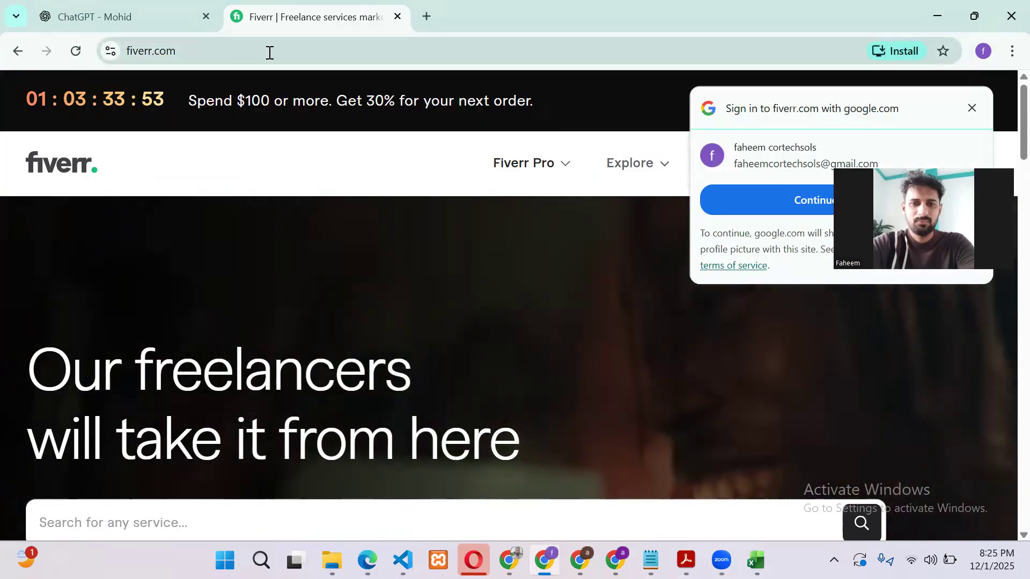
{"action": "left_click", "coordinate": [270, 52]}
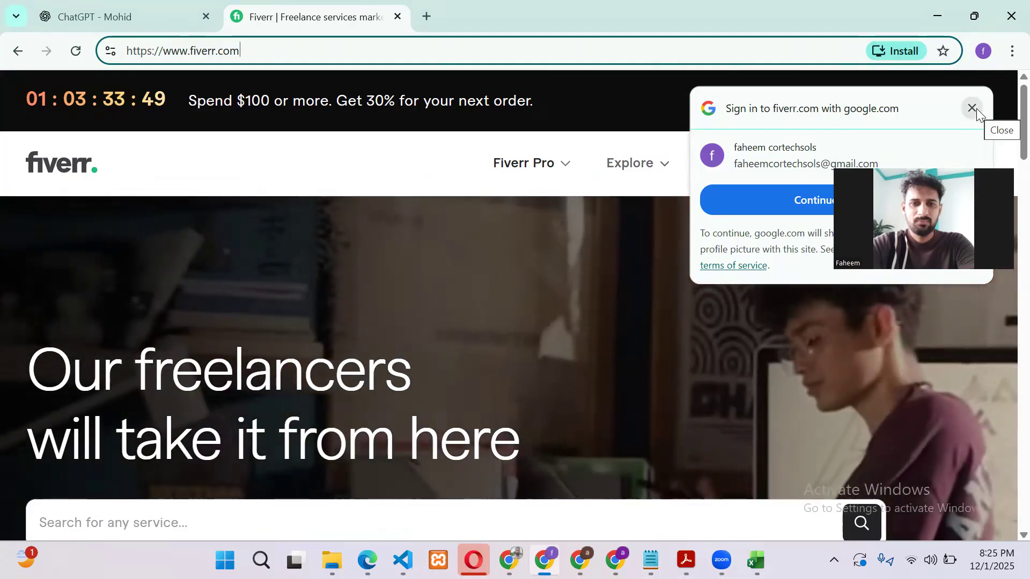
{"action": "left_click", "coordinate": [974, 109]}
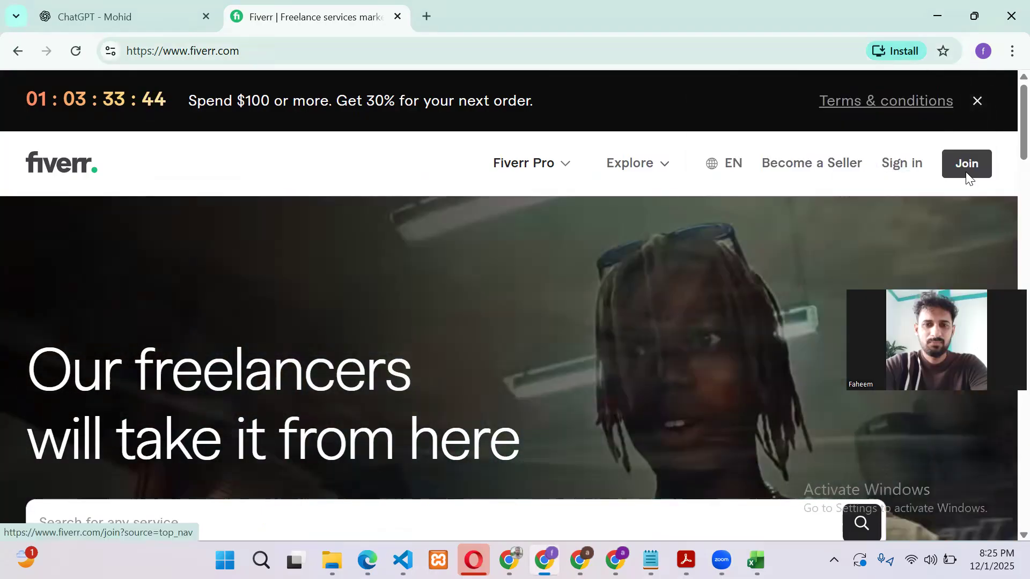
{"action": "left_click", "coordinate": [965, 171]}
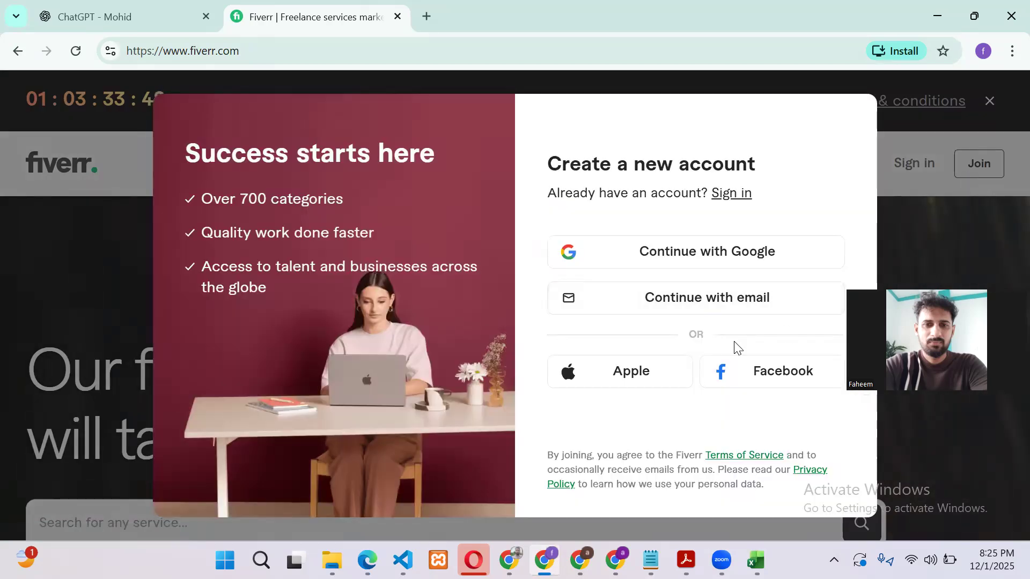
{"action": "left_click", "coordinate": [607, 309]}
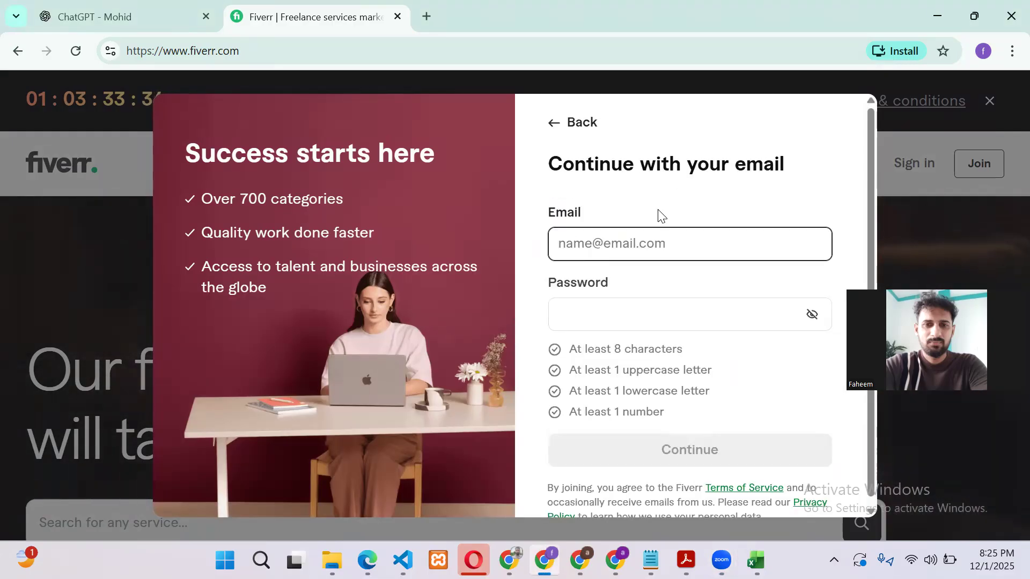
{"action": "left_click", "coordinate": [981, 56]}
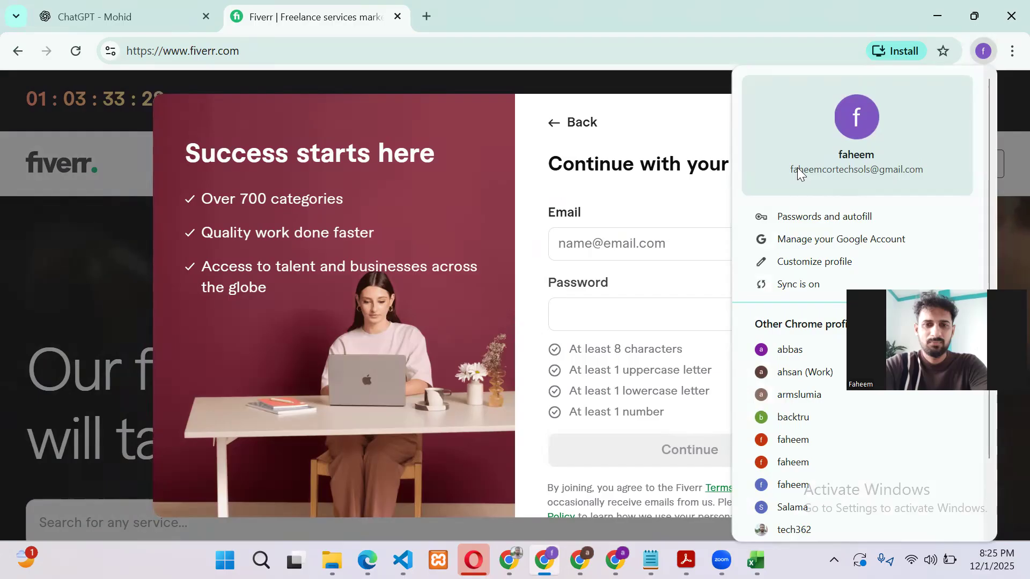
{"action": "left_click", "coordinate": [1003, 89]}
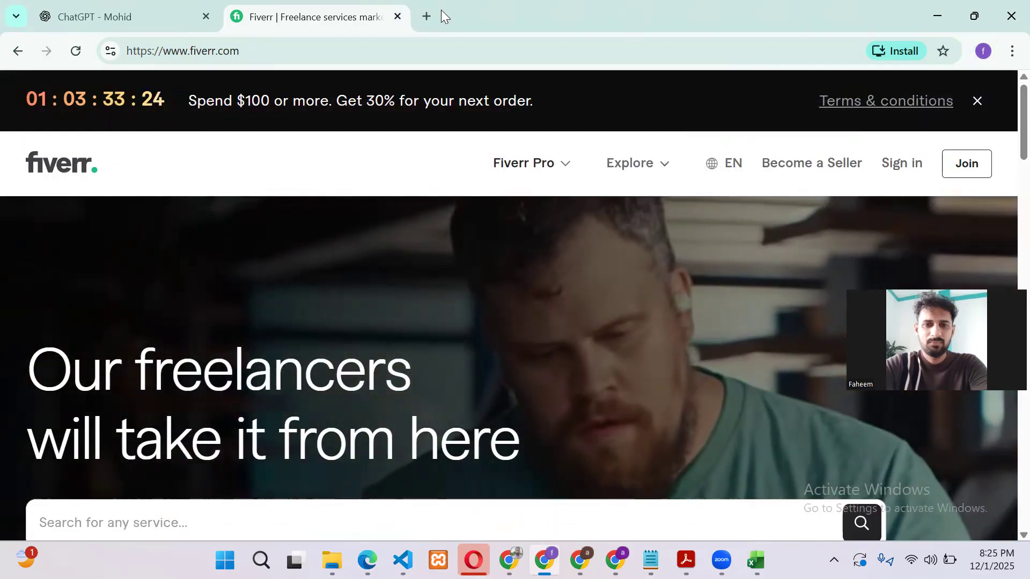
Copy the account's email address from the Google account details in a new browser tab, and return to Fiverr.
{"action": "left_click", "coordinate": [433, 14]}
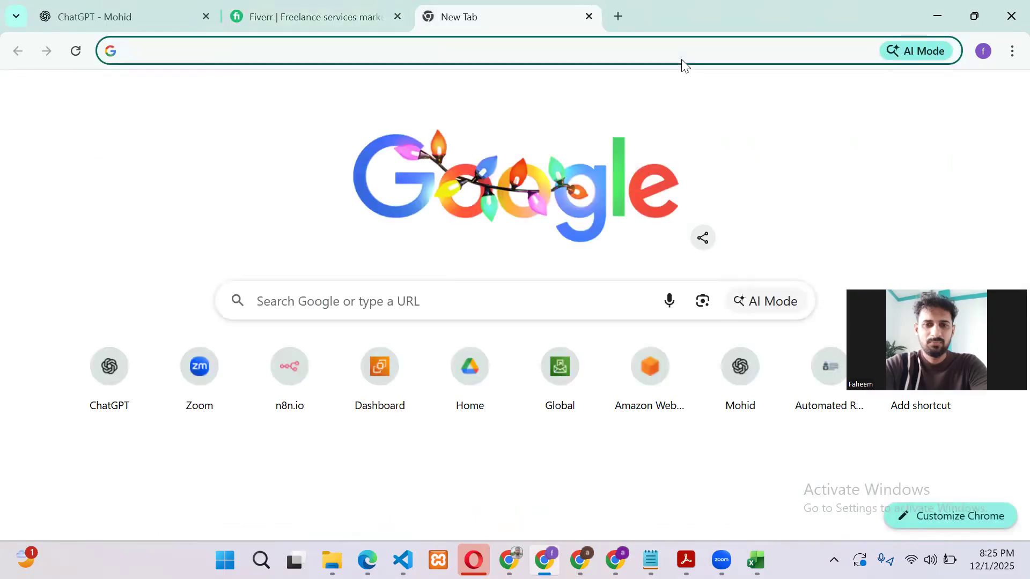
{"action": "left_click", "coordinate": [1002, 96]}
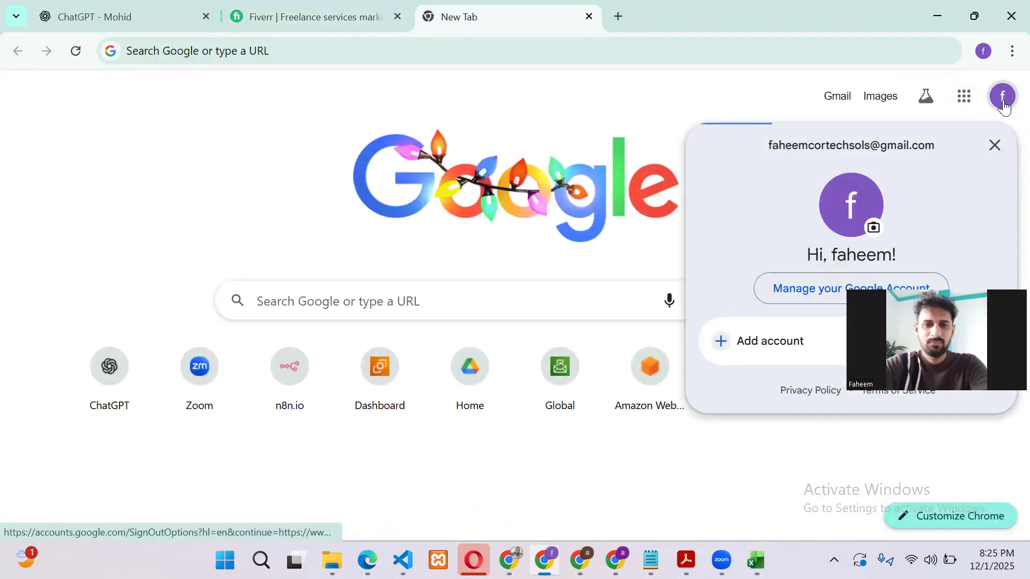
{"action": "left_click_drag", "start_coordinate": [935, 146], "coordinate": [771, 152]}
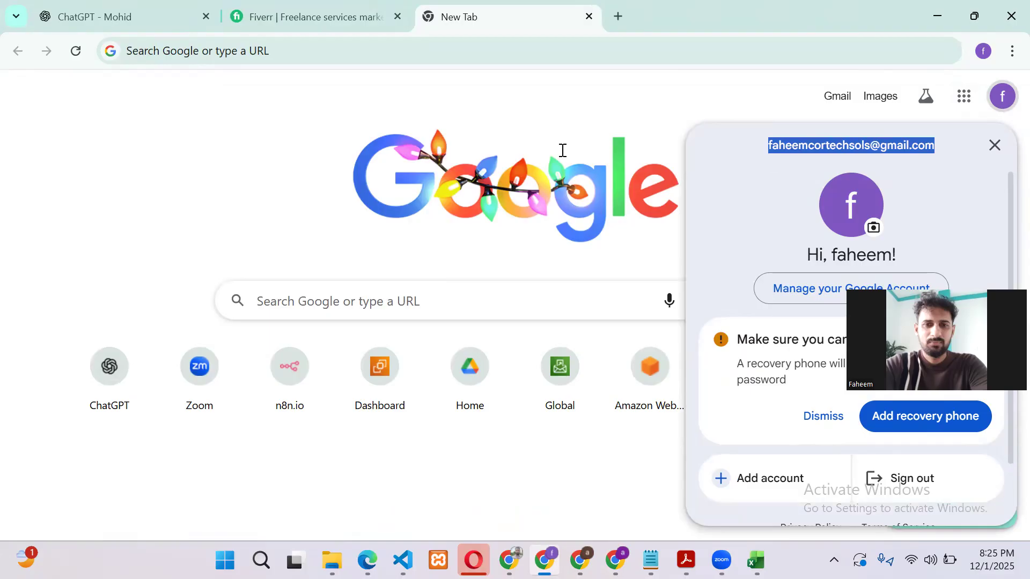
{"action": "key", "text": "ctrl+shift+Tab"}
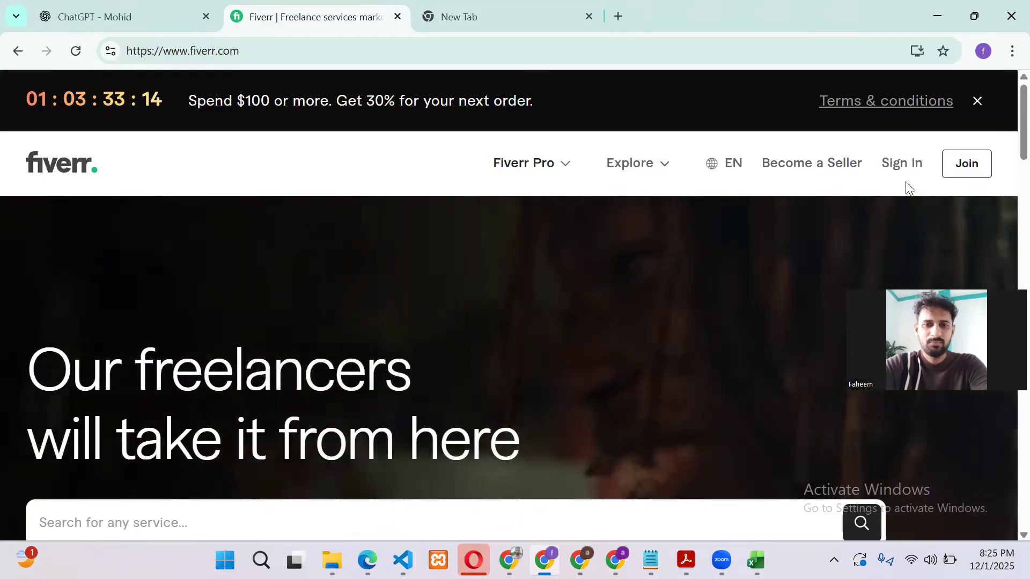
Start joining Fiverr with the email option and fill in the copied email address.
{"action": "left_click", "coordinate": [950, 174]}
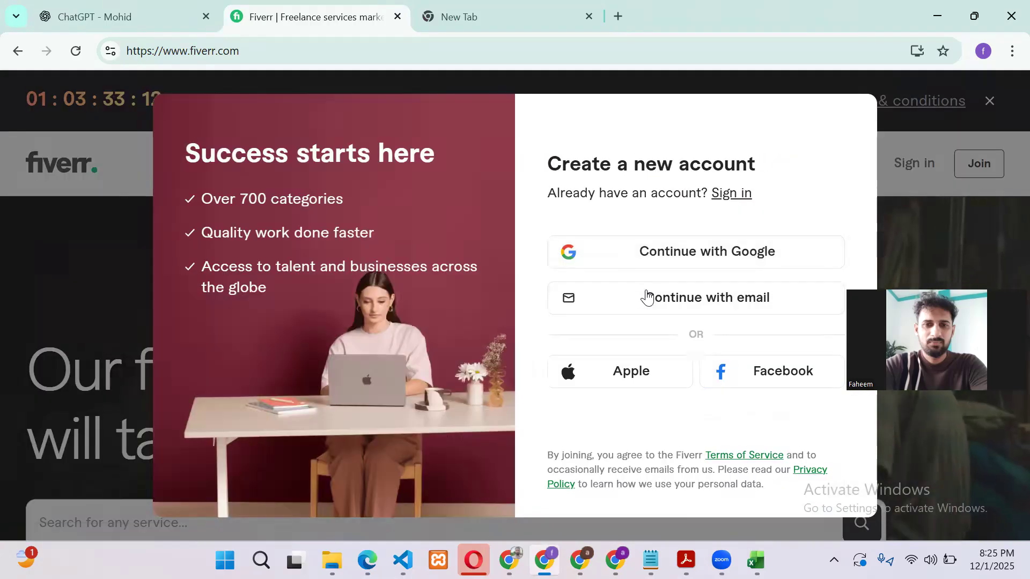
{"action": "left_click", "coordinate": [646, 299]}
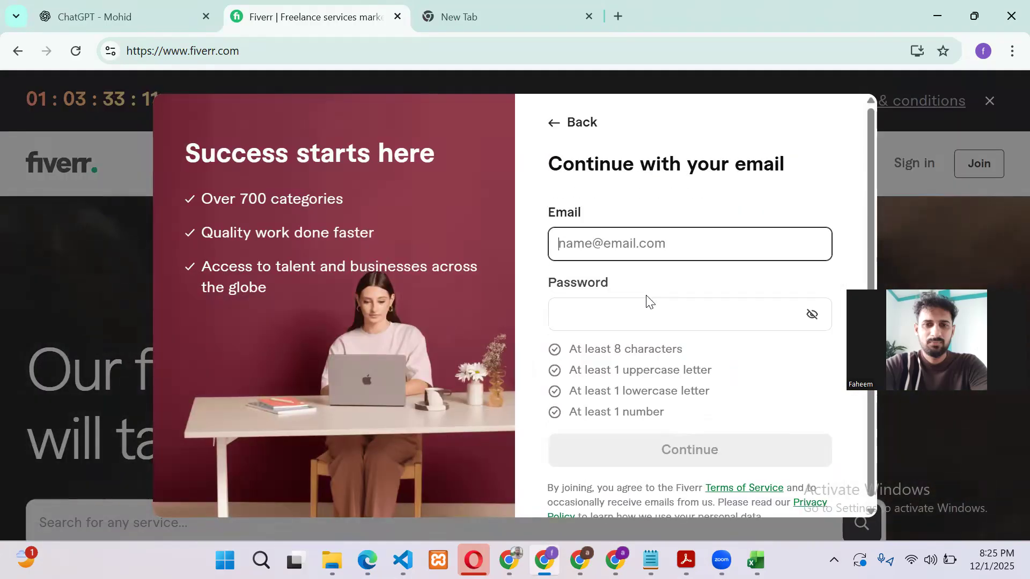
{"action": "key", "text": "ctrl+v"}
Enter a self-chosen account password instead of the suggested one, continue the sign-up, and save the password in the browser.
{"action": "left_click", "coordinate": [612, 311]}
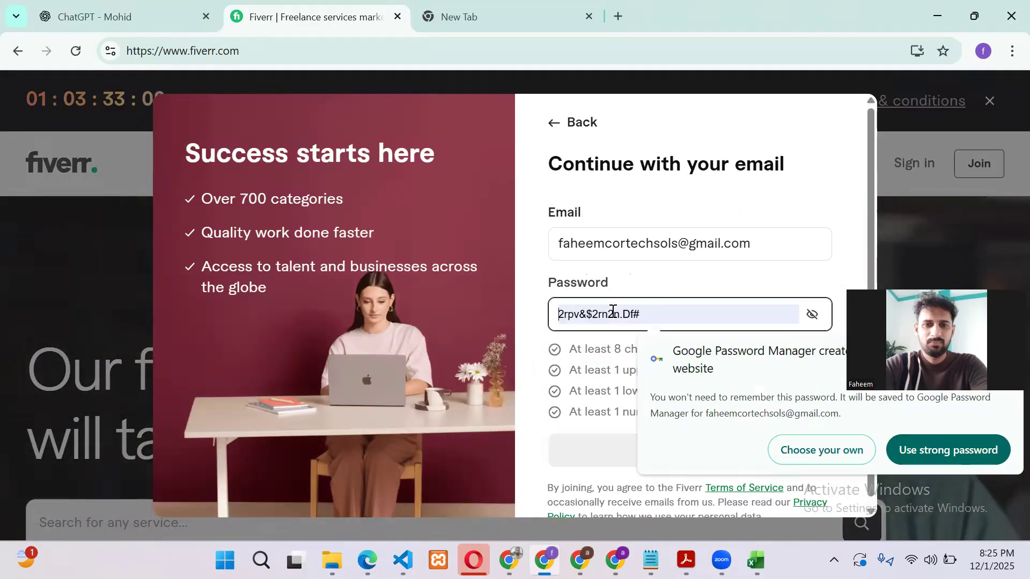
{"action": "left_click", "coordinate": [794, 452]}
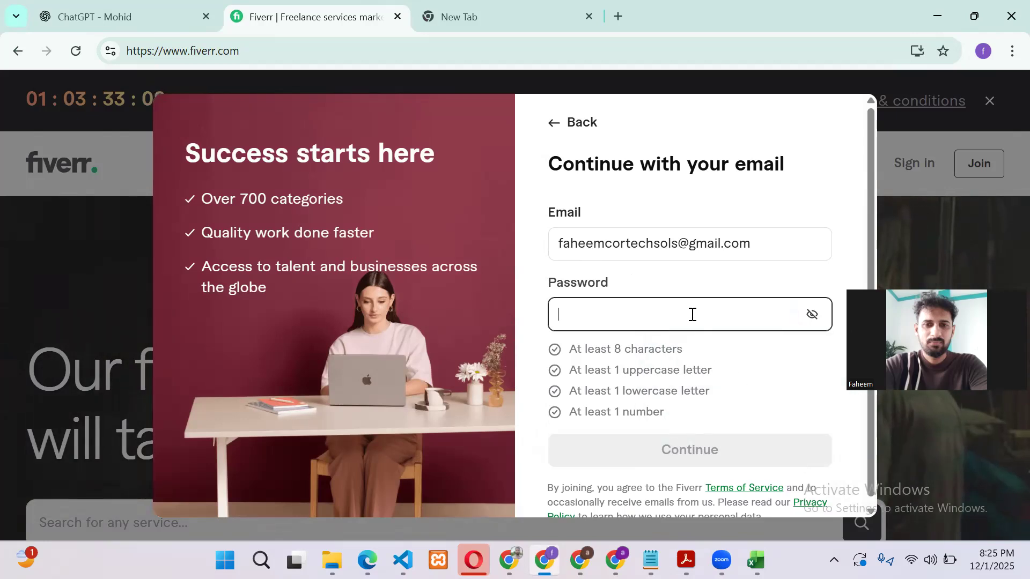
{"action": "type", "text": "Fa"}
{"action": "type", "text": "•"}
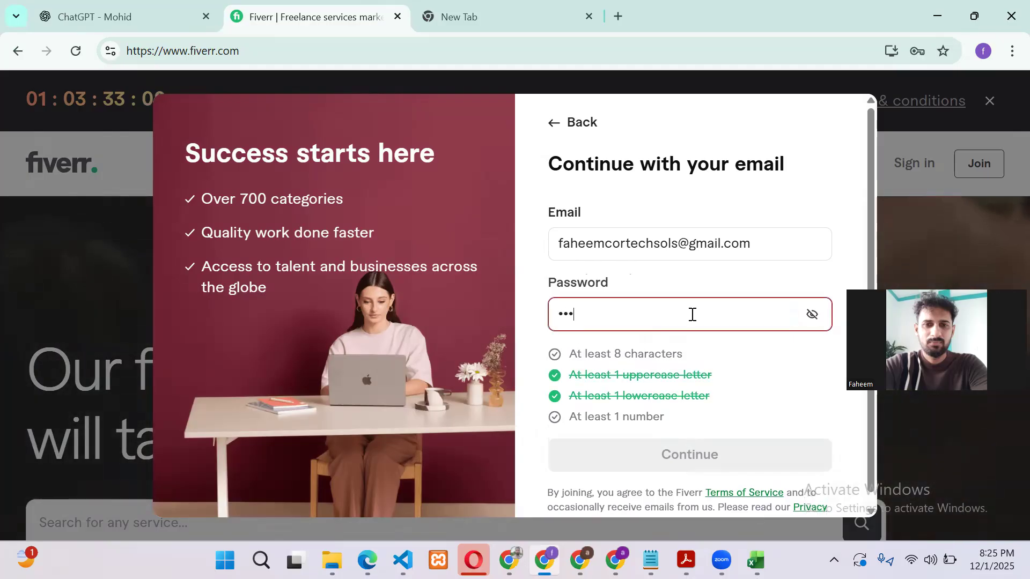
{"action": "type", "text": "•••••"}
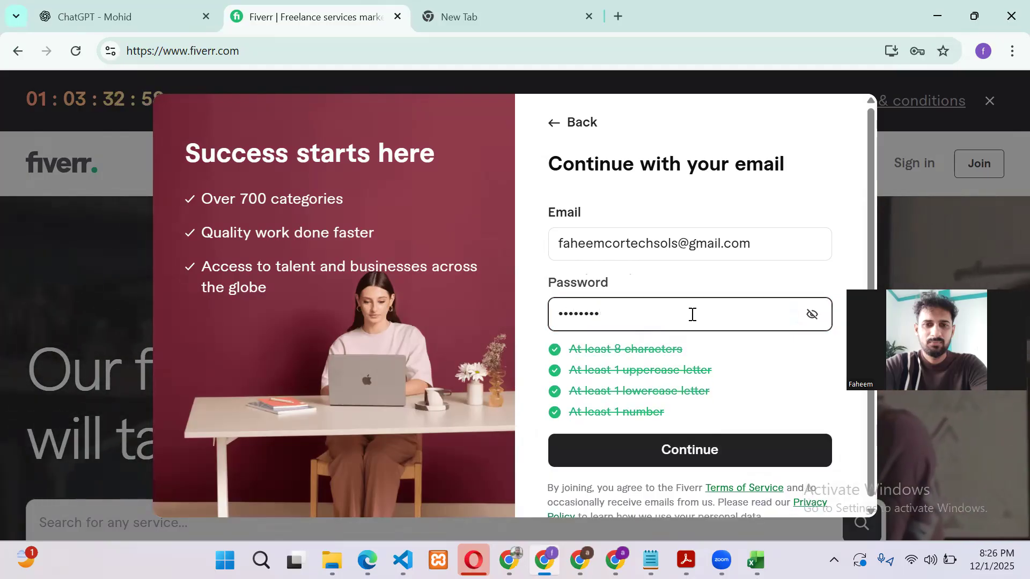
{"action": "type", "text": "•"}
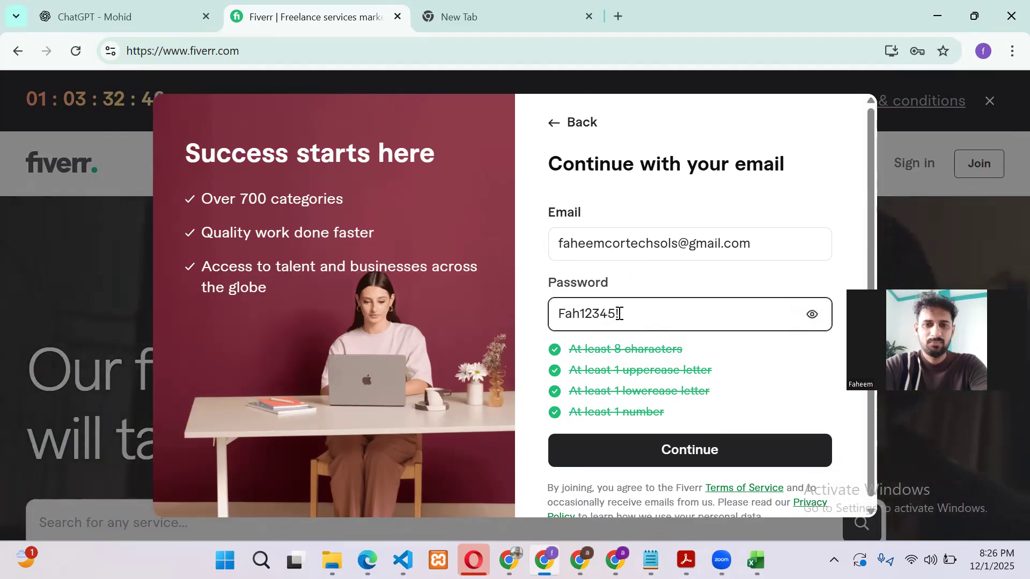
{"action": "left_click", "coordinate": [635, 453]}
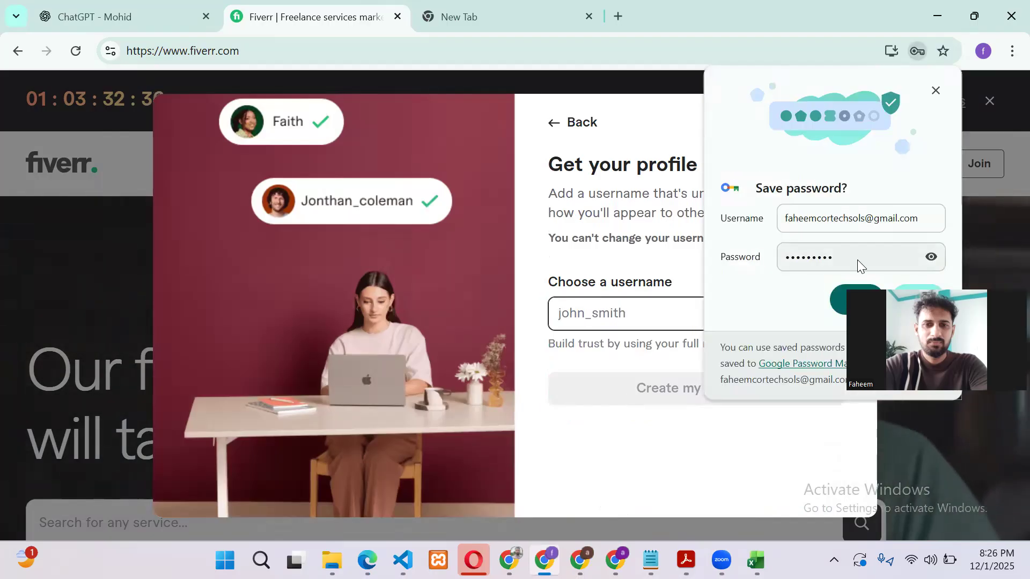
{"action": "left_click", "coordinate": [838, 303]}
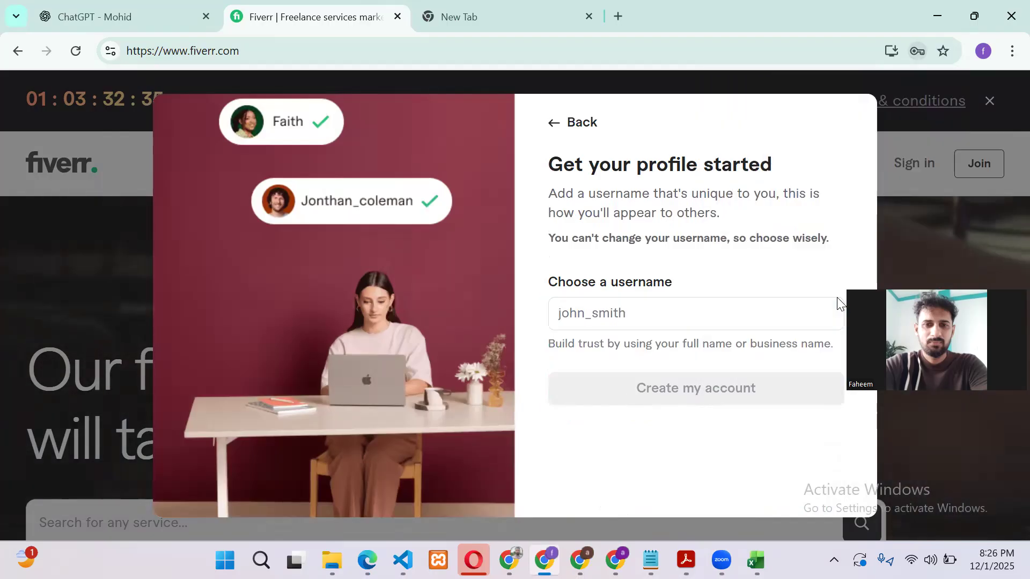
Enter the chosen username for the Fiverr profile and create the account.
{"action": "left_click", "coordinate": [679, 315]}
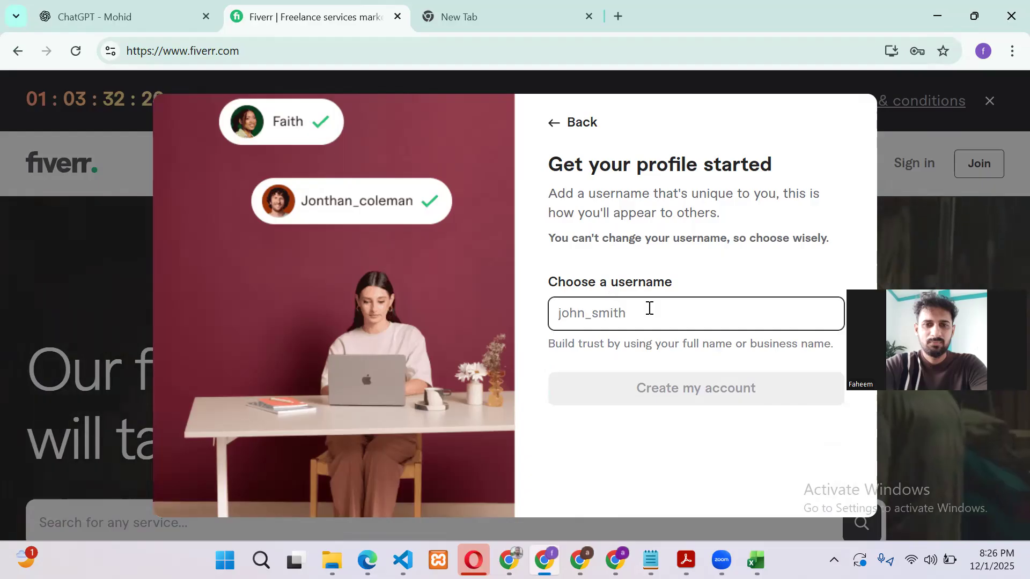
{"action": "type", "text": "4f"}
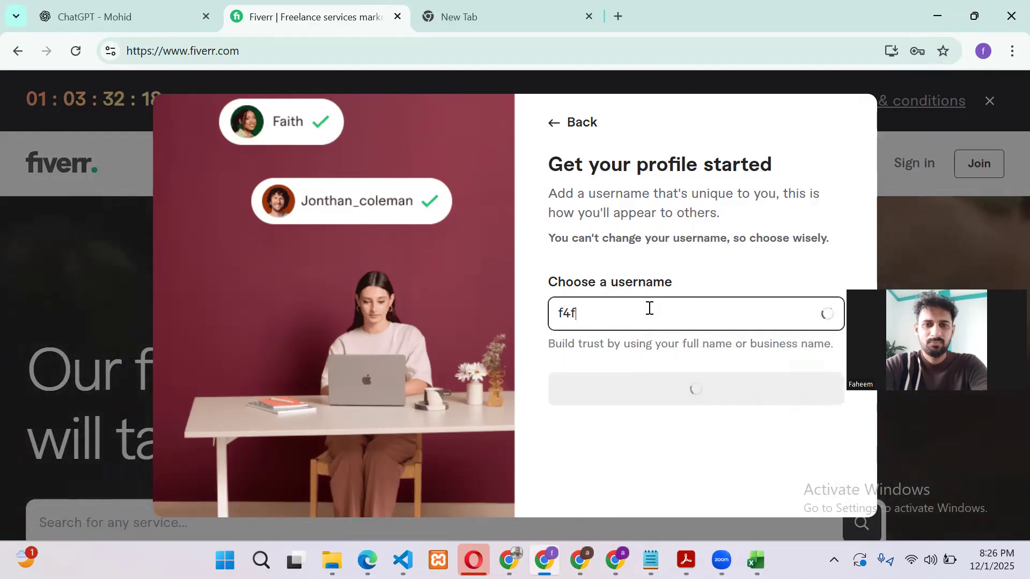
{"action": "type", "text": "aheem"}
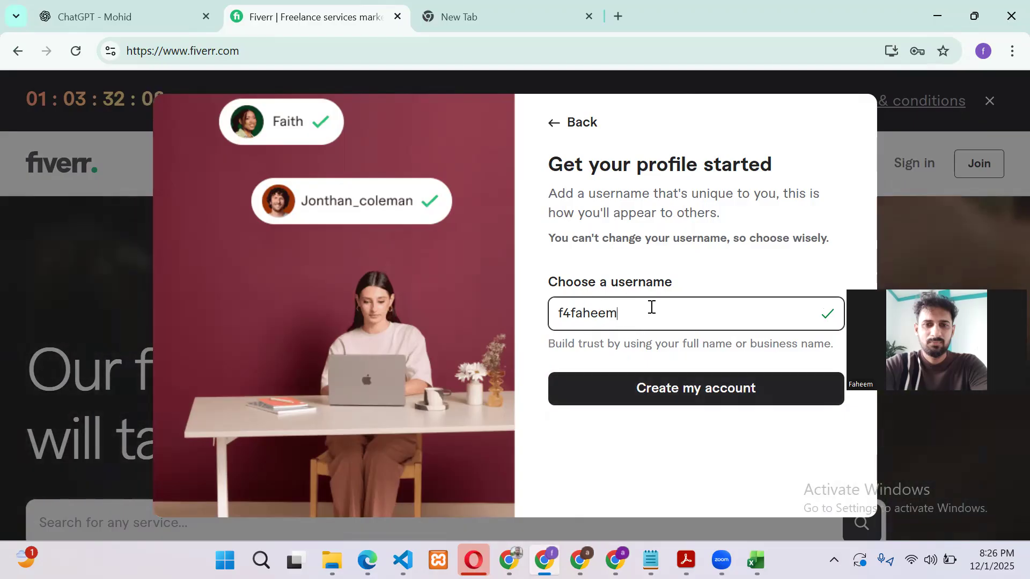
{"action": "left_click", "coordinate": [652, 390]}
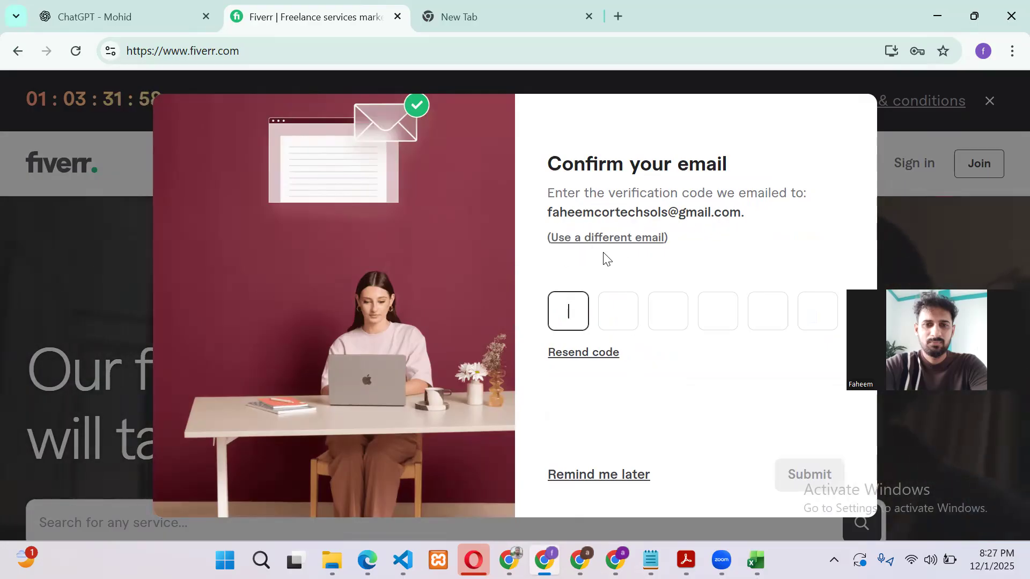
Open the Gmail inbox in a fresh browser tab and read the verification code in the "Fiverr: Activate Your New Account" message.
{"action": "left_click", "coordinate": [592, 19]}
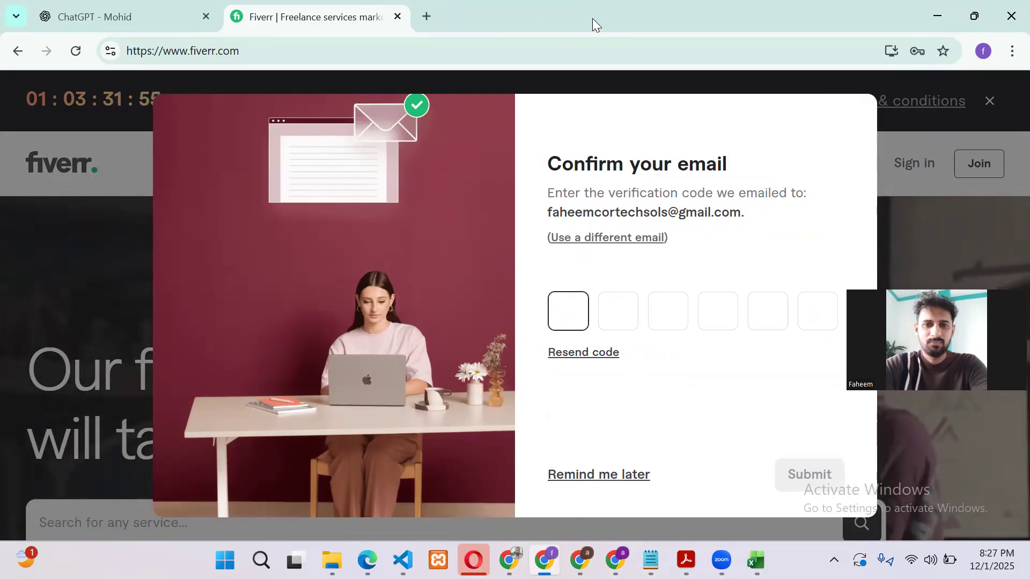
{"action": "left_click", "coordinate": [425, 21]}
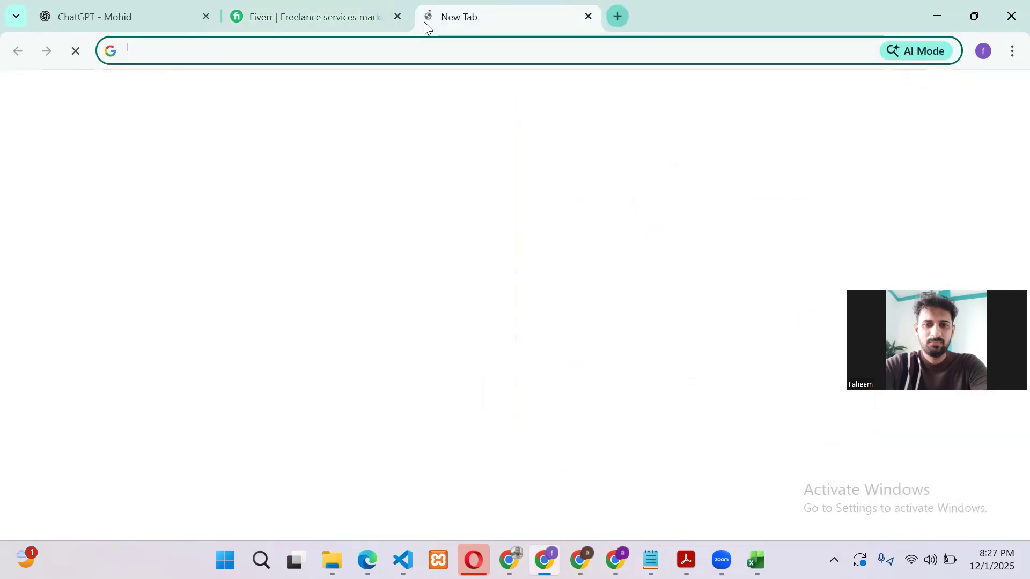
{"action": "left_click", "coordinate": [905, 145]}
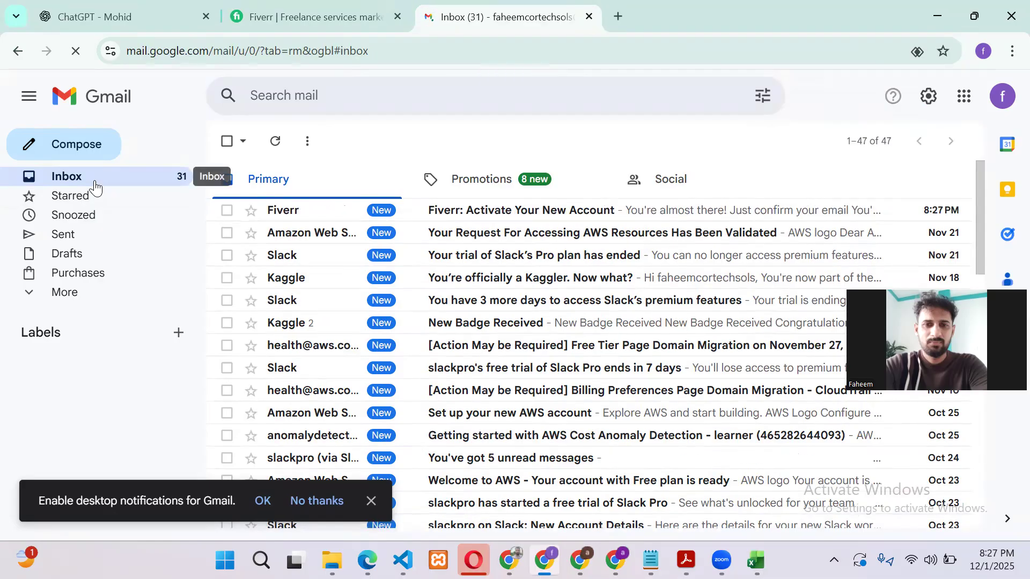
{"action": "left_click", "coordinate": [511, 217]}
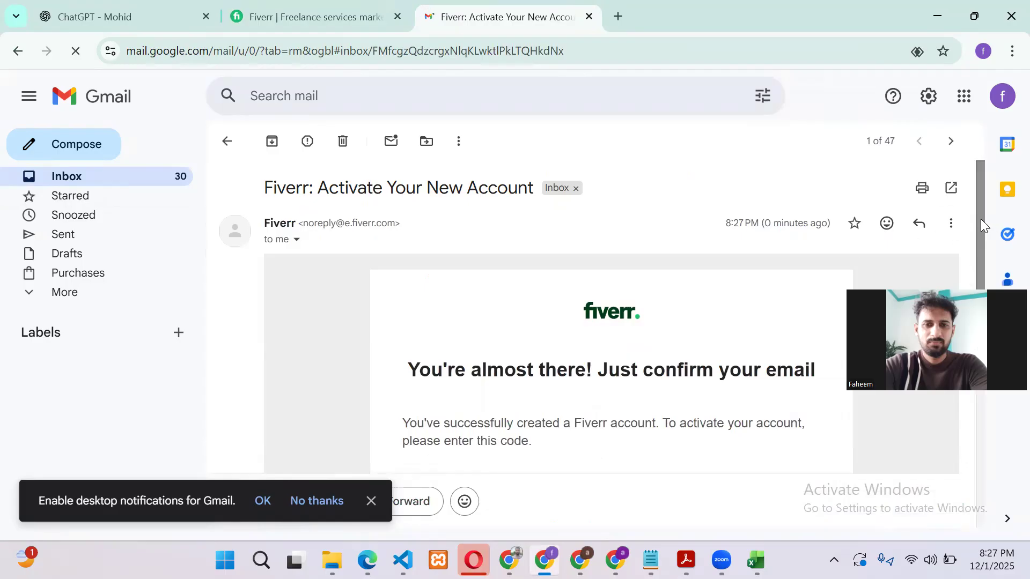
{"action": "scroll", "coordinate": [980, 276], "scroll_direction": "down", "scroll_amount": 3}
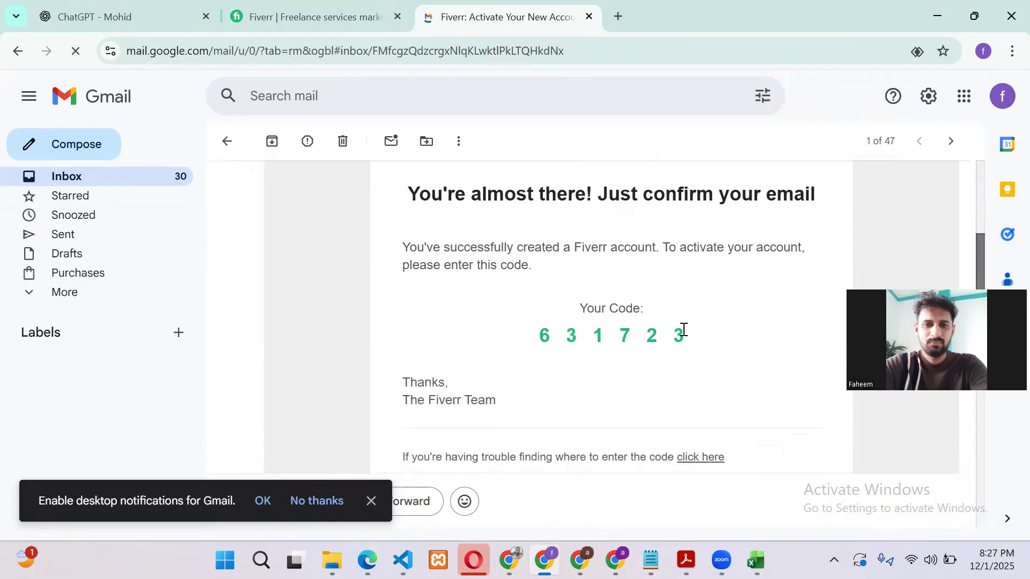
{"action": "left_click", "coordinate": [295, 17]}
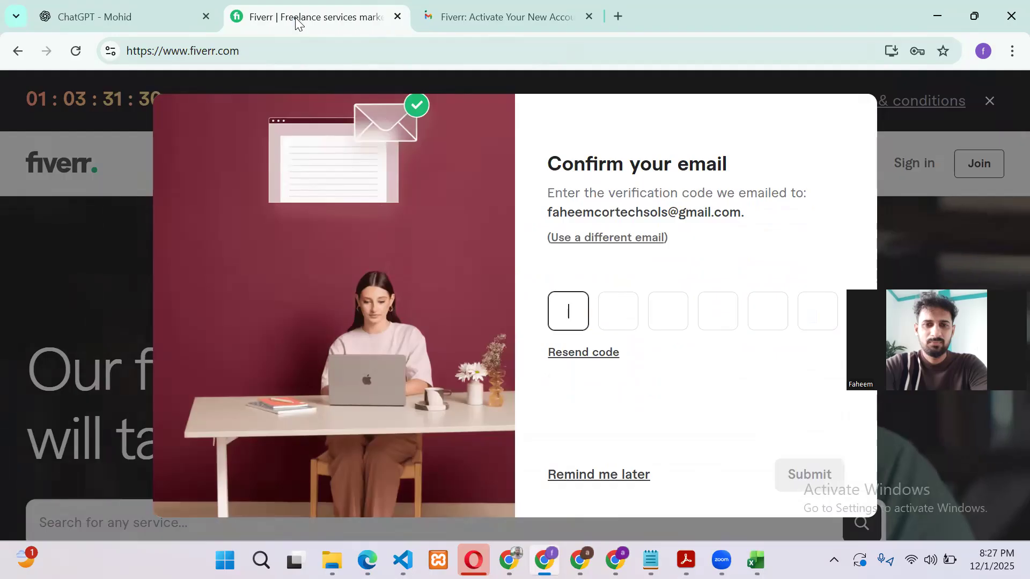
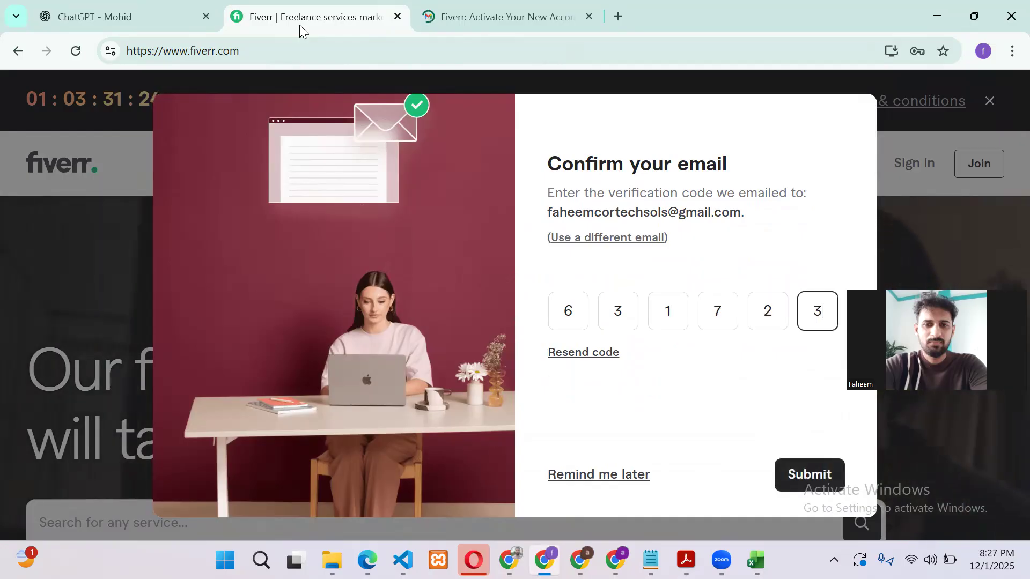
{"action": "left_click", "coordinate": [803, 470]}
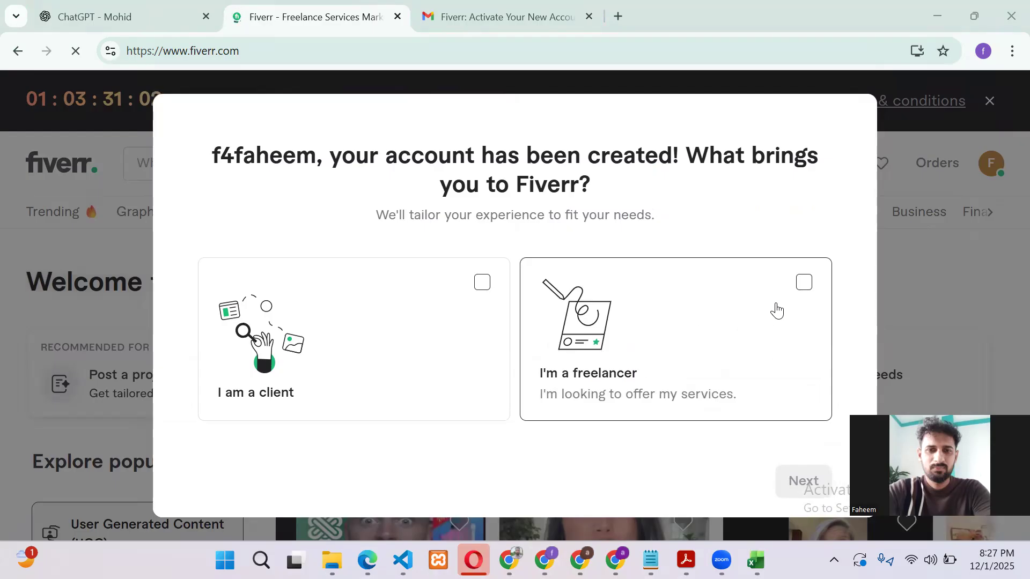
Choose the freelancer role for the new account and continue through the seller introduction pages to the Personal Info form.
{"action": "left_click", "coordinate": [802, 284]}
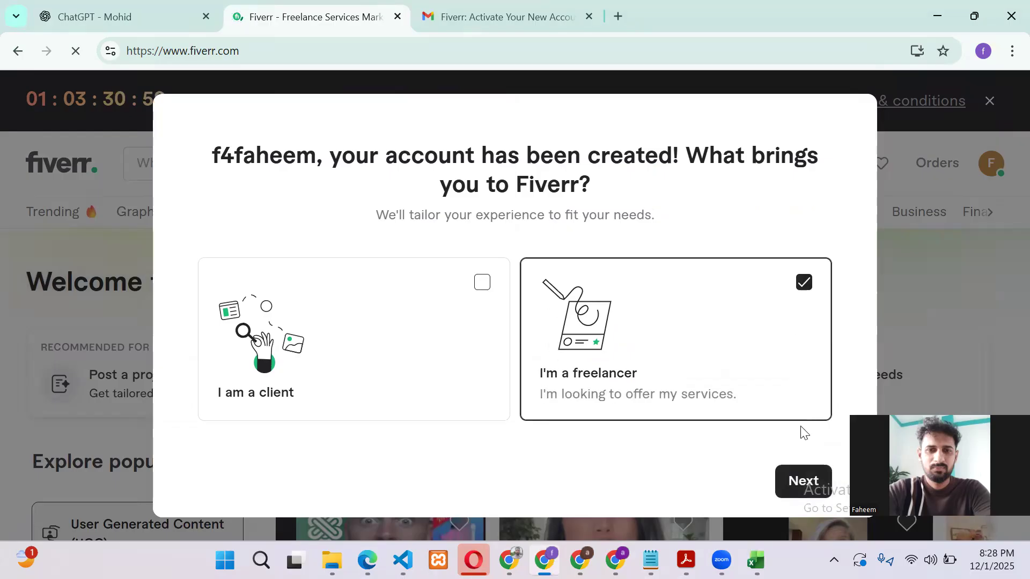
{"action": "left_click", "coordinate": [795, 477]}
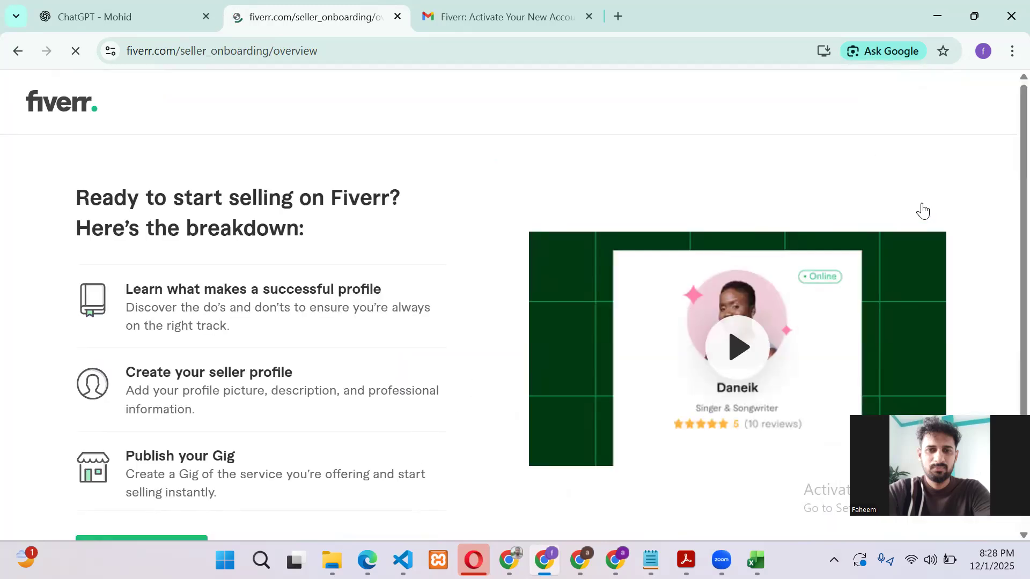
{"action": "scroll", "coordinate": [1005, 166], "scroll_direction": "down", "scroll_amount": 1}
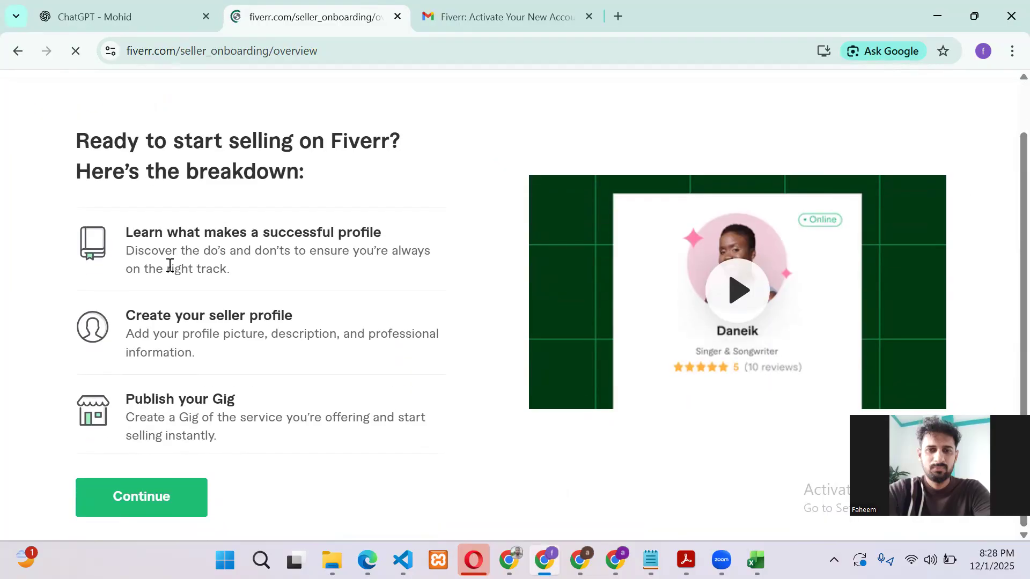
{"action": "left_click", "coordinate": [114, 494]}
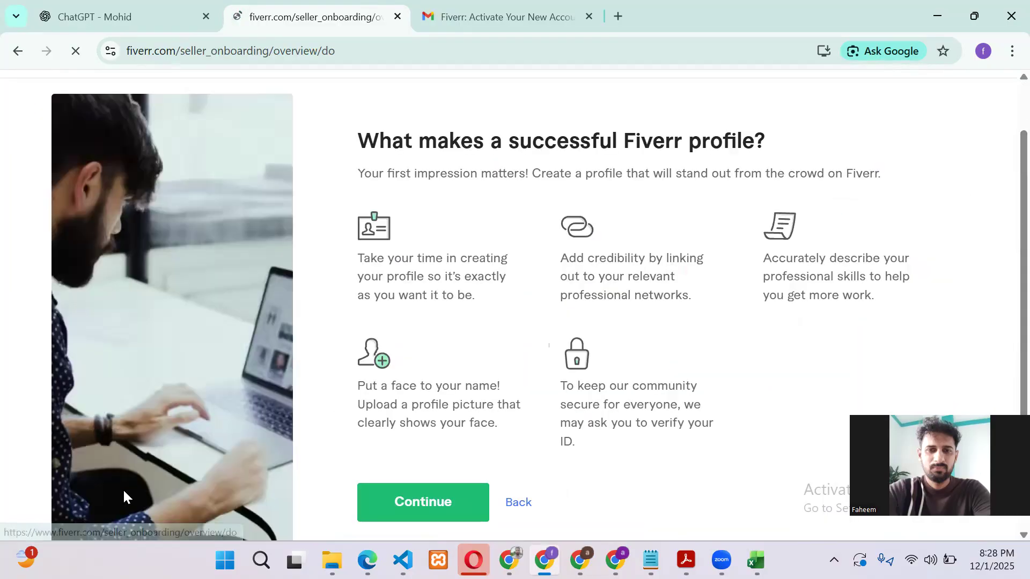
{"action": "left_click", "coordinate": [424, 503]}
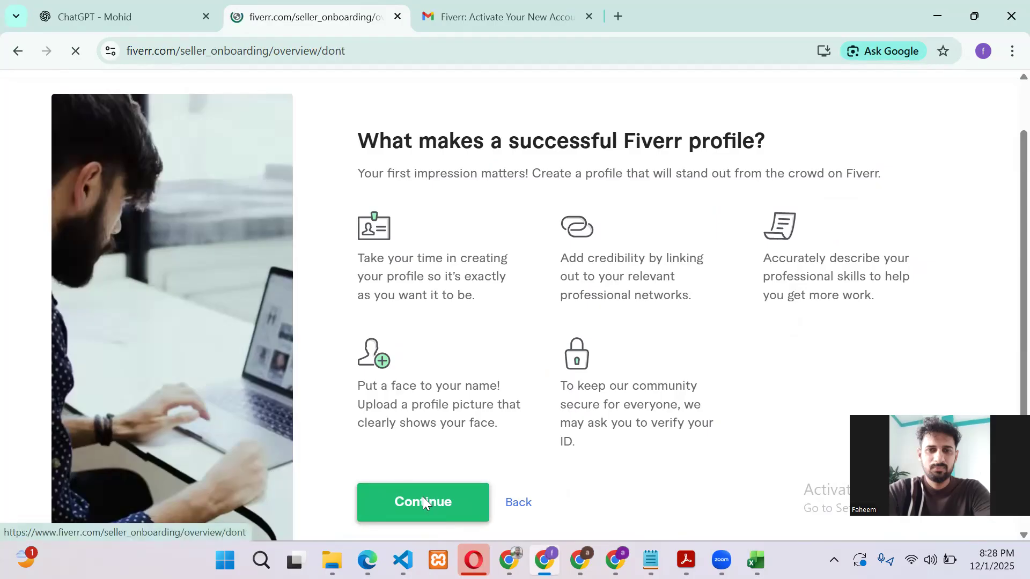
{"action": "left_click", "coordinate": [412, 522]}
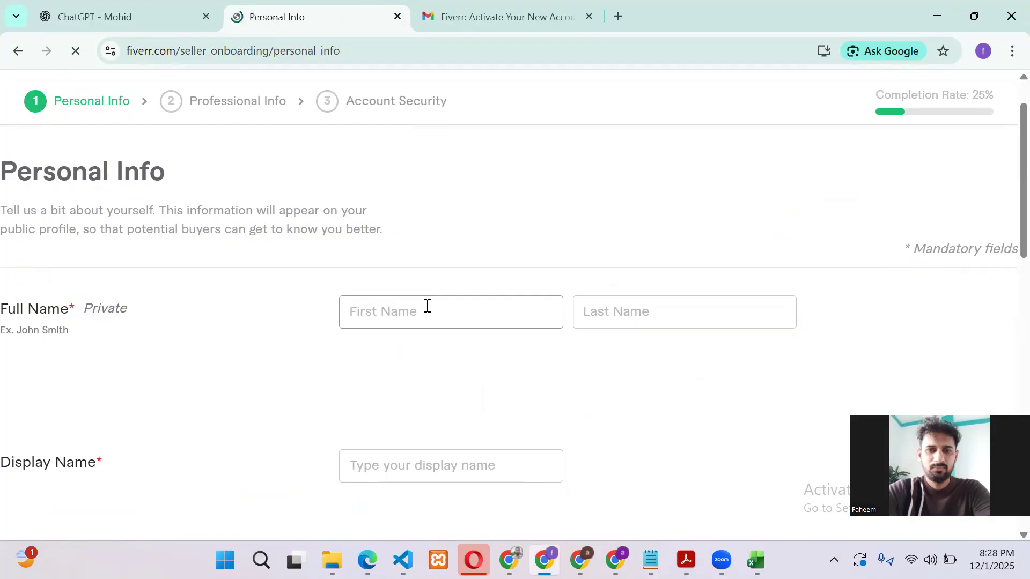
Shrink the page view to 80% and fill in the seller's first name, last name and display name.
{"action": "key", "text": "ctrl+minus"}
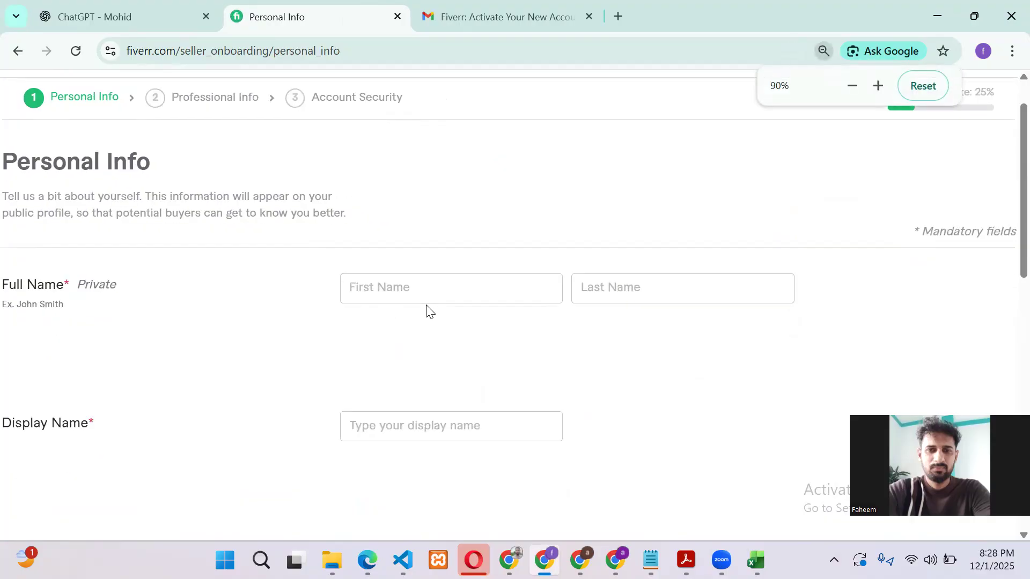
{"action": "key", "text": "ctrl+minus"}
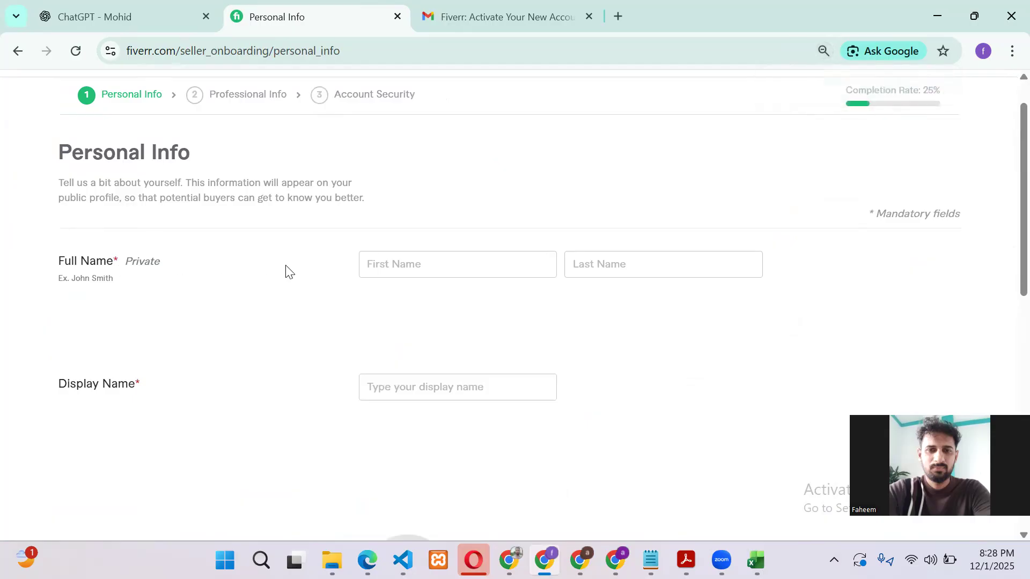
{"action": "left_click", "coordinate": [433, 269]}
{"action": "type", "text": "fah"}
{"action": "key", "text": "Tab"}
{"action": "type", "text": "sale"}
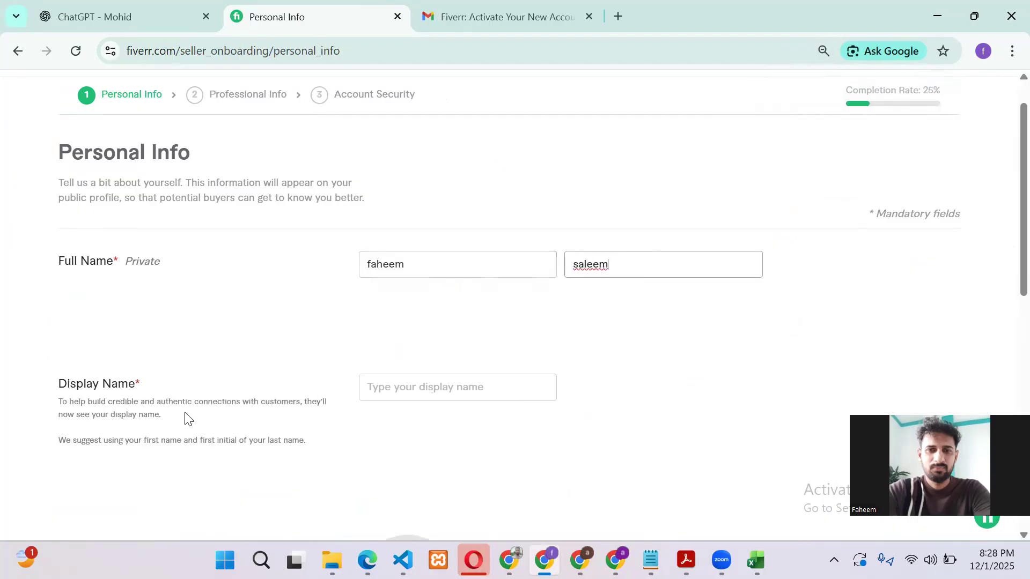
{"action": "left_click", "coordinate": [407, 391]}
{"action": "type", "text": "Faheem S"}
{"action": "left_click", "coordinate": [647, 431]}
Upload the image "WhatsApp Image 2025-12-01 at 8.48.50 AM" from Downloads as the profile picture.
{"action": "scroll", "coordinate": [1007, 313], "scroll_direction": "down", "scroll_amount": 2}
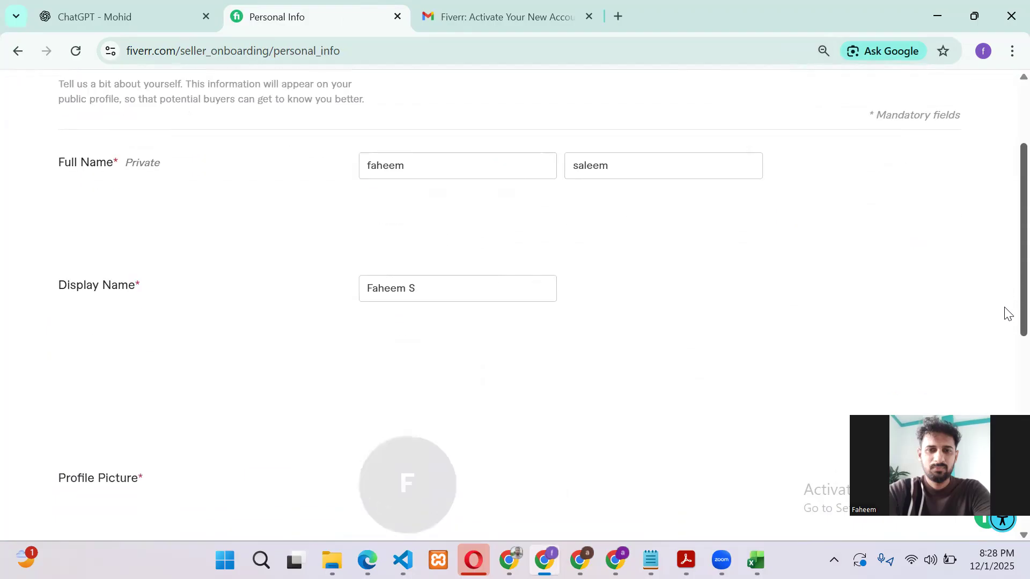
{"action": "scroll", "coordinate": [1007, 314], "scroll_direction": "down", "scroll_amount": 3}
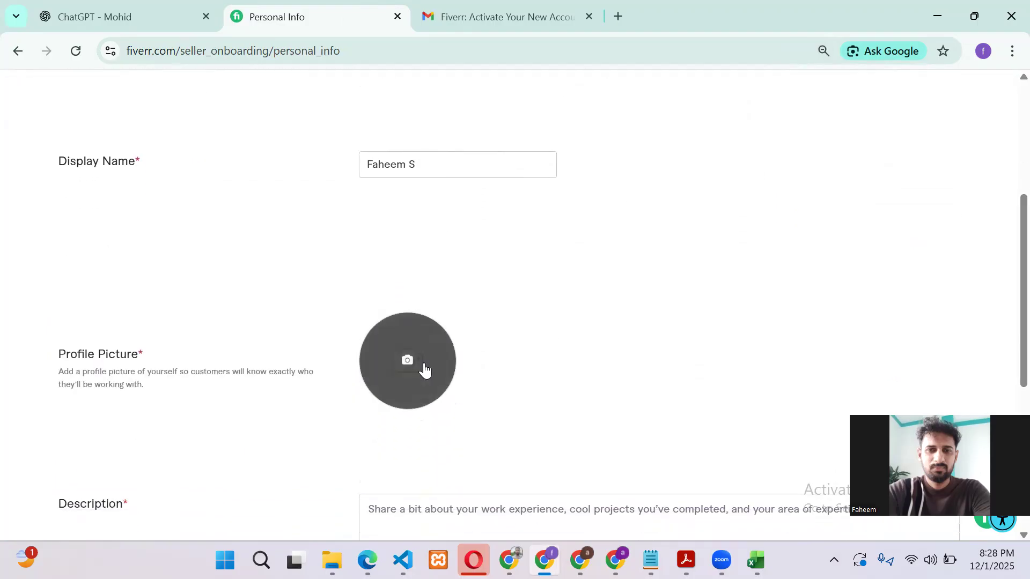
{"action": "left_click", "coordinate": [423, 364]}
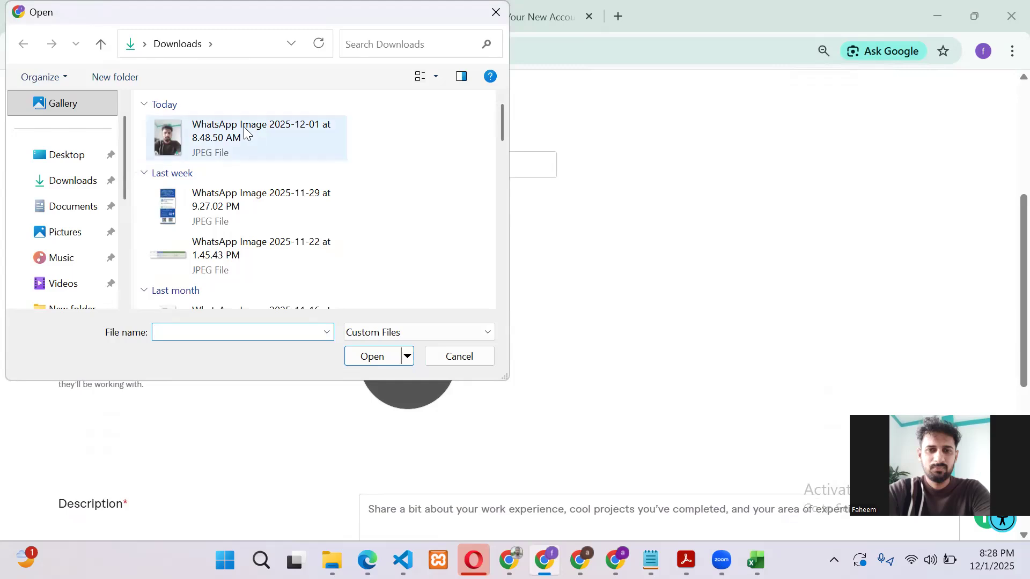
{"action": "double_click", "coordinate": [244, 132]}
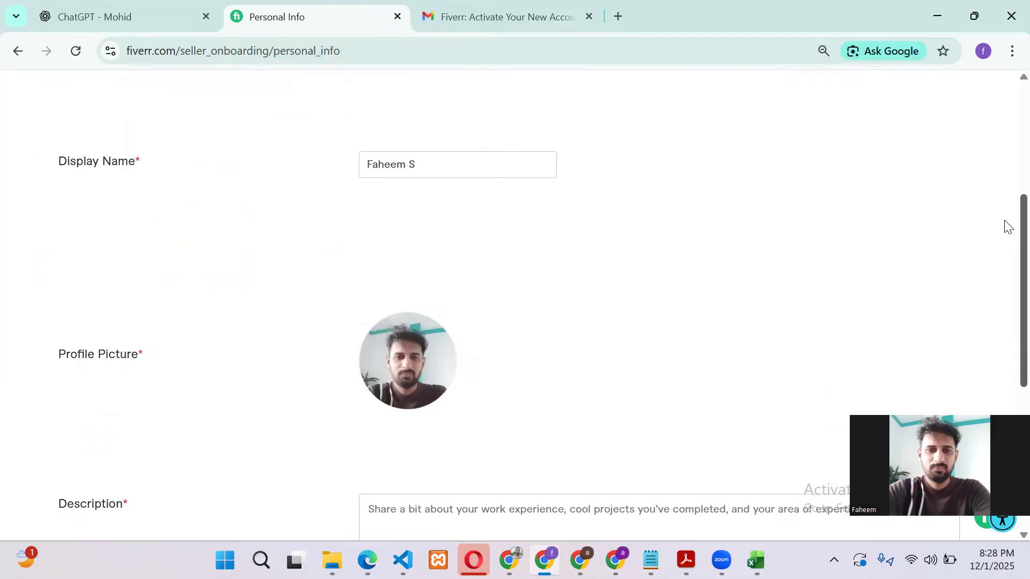
Copy the Description section's label, placeholder text and "min. 150 characters" note from the Personal Info form.
{"action": "scroll", "coordinate": [1006, 241], "scroll_direction": "down", "scroll_amount": 5}
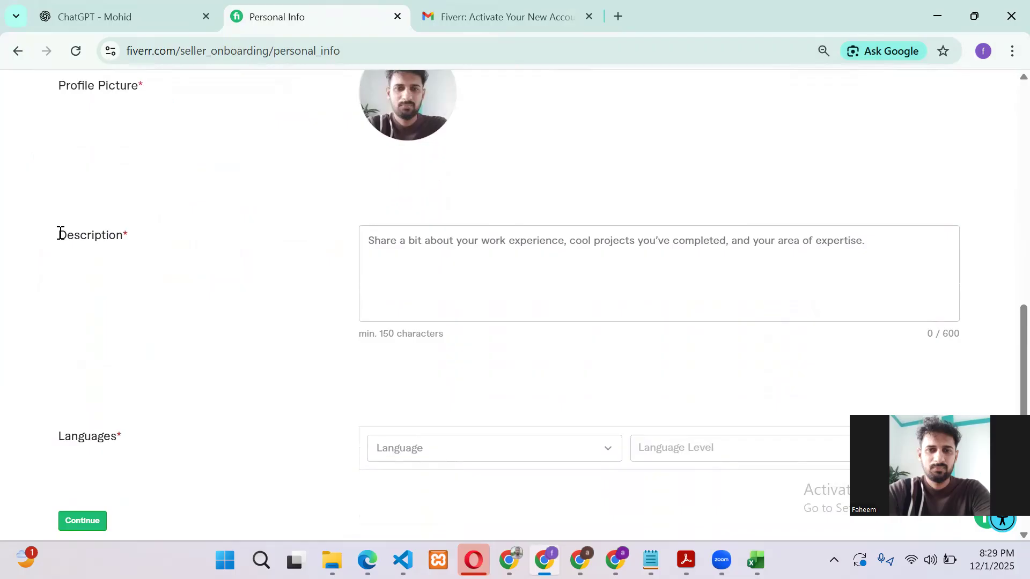
{"action": "left_click_drag", "start_coordinate": [57, 236], "coordinate": [458, 341]}
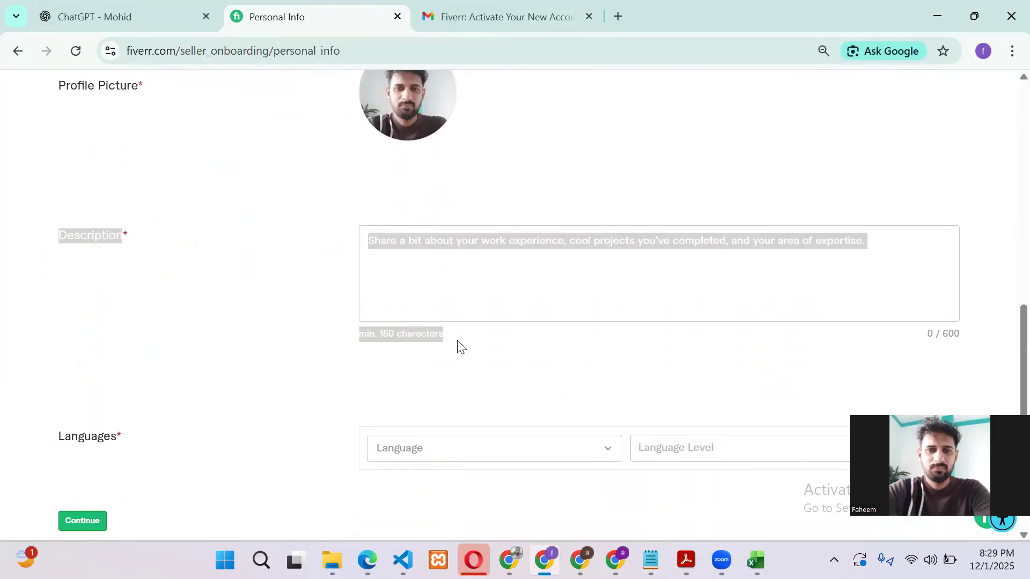
{"action": "left_click", "coordinate": [222, 352]}
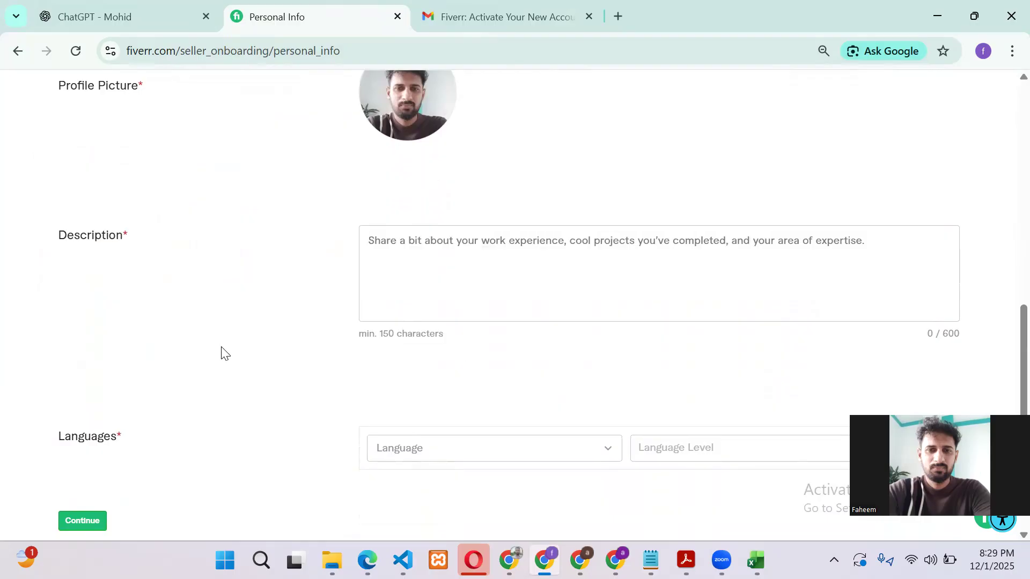
{"action": "double_click", "coordinate": [59, 236]}
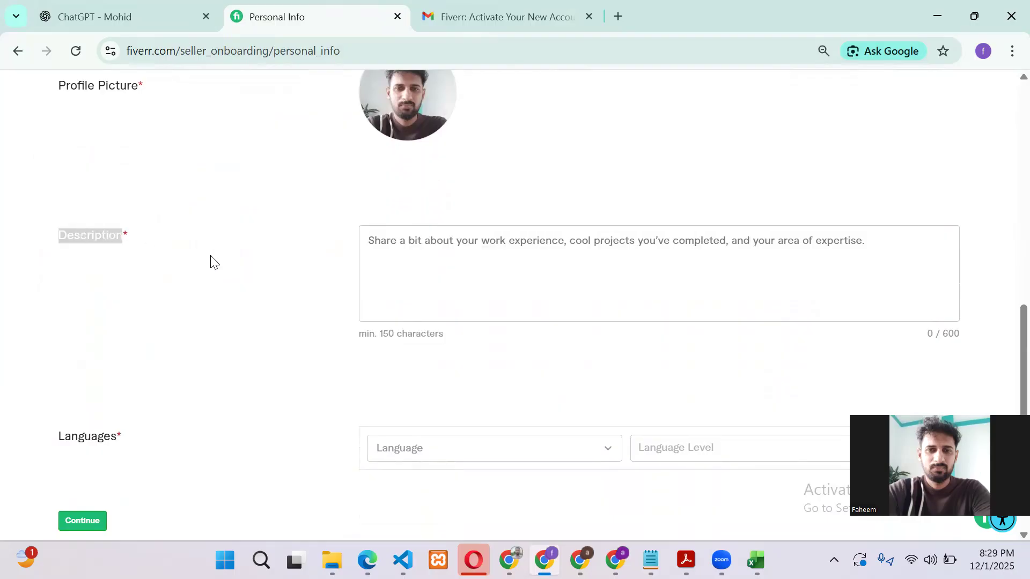
{"action": "left_click_drag", "start_coordinate": [474, 311], "coordinate": [475, 351]}
{"action": "key", "text": "ctrl+c"}
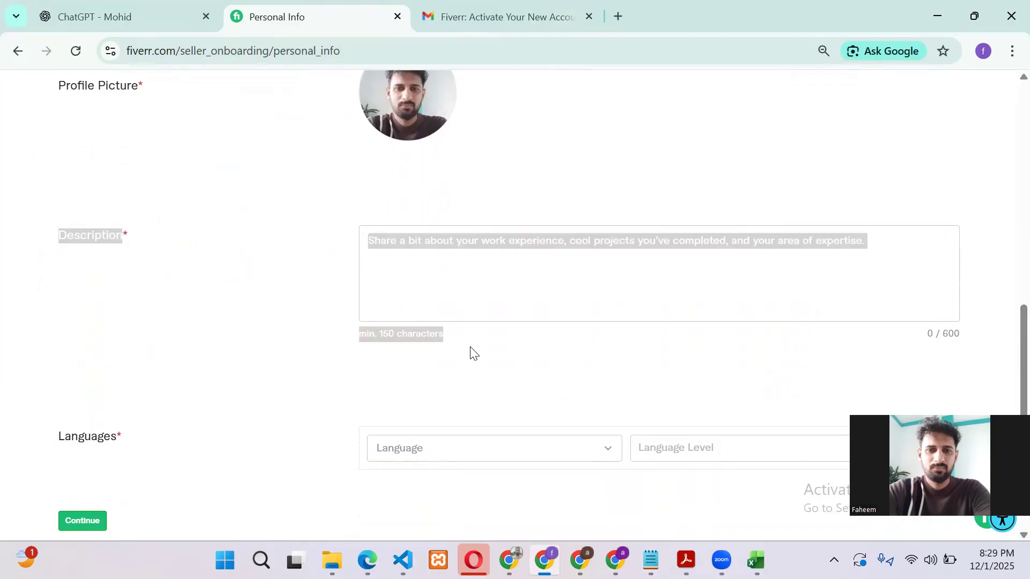
Switch to ChatGPT and open the project folder that contains the "Types of AI explained" chat.
{"action": "left_click", "coordinate": [147, 15]}
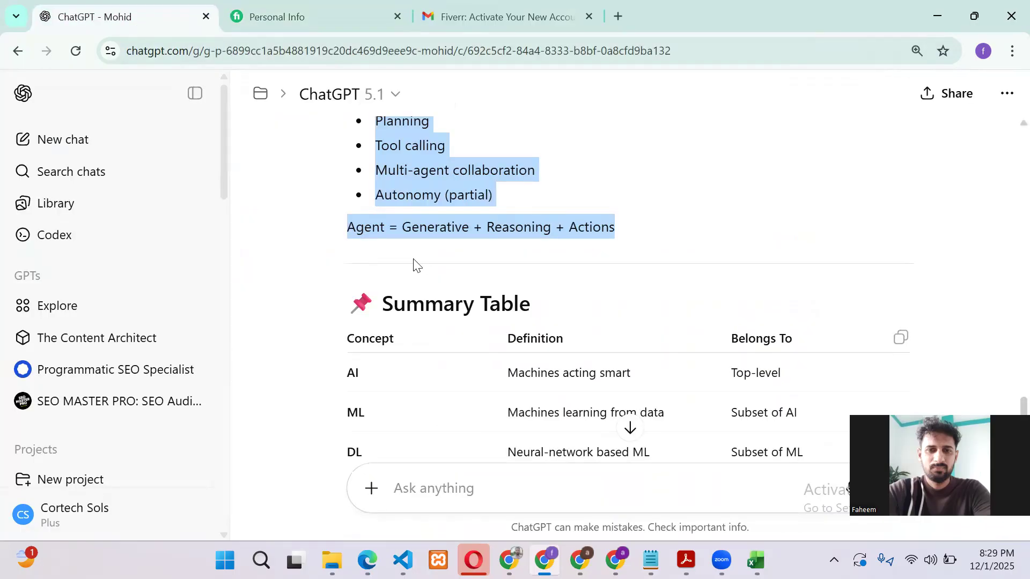
{"action": "left_click_drag", "start_coordinate": [1007, 403], "coordinate": [1006, 77]}
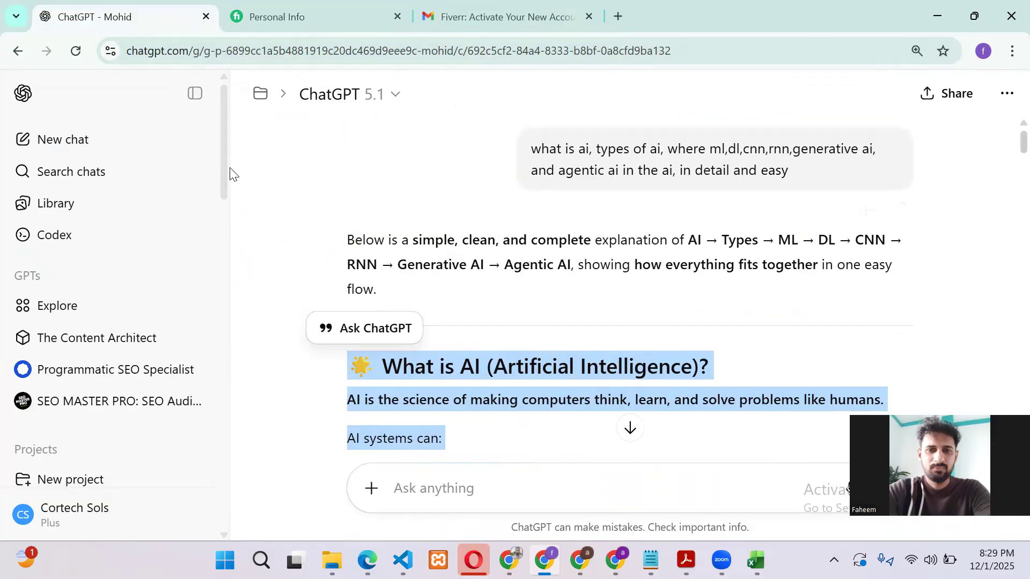
{"action": "scroll", "coordinate": [232, 229], "scroll_direction": "down", "scroll_amount": 7}
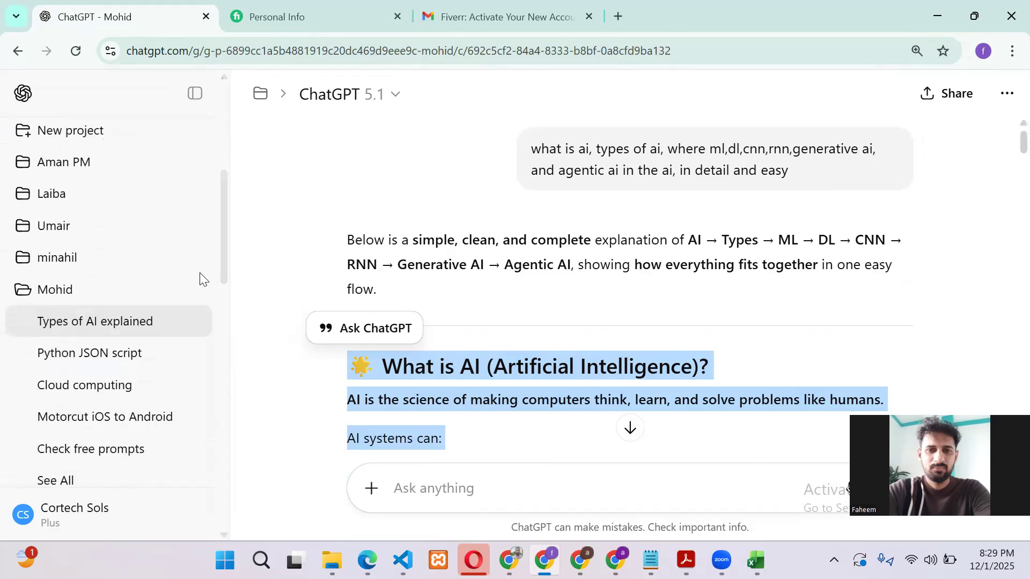
{"action": "left_click", "coordinate": [67, 294]}
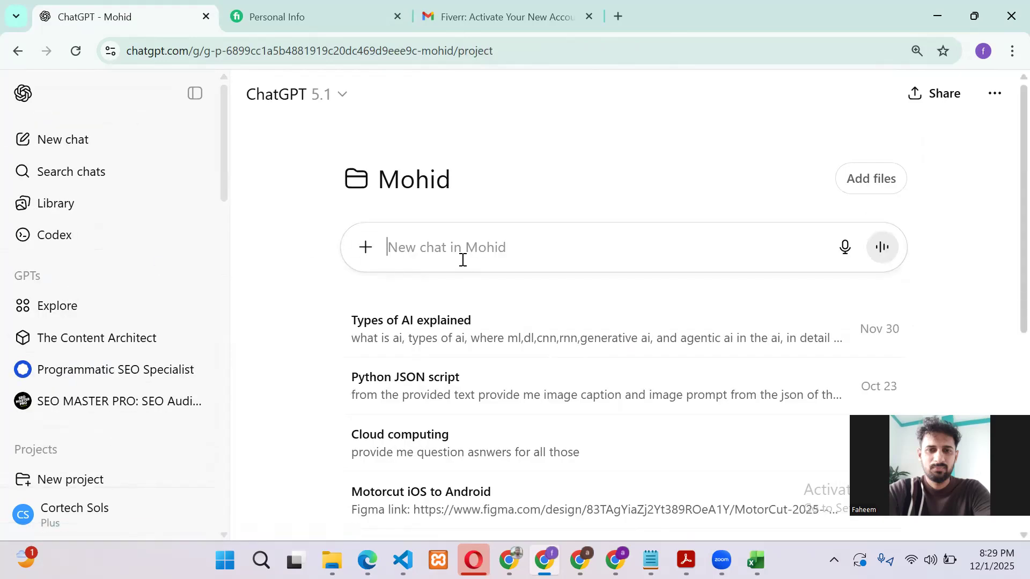
Send a new chat prompt reading "provide these detials for fiverr setup" followed by the copied Description requirements.
{"action": "type", "text": "pro"}
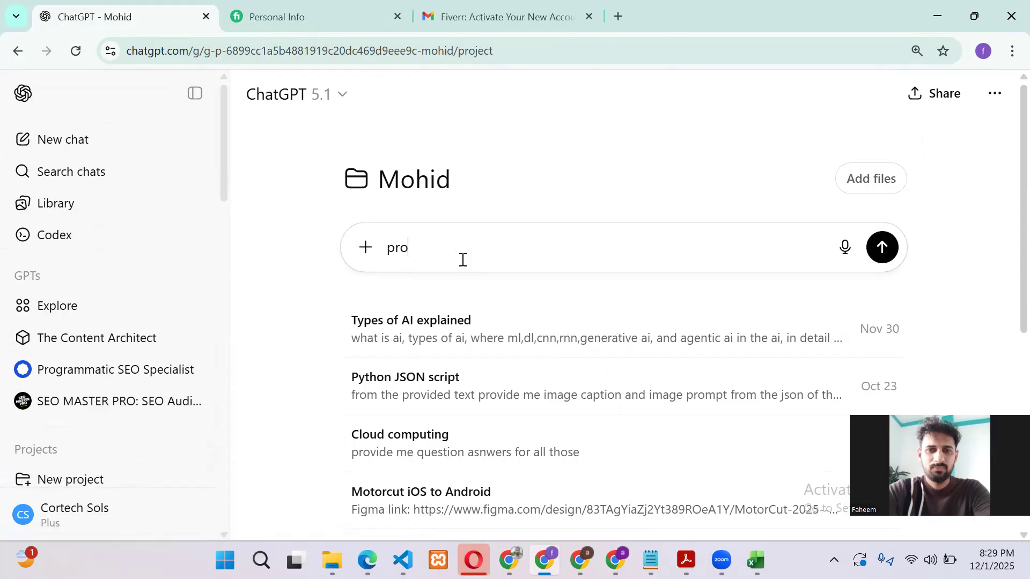
{"action": "type", "text": "vide these detials "}
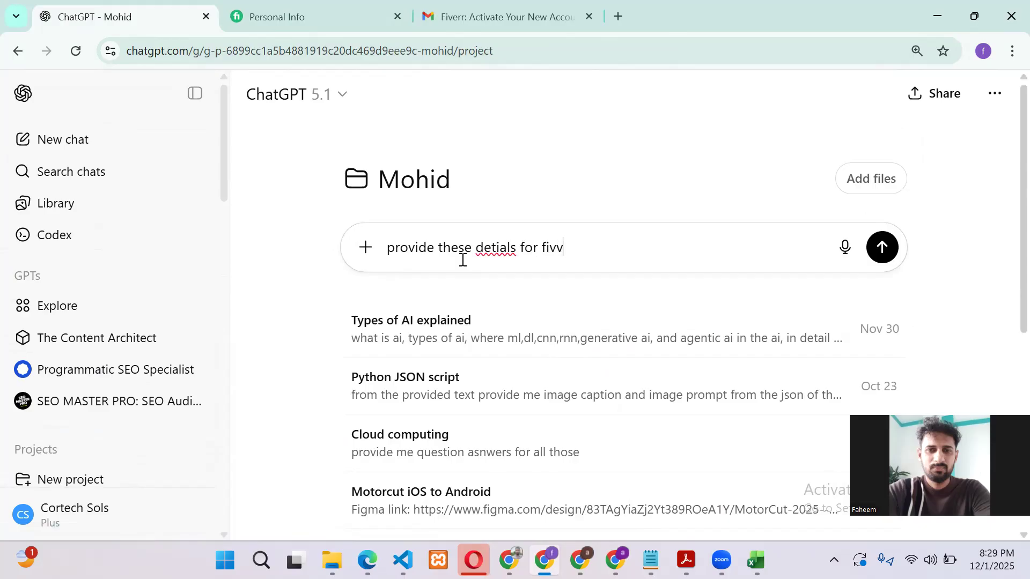
{"action": "type", "text": "for fiverr setup \""}
{"action": "key", "text": "ctrl"}
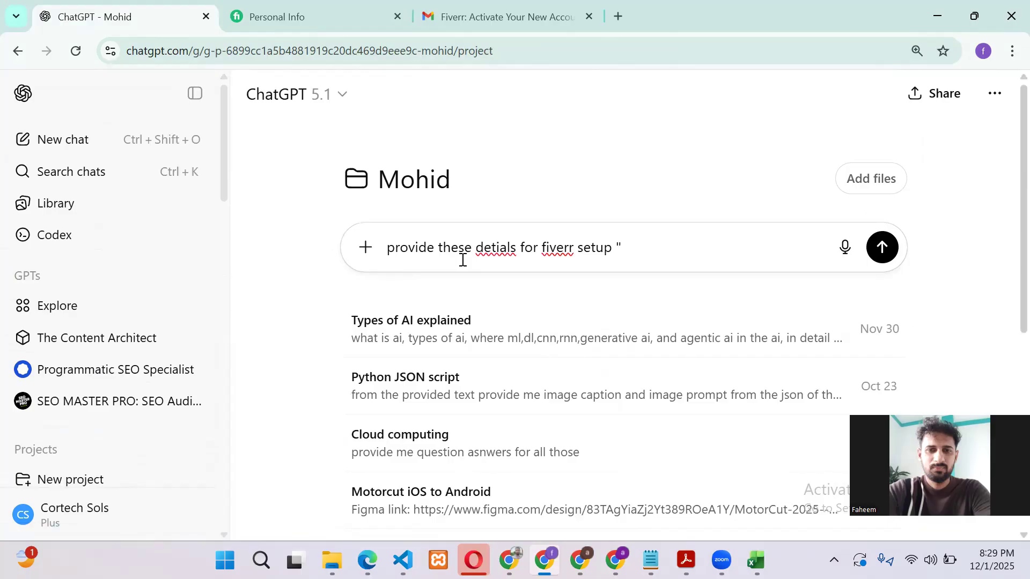
{"action": "key", "text": "ctrl+v"}
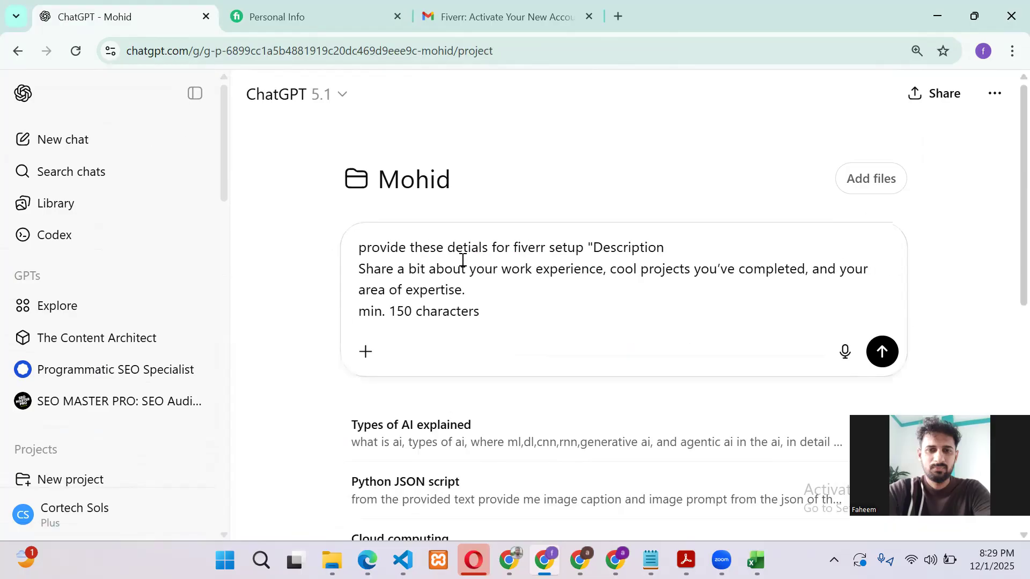
{"action": "key", "text": "Return"}
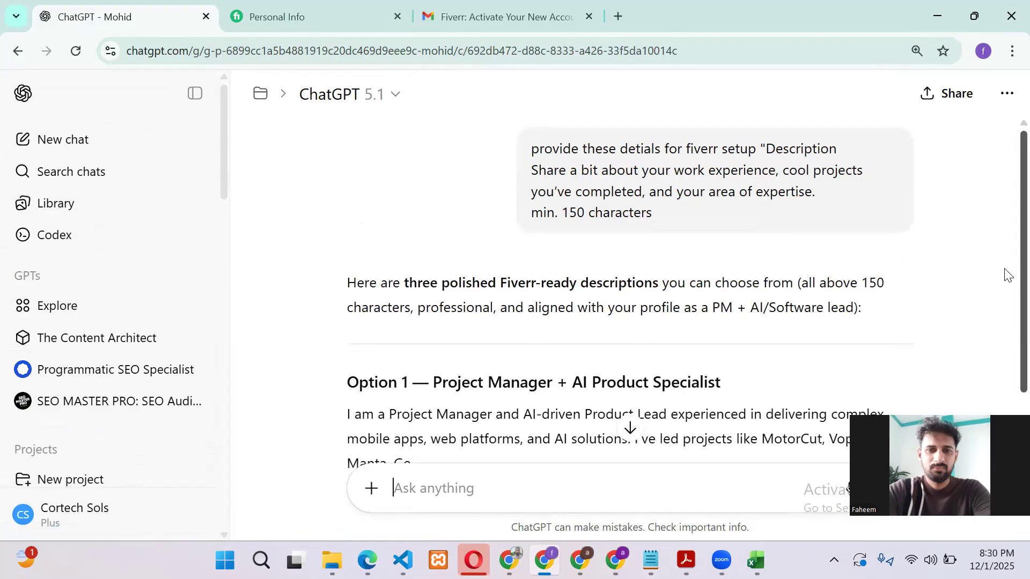
Review the suggested Fiverr descriptions and send the follow-up prompt "provide these according to mu s".
{"action": "scroll", "coordinate": [1005, 275], "scroll_direction": "down", "scroll_amount": 2}
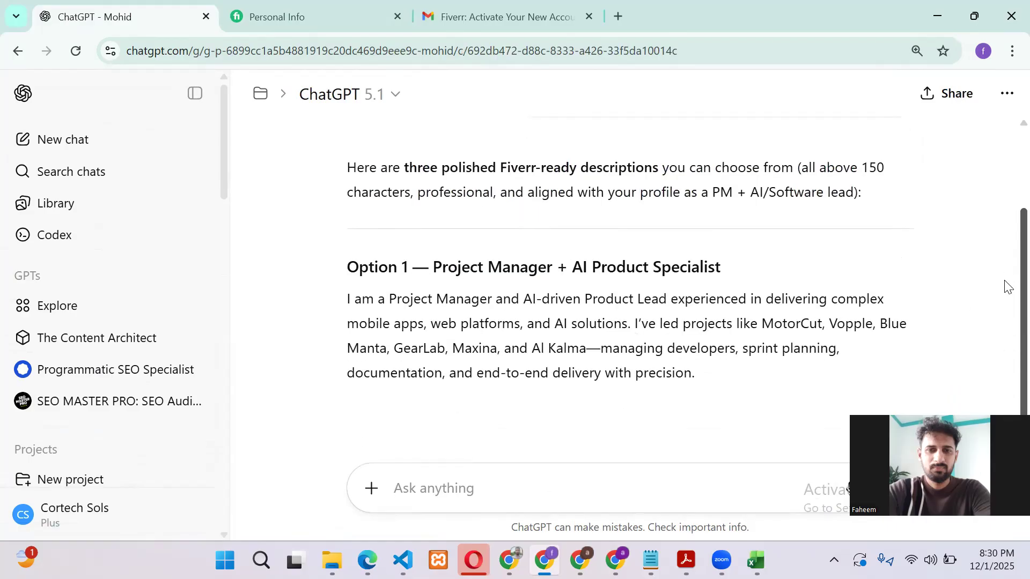
{"action": "scroll", "coordinate": [1006, 322], "scroll_direction": "down", "scroll_amount": 3}
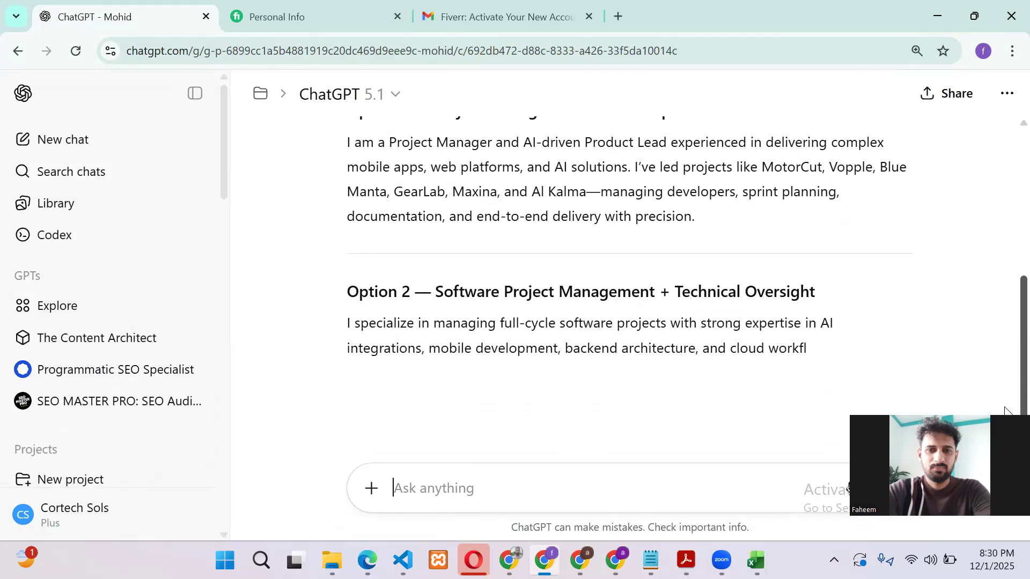
{"action": "scroll", "coordinate": [1006, 349], "scroll_direction": "down", "scroll_amount": 3}
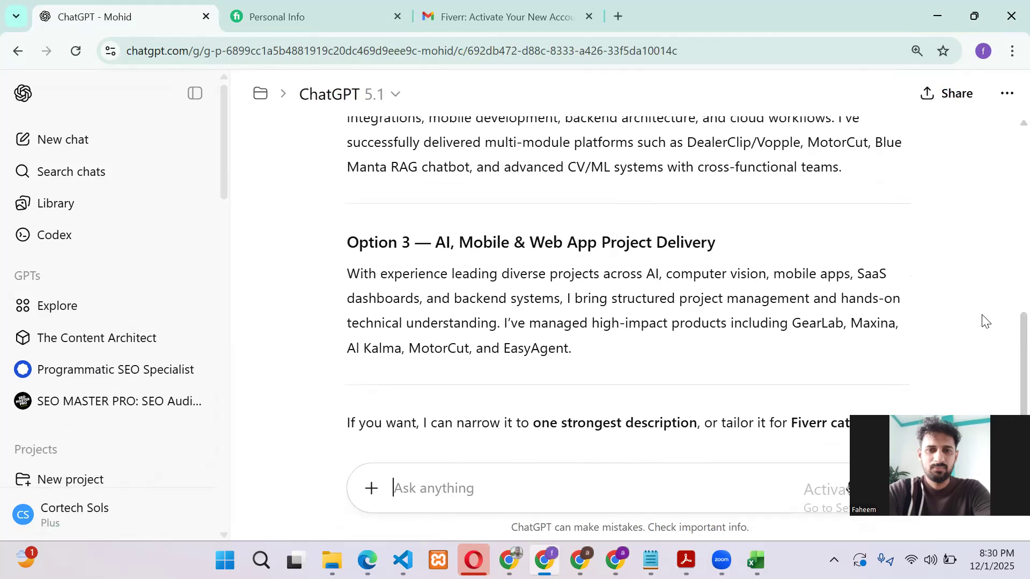
{"action": "scroll", "coordinate": [998, 375], "scroll_direction": "down", "scroll_amount": 3}
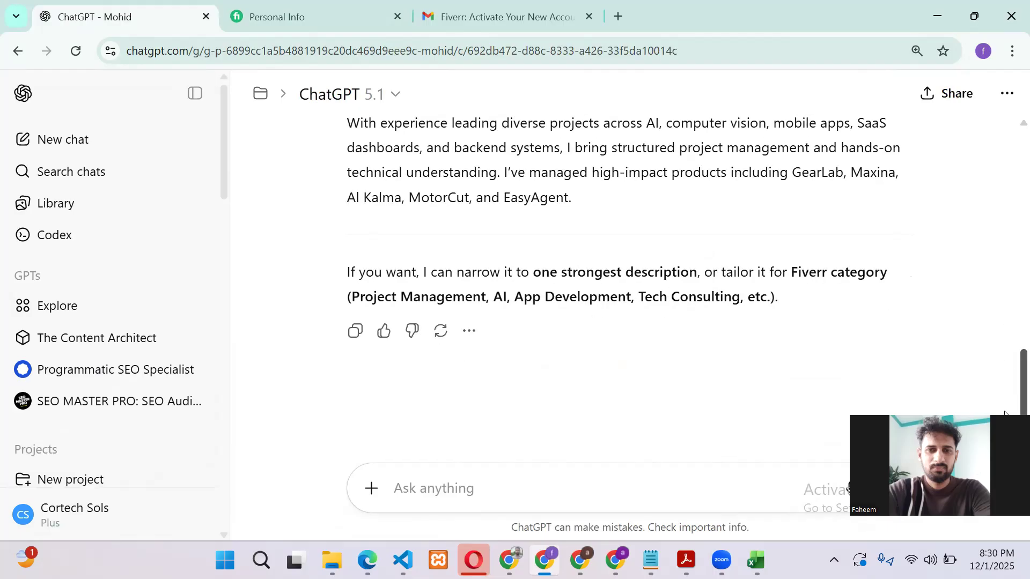
{"action": "left_click", "coordinate": [552, 489]}
{"action": "type", "text": "prov "}
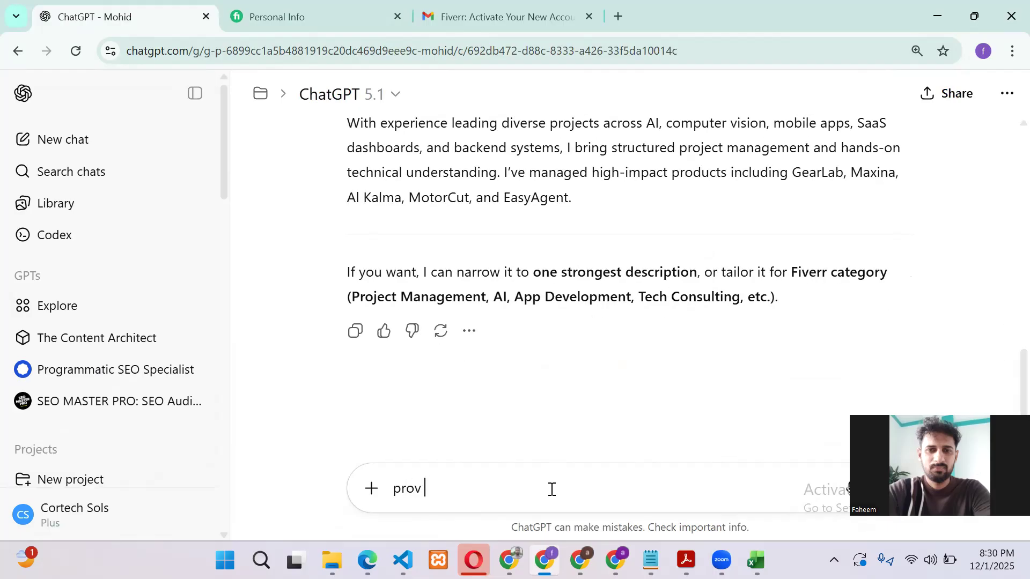
{"action": "type", "text": "iide these accordi"}
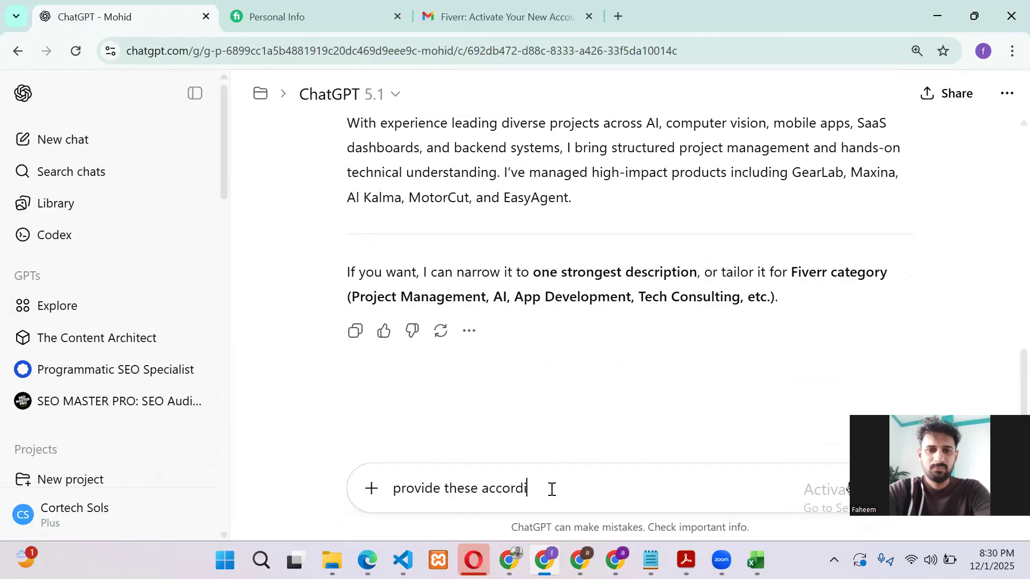
{"action": "type", "text": "ng to mu s"}
{"action": "key", "text": "Return"}
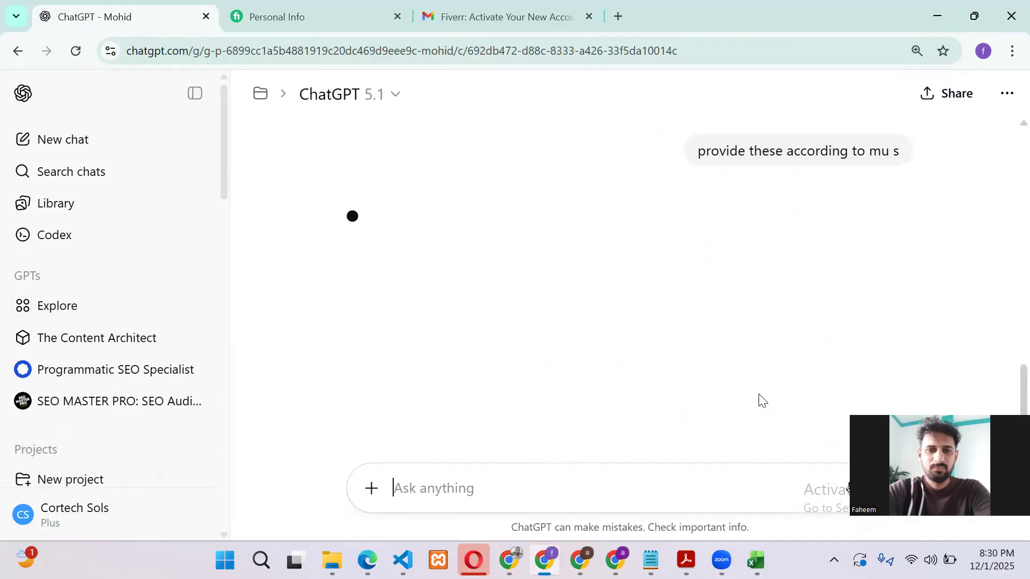
Stop the current response and send the follow-up prompt "provide according to my skill cloud computing".
{"action": "type", "text": "provide acco"}
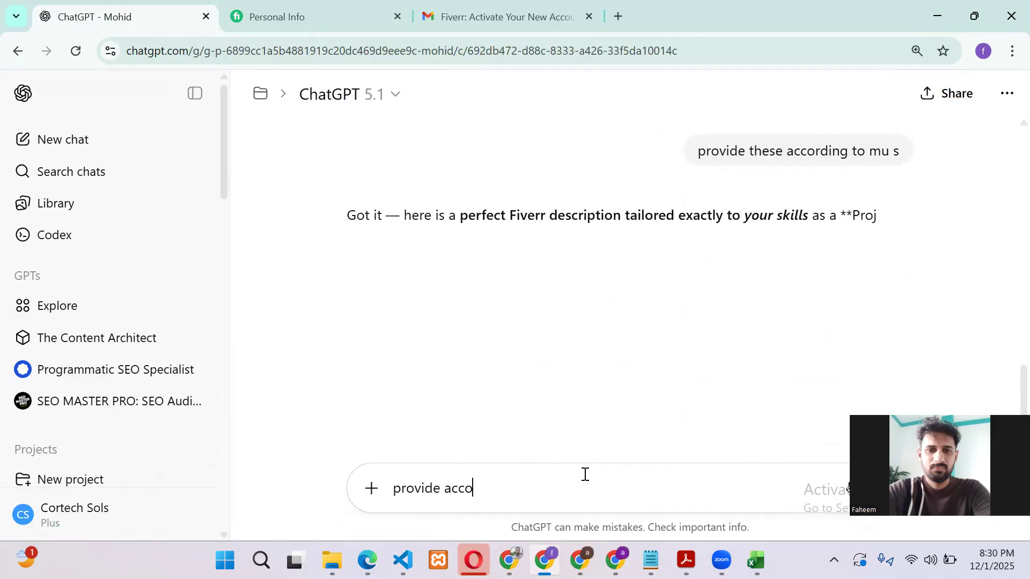
{"action": "type", "text": "rding to my"}
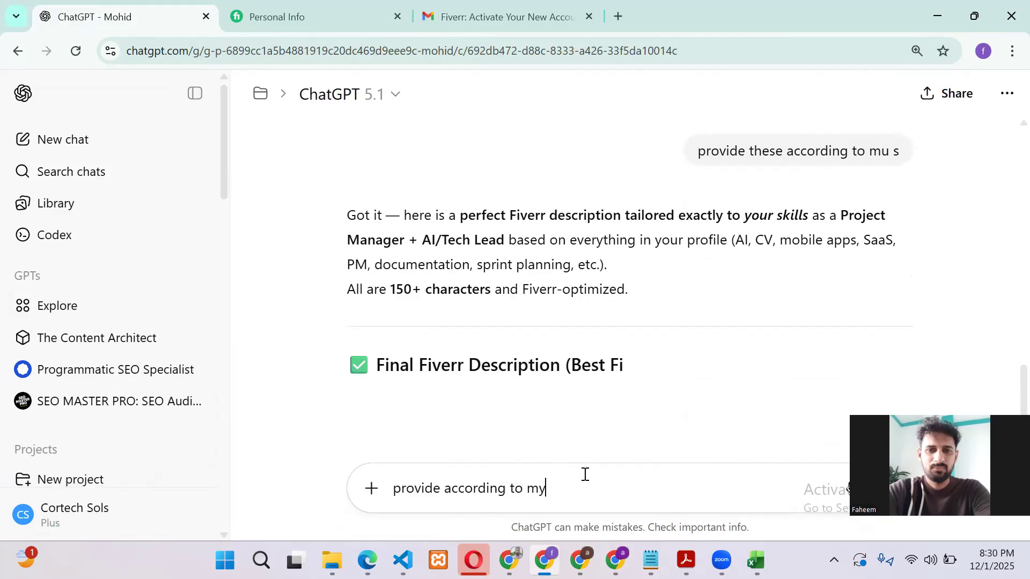
{"action": "type", "text": " skill "}
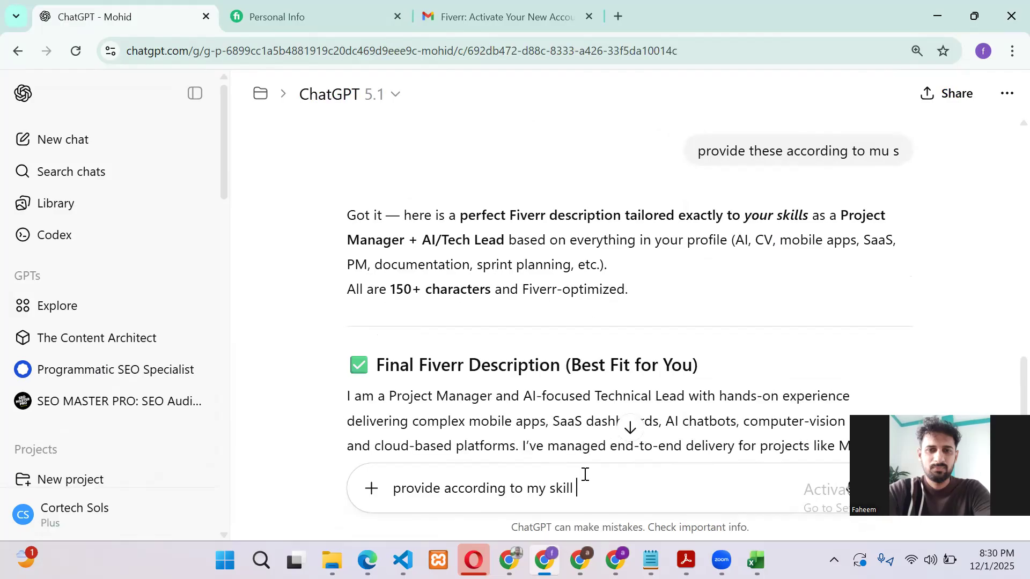
{"action": "type", "text": "cloud"}
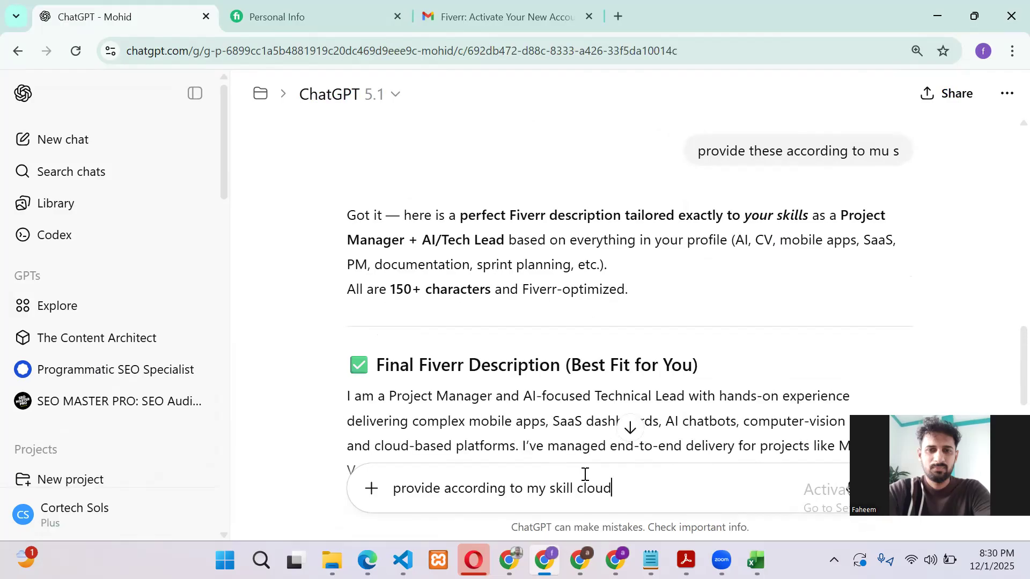
{"action": "type", "text": " computing"}
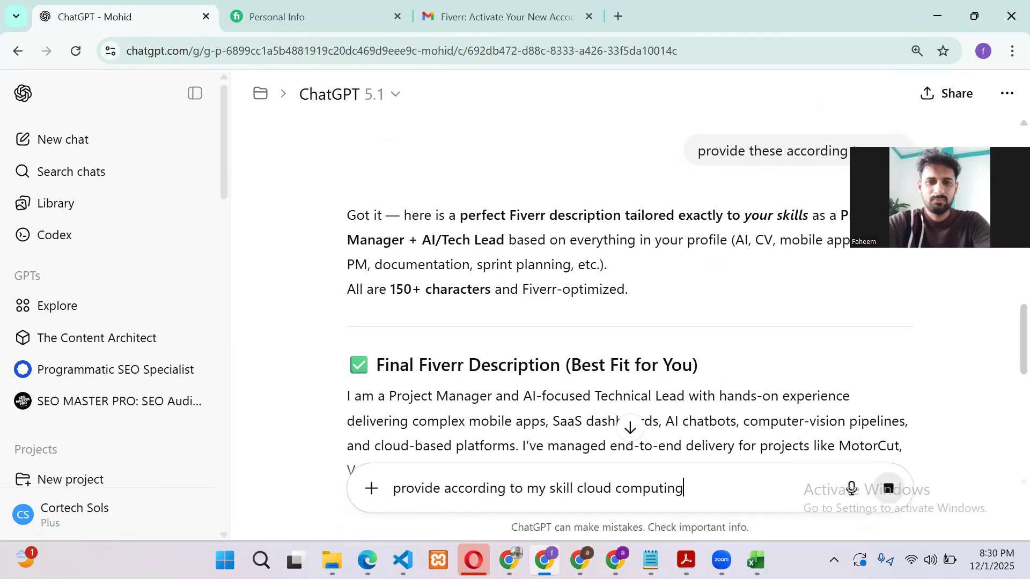
{"action": "left_click", "coordinate": [887, 488]}
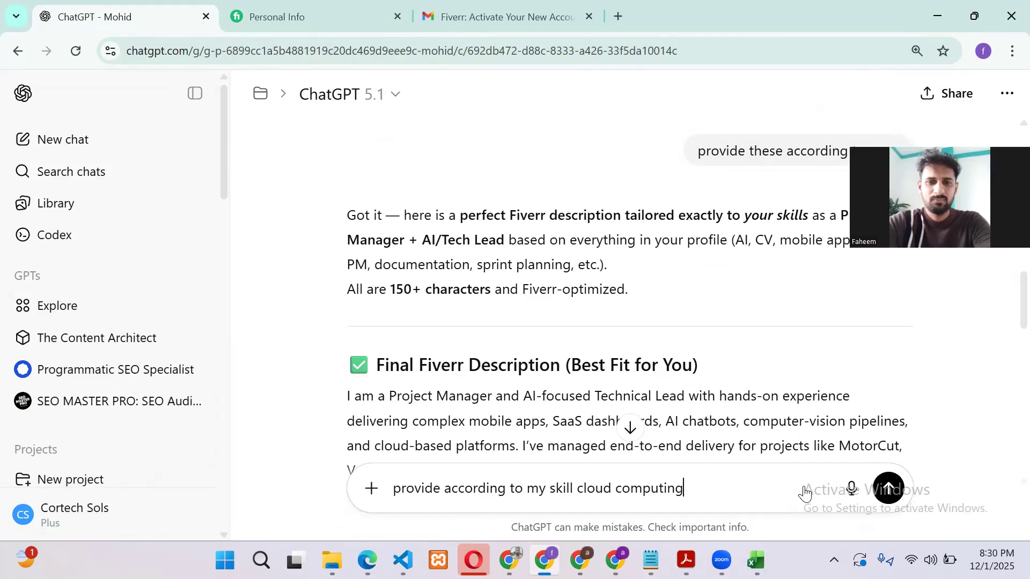
{"action": "key", "text": "Return"}
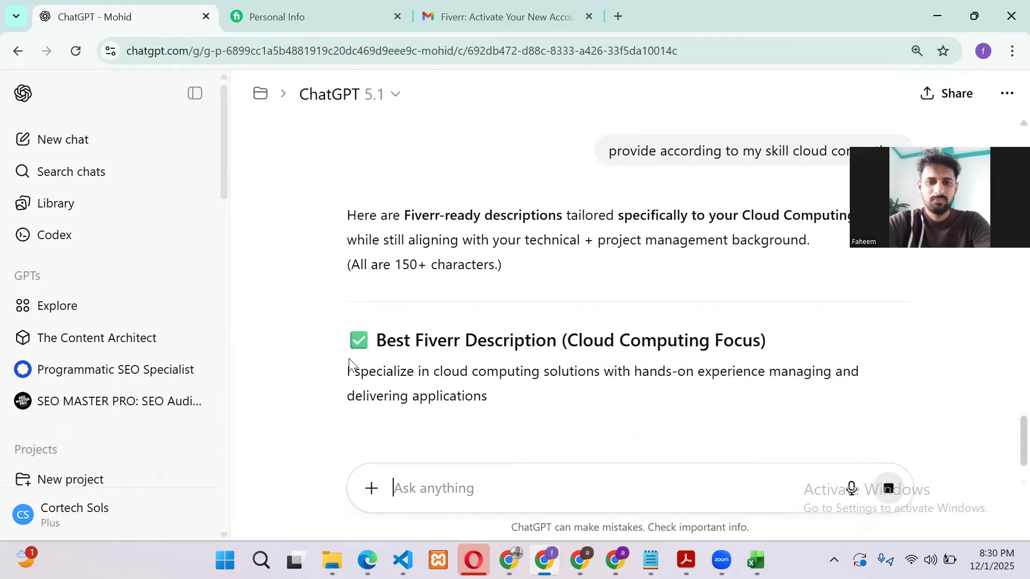
Review the suggested descriptions and copy the paragraph under "Best Fiverr Description (Cloud Computing Focus)".
{"action": "left_click_drag", "start_coordinate": [348, 374], "coordinate": [529, 358]}
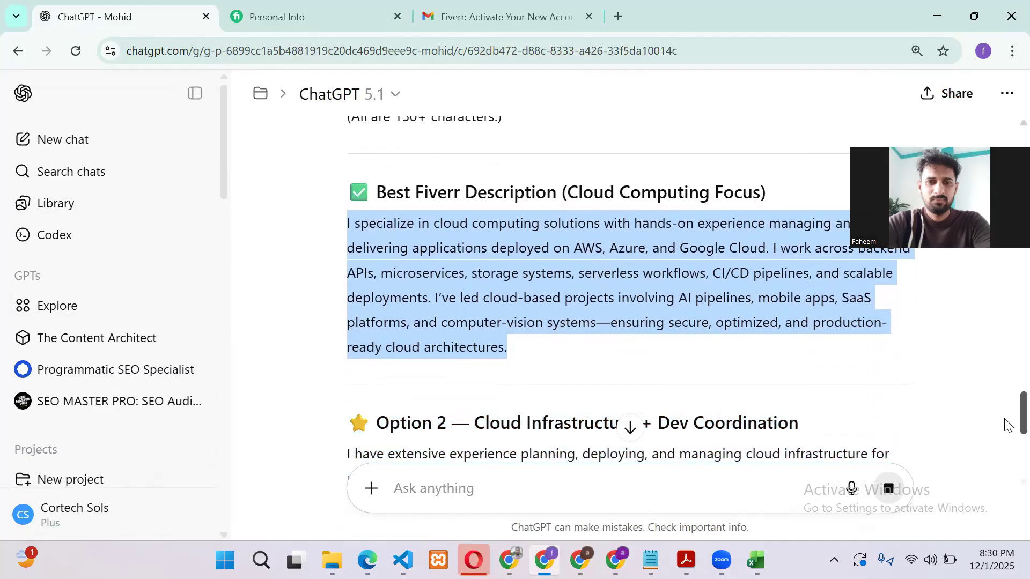
{"action": "scroll", "coordinate": [1007, 426], "scroll_direction": "down", "scroll_amount": 4}
{"action": "left_click_drag", "start_coordinate": [568, 355], "coordinate": [335, 252]}
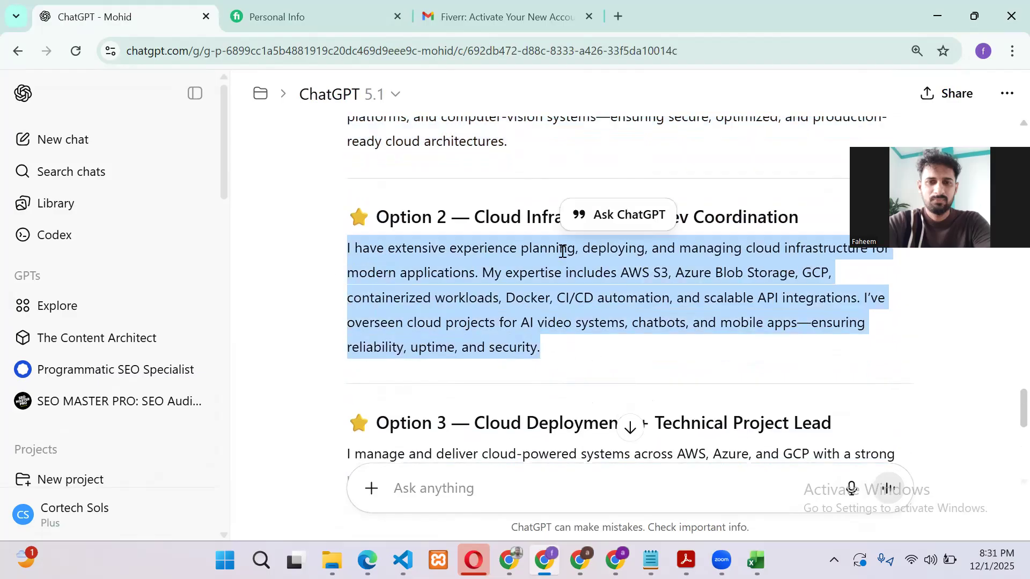
{"action": "scroll", "coordinate": [1008, 423], "scroll_direction": "up", "scroll_amount": 5}
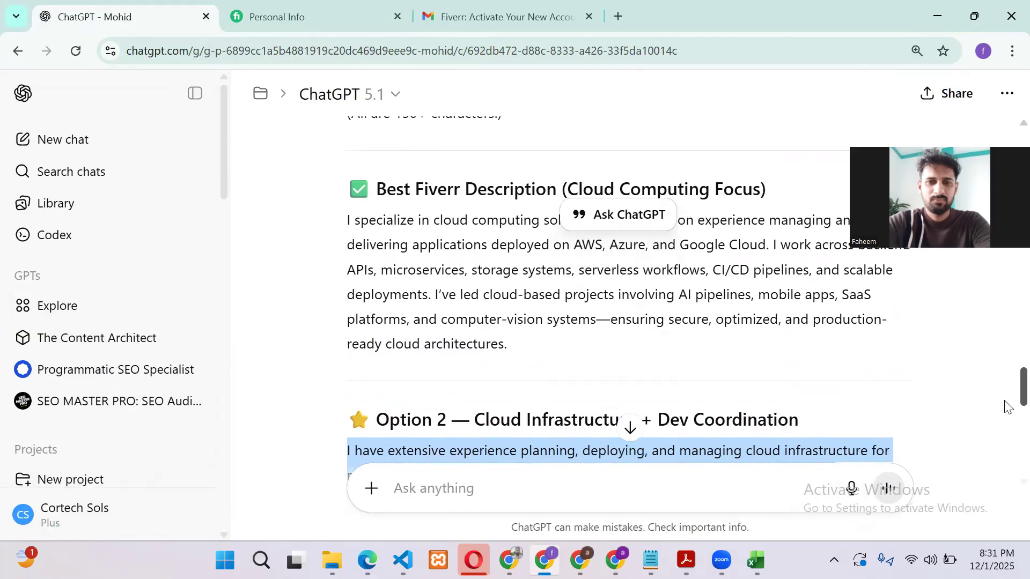
{"action": "left_click_drag", "start_coordinate": [517, 398], "coordinate": [339, 276]}
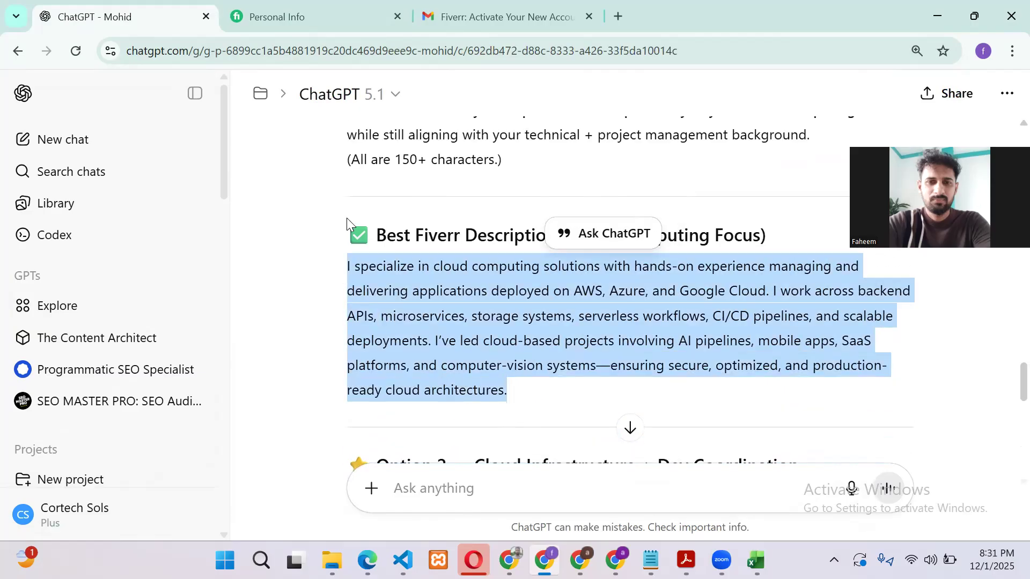
Return to Fiverr's Personal Info form and paste the copied cloud computing text as the profile Description.
{"action": "left_click", "coordinate": [271, 17]}
{"action": "left_click", "coordinate": [430, 283]}
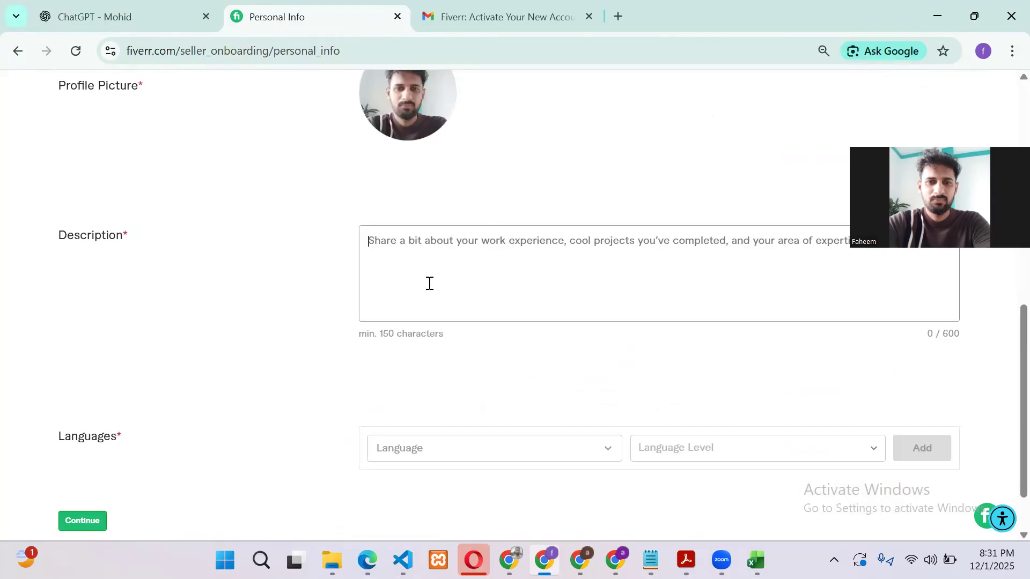
{"action": "key", "text": "ctrl+v"}
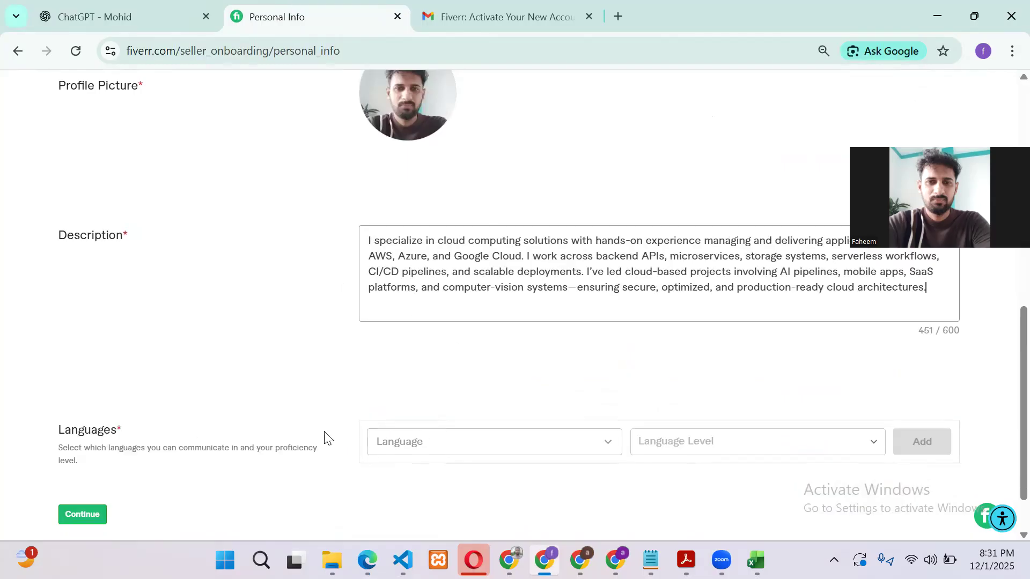
Add English at Basic level under Languages and continue to the Professional Info page.
{"action": "left_click", "coordinate": [488, 454]}
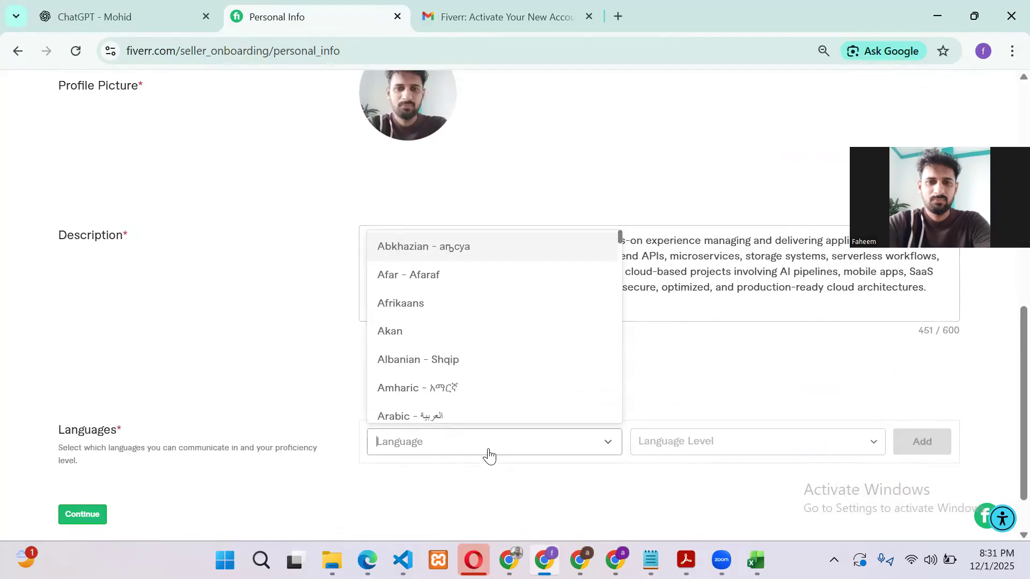
{"action": "type", "text": "erg"}
{"action": "key", "text": "BackSpace"}
{"action": "key", "text": "BackSpace"}
{"action": "type", "text": "ng"}
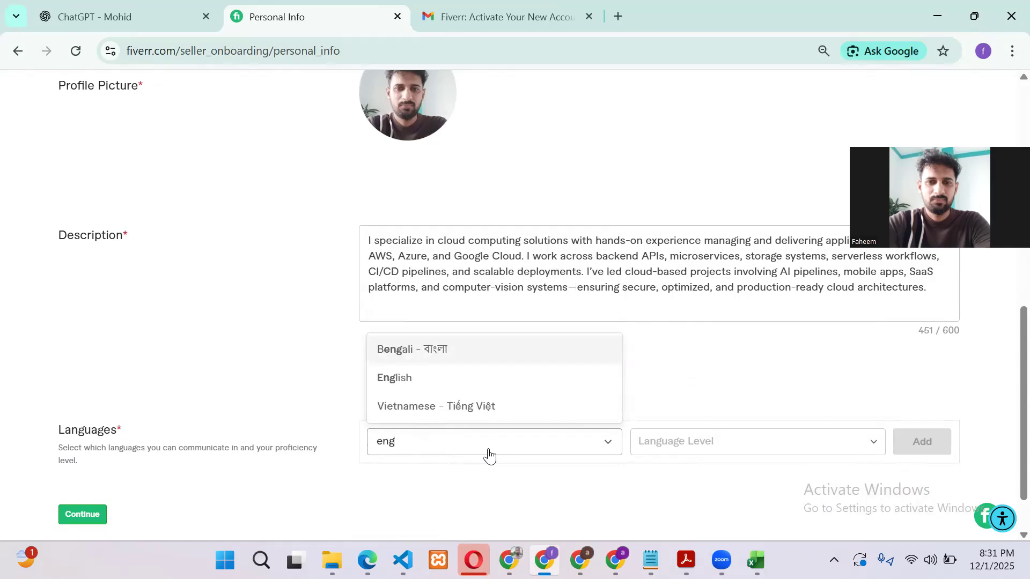
{"action": "left_click", "coordinate": [430, 378]}
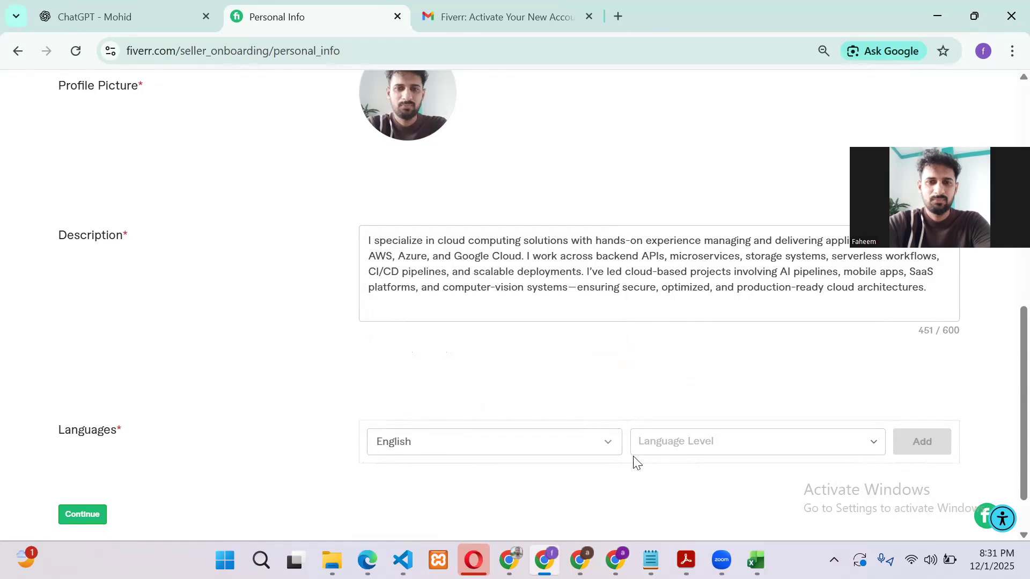
{"action": "left_click", "coordinate": [690, 448]}
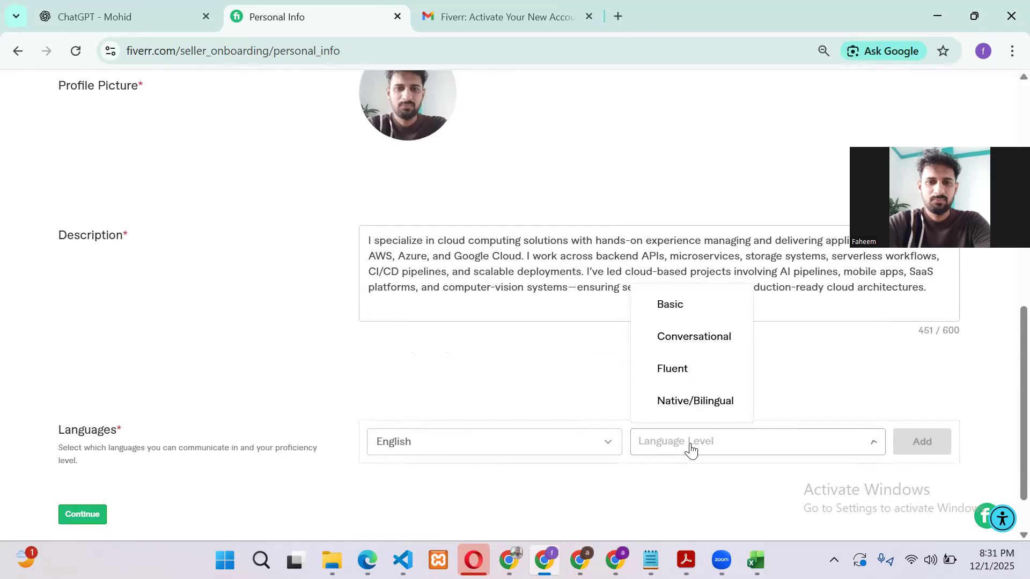
{"action": "left_click", "coordinate": [694, 320]}
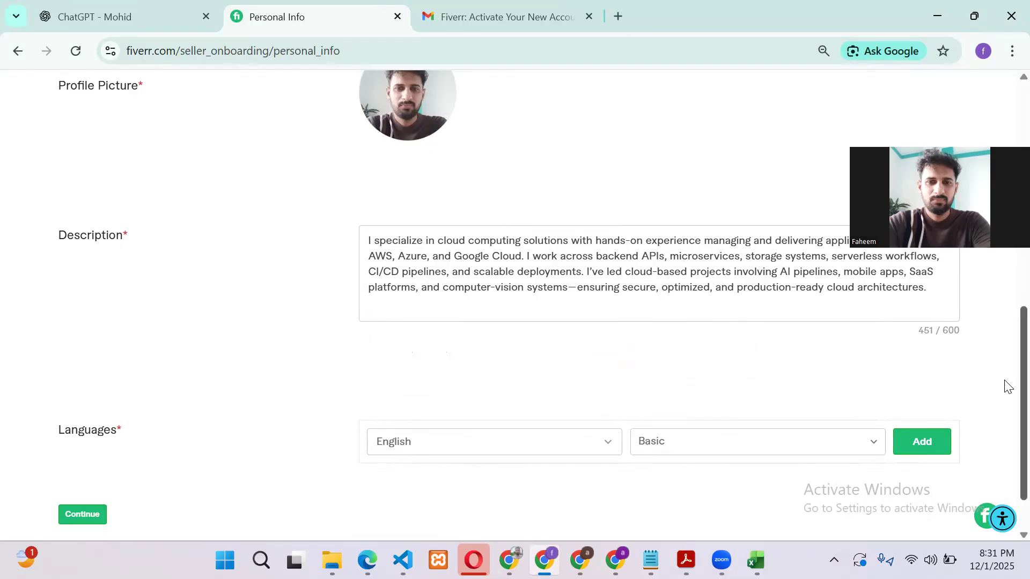
{"action": "scroll", "coordinate": [1006, 431], "scroll_direction": "down", "scroll_amount": 1}
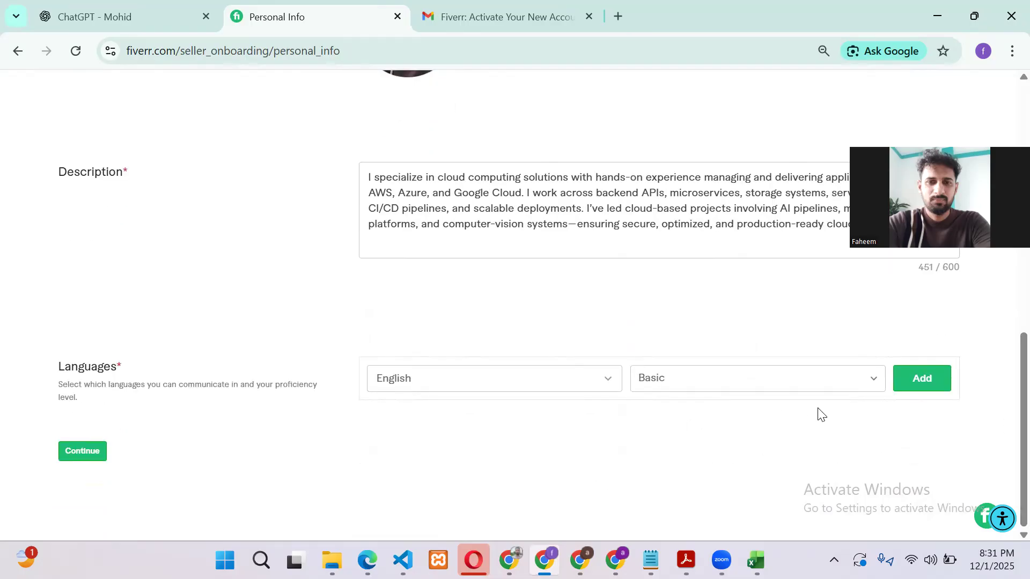
{"action": "left_click", "coordinate": [919, 379]}
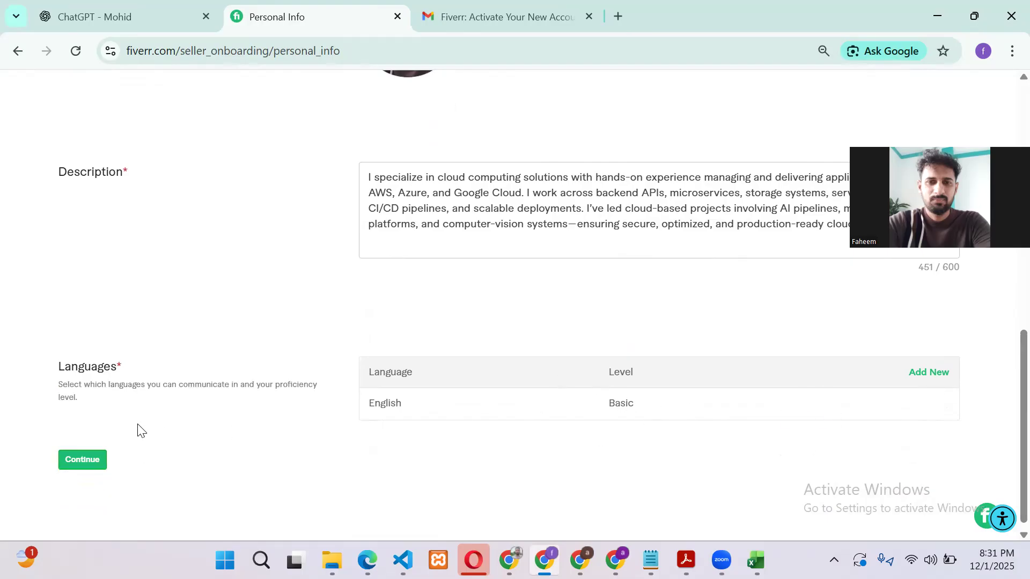
{"action": "left_click", "coordinate": [95, 461]}
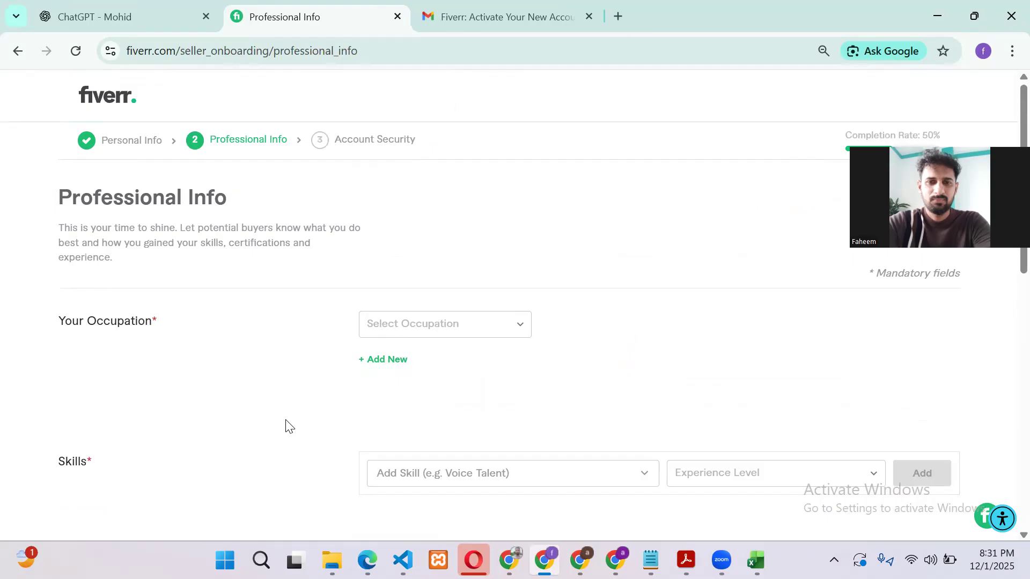
Set the occupation to Programming & Tech and tick DevOps & Cloud among its skills.
{"action": "left_click", "coordinate": [428, 330]}
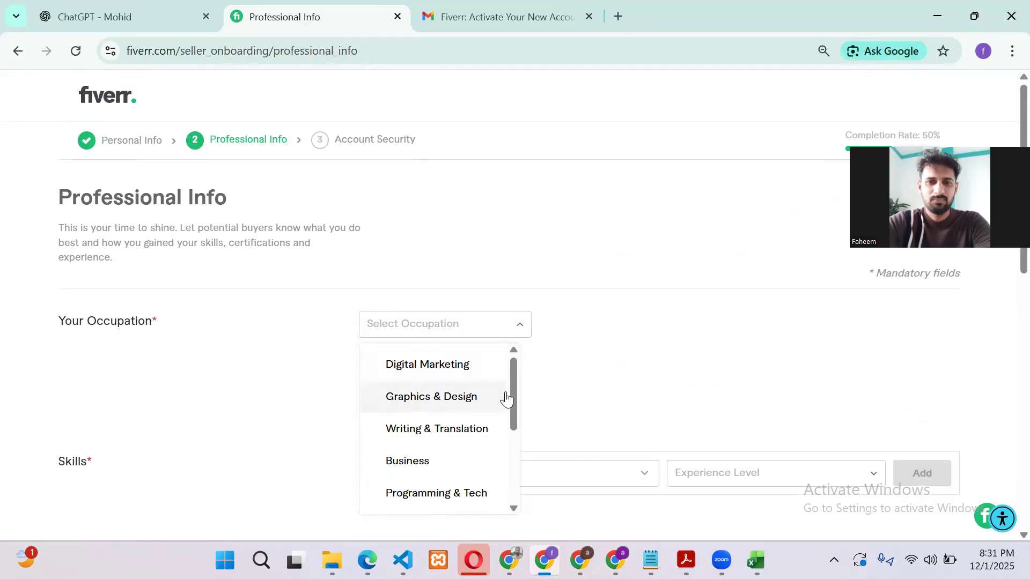
{"action": "scroll", "coordinate": [513, 398], "scroll_direction": "down", "scroll_amount": 1}
{"action": "left_click", "coordinate": [466, 442]}
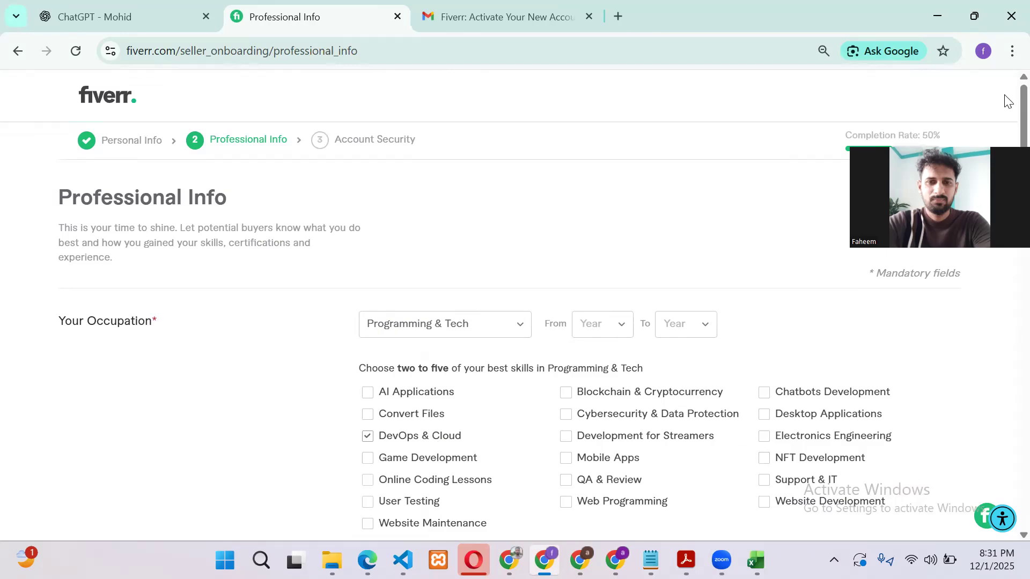
{"action": "scroll", "coordinate": [1008, 101], "scroll_direction": "down", "scroll_amount": 6}
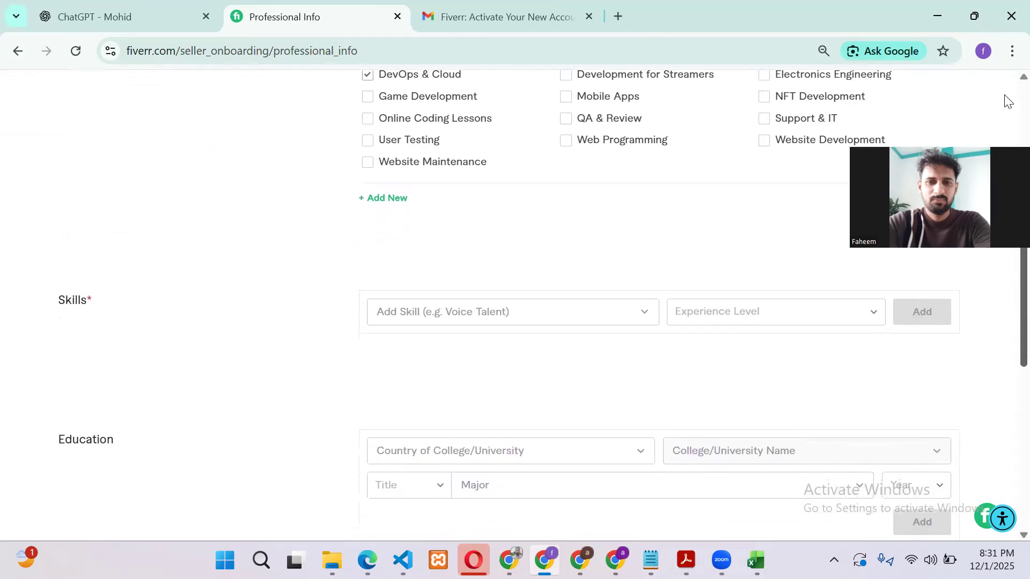
{"action": "left_click", "coordinate": [606, 311]}
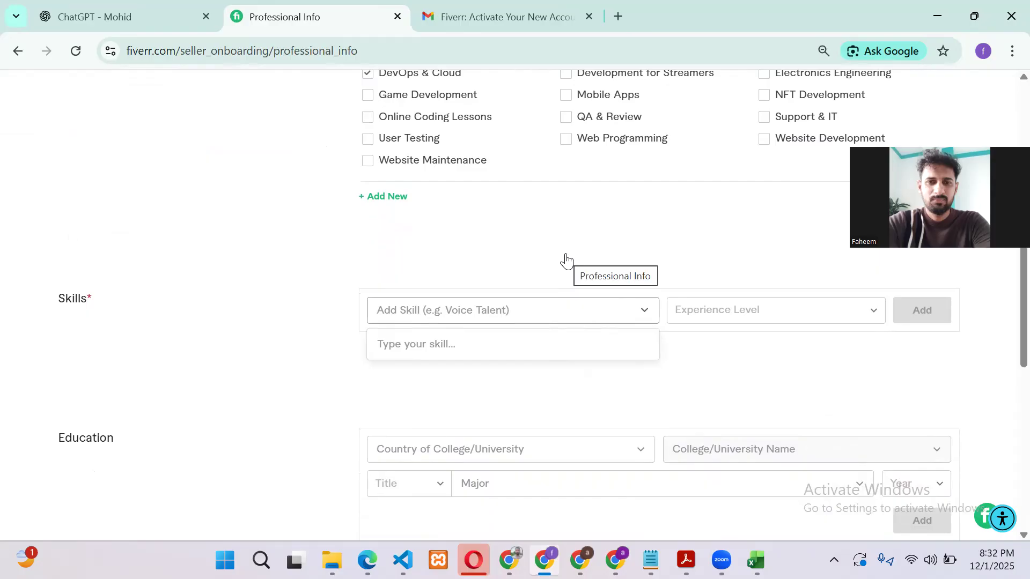
{"action": "type", "text": "infr"}
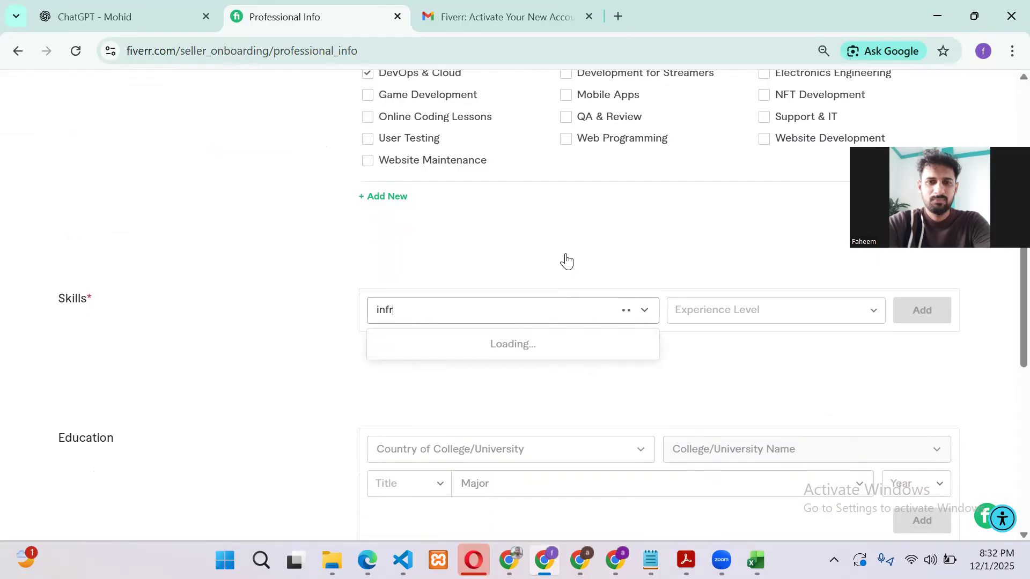
{"action": "type", "text": "astru"}
{"action": "key", "text": "BackSpace"}
{"action": "key", "text": "BackSpace"}
Search the skills for "cloud" and add Cloud architecture with the Beginner experience level.
{"action": "key", "text": "BackSpace"}
{"action": "key", "text": "BackSpace"}
{"action": "key", "text": "BackSpace"}
{"action": "type", "text": "cloud engieer"}
{"action": "key", "text": "BackSpace"}
{"action": "key", "text": "BackSpace"}
{"action": "key", "text": "BackSpace"}
{"action": "type", "text": "n"}
{"action": "key", "text": "BackSpace"}
{"action": "key", "text": "BackSpace"}
{"action": "key", "text": "BackSpace"}
{"action": "key", "text": "BackSpace"}
{"action": "key", "text": "BackSpace"}
{"action": "key", "text": "BackSpace"}
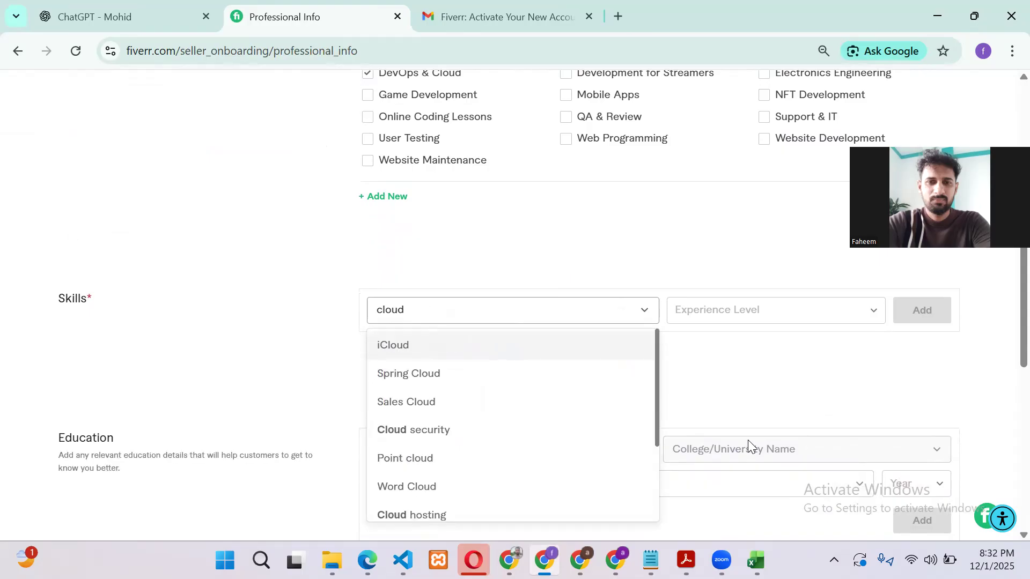
{"action": "left_click_drag", "start_coordinate": [656, 409], "coordinate": [655, 491]}
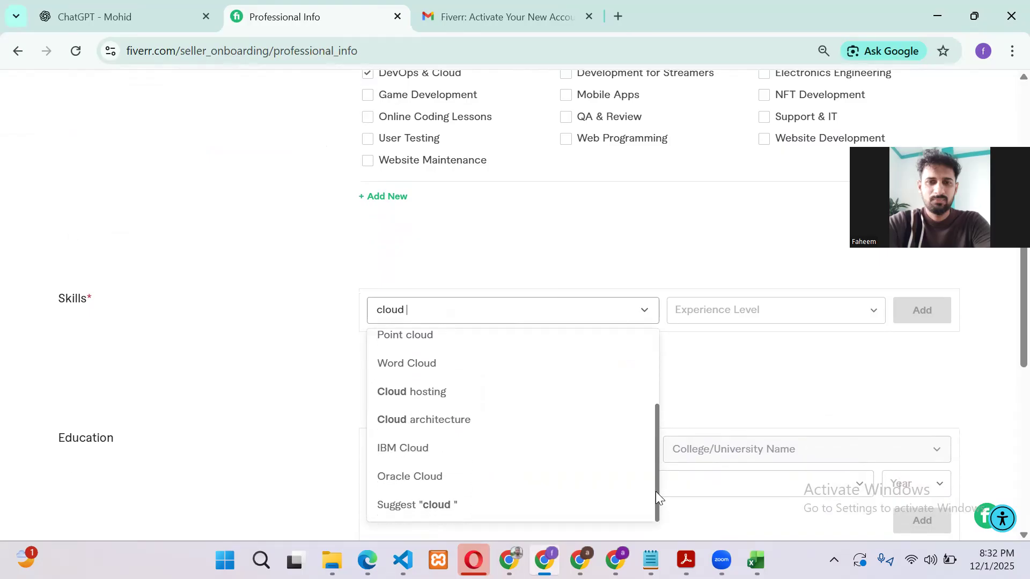
{"action": "left_click", "coordinate": [460, 425]}
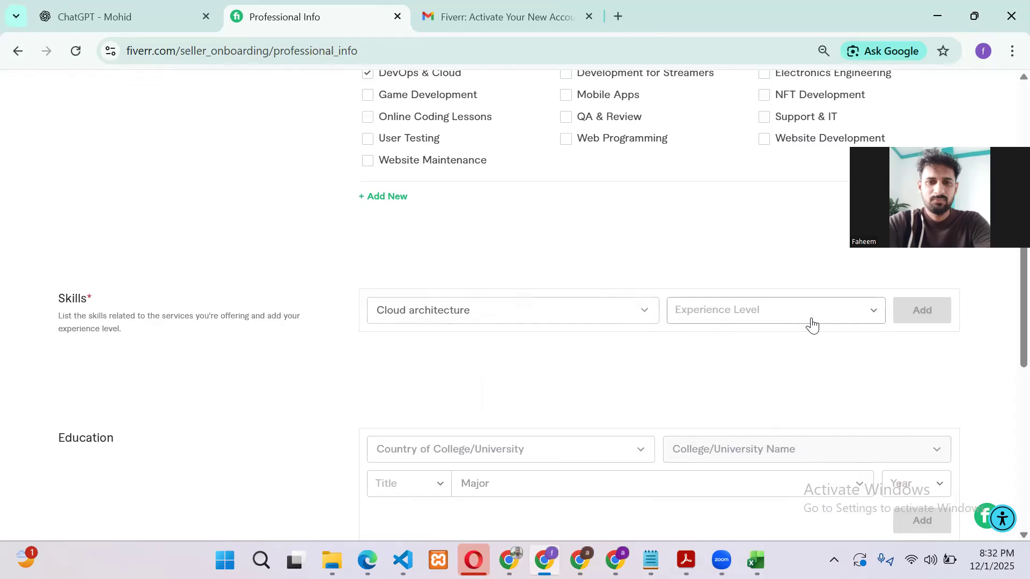
{"action": "left_click", "coordinate": [873, 311]}
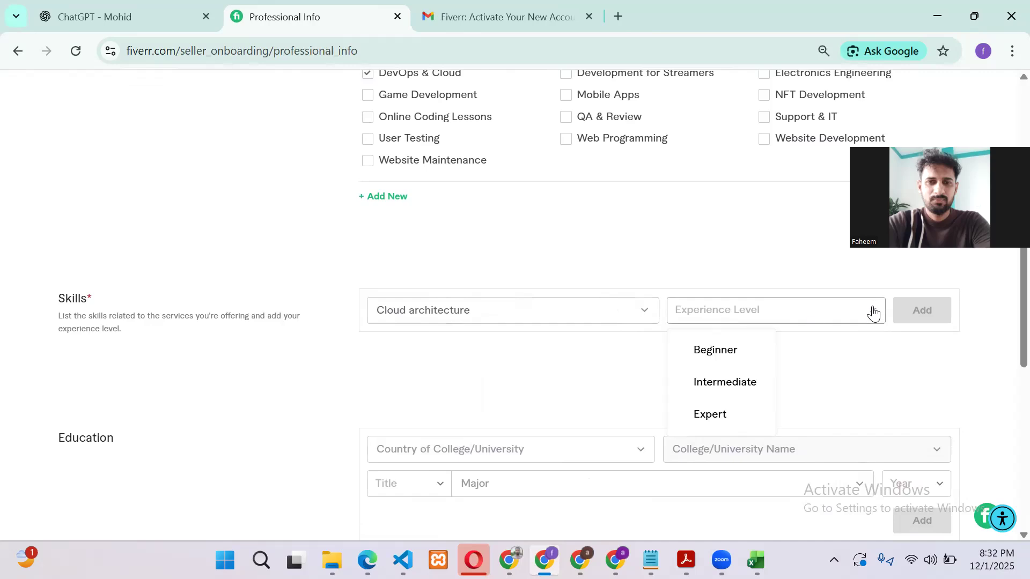
{"action": "left_click", "coordinate": [735, 359]}
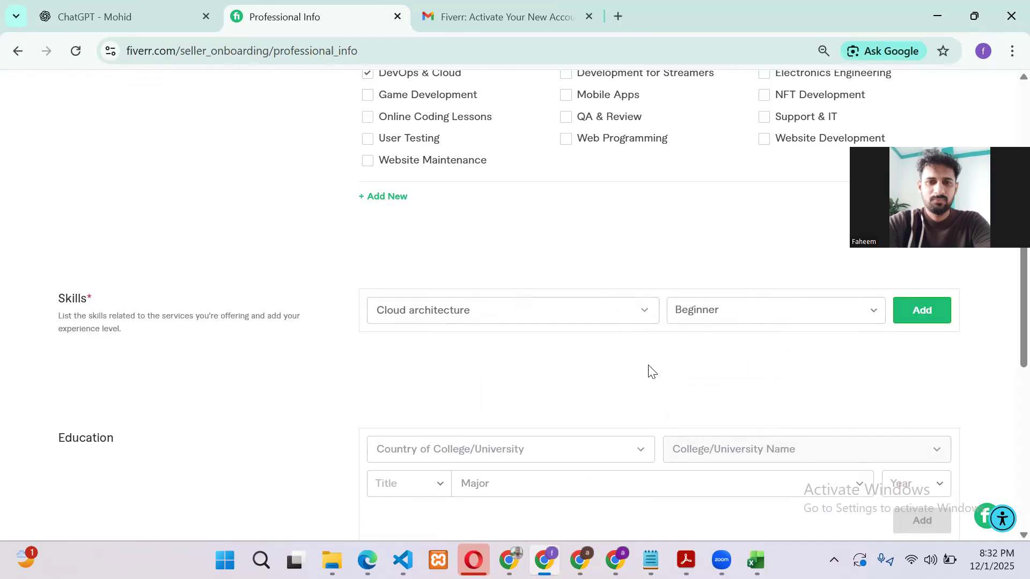
{"action": "left_click", "coordinate": [920, 319]}
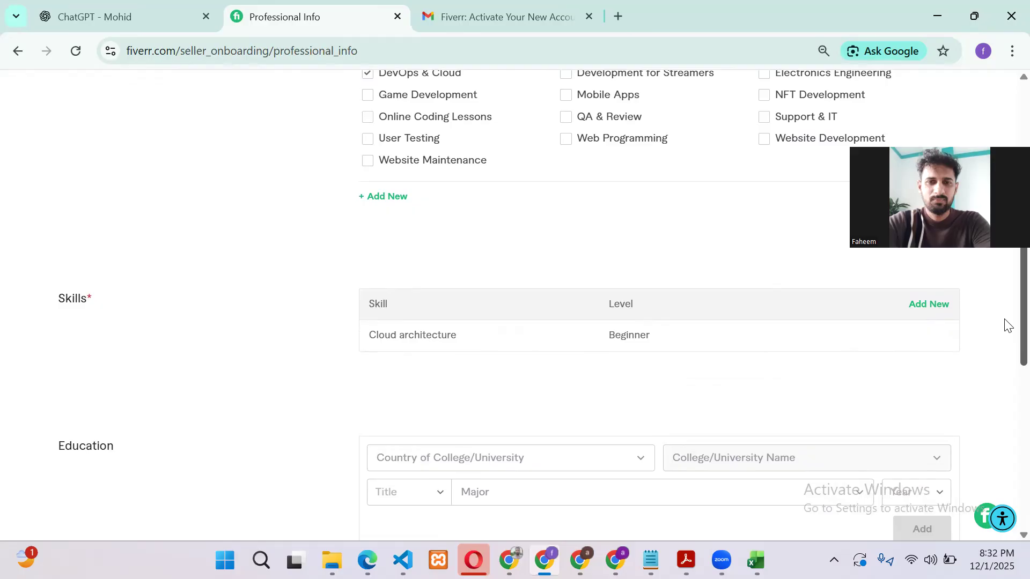
Open a blank entry for another skill in the Skills section without choosing one.
{"action": "scroll", "coordinate": [1006, 336], "scroll_direction": "down", "scroll_amount": 1}
{"action": "scroll", "coordinate": [965, 317], "scroll_direction": "up", "scroll_amount": 2}
{"action": "left_click", "coordinate": [920, 339]}
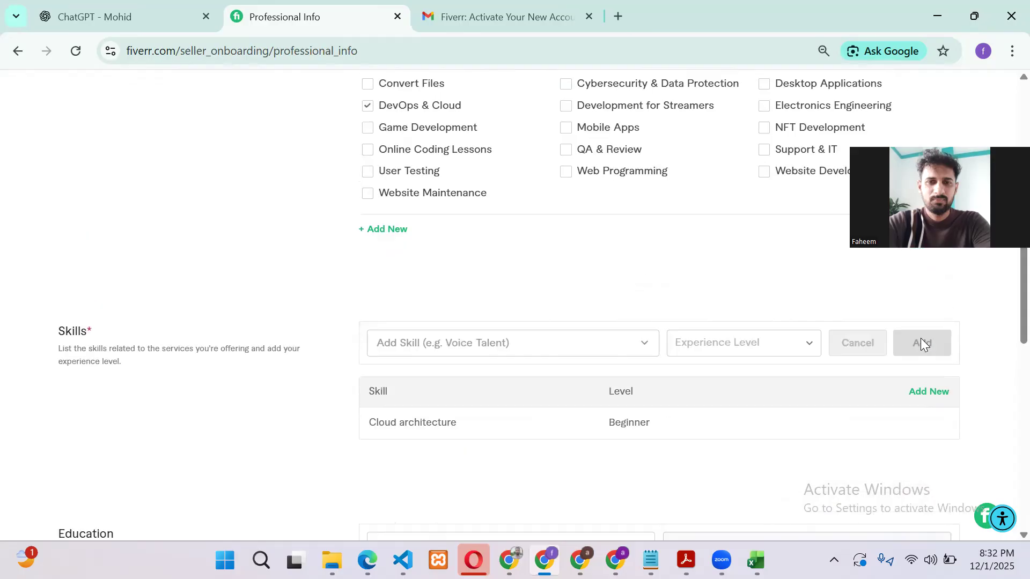
{"action": "left_click", "coordinate": [450, 348]}
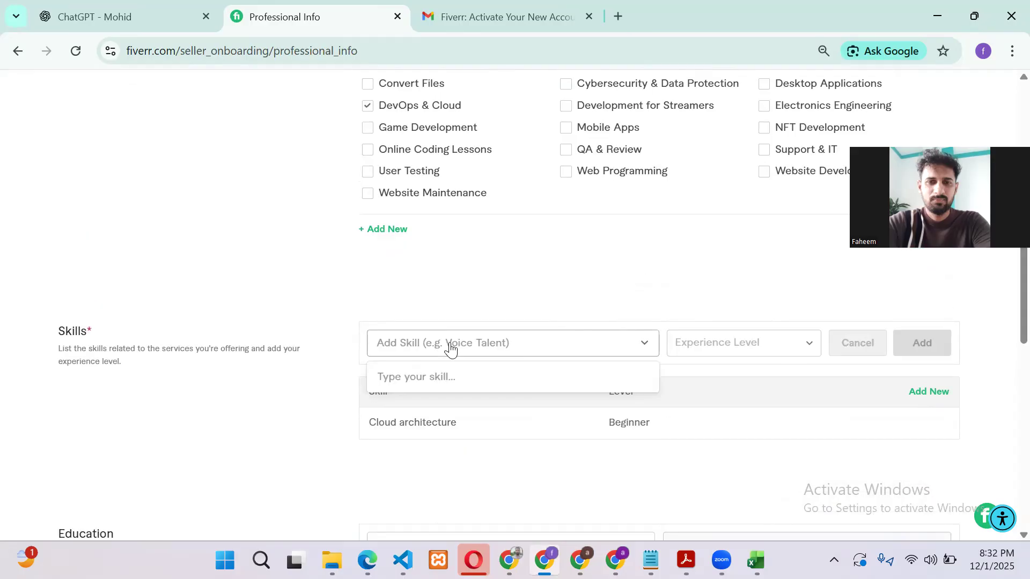
{"action": "left_click", "coordinate": [776, 286]}
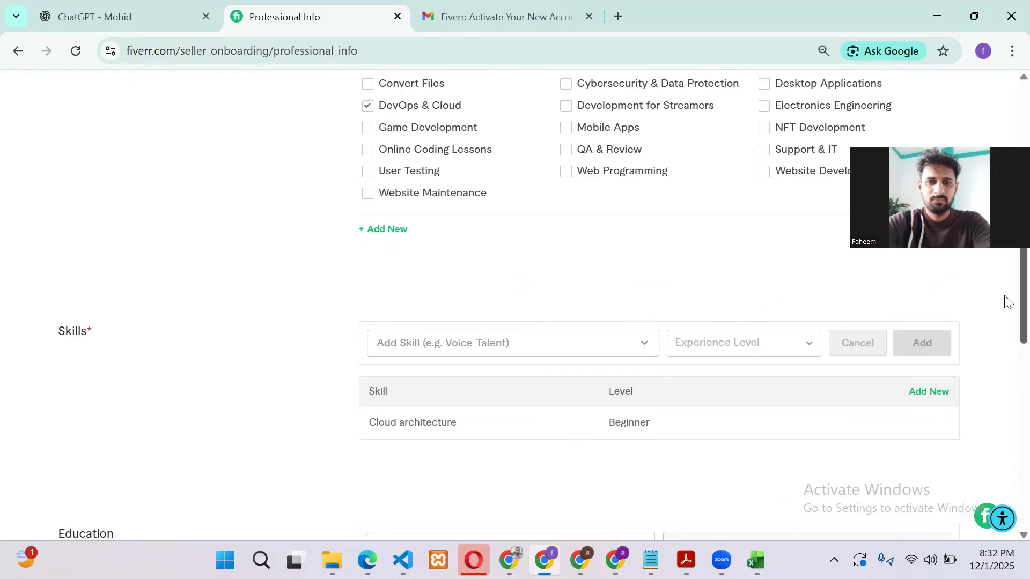
In the Education section, set the country of college to Pakistan and choose BZU Multan as the college.
{"action": "scroll", "coordinate": [1006, 327], "scroll_direction": "down", "scroll_amount": 4}
{"action": "left_click", "coordinate": [437, 338]}
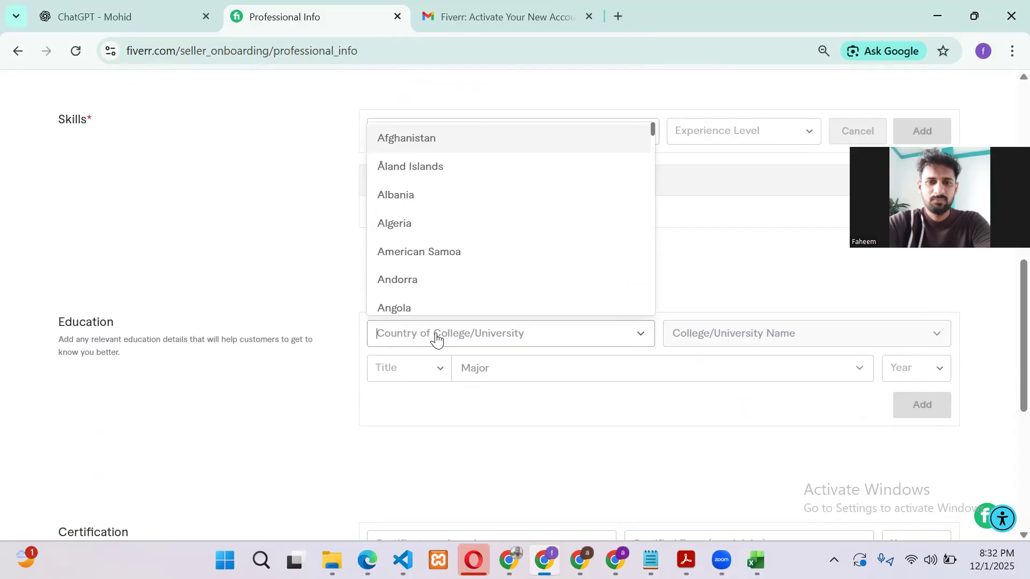
{"action": "type", "text": "paki"}
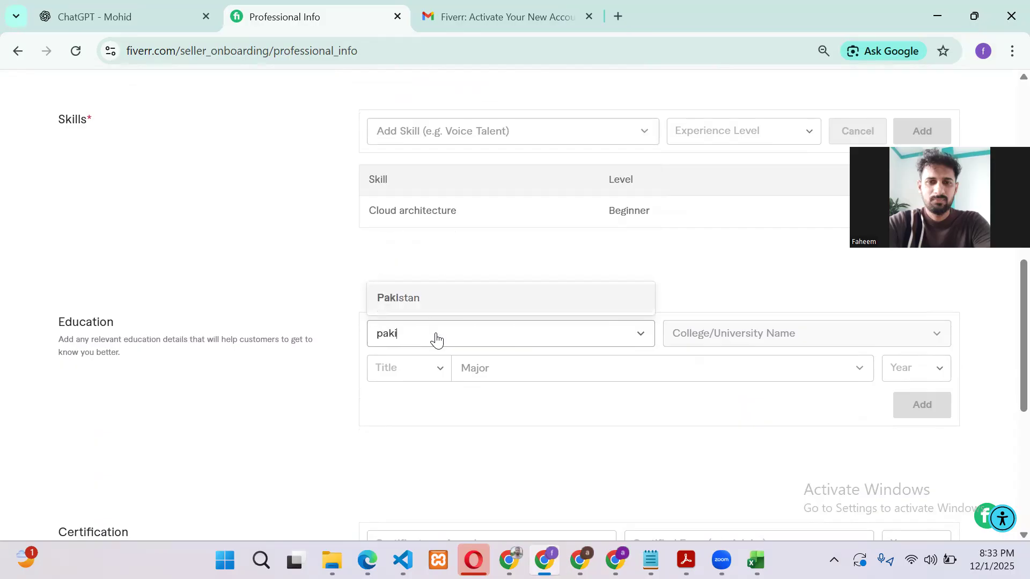
{"action": "left_click", "coordinate": [427, 311]}
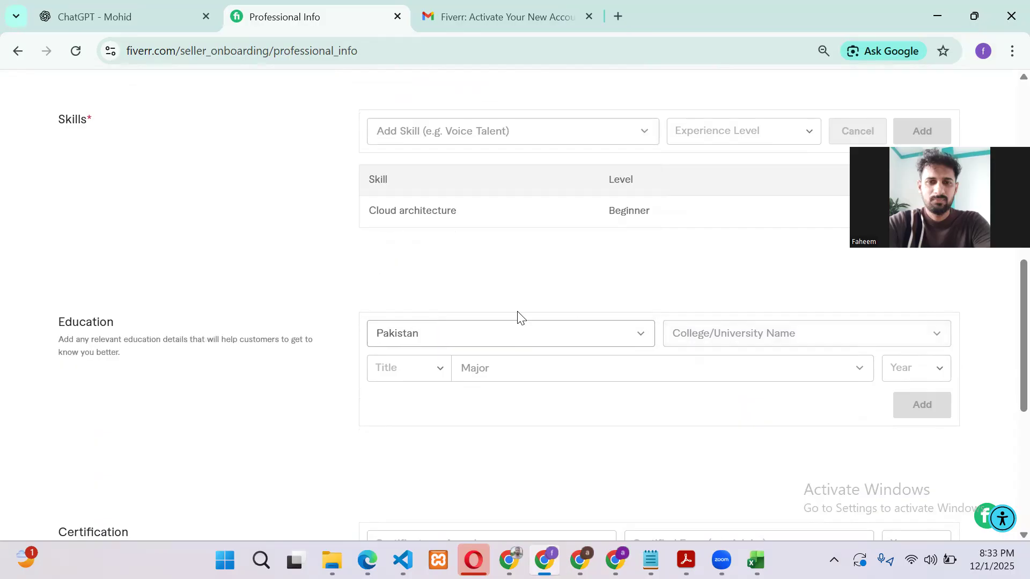
{"action": "left_click", "coordinate": [701, 332]}
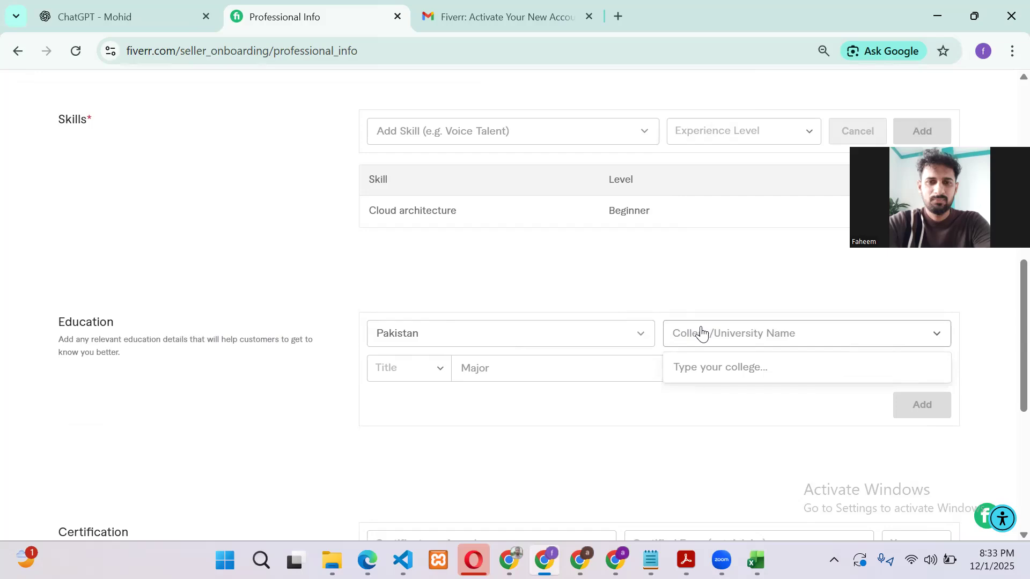
{"action": "type", "text": "bzuu"}
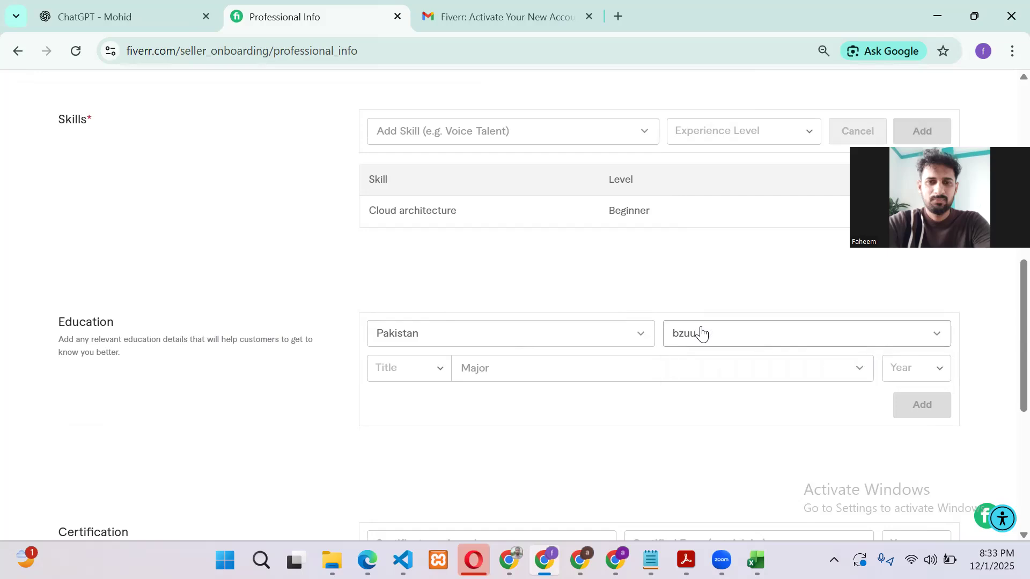
{"action": "left_click", "coordinate": [720, 341]}
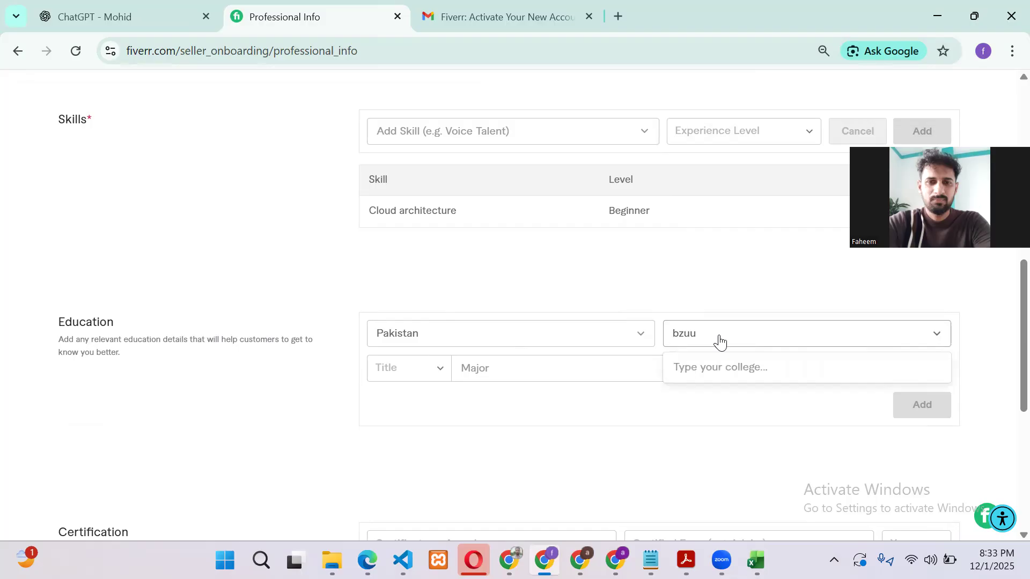
{"action": "type", "text": "b"}
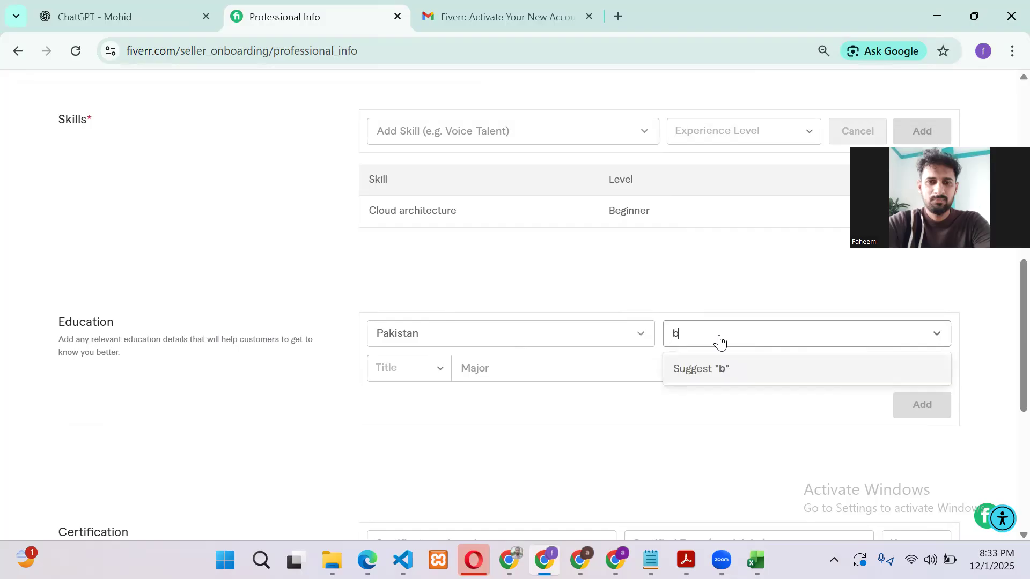
{"action": "type", "text": "zu"}
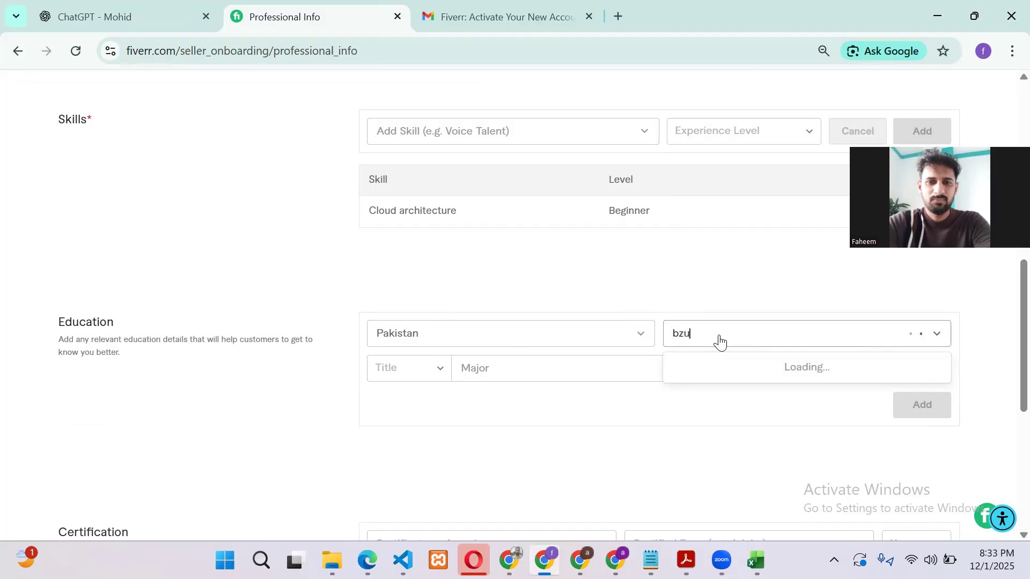
{"action": "left_click", "coordinate": [720, 406]}
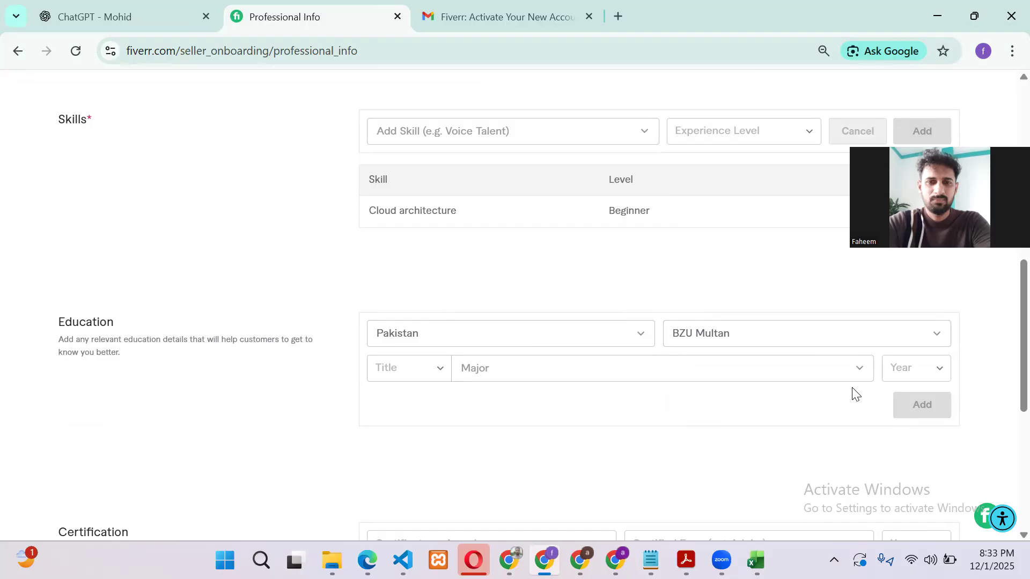
Set the education title to B.Sc. and the major to computerengineering.
{"action": "left_click", "coordinate": [421, 379]}
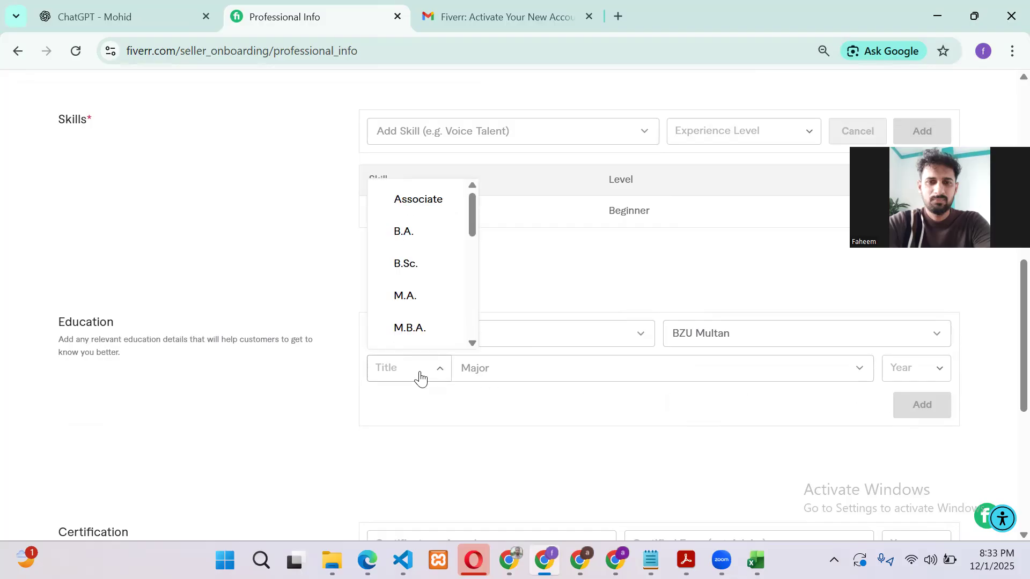
{"action": "mouse_move", "coordinate": [471, 213]}
{"action": "left_mouse_down"}
{"action": "mouse_move", "coordinate": [475, 324]}
{"action": "mouse_move", "coordinate": [464, 207]}
{"action": "left_mouse_up"}
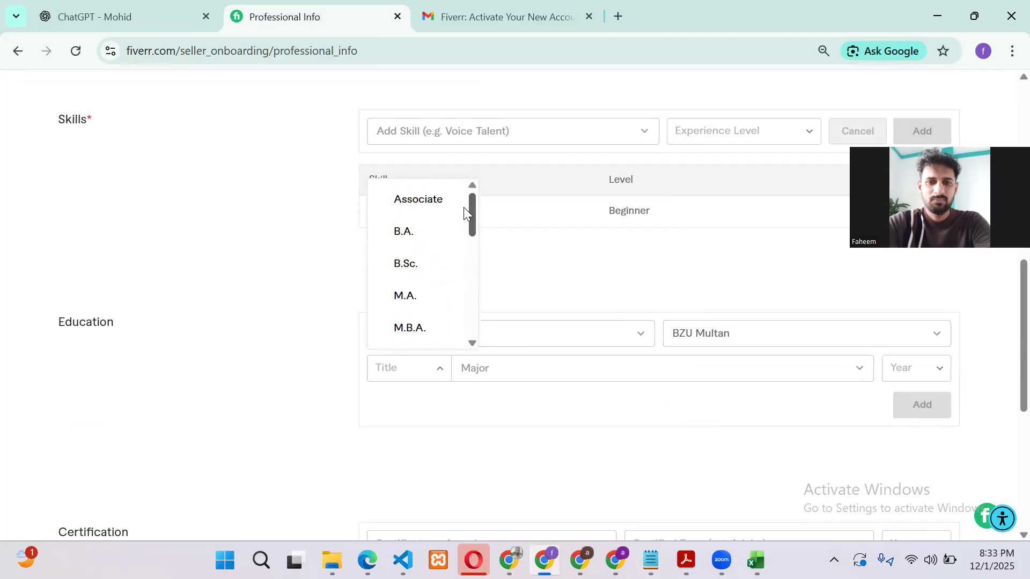
{"action": "left_click", "coordinate": [421, 263]}
{"action": "left_click", "coordinate": [552, 371]}
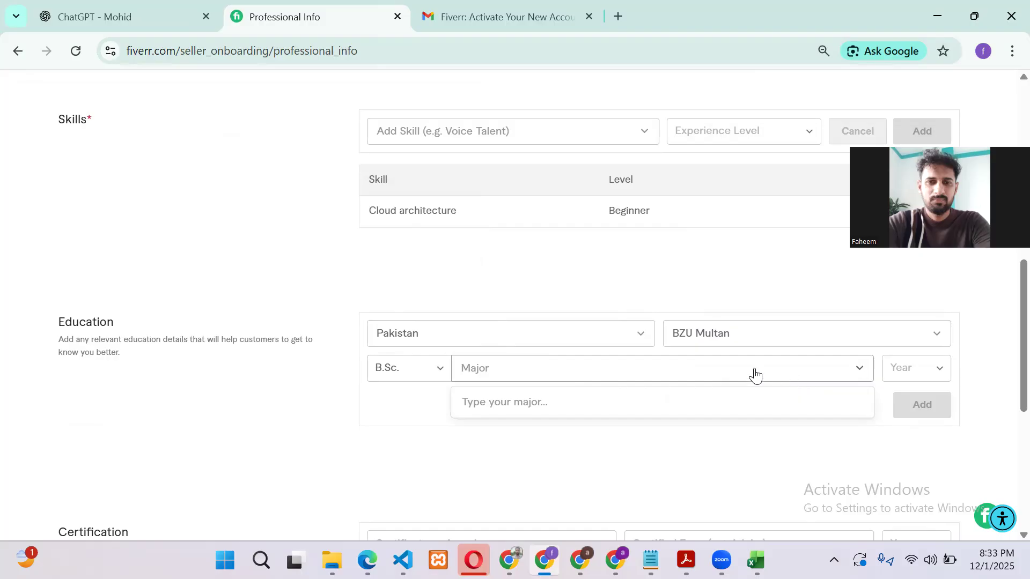
{"action": "type", "text": "com"}
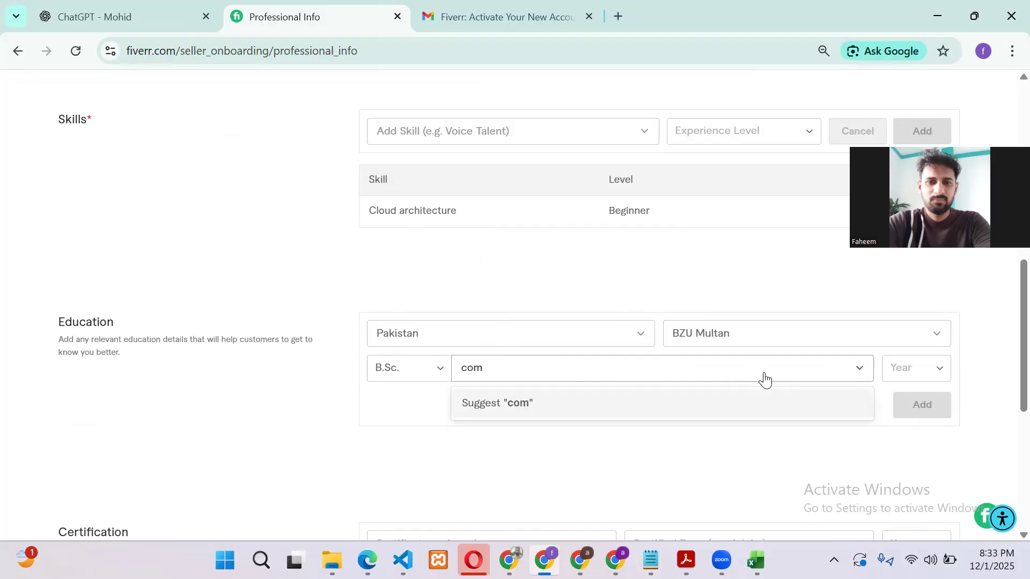
{"action": "type", "text": "puter"}
{"action": "left_click", "coordinate": [899, 379]}
{"action": "left_click", "coordinate": [785, 379]}
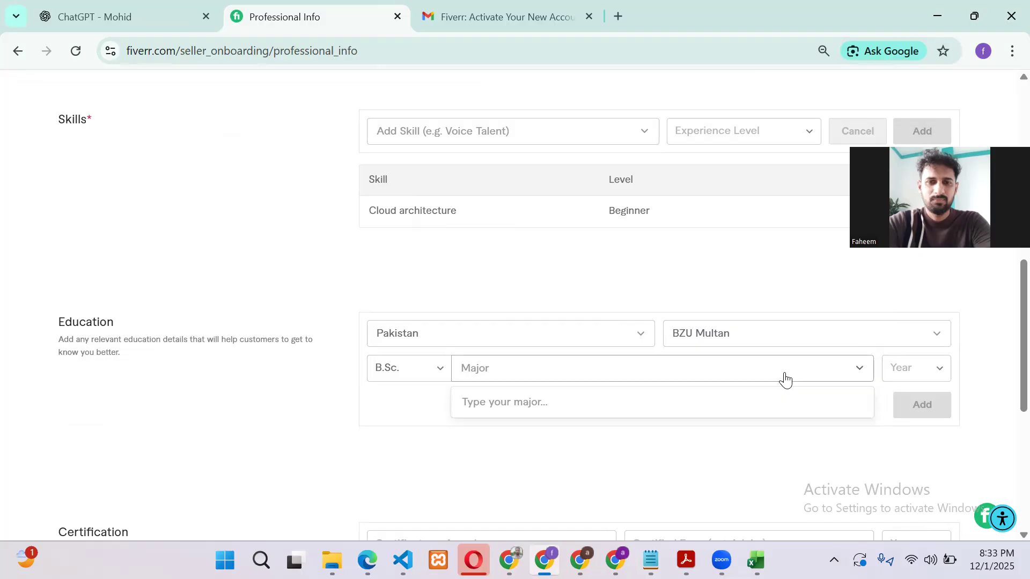
{"action": "type", "text": "co"}
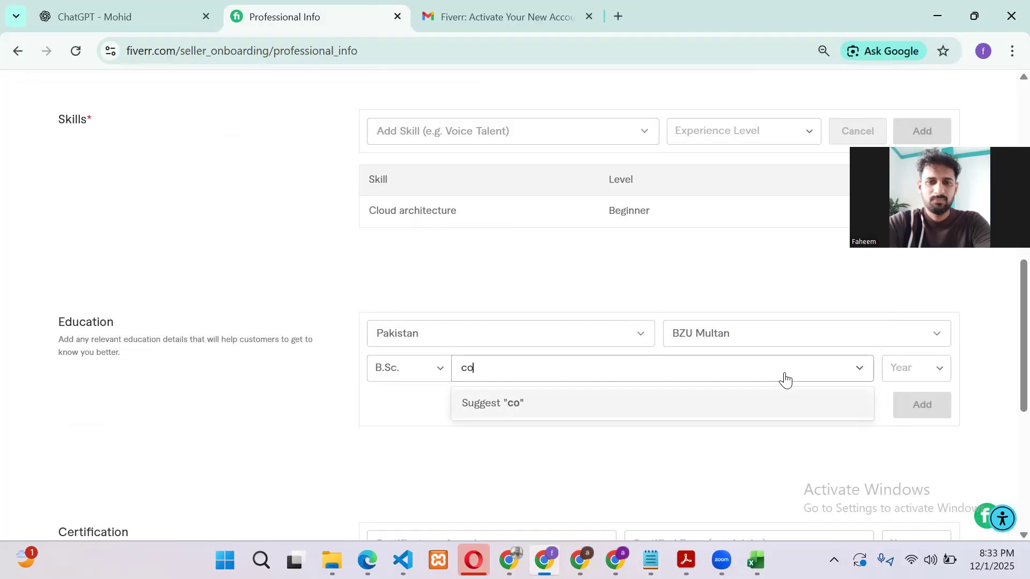
{"action": "type", "text": "mput"}
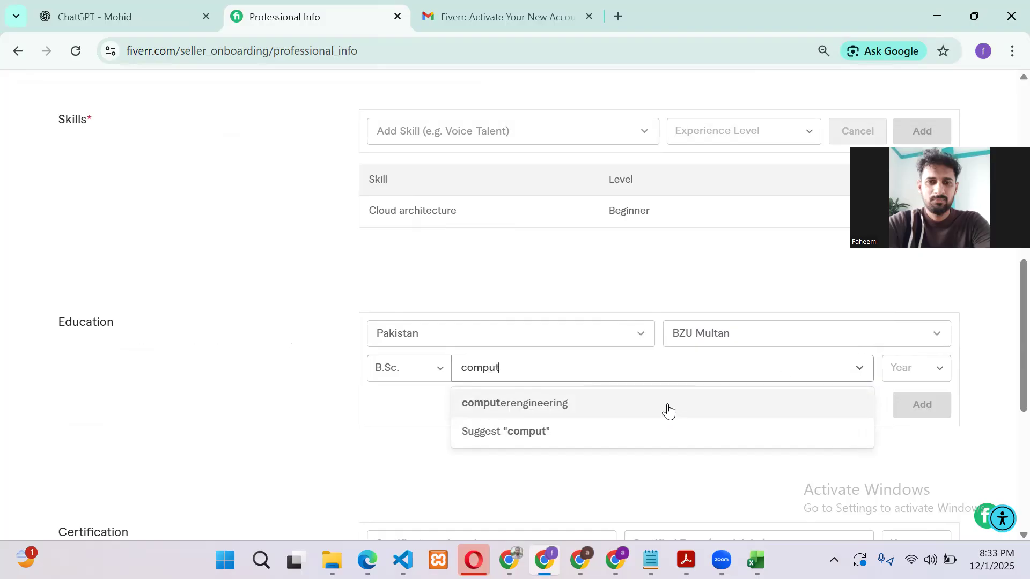
{"action": "left_click", "coordinate": [669, 409]}
Set the graduation year to 2022 and add the education entry.
{"action": "left_click", "coordinate": [921, 374]}
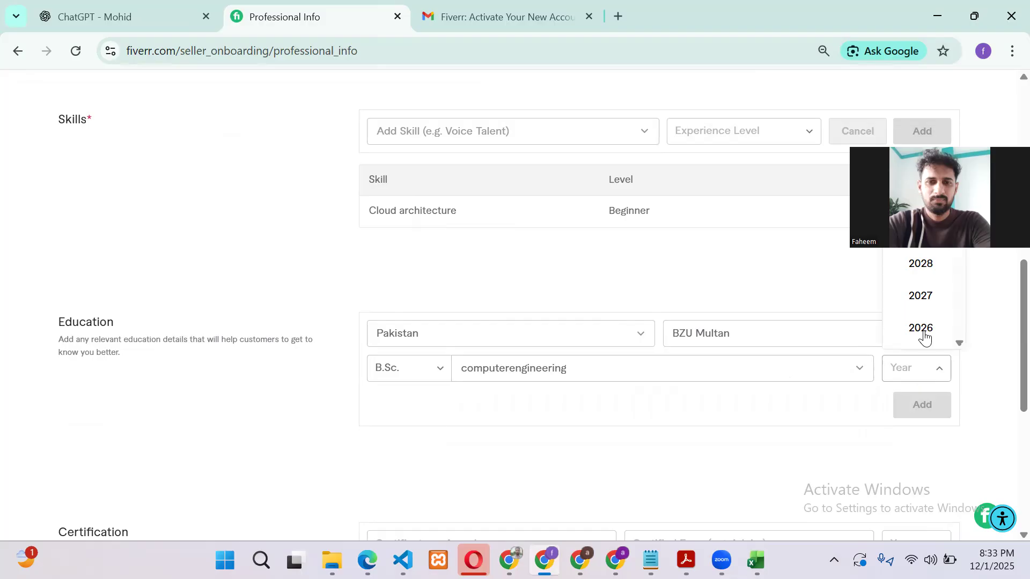
{"action": "scroll", "coordinate": [1005, 322], "scroll_direction": "up", "scroll_amount": 3}
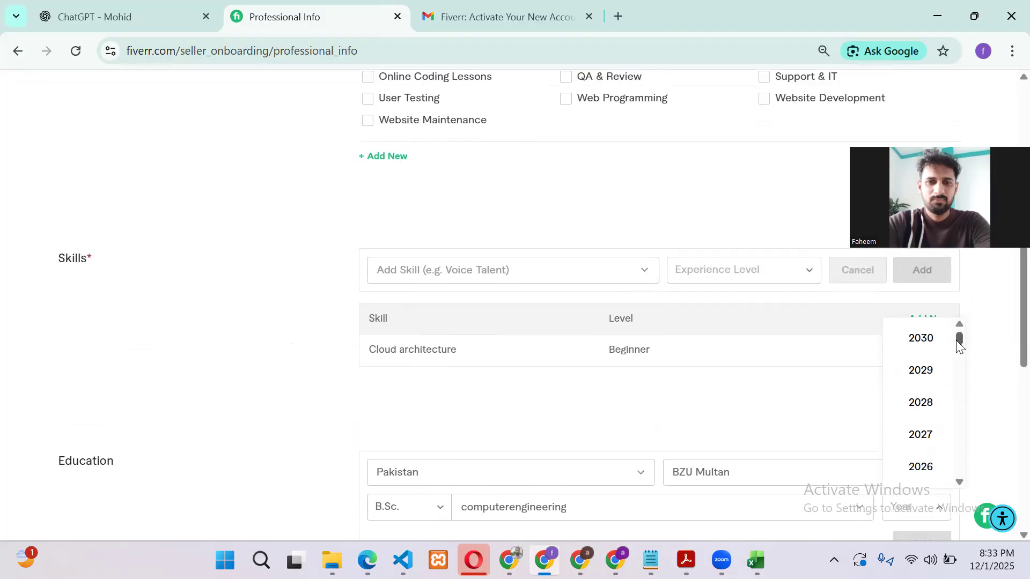
{"action": "left_click_drag", "start_coordinate": [958, 342], "coordinate": [960, 357]}
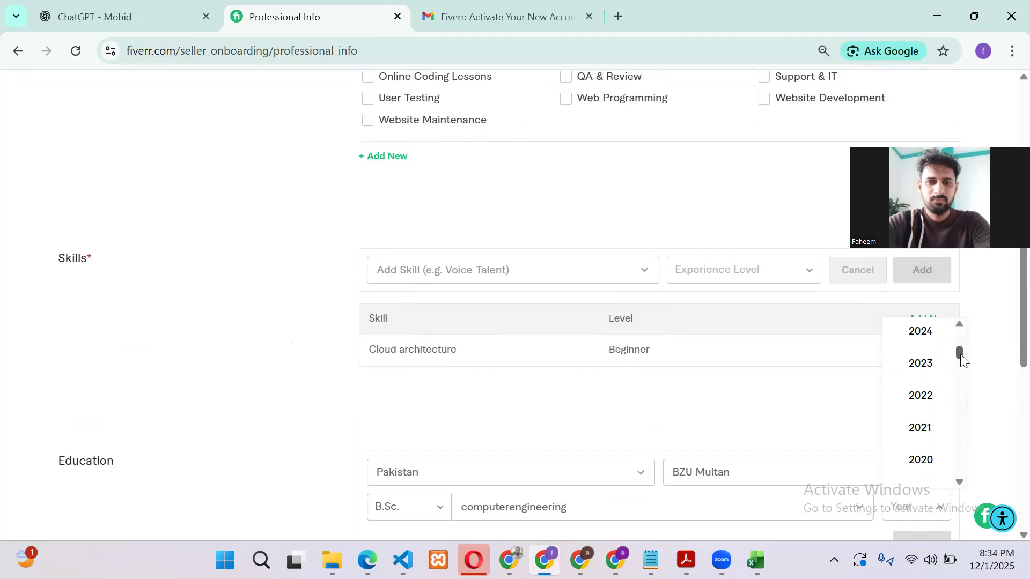
{"action": "left_click", "coordinate": [923, 401]}
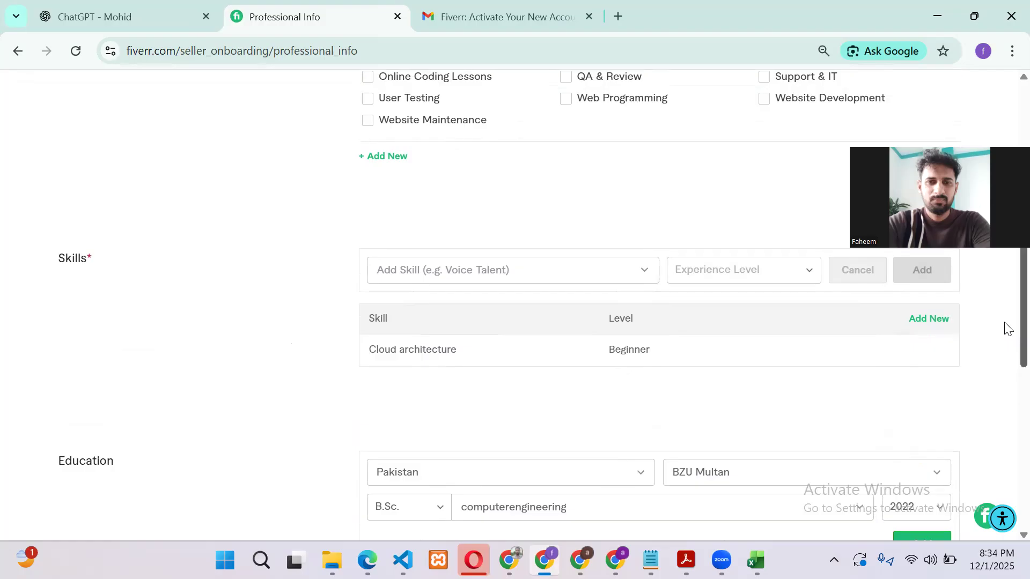
{"action": "scroll", "coordinate": [1008, 322], "scroll_direction": "down", "scroll_amount": 3}
{"action": "left_click", "coordinate": [921, 386]}
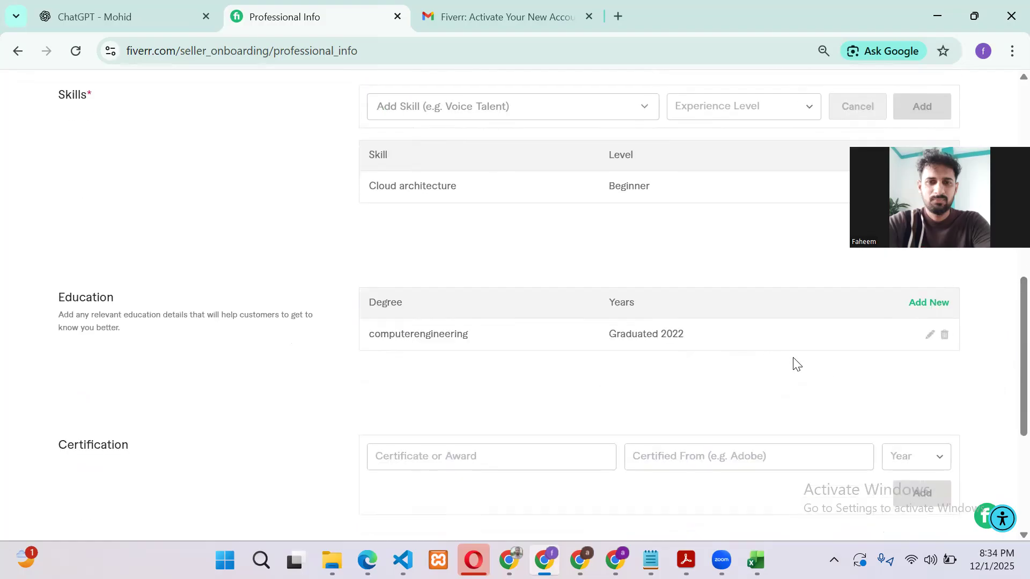
Review the Professional Info page from the mandatory Occupation and Skills sections down to Certification and Personal Website.
{"action": "scroll", "coordinate": [1006, 387], "scroll_direction": "down", "scroll_amount": 2}
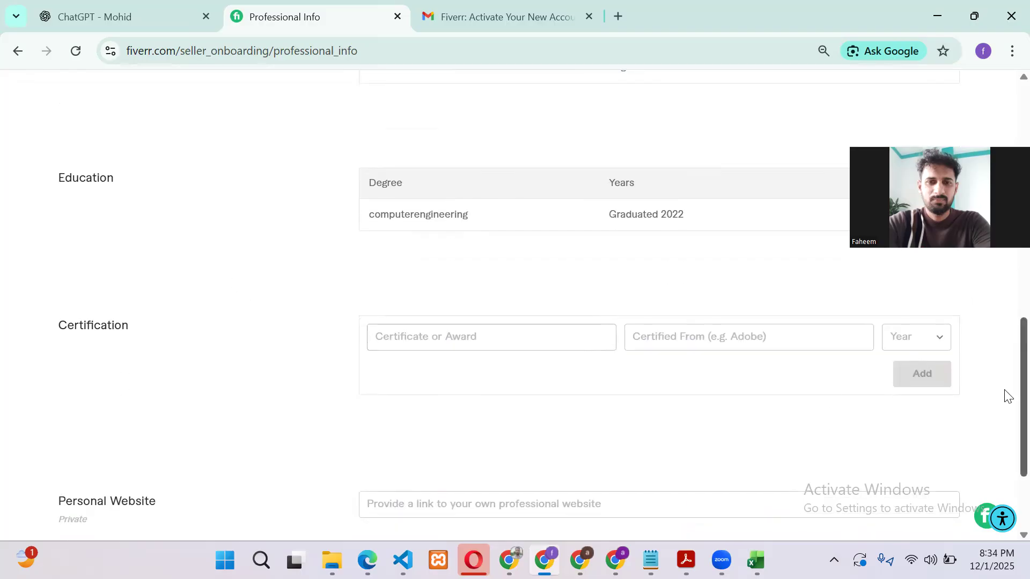
{"action": "scroll", "coordinate": [1005, 397], "scroll_direction": "up", "scroll_amount": 10}
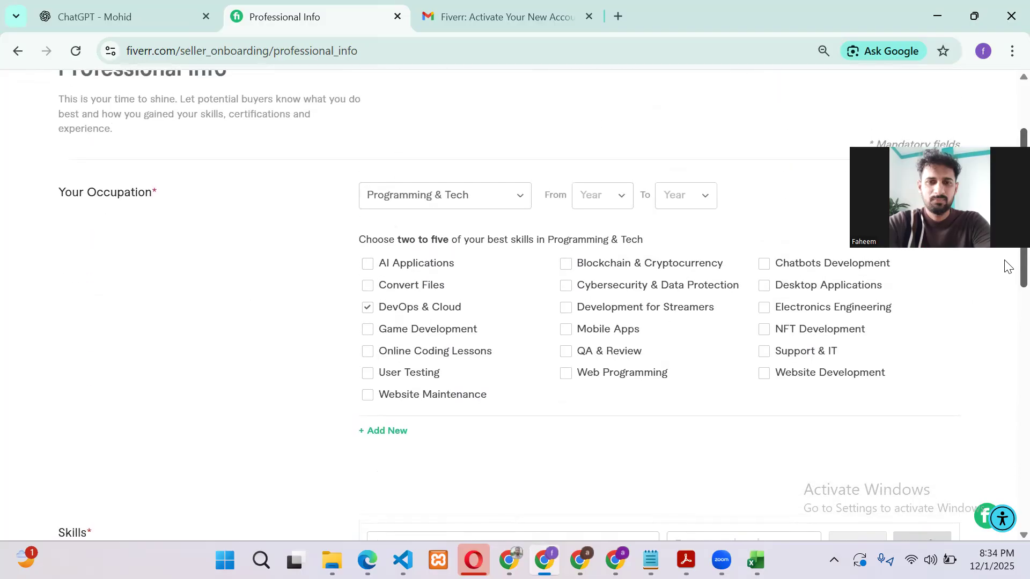
{"action": "left_click_drag", "start_coordinate": [161, 211], "coordinate": [94, 211]}
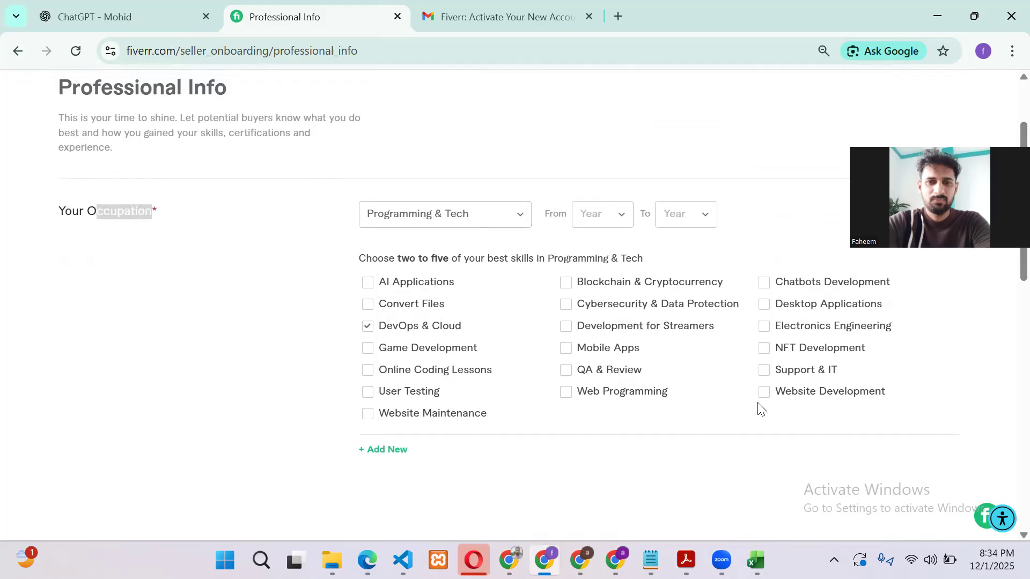
{"action": "scroll", "coordinate": [326, 414], "scroll_direction": "down", "scroll_amount": 4}
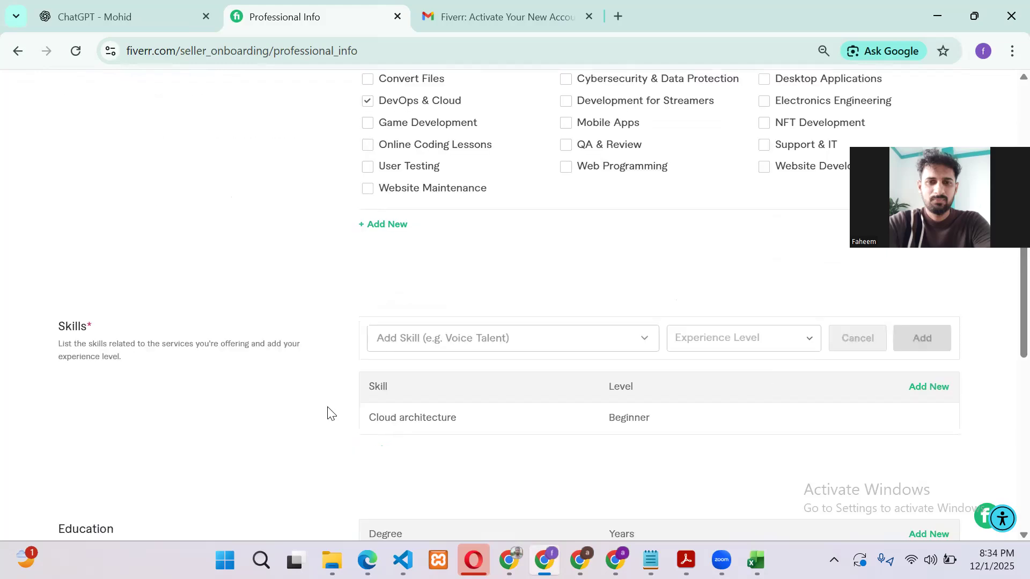
{"action": "left_click_drag", "start_coordinate": [90, 327], "coordinate": [50, 330]}
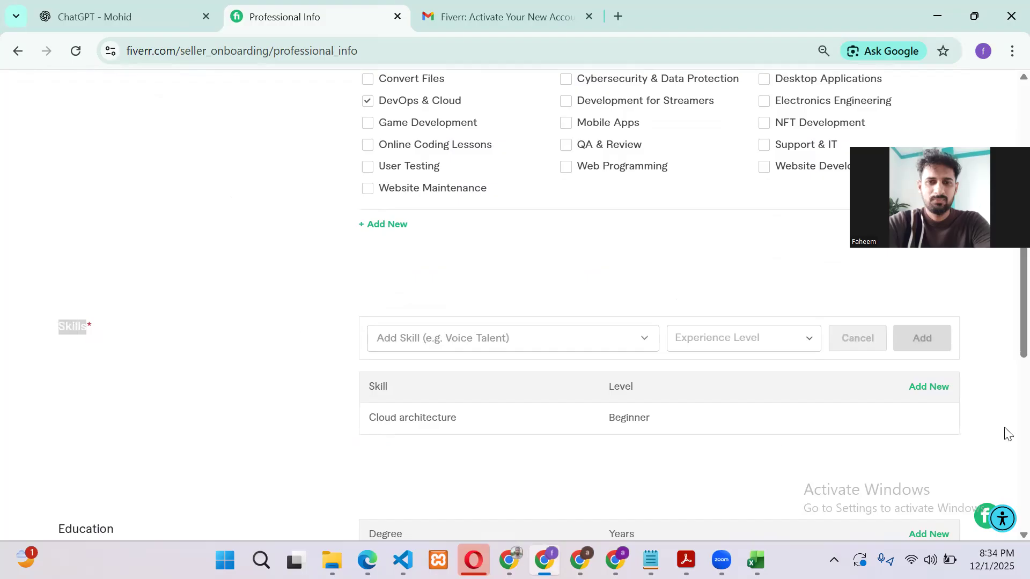
{"action": "scroll", "coordinate": [1005, 350], "scroll_direction": "down", "scroll_amount": 5}
{"action": "scroll", "coordinate": [1006, 445], "scroll_direction": "down", "scroll_amount": 1}
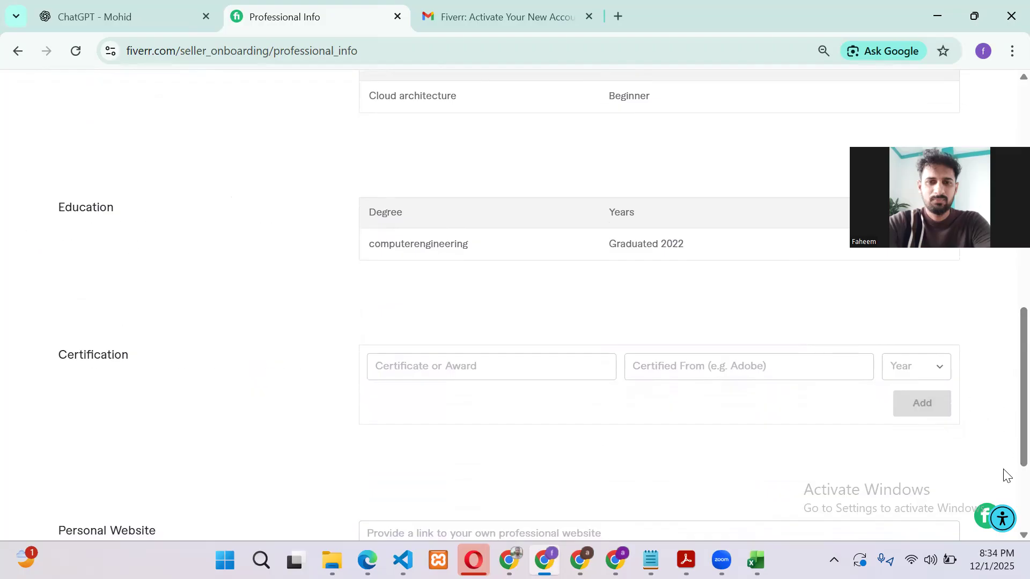
{"action": "scroll", "coordinate": [1006, 429], "scroll_direction": "down", "scroll_amount": 3}
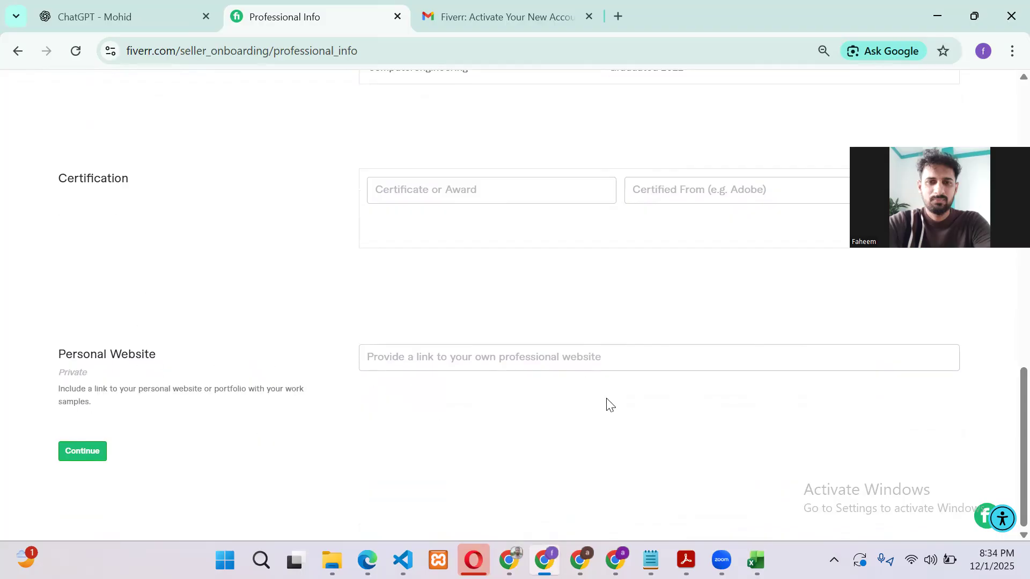
Delete the computerengineering entry from Education and try to continue to the next onboarding page.
{"action": "scroll", "coordinate": [1007, 408], "scroll_direction": "up", "scroll_amount": 3}
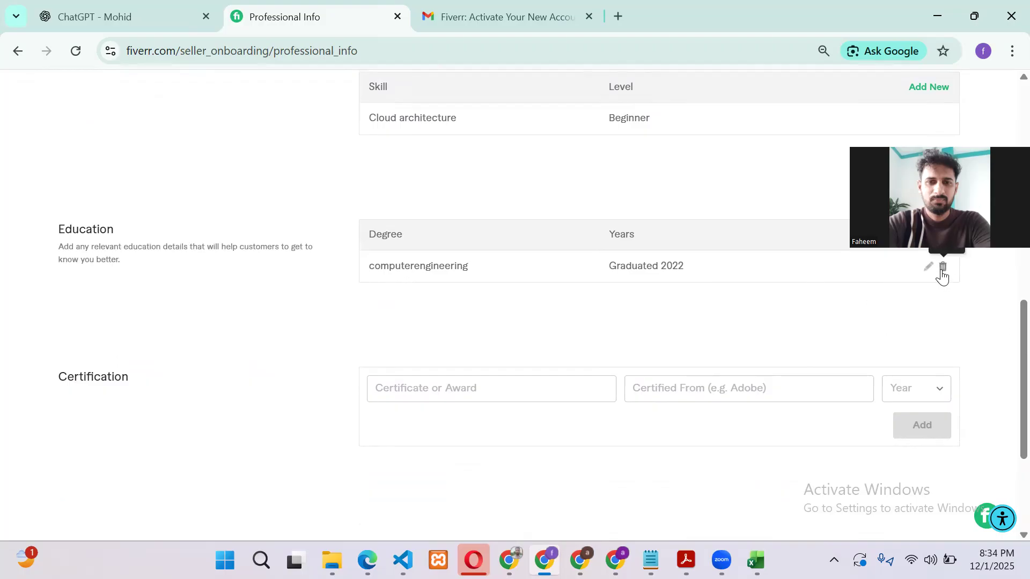
{"action": "left_click", "coordinate": [941, 271]}
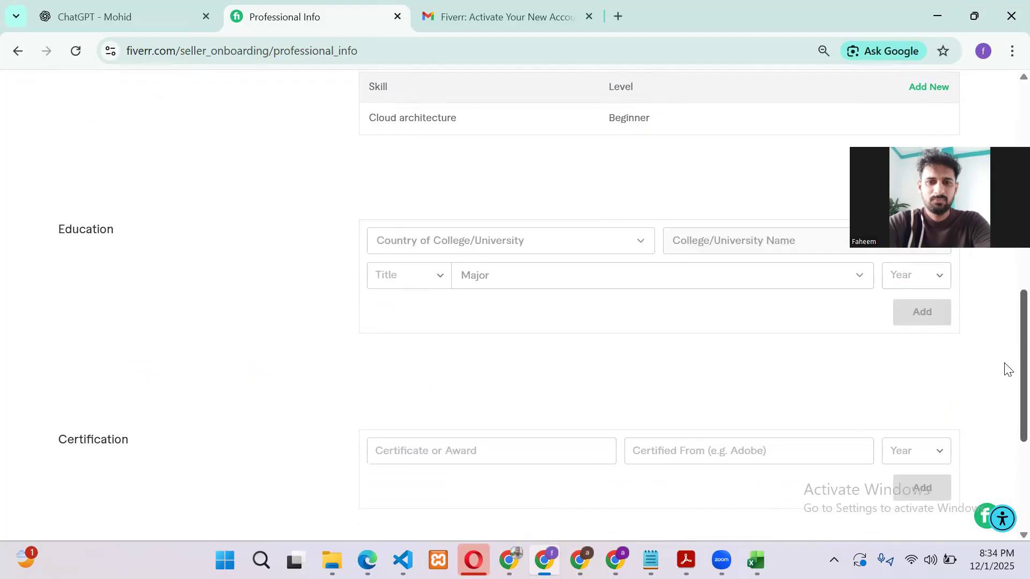
{"action": "scroll", "coordinate": [1007, 408], "scroll_direction": "up", "scroll_amount": 9}
{"action": "scroll", "coordinate": [1005, 262], "scroll_direction": "down", "scroll_amount": 10}
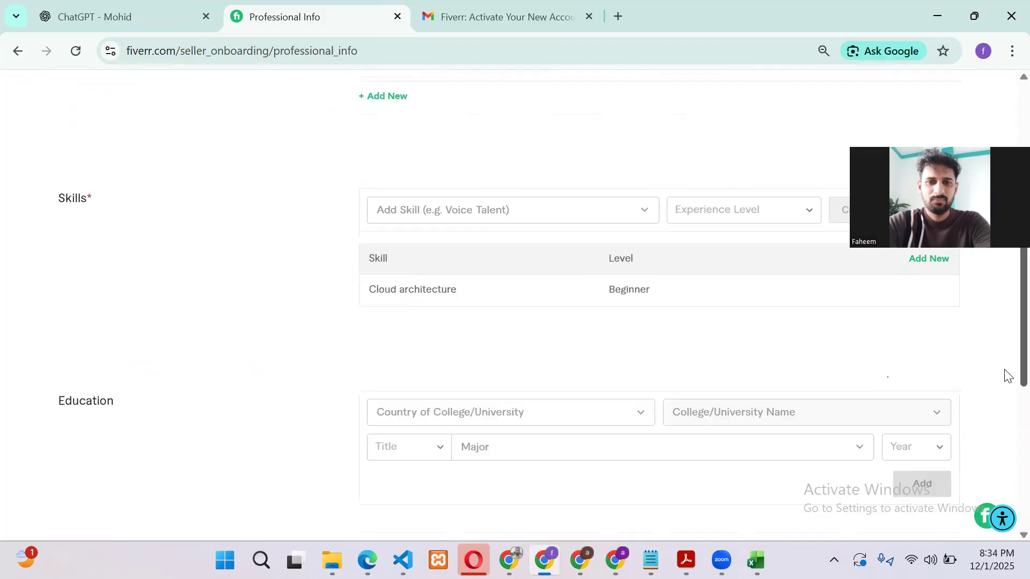
{"action": "scroll", "coordinate": [1008, 472], "scroll_direction": "down", "scroll_amount": 3}
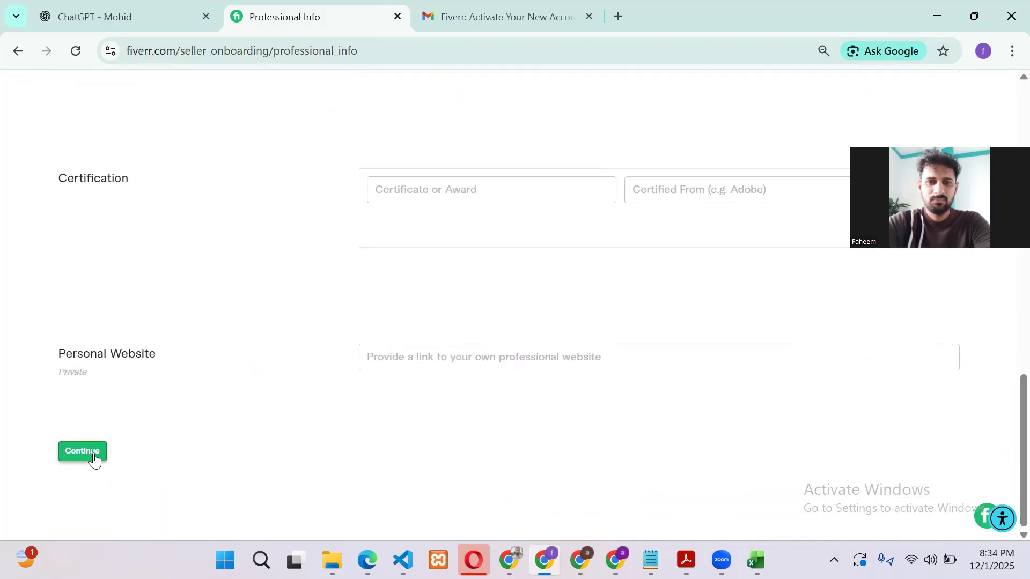
{"action": "left_click", "coordinate": [93, 457]}
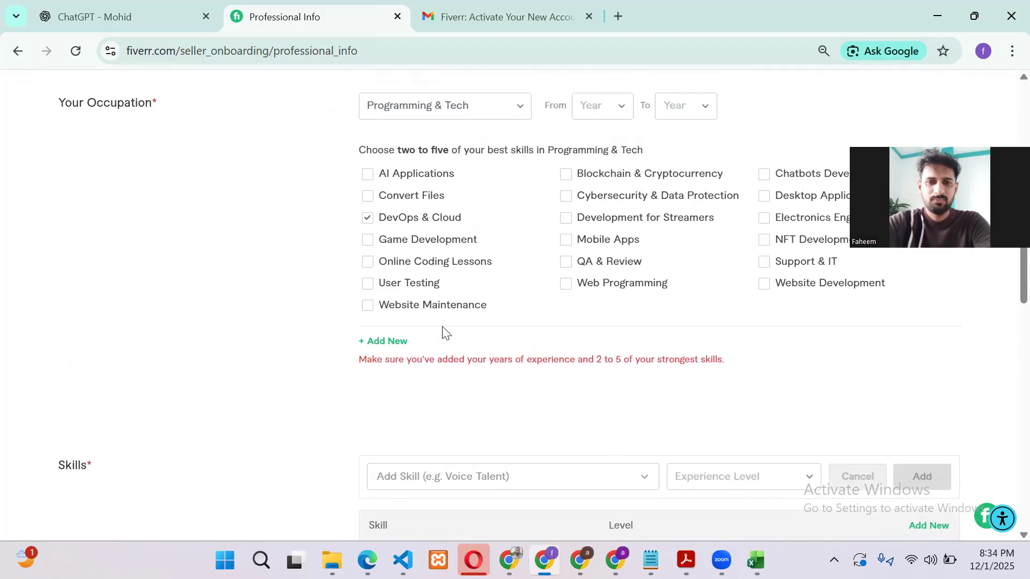
Tick Development for Streamers, Blockchain & Cryptocurrency, QA & Review and Electronics Engineering as occupation skills and try to continue.
{"action": "left_click", "coordinate": [572, 220]}
{"action": "left_click", "coordinate": [567, 175]}
{"action": "left_click", "coordinate": [566, 263]}
{"action": "scroll", "coordinate": [1008, 393], "scroll_direction": "down", "scroll_amount": 8}
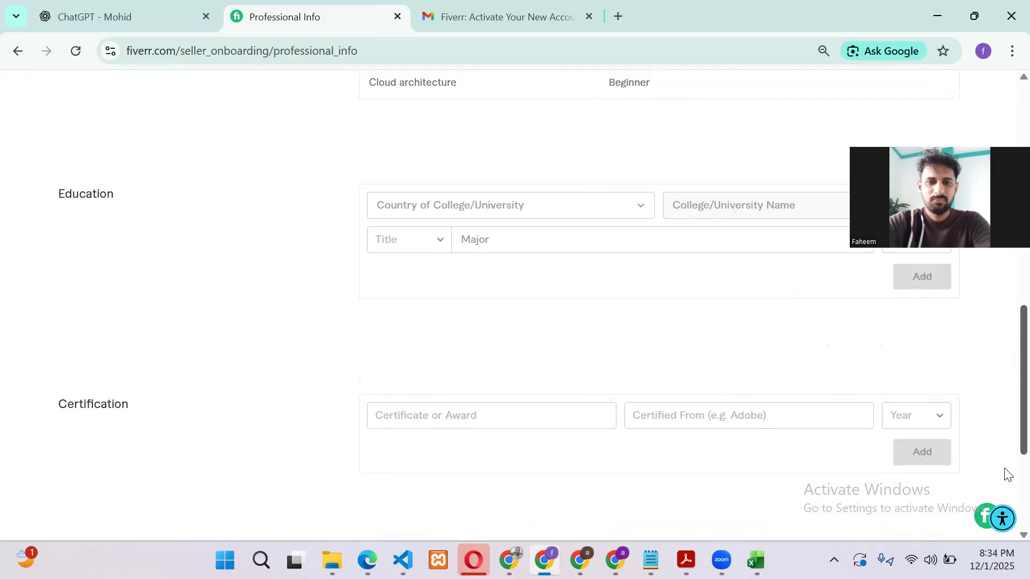
{"action": "left_click", "coordinate": [90, 443]}
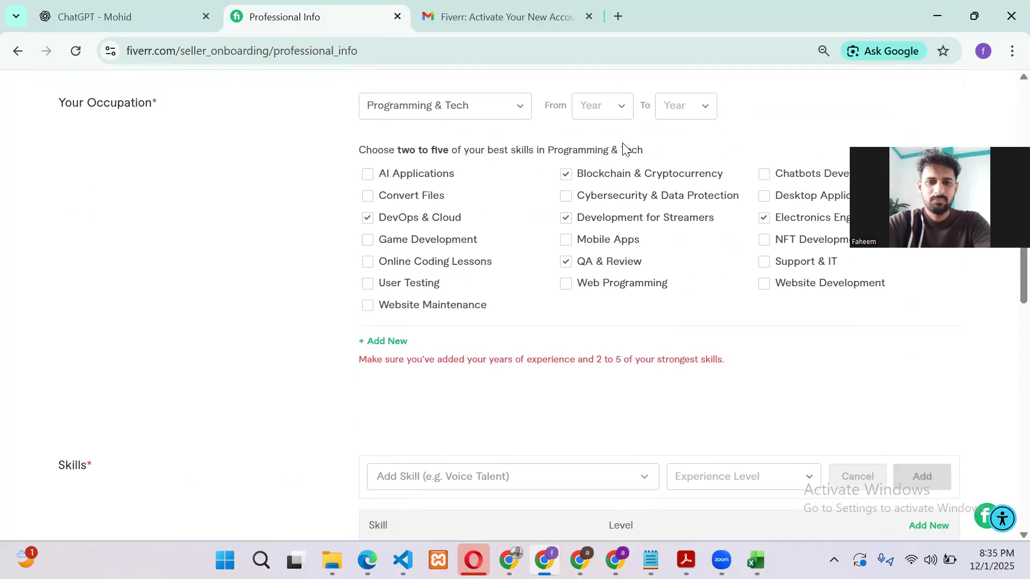
Set the Programming & Tech occupation period from 2020 to 2023 and continue to the Account Security page.
{"action": "left_click", "coordinate": [603, 114]}
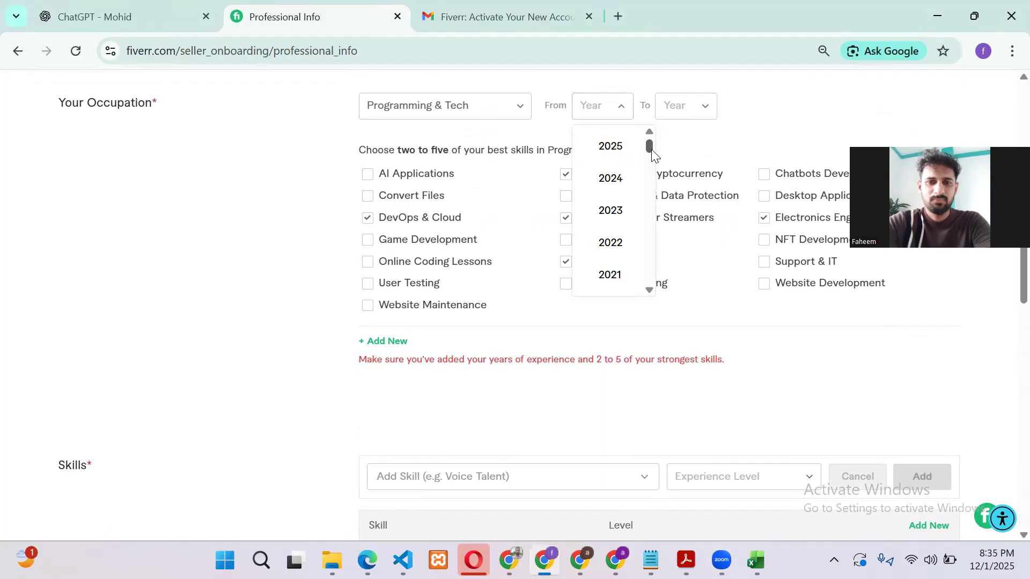
{"action": "mouse_move", "coordinate": [648, 145]}
{"action": "left_mouse_down"}
{"action": "mouse_move", "coordinate": [648, 164]}
{"action": "mouse_move", "coordinate": [649, 152]}
{"action": "left_mouse_up"}
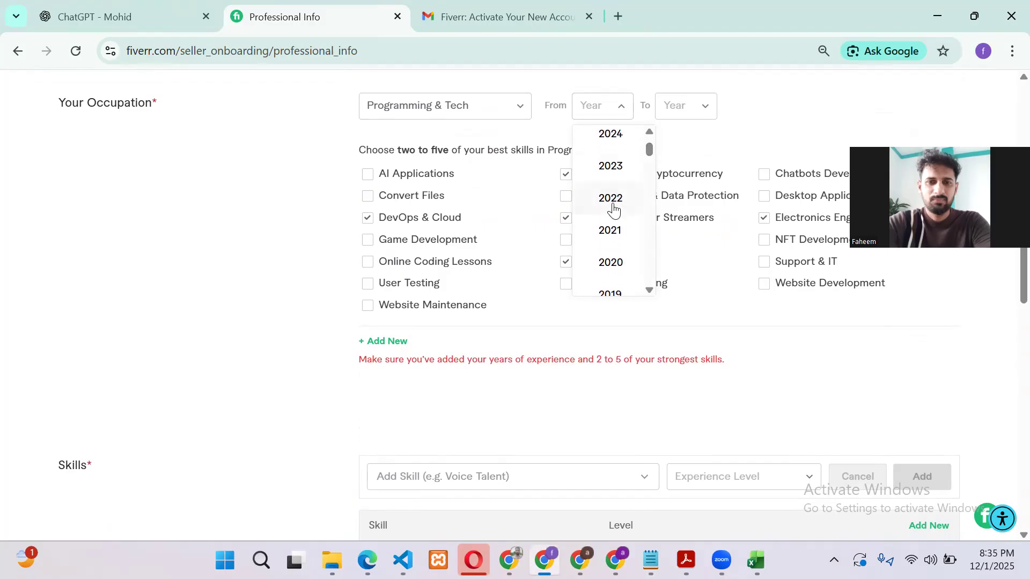
{"action": "left_click", "coordinate": [610, 262]}
{"action": "left_click", "coordinate": [671, 107]}
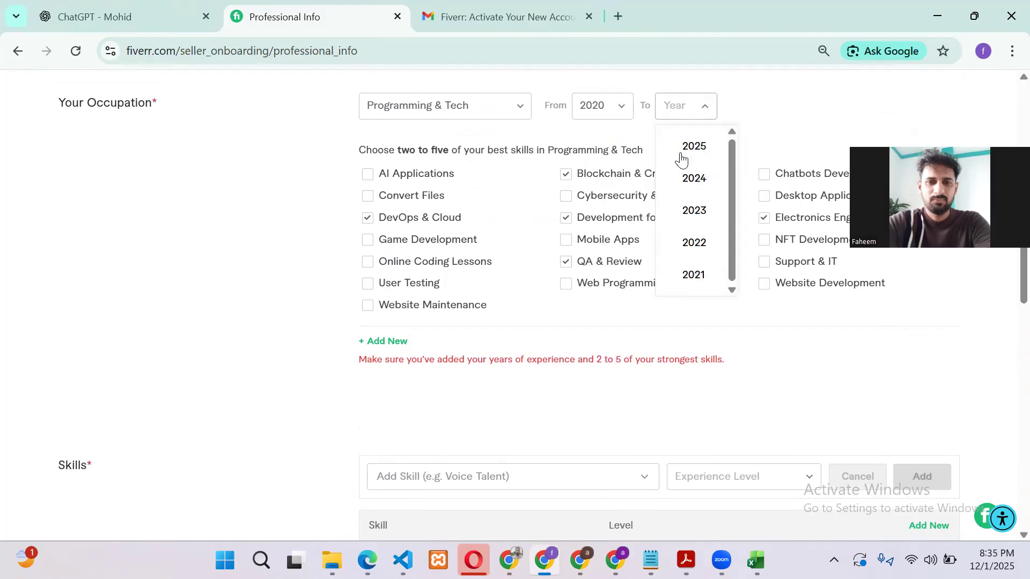
{"action": "left_click", "coordinate": [691, 220]}
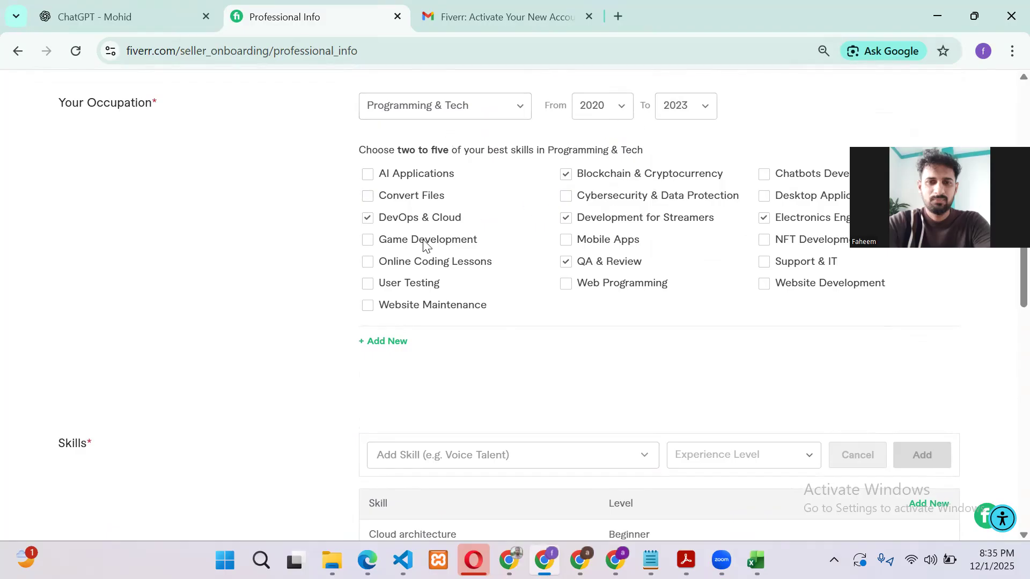
{"action": "scroll", "coordinate": [1005, 287], "scroll_direction": "down", "scroll_amount": 5}
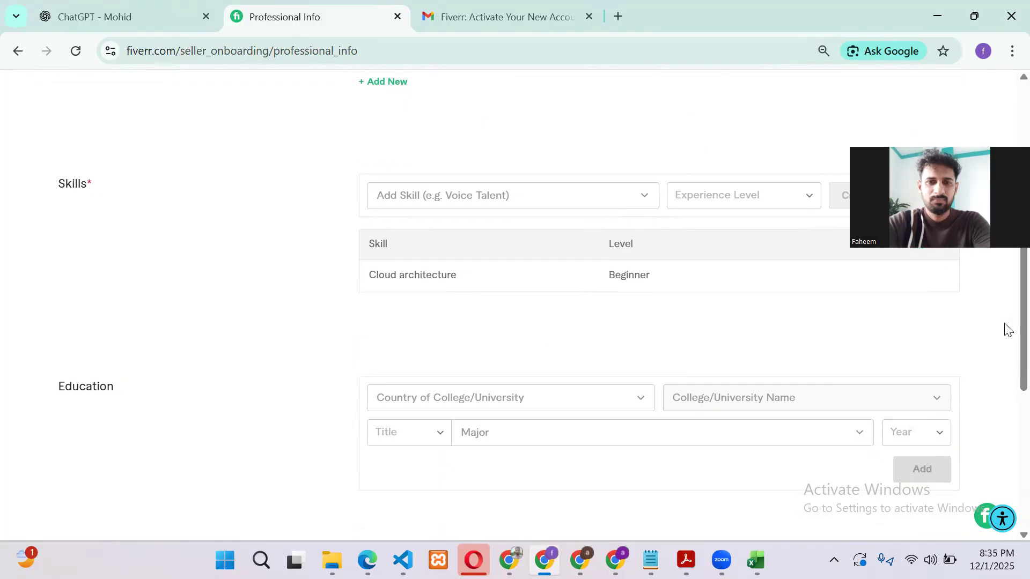
{"action": "scroll", "coordinate": [1006, 347], "scroll_direction": "down", "scroll_amount": 8}
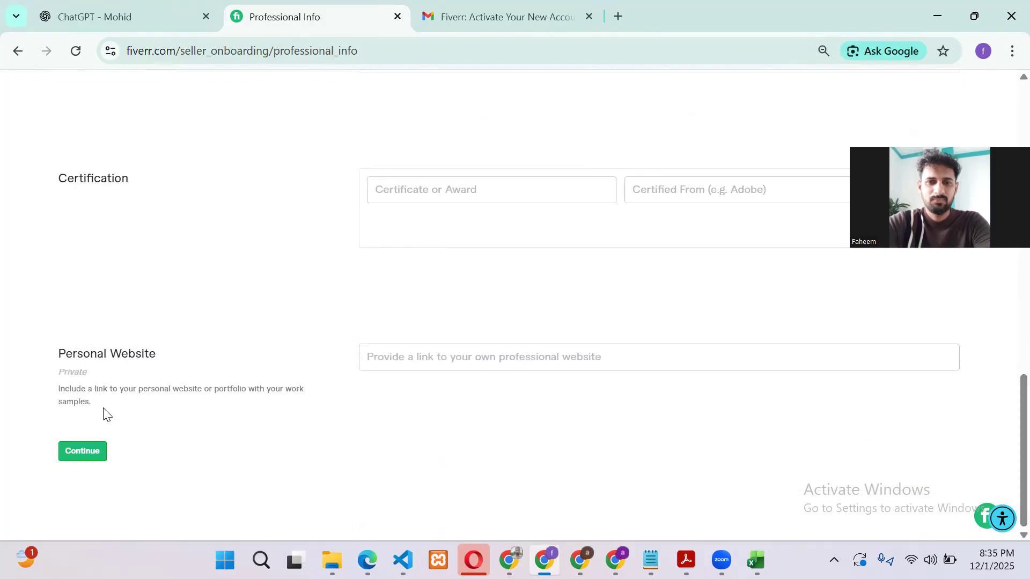
{"action": "left_click", "coordinate": [71, 464]}
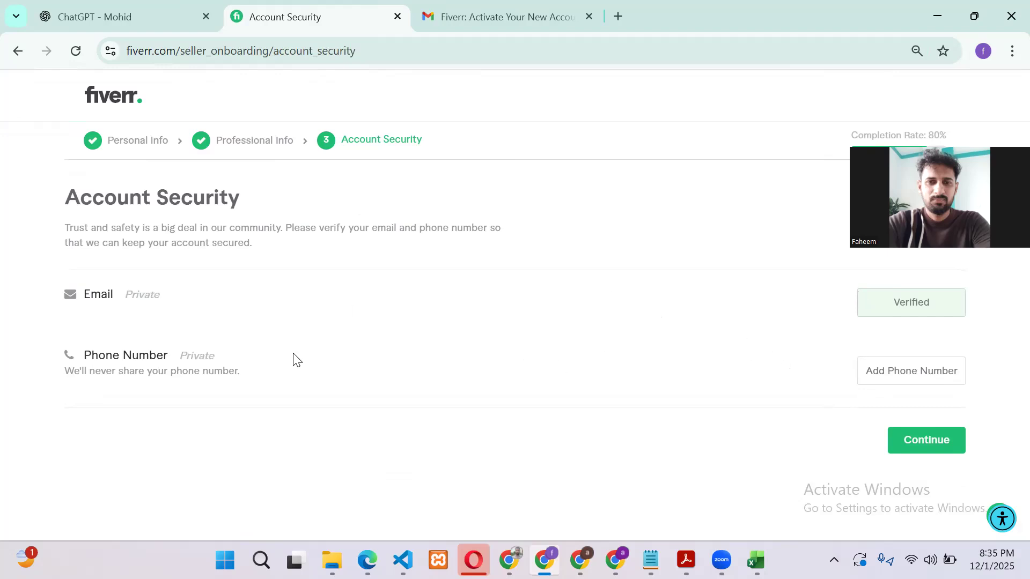
Finish Account Security without adding a phone number and choose to create a gig instead of joining Seller Plus Kickstart.
{"action": "key", "text": "Tab"}
{"action": "key", "text": "Return"}
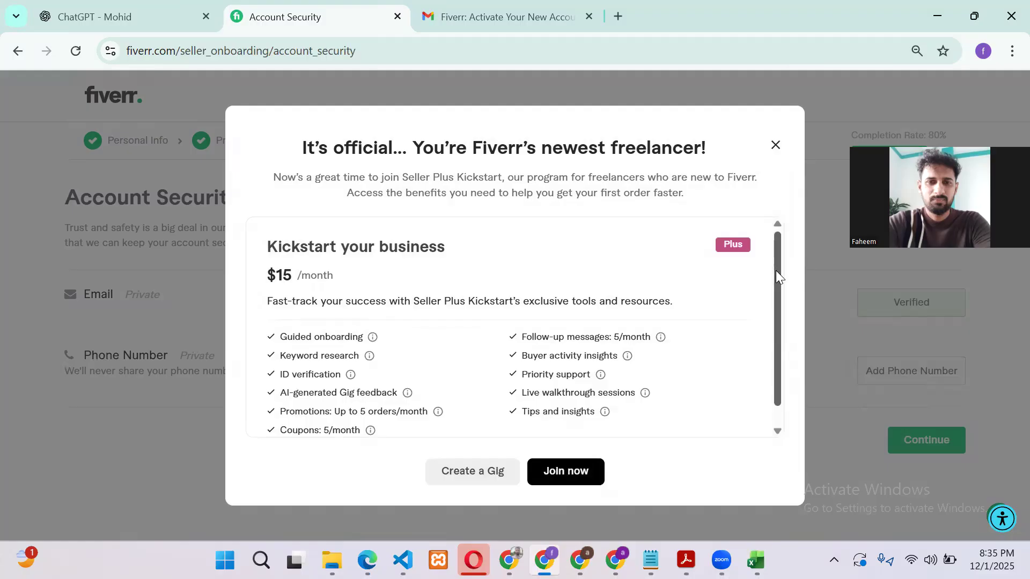
{"action": "left_click_drag", "start_coordinate": [775, 270], "coordinate": [775, 319]}
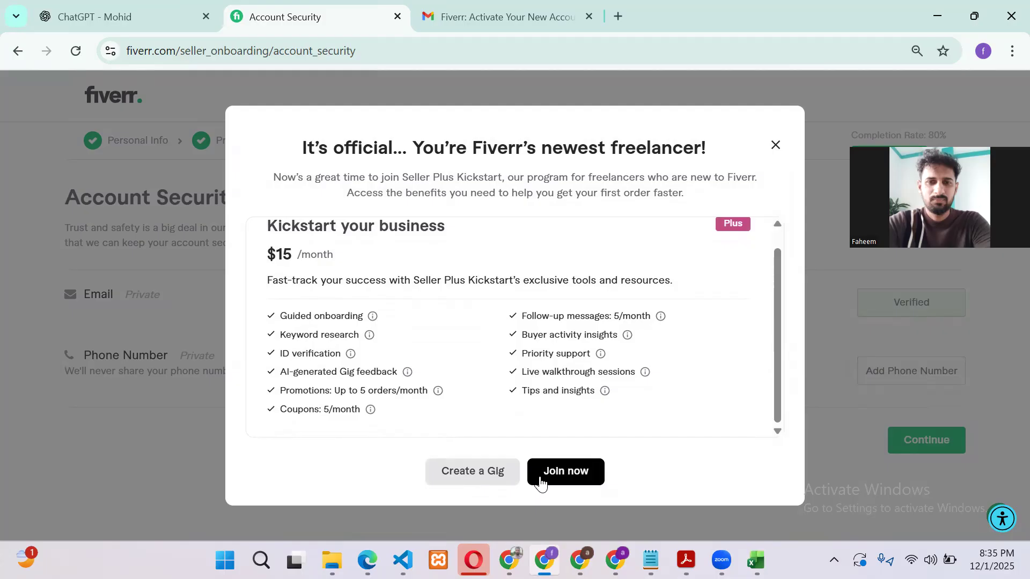
{"action": "left_click", "coordinate": [479, 485]}
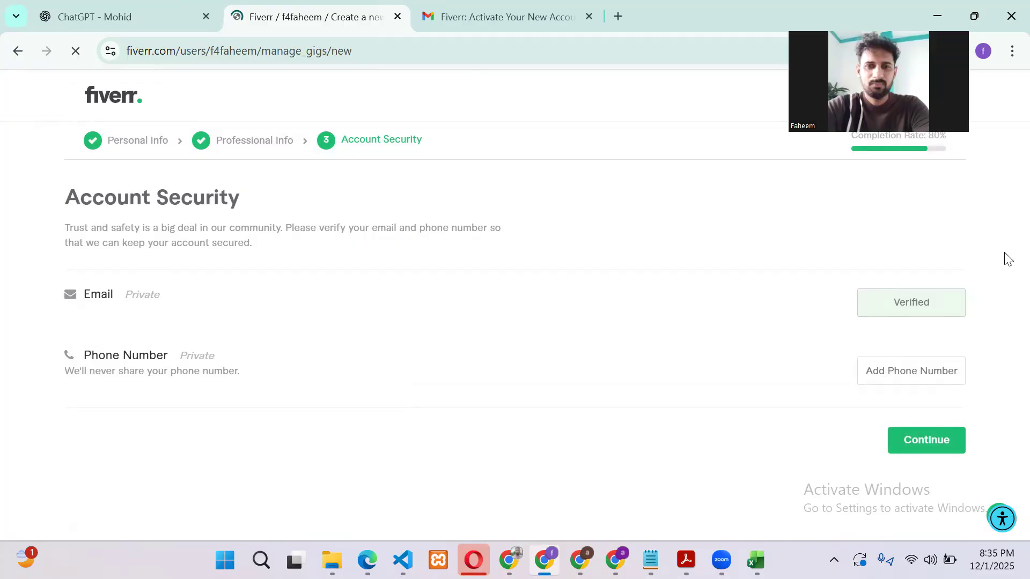
Copy the gig form's title, category and search tag text and send it to ChatGPT with the prompt "now provide me these details".
{"action": "left_click_drag", "start_coordinate": [208, 345], "coordinate": [275, 419]}
{"action": "left_click_drag", "start_coordinate": [207, 350], "coordinate": [561, 335]}
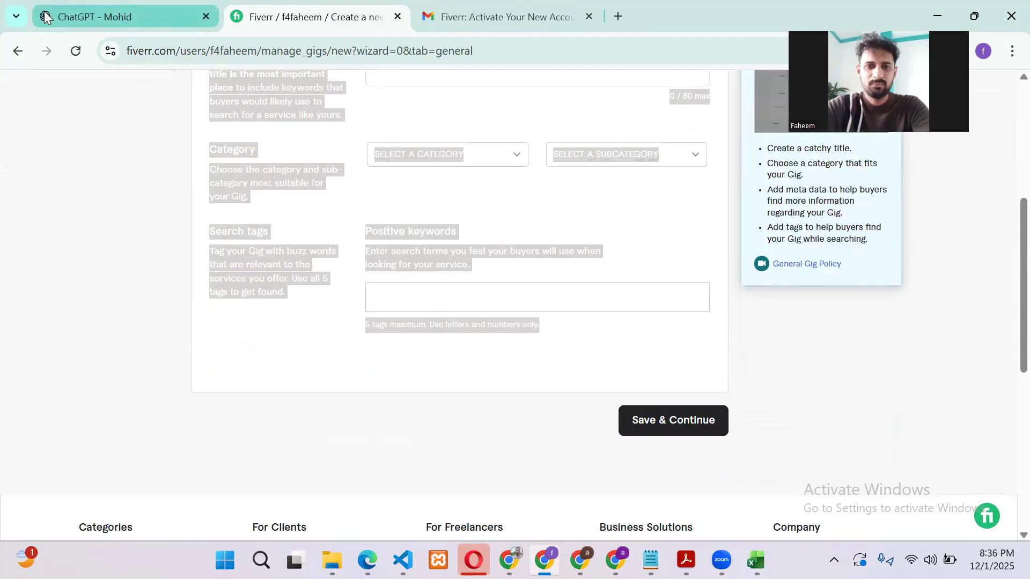
{"action": "left_click", "coordinate": [156, 17]}
{"action": "left_click", "coordinate": [397, 488]}
{"action": "type", "text": "d"}
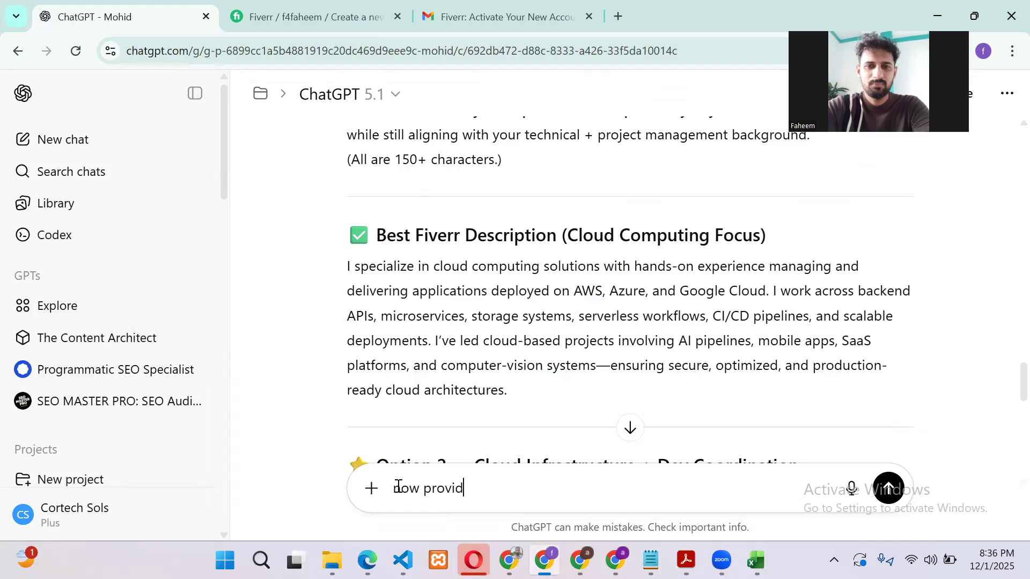
{"action": "type", "text": "ow provide me these details \""}
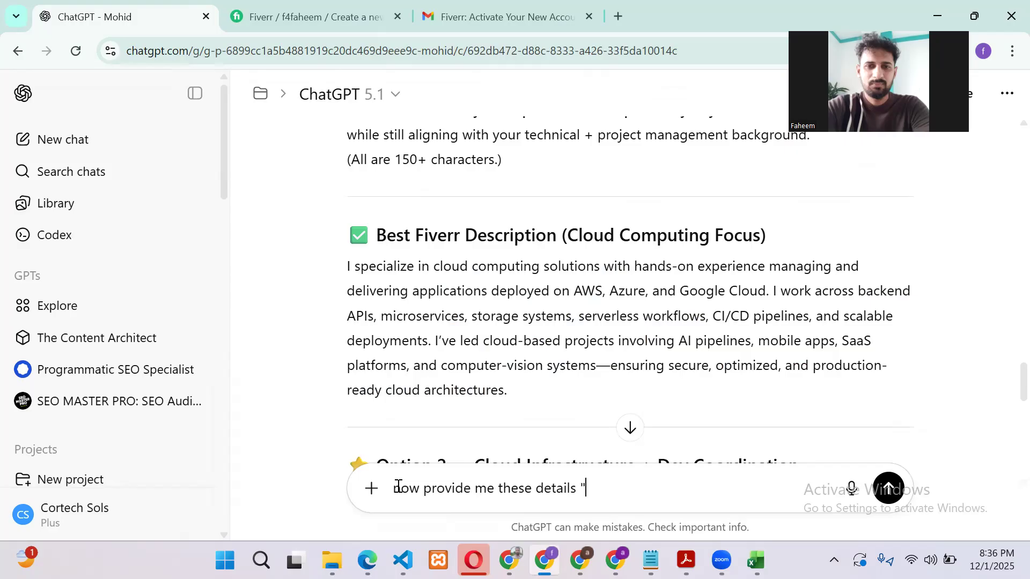
{"action": "key", "text": "ctrl+v"}
{"action": "key", "text": "Return"}
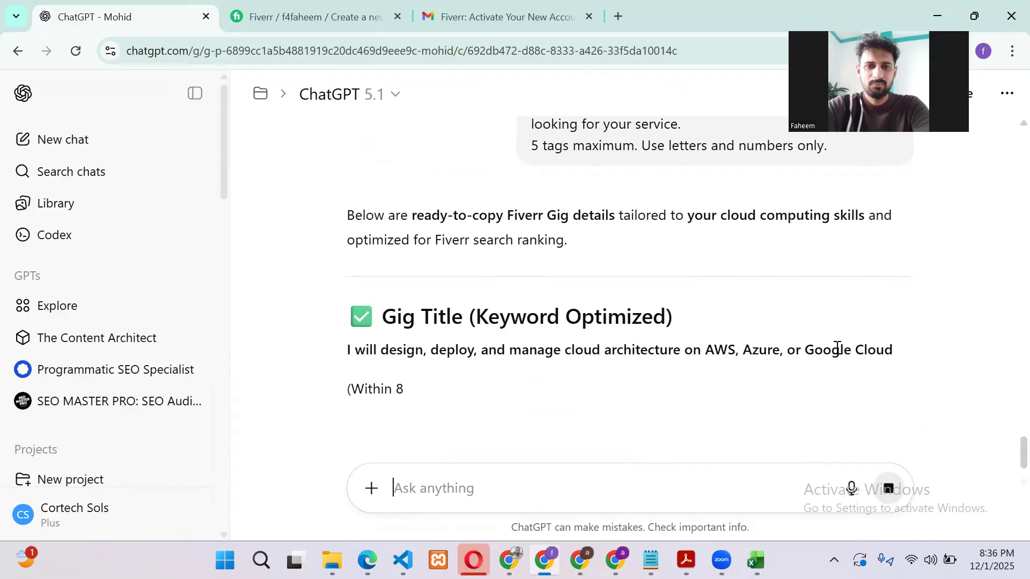
Copy ChatGPT's title into Fiverr's gig title: "design, deploy, and manage cloud architecture on AWS, Azure, or Google Cloud".
{"action": "scroll", "coordinate": [949, 354], "scroll_direction": "down", "scroll_amount": 2}
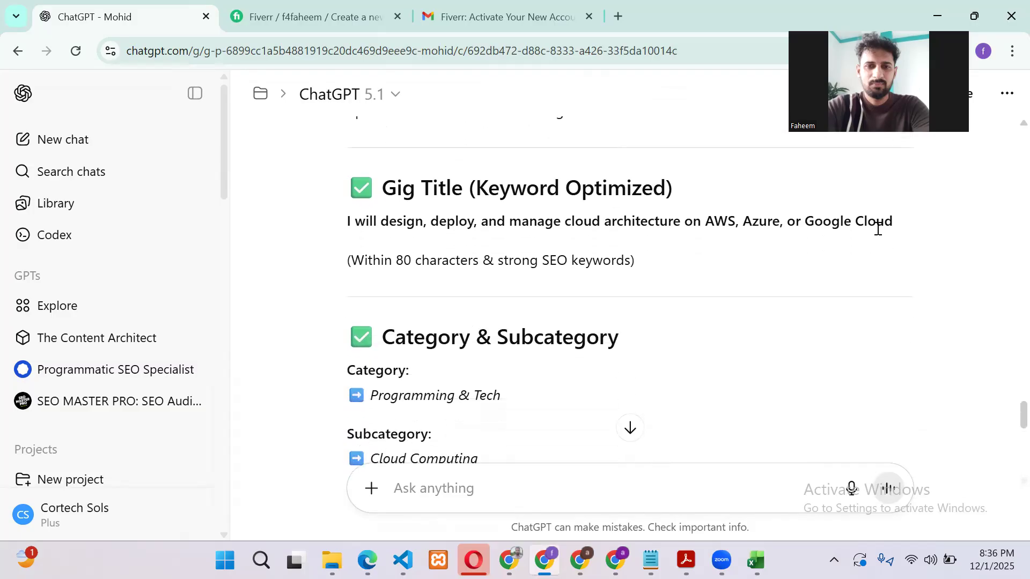
{"action": "left_click_drag", "start_coordinate": [900, 224], "coordinate": [384, 223]}
{"action": "key", "text": "ctrl+c"}
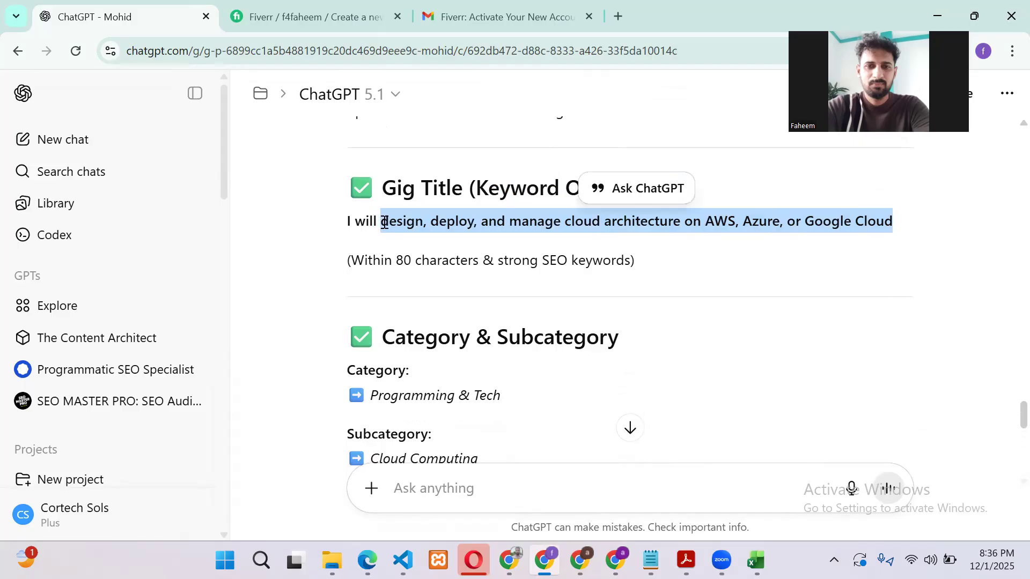
{"action": "left_click", "coordinate": [321, 17]}
{"action": "left_click", "coordinate": [628, 341]}
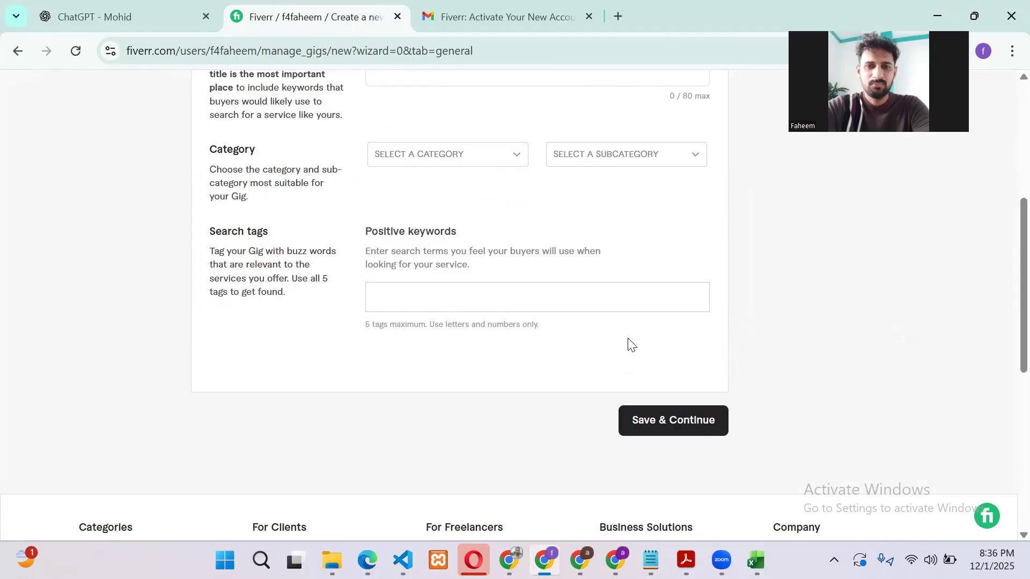
{"action": "scroll", "coordinate": [628, 339], "scroll_direction": "up", "scroll_amount": 1}
{"action": "scroll", "coordinate": [629, 339], "scroll_direction": "up", "scroll_amount": 5}
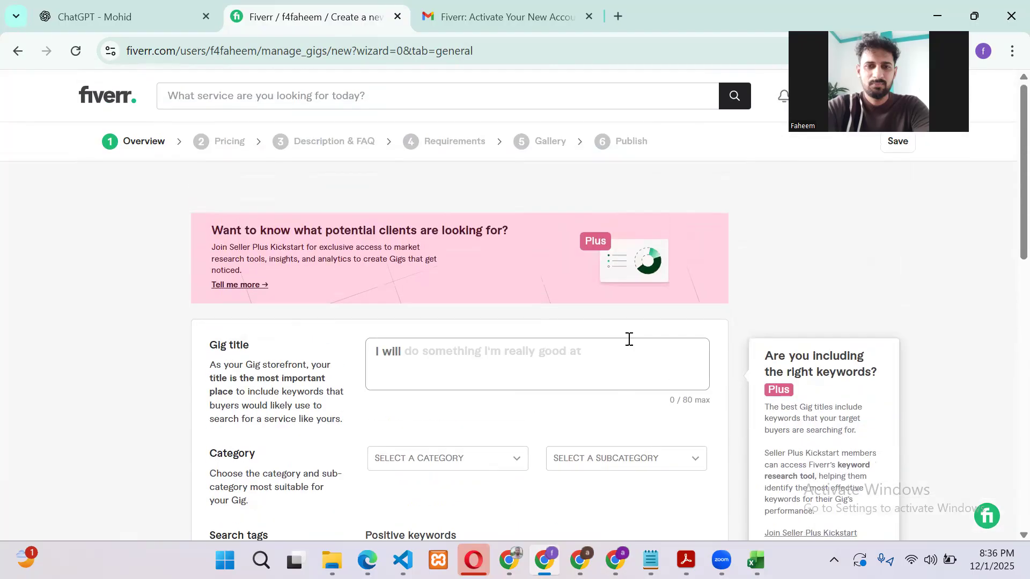
{"action": "left_click", "coordinate": [498, 353]}
{"action": "key", "text": "ctrl+v"}
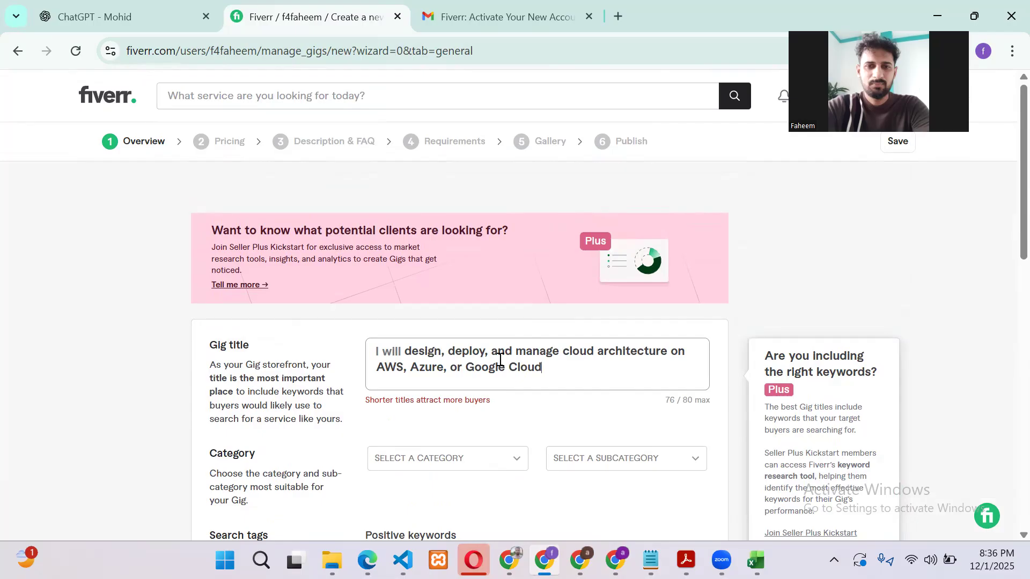
Shorten the gig title by deleting "or Google Cloud" so that it ends with "AWS, Azure".
{"action": "key", "text": "shift+Left"}
{"action": "key", "text": "shift+Left"}
{"action": "key", "text": "shift+Left"}
{"action": "key", "text": "shift+Left"}
{"action": "key", "text": "shift+Left"}
{"action": "key", "text": "shift+Left"}
{"action": "key", "text": "shift+Left"}
{"action": "key", "text": "shift+Left"}
{"action": "key", "text": "shift+Left"}
{"action": "key", "text": "shift+Left"}
{"action": "key", "text": "shift+Left"}
{"action": "key", "text": "shift+Left"}
{"action": "key", "text": "shift+Left"}
{"action": "key", "text": "shift+Left"}
{"action": "key", "text": "shift+Left"}
{"action": "key", "text": "shift+Left"}
{"action": "key", "text": "shift+Left"}
{"action": "key", "text": "shift+Left"}
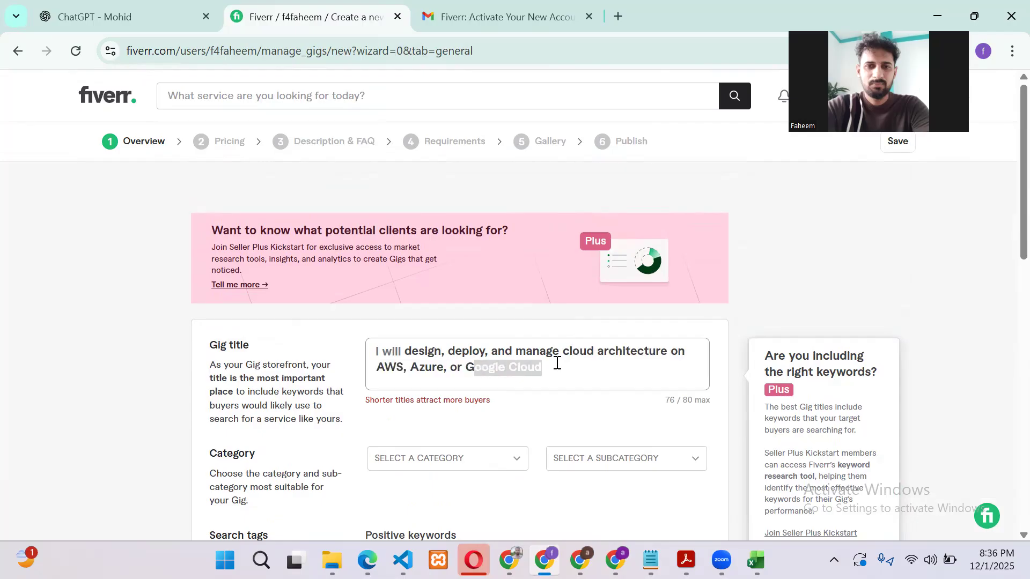
{"action": "key", "text": "shift+Right"}
{"action": "key", "text": "shift+Right"}
{"action": "key", "text": "BackSpace"}
{"action": "key", "text": "BackSpace"}
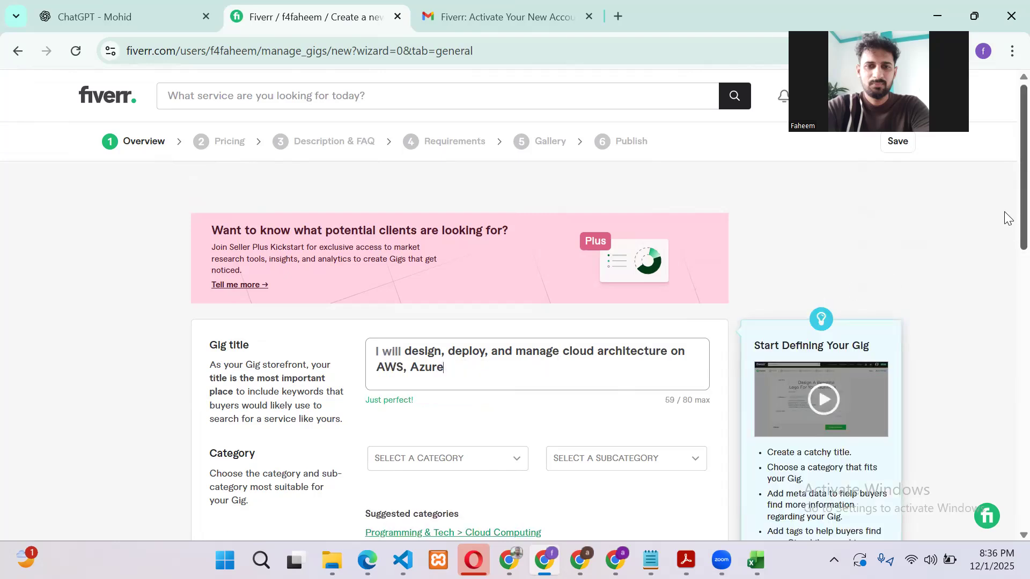
Set the gig's category to Programming & Tech and its subcategory to Cloud Computing.
{"action": "scroll", "coordinate": [1005, 242], "scroll_direction": "down", "scroll_amount": 3}
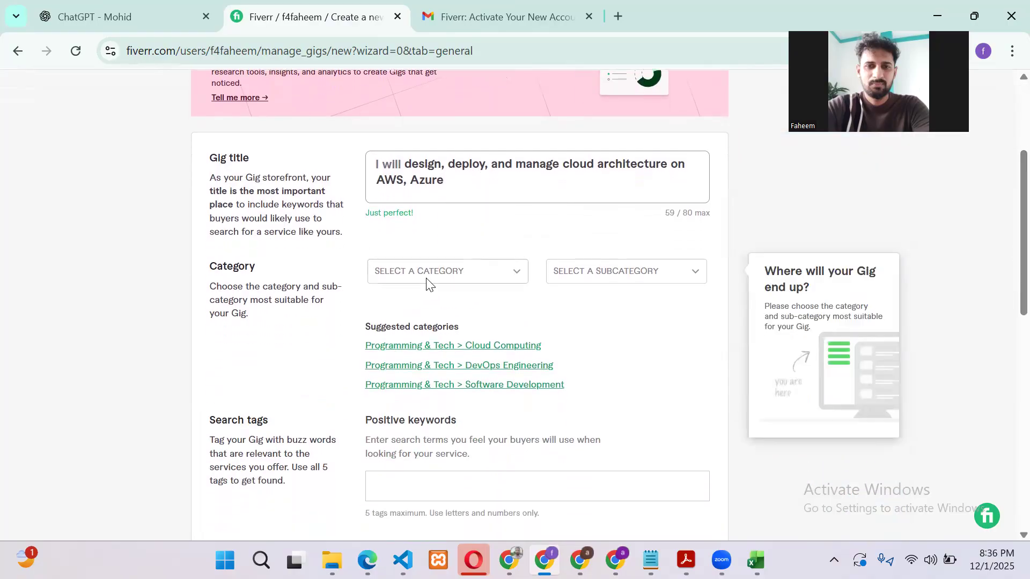
{"action": "left_click", "coordinate": [427, 273]}
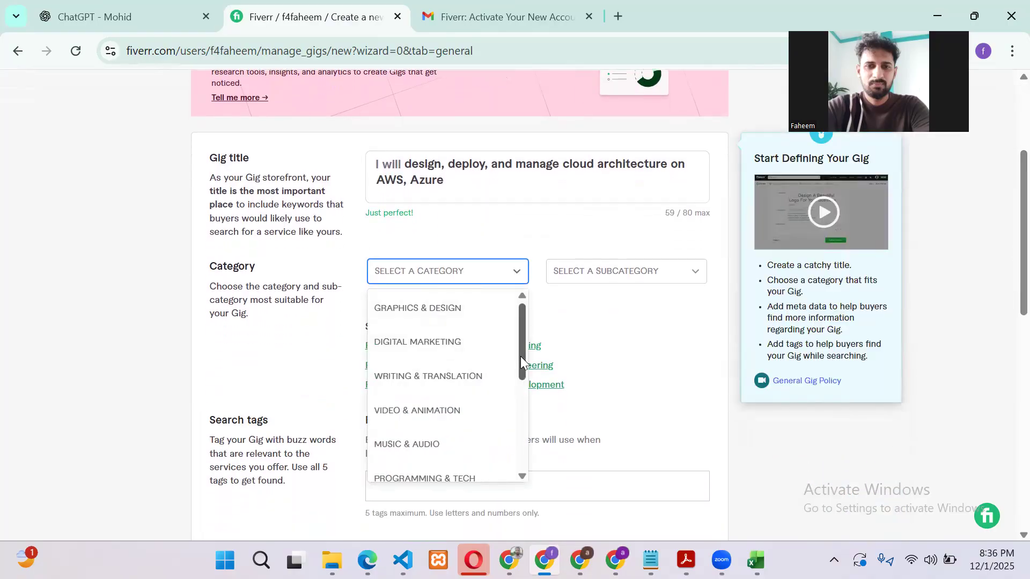
{"action": "scroll", "coordinate": [520, 356], "scroll_direction": "down", "scroll_amount": 3}
{"action": "scroll", "coordinate": [518, 462], "scroll_direction": "down", "scroll_amount": 1}
{"action": "scroll", "coordinate": [517, 468], "scroll_direction": "up", "scroll_amount": 2}
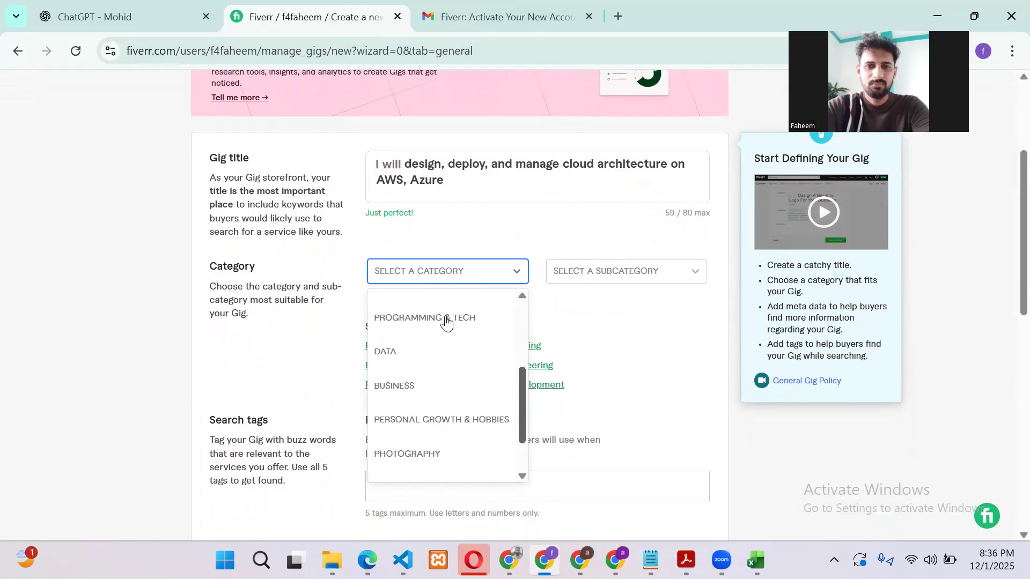
{"action": "left_click", "coordinate": [446, 321]}
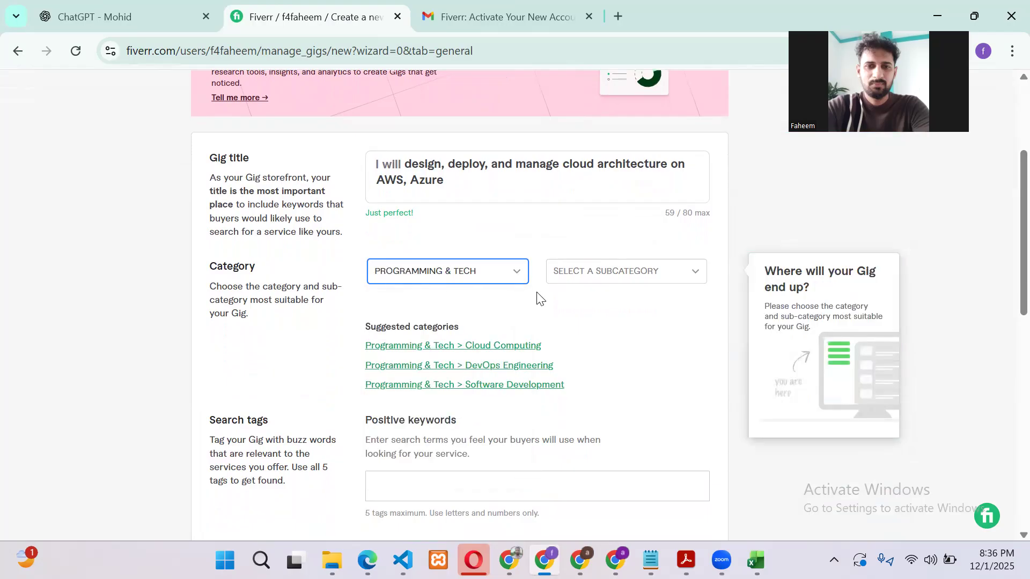
{"action": "left_click", "coordinate": [598, 271]}
{"action": "left_click_drag", "start_coordinate": [751, 330], "coordinate": [751, 379]}
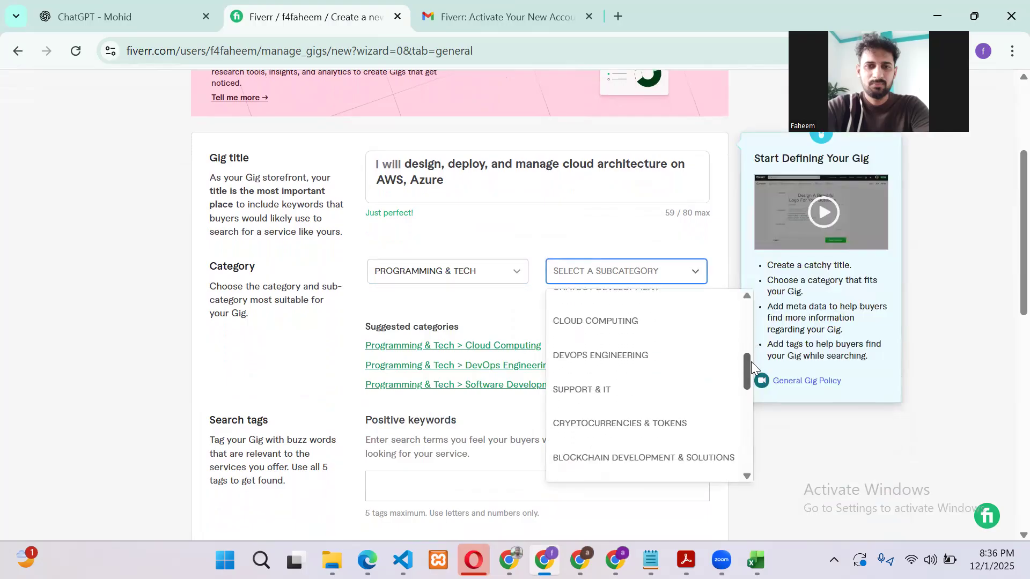
{"action": "left_click", "coordinate": [677, 322]}
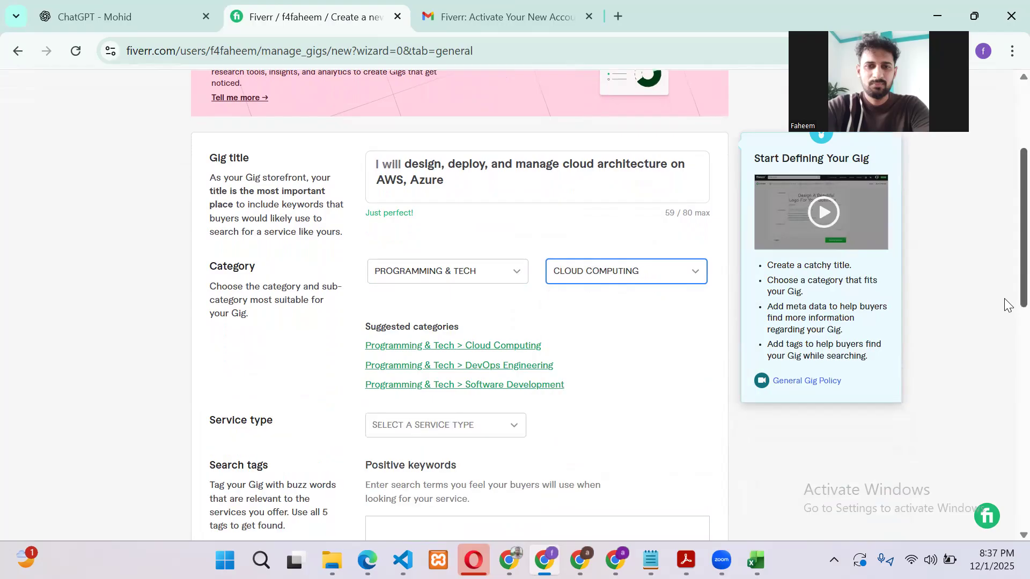
Set the gig's service type to Cloud Management.
{"action": "scroll", "coordinate": [1007, 292], "scroll_direction": "down", "scroll_amount": 4}
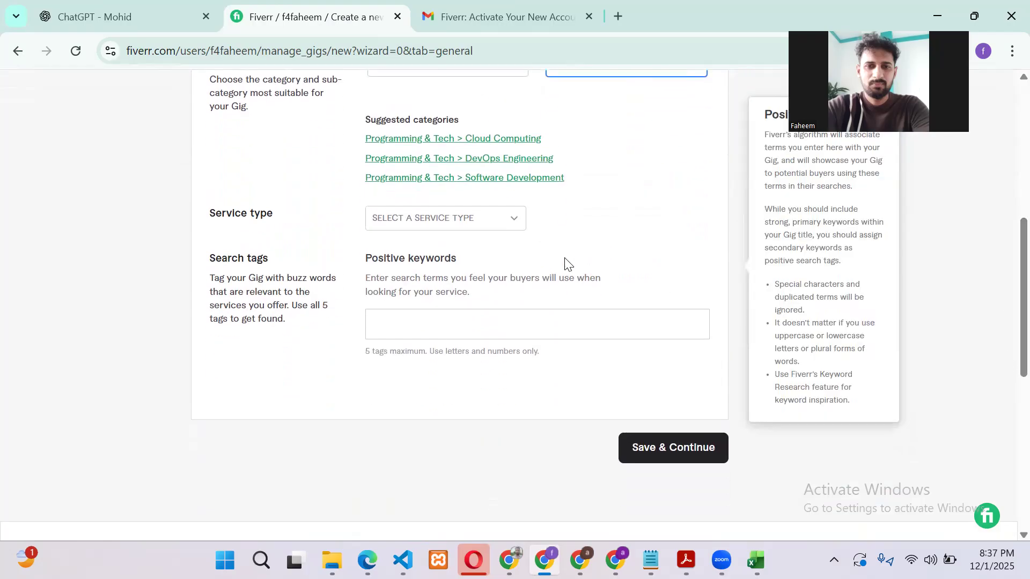
{"action": "left_click", "coordinate": [497, 217]}
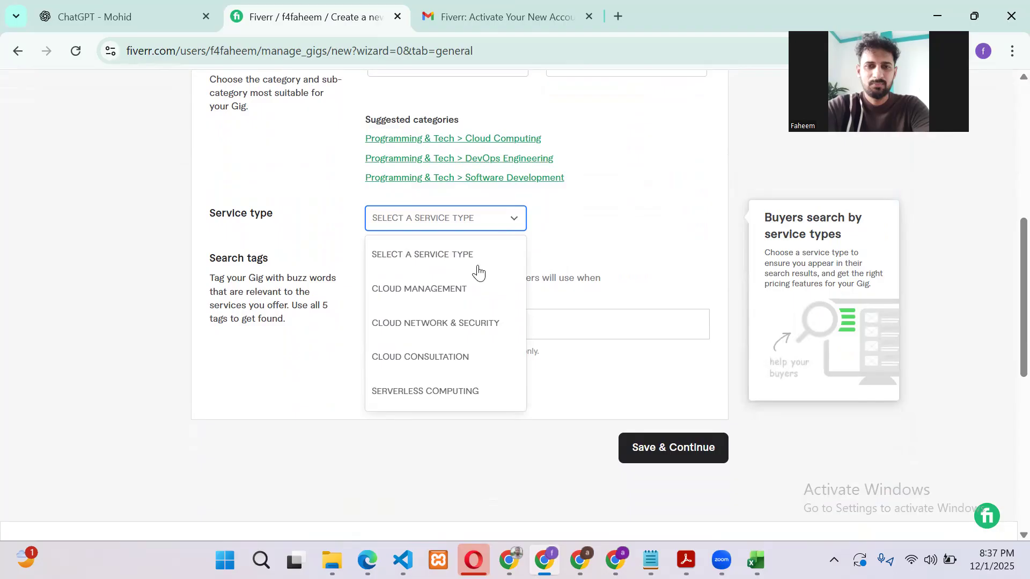
{"action": "left_click", "coordinate": [472, 297]}
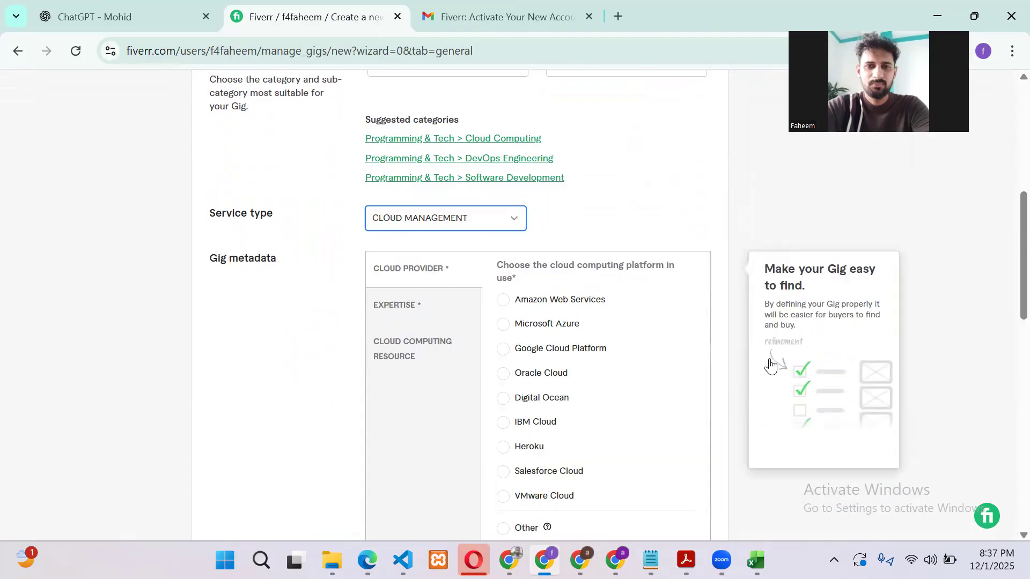
Choose Amazon Web Services as the cloud provider in the gig metadata.
{"action": "scroll", "coordinate": [1010, 281], "scroll_direction": "down", "scroll_amount": 2}
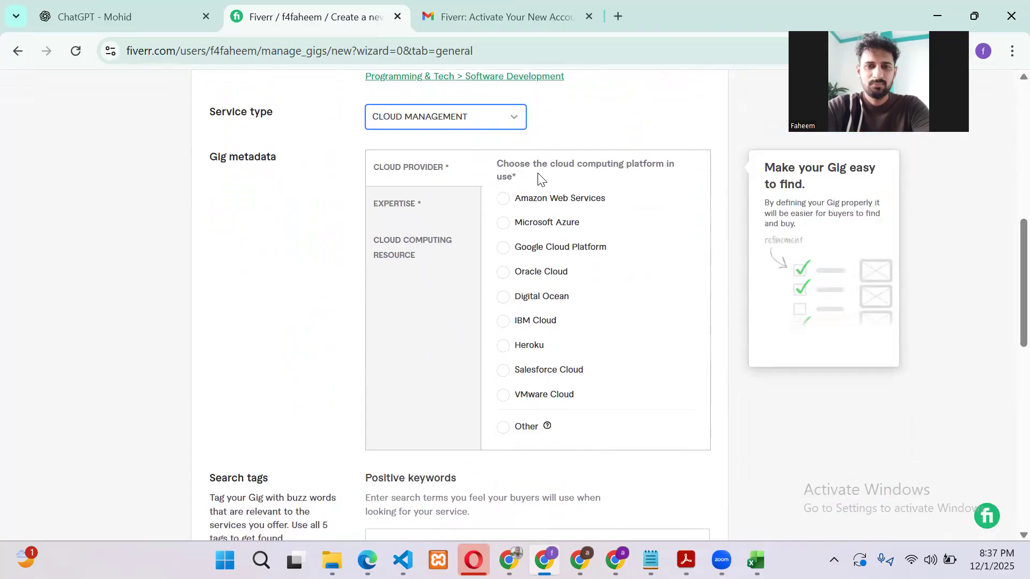
{"action": "left_click", "coordinate": [503, 199]}
{"action": "left_click", "coordinate": [504, 224]}
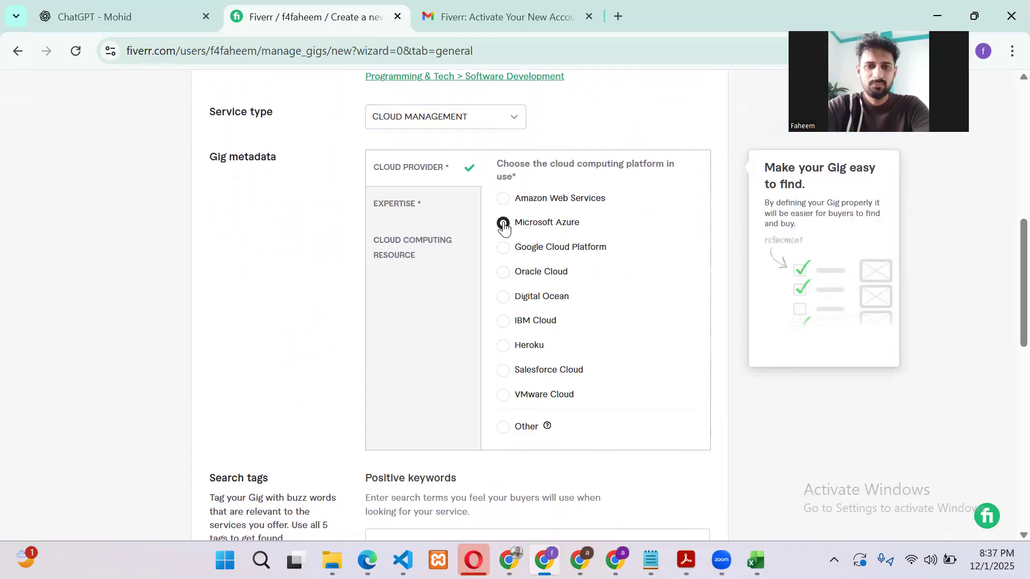
{"action": "left_click", "coordinate": [503, 247]}
{"action": "left_click", "coordinate": [502, 274]}
{"action": "left_click", "coordinate": [502, 202]}
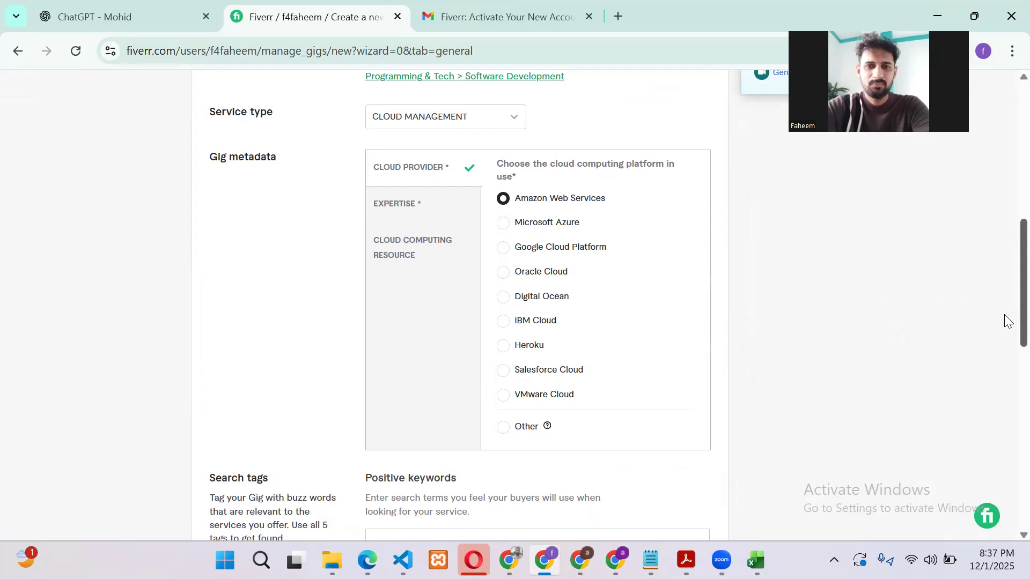
Add "management" from the suggestions as a positive keyword in the gig's search tags.
{"action": "scroll", "coordinate": [1006, 322], "scroll_direction": "down", "scroll_amount": 5}
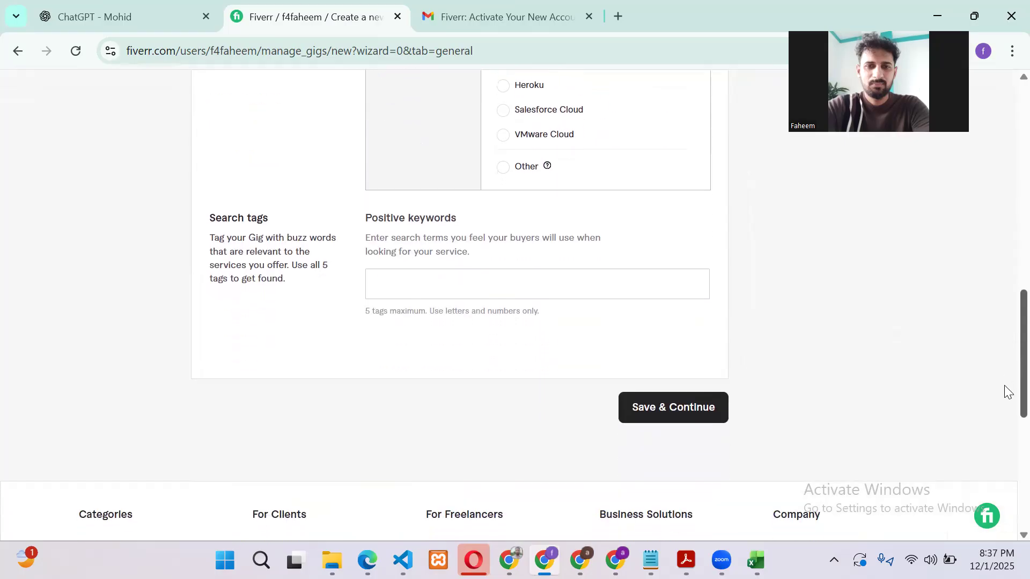
{"action": "left_click", "coordinate": [481, 291]}
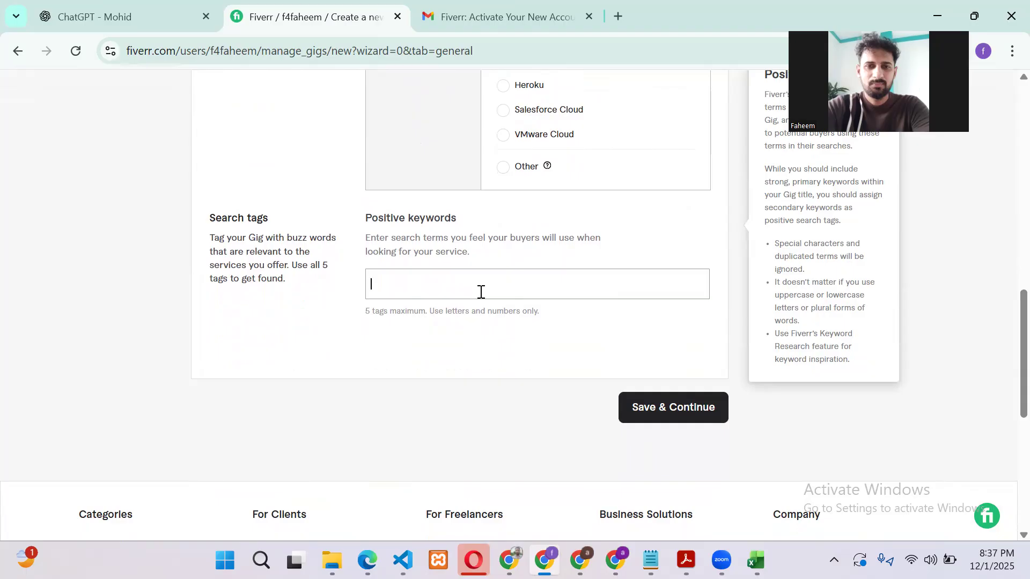
{"action": "type", "text": "sec"}
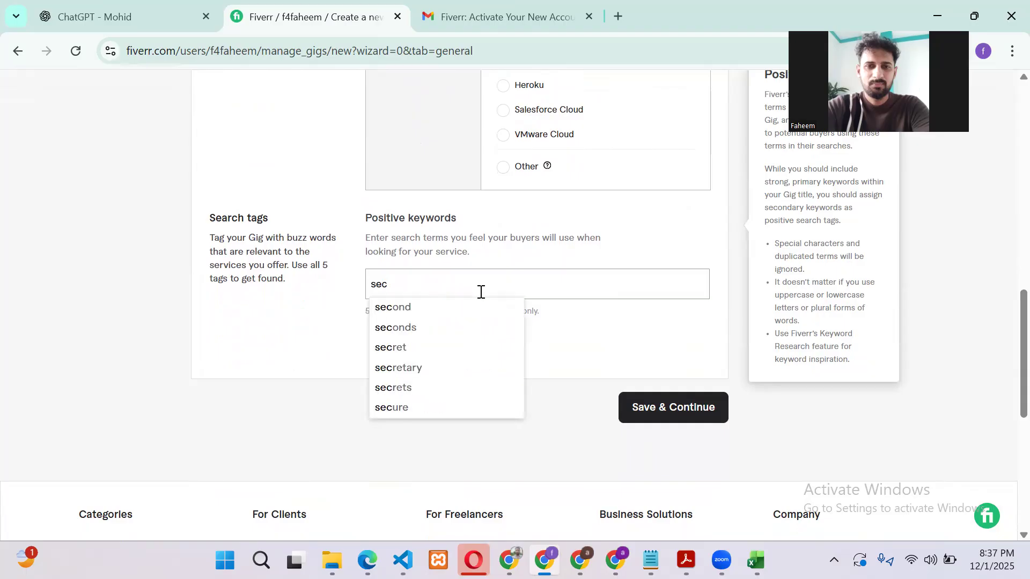
{"action": "key", "text": "BackSpace"}
{"action": "key", "text": "BackSpace"}
{"action": "type", "text": "in"}
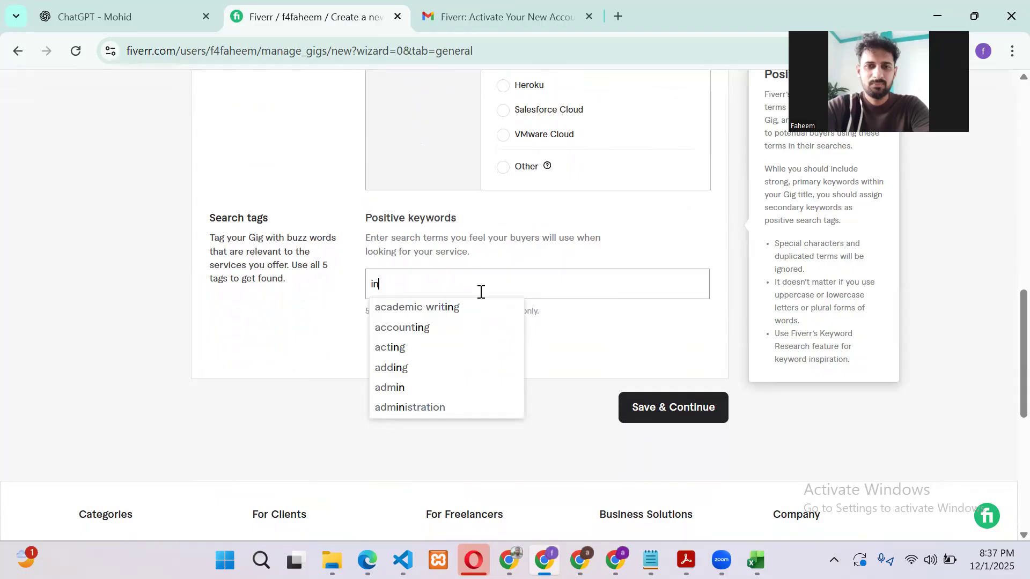
{"action": "type", "text": "fra"}
{"action": "key", "text": "BackSpace"}
{"action": "key", "text": "BackSpace"}
{"action": "key", "text": "BackSpace"}
{"action": "type", "text": "mana"}
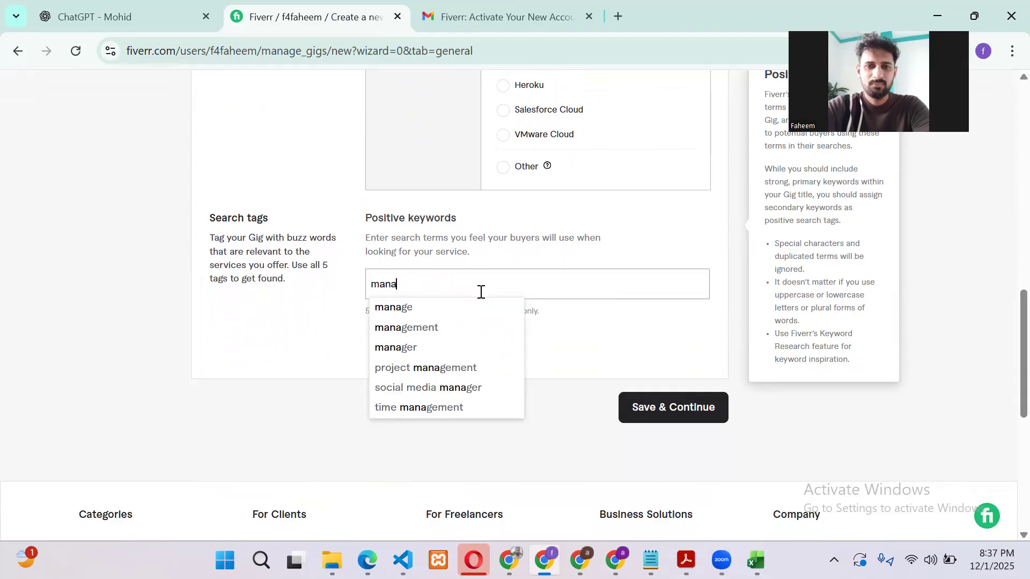
{"action": "left_click", "coordinate": [436, 329]}
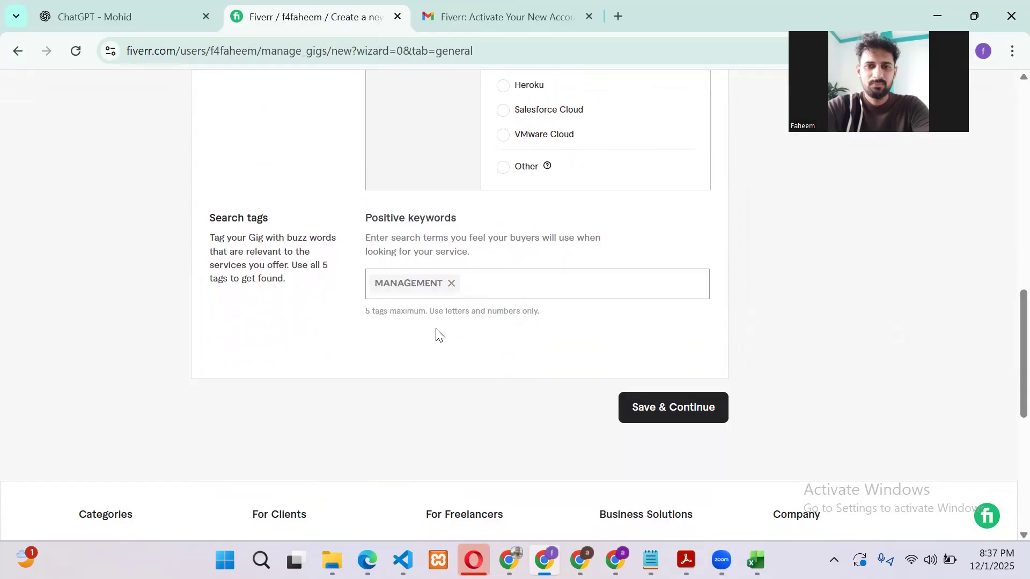
Add "security" from the suggestions as another positive keyword in the gig's search tags.
{"action": "left_click", "coordinate": [509, 287]}
{"action": "type", "text": "sec"}
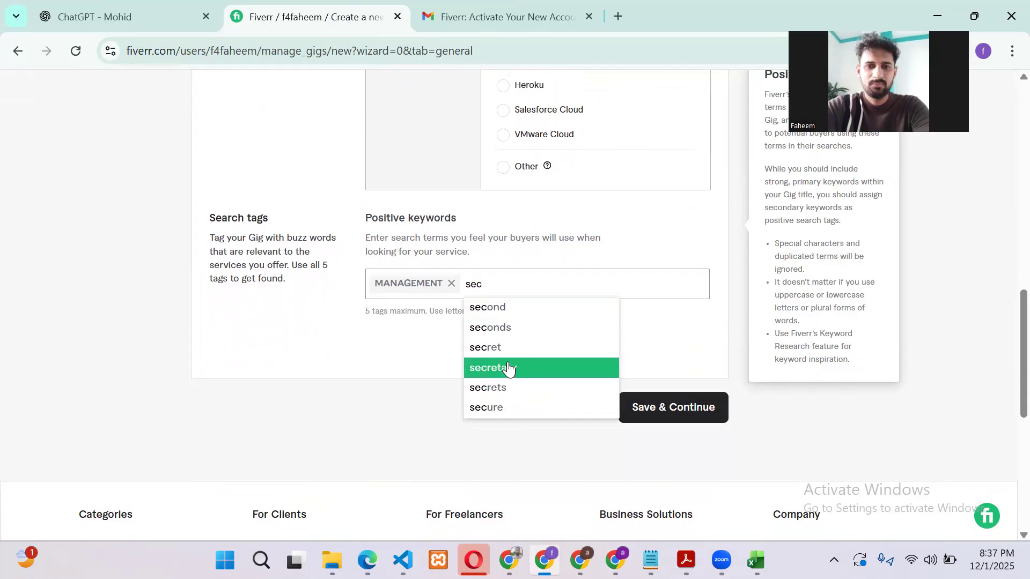
{"action": "key", "text": "Down"}
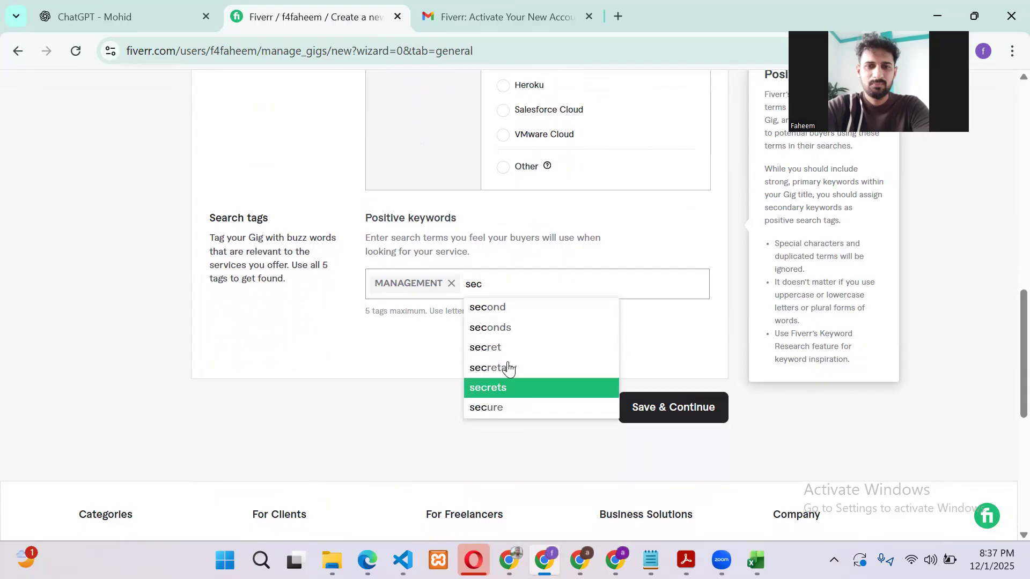
{"action": "type", "text": "uri"}
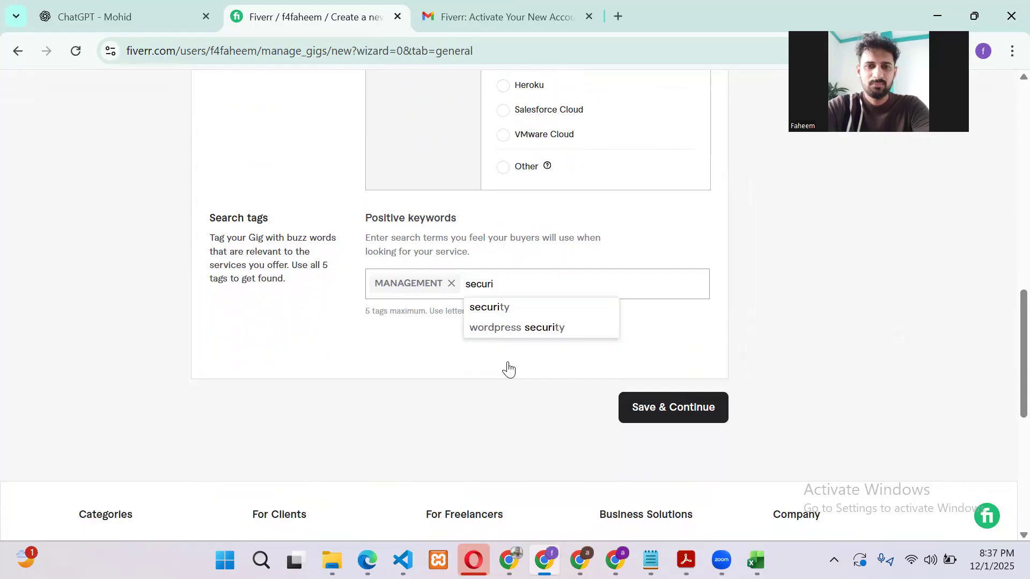
{"action": "left_click", "coordinate": [512, 307]}
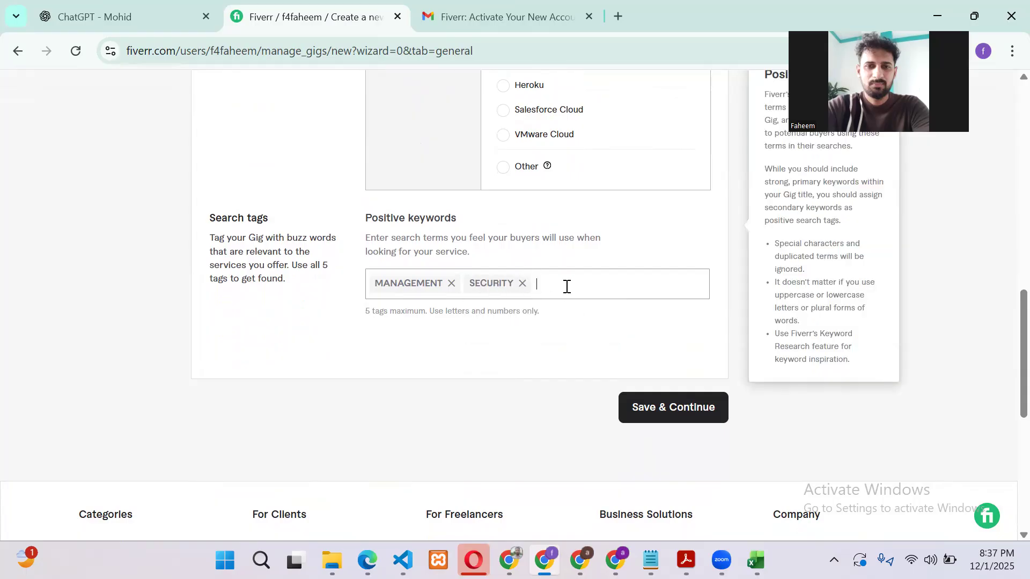
Try to save the gig overview, and switch the cloud provider in the gig metadata to VMware Cloud.
{"action": "left_click", "coordinate": [654, 407]}
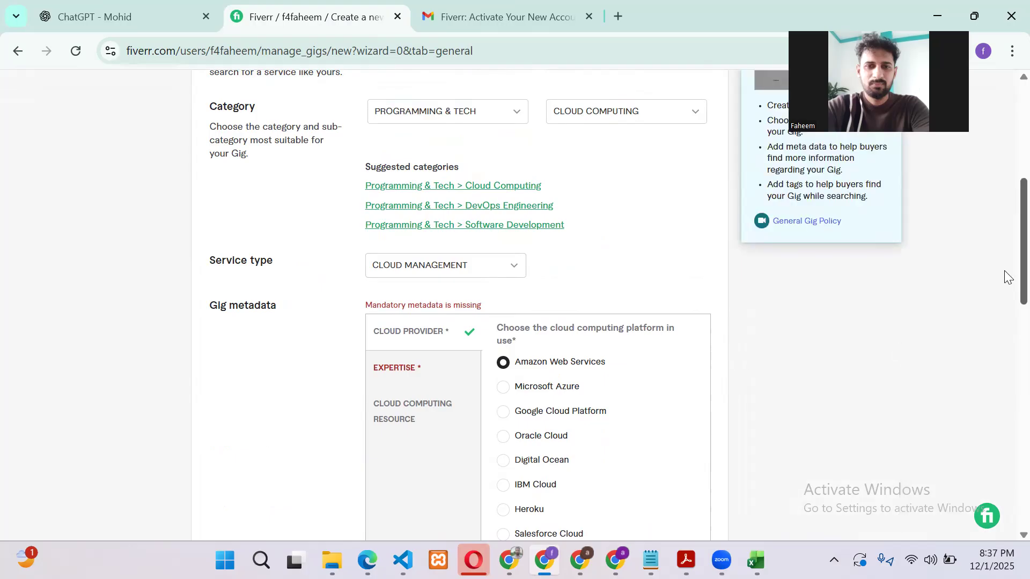
{"action": "scroll", "coordinate": [1002, 299], "scroll_direction": "down", "scroll_amount": 3}
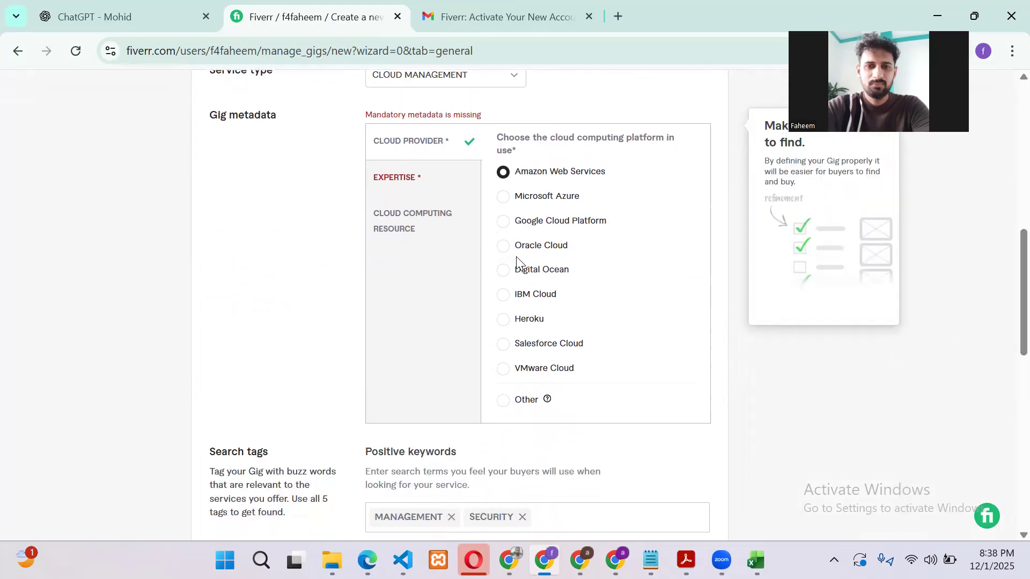
{"action": "left_click", "coordinate": [504, 247]}
{"action": "left_click", "coordinate": [506, 228]}
{"action": "left_click", "coordinate": [512, 366]}
Choose Installation as the expertise in the gig metadata.
{"action": "left_click", "coordinate": [404, 195]}
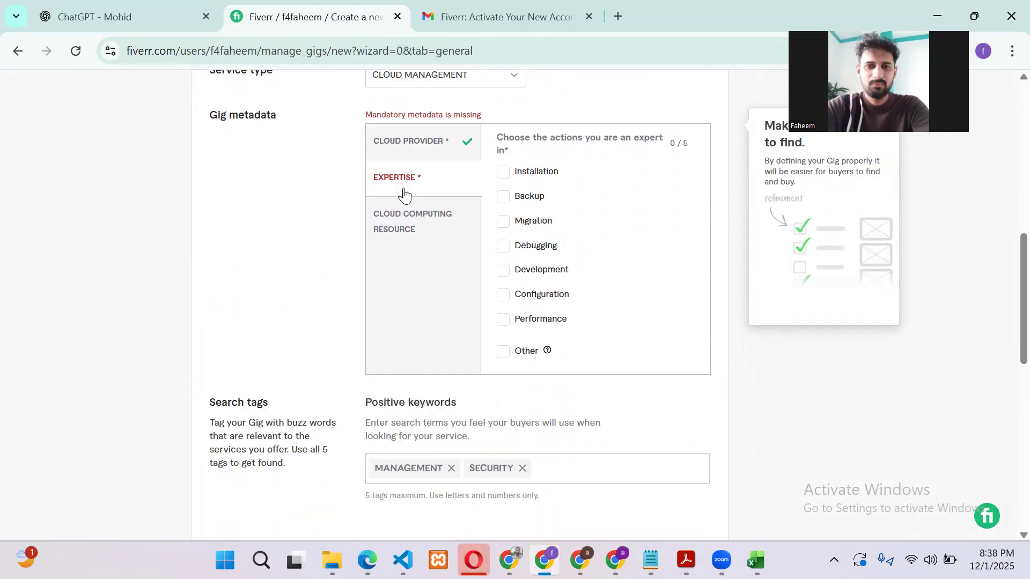
{"action": "left_click", "coordinate": [397, 148]}
{"action": "left_click", "coordinate": [397, 182]}
{"action": "left_click", "coordinate": [509, 178]}
Select EC2, Lambda, ELB, MongoDB and ELK as the supported cloud computing resources in the gig metadata.
{"action": "left_click", "coordinate": [416, 217]}
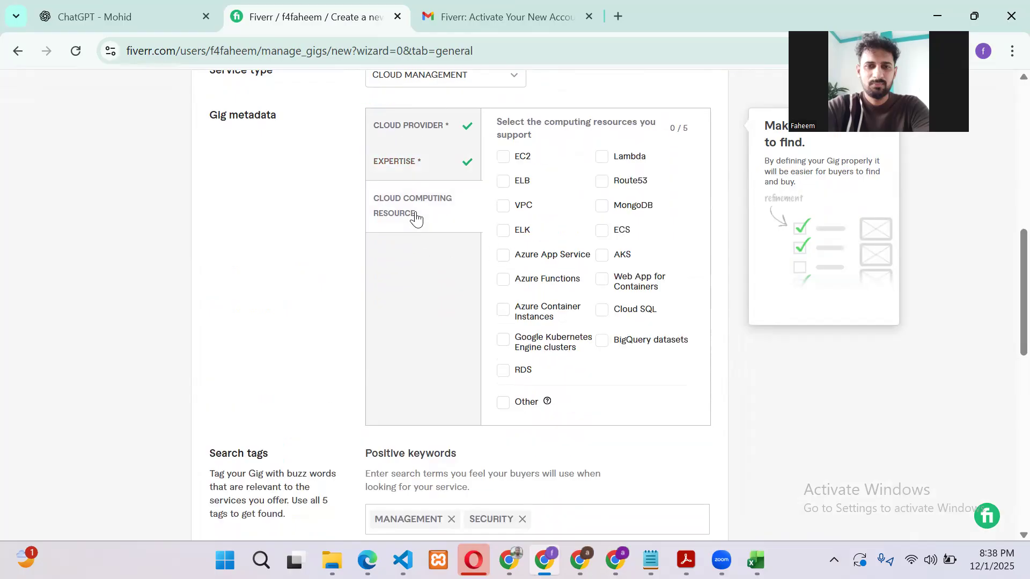
{"action": "left_click", "coordinate": [505, 157]}
{"action": "left_click", "coordinate": [601, 156]}
{"action": "left_click", "coordinate": [503, 182]}
{"action": "left_click", "coordinate": [602, 206]}
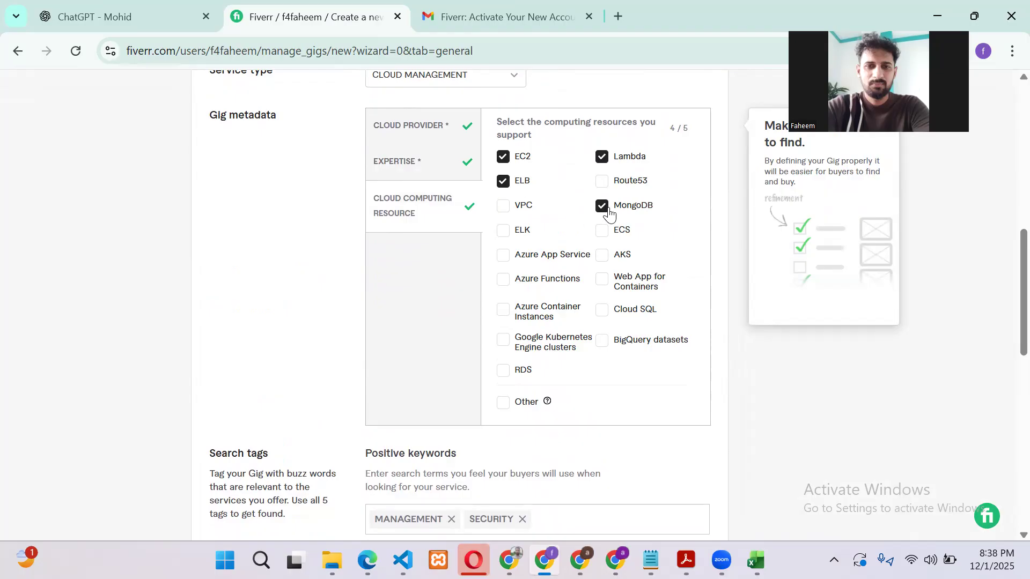
{"action": "left_click", "coordinate": [503, 232]}
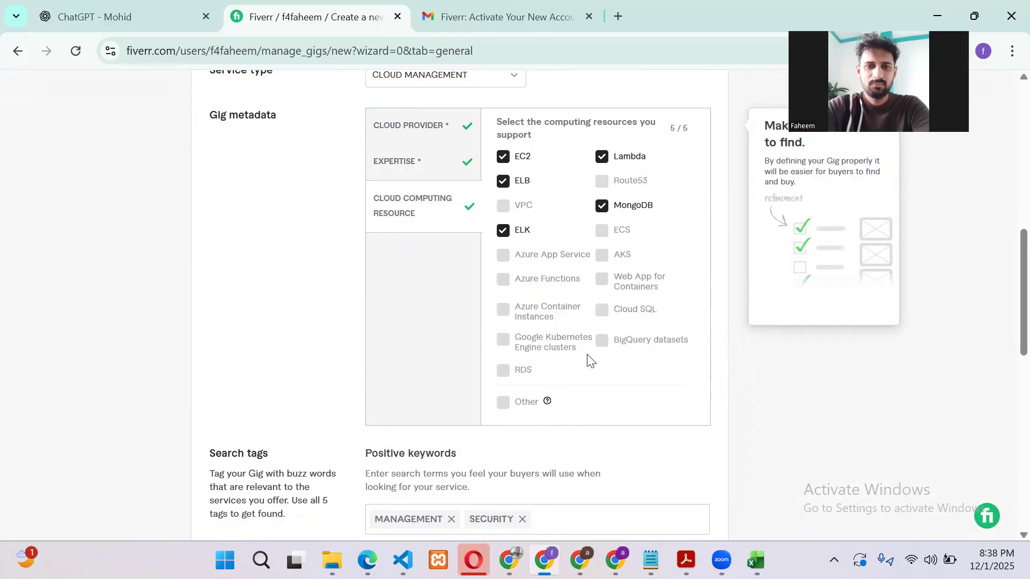
Check the cloud provider, expertise and computing resource metadata, and save the overview to continue to Pricing.
{"action": "left_click", "coordinate": [399, 129]}
{"action": "left_click", "coordinate": [398, 162]}
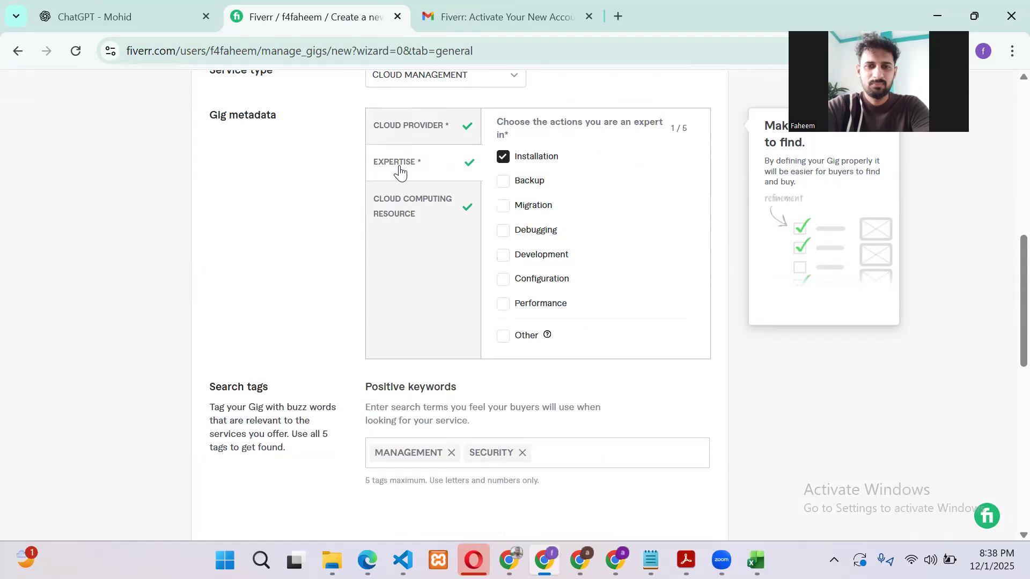
{"action": "left_click", "coordinate": [404, 199]}
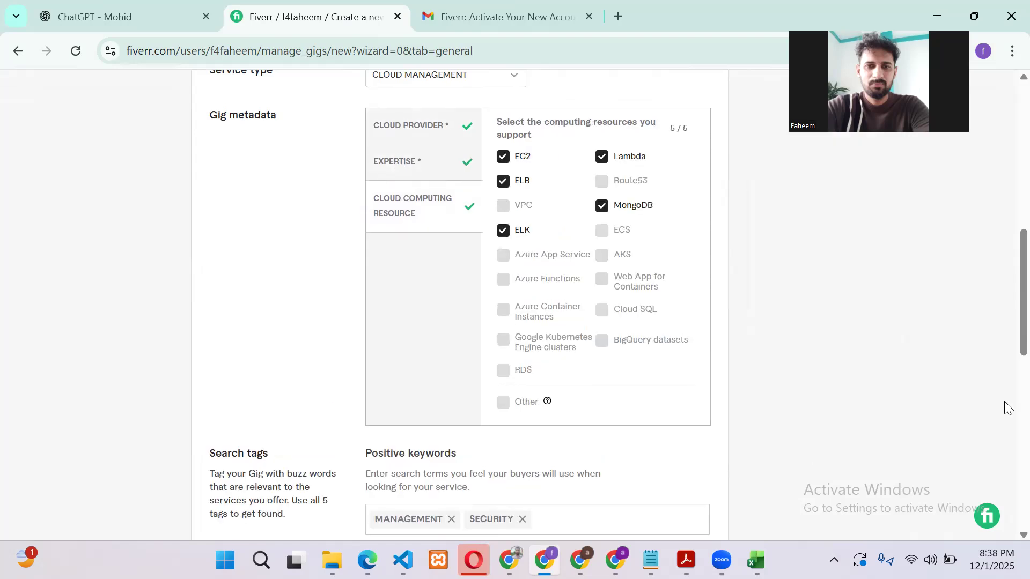
{"action": "scroll", "coordinate": [1005, 397], "scroll_direction": "down", "scroll_amount": 6}
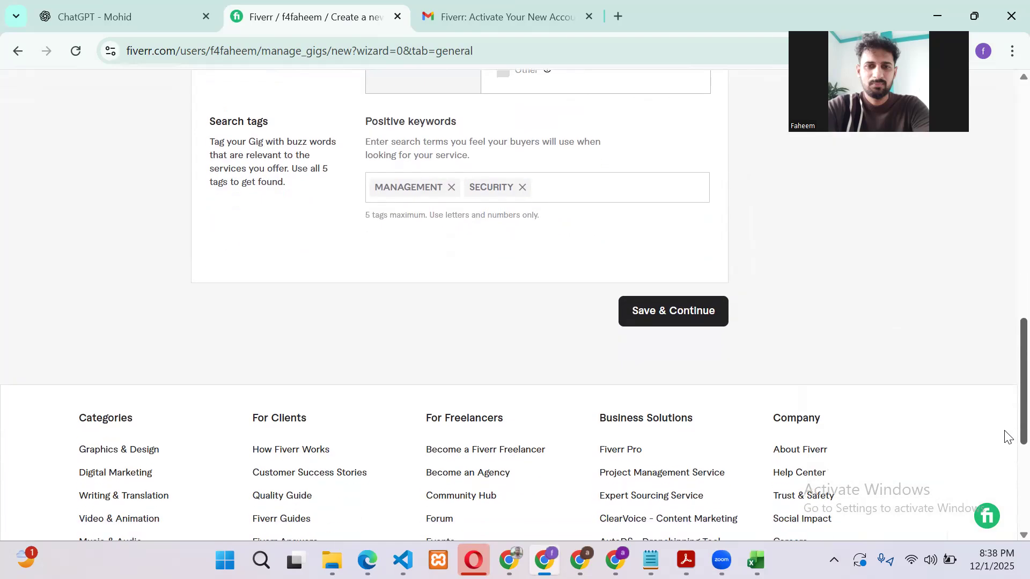
{"action": "left_click", "coordinate": [665, 312]}
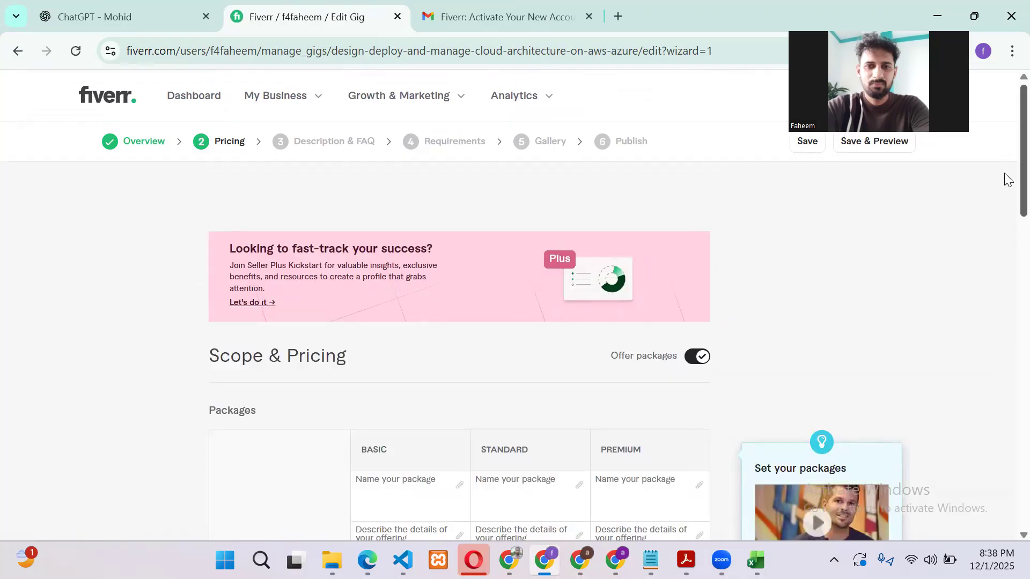
Copy the text of the Packages table in Scope & Pricing, from its heading down to the Price row.
{"action": "scroll", "coordinate": [1007, 199], "scroll_direction": "down", "scroll_amount": 5}
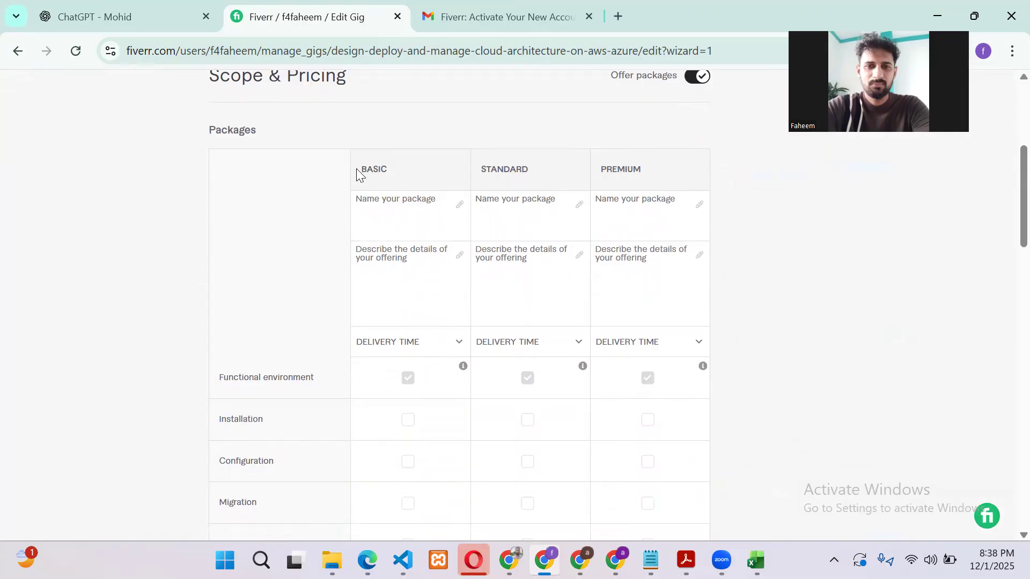
{"action": "left_click_drag", "start_coordinate": [207, 127], "coordinate": [322, 307]}
{"action": "left_click_drag", "start_coordinate": [333, 177], "coordinate": [296, 222]}
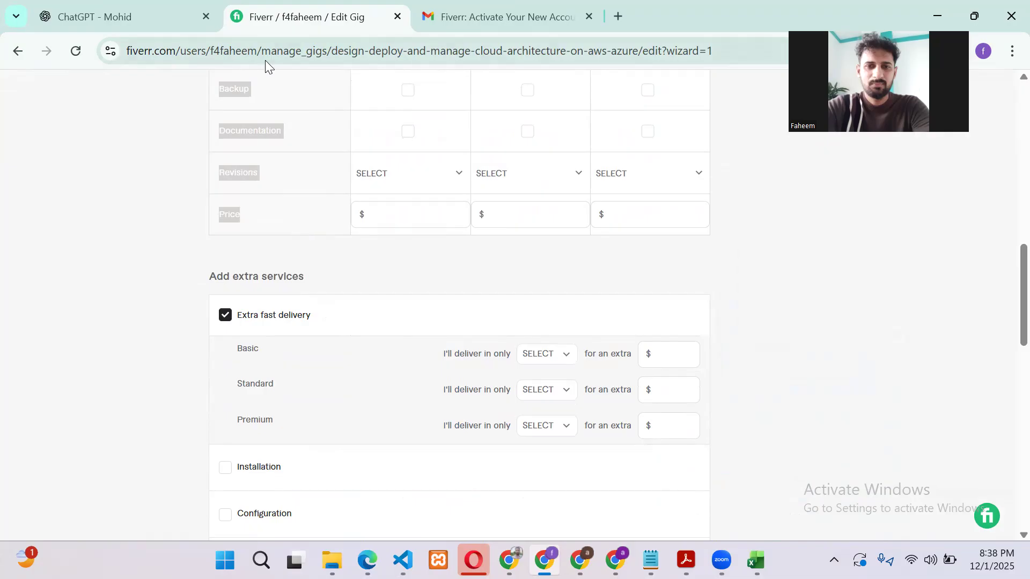
Switch to ChatGPT and ask "now provide me these details", followed by the copied package fields.
{"action": "left_click", "coordinate": [131, 12]}
{"action": "left_click", "coordinate": [427, 488]}
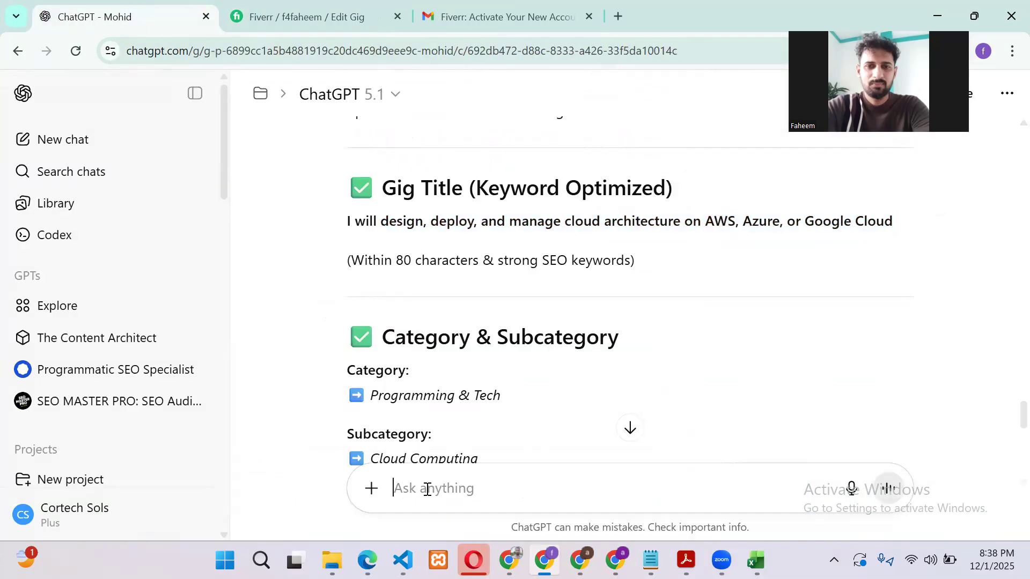
{"action": "type", "text": "pr"}
{"action": "key", "text": "BackSpace"}
{"action": "key", "text": "BackSpace"}
{"action": "type", "text": "np"}
{"action": "type", "text": "w pr"}
{"action": "type", "text": "ovide m"}
{"action": "type", "text": "e these details \""}
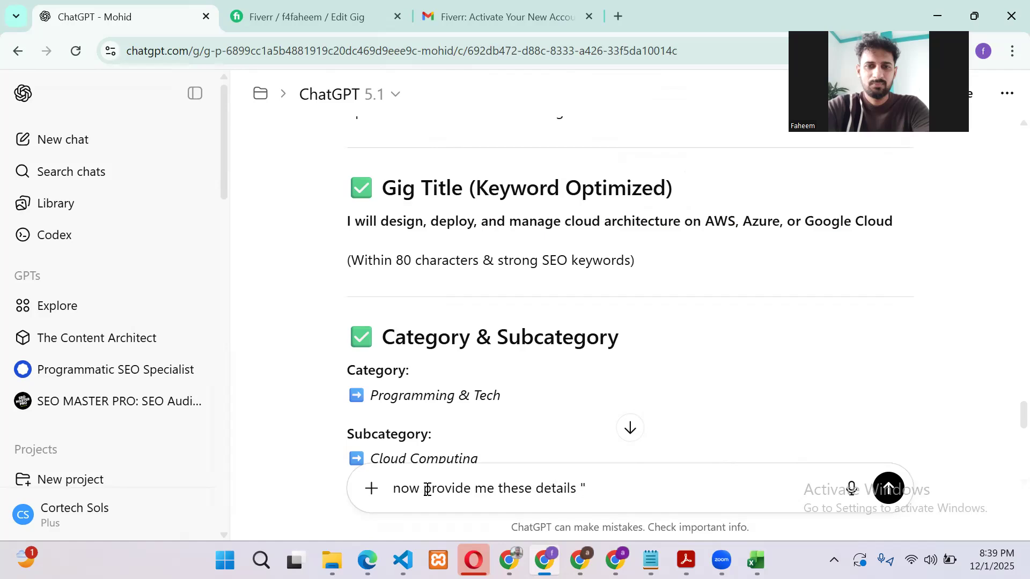
{"action": "key", "text": "ctrl+v"}
{"action": "key", "text": "Return"}
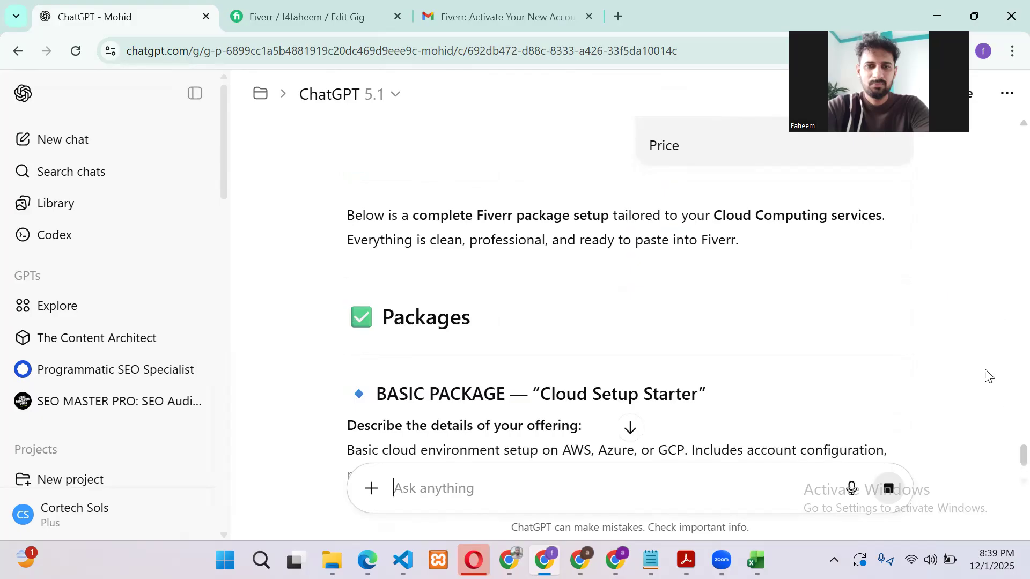
Copy "Cloud Setup Starter" from ChatGPT's answer and enter it on Fiverr as the Basic package's name.
{"action": "scroll", "coordinate": [1007, 450], "scroll_direction": "down", "scroll_amount": 3}
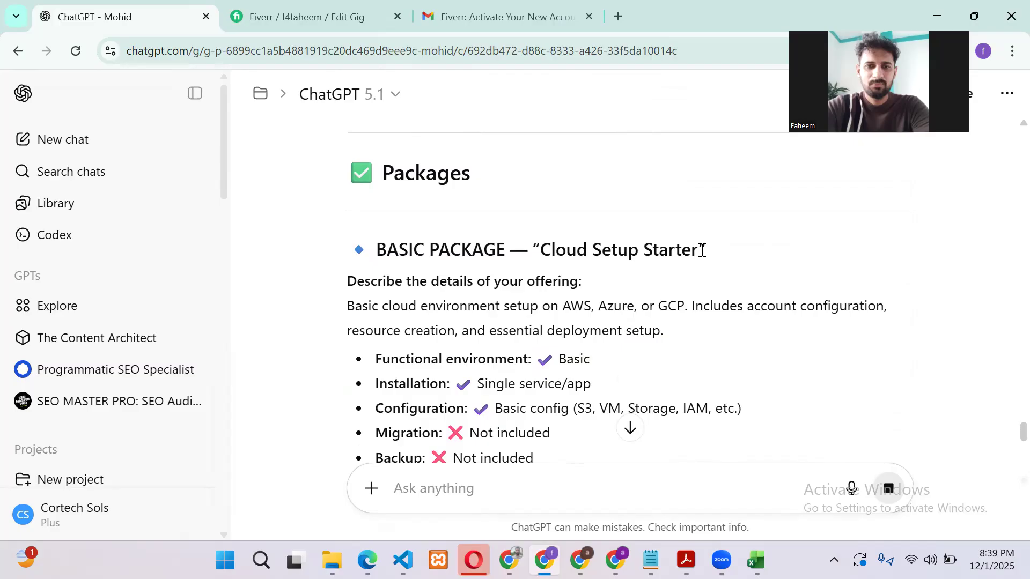
{"action": "left_click_drag", "start_coordinate": [698, 250], "coordinate": [542, 246]}
{"action": "key", "text": "ctrl+c"}
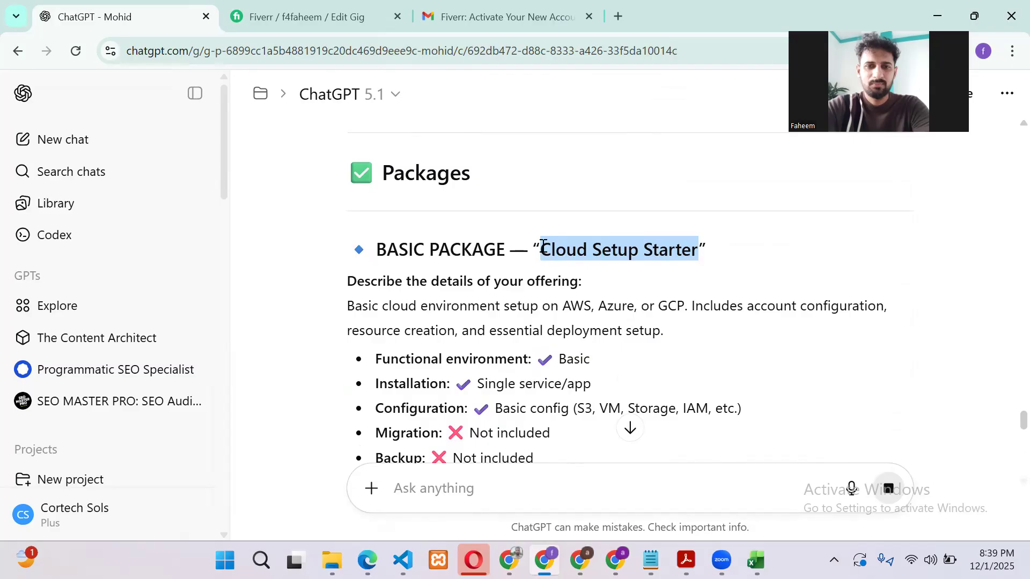
{"action": "left_click", "coordinate": [300, 16]}
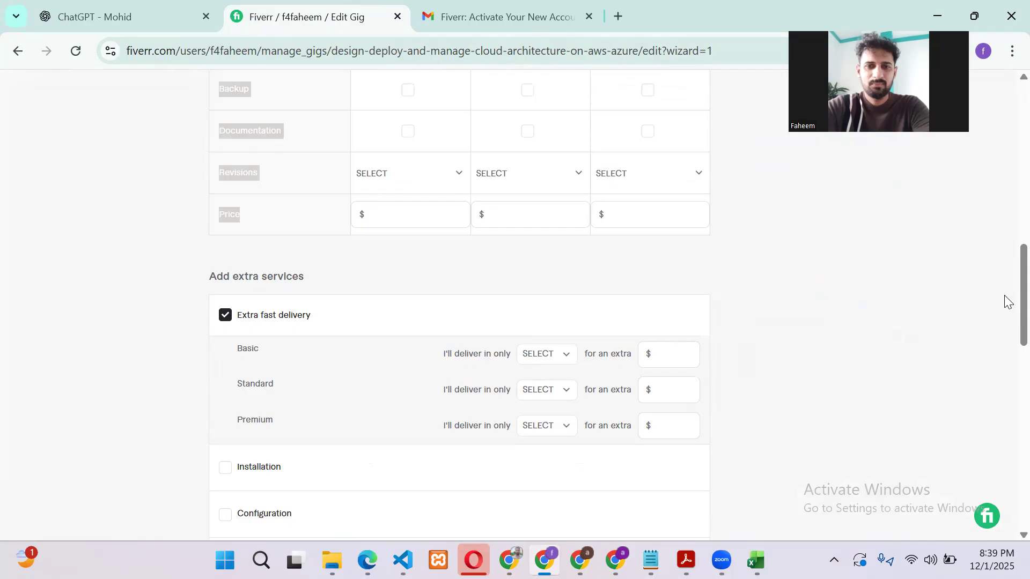
{"action": "scroll", "coordinate": [1005, 299], "scroll_direction": "up", "scroll_amount": 8}
{"action": "scroll", "coordinate": [1008, 203], "scroll_direction": "up", "scroll_amount": 2}
{"action": "mouse_move", "coordinate": [443, 291]}
{"action": "left_click", "coordinate": [403, 287]}
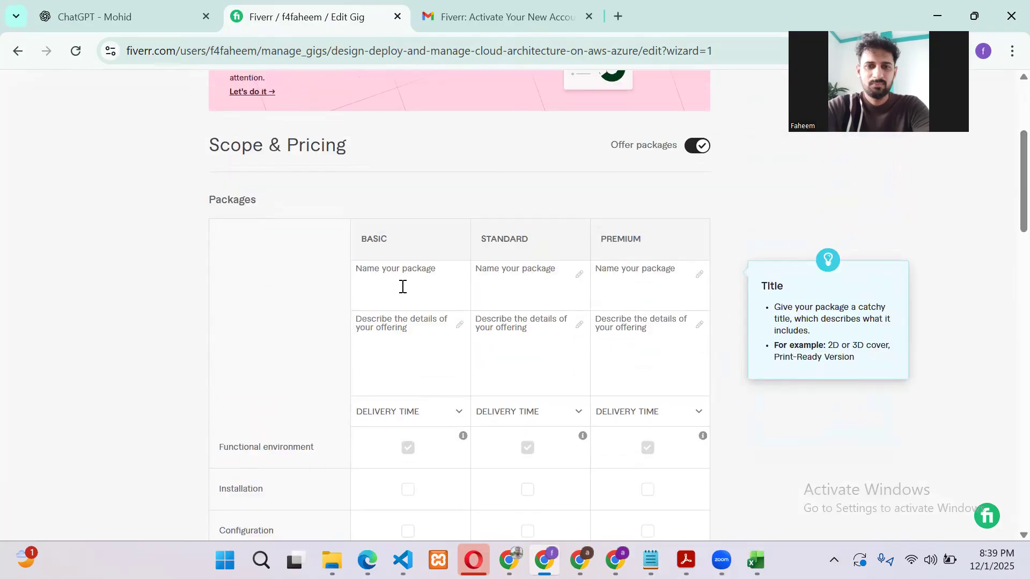
{"action": "key", "text": "ctrl+v"}
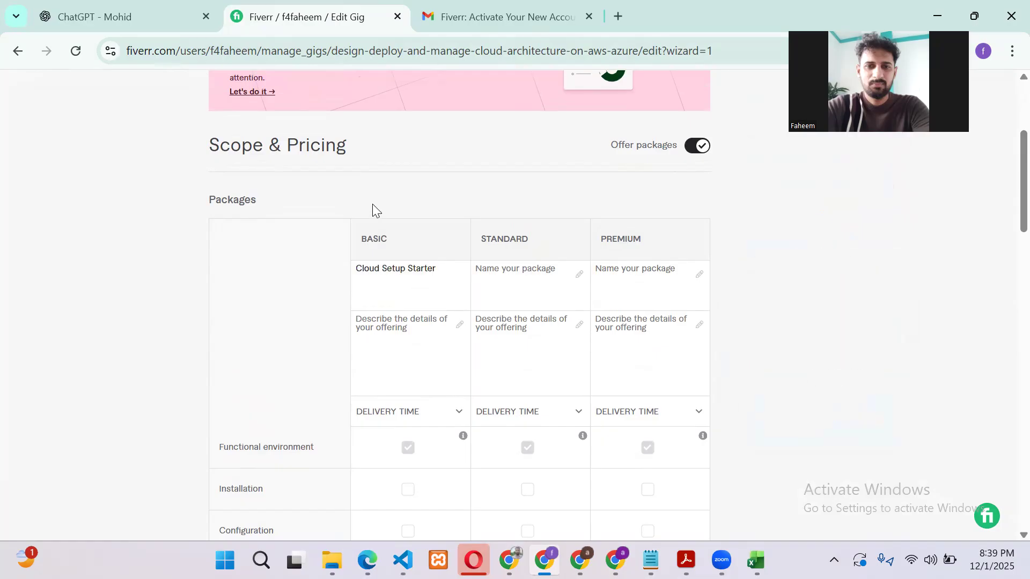
Copy the Basic package's description, "Basic cloud environment setup on AWS, Azure, or GCP…", from ChatGPT's answer and enter it as that package's offering details on Fiverr.
{"action": "left_click", "coordinate": [122, 17]}
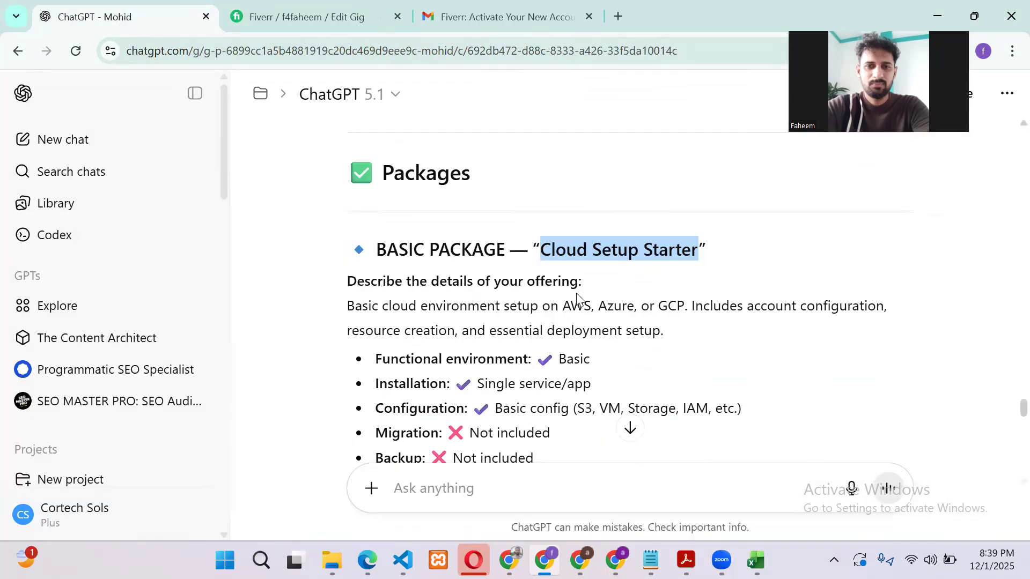
{"action": "left_click_drag", "start_coordinate": [348, 304], "coordinate": [674, 337]}
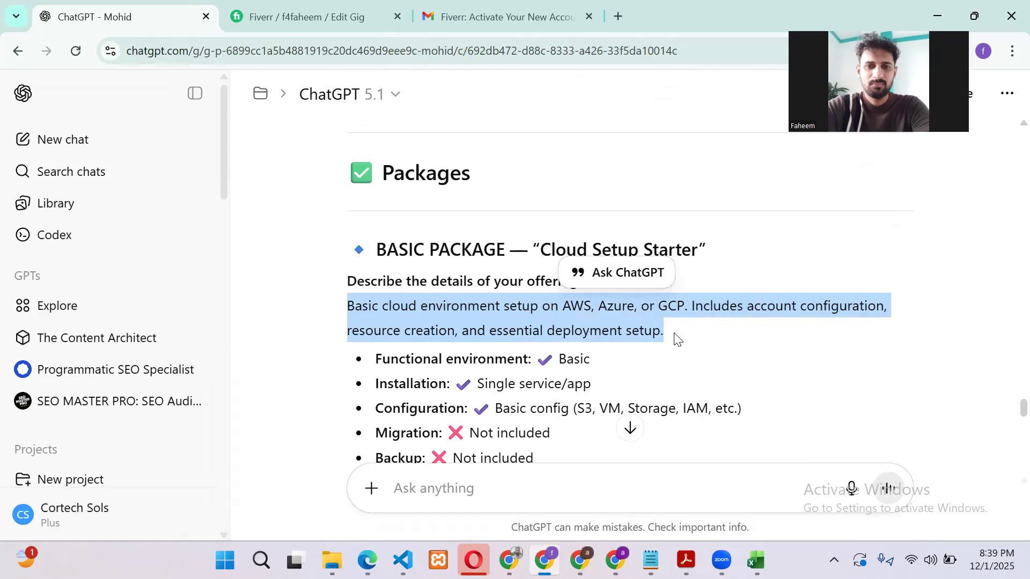
{"action": "key", "text": "alt+Tab"}
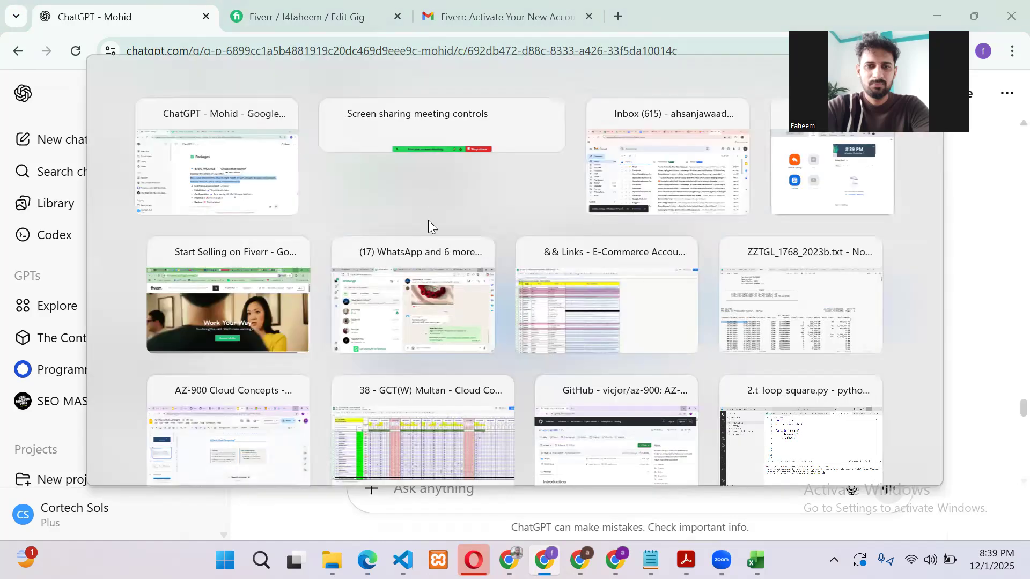
{"action": "left_click", "coordinate": [279, 26]}
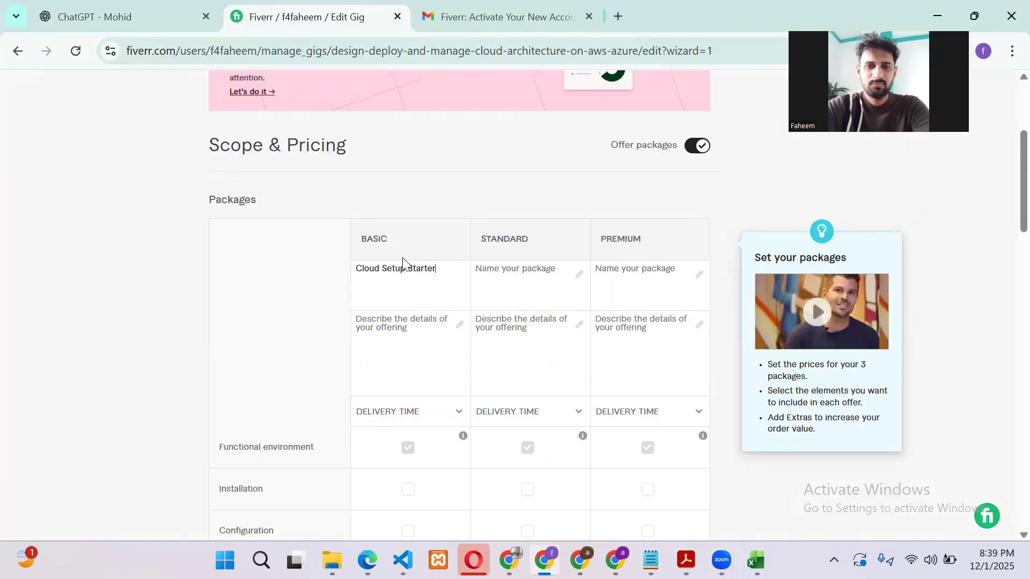
{"action": "left_click", "coordinate": [397, 328]}
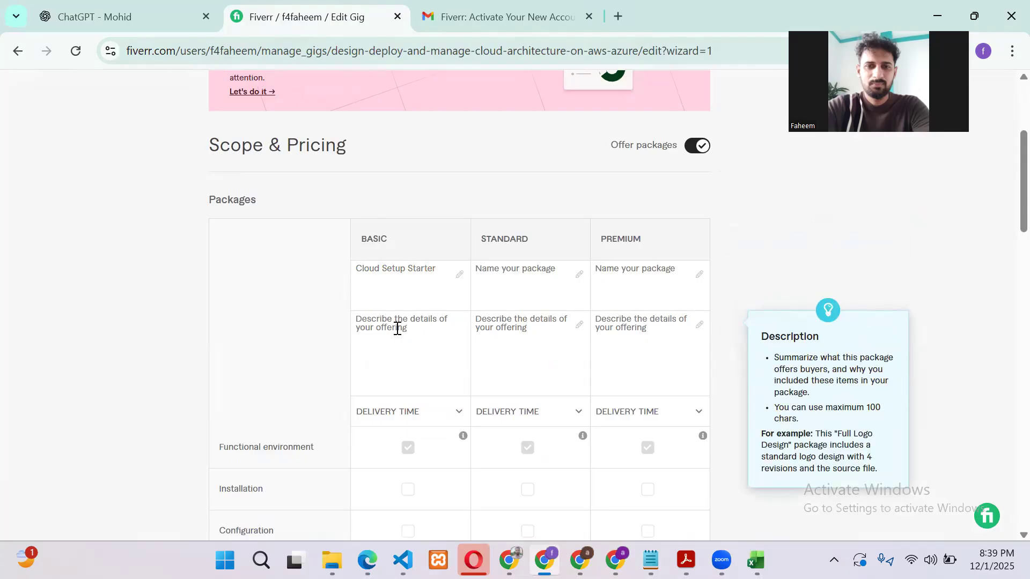
{"action": "type", "text": "Basic cloud environment setup on AWS, Azure, or GCP. Includes account configuration, resource creati"}
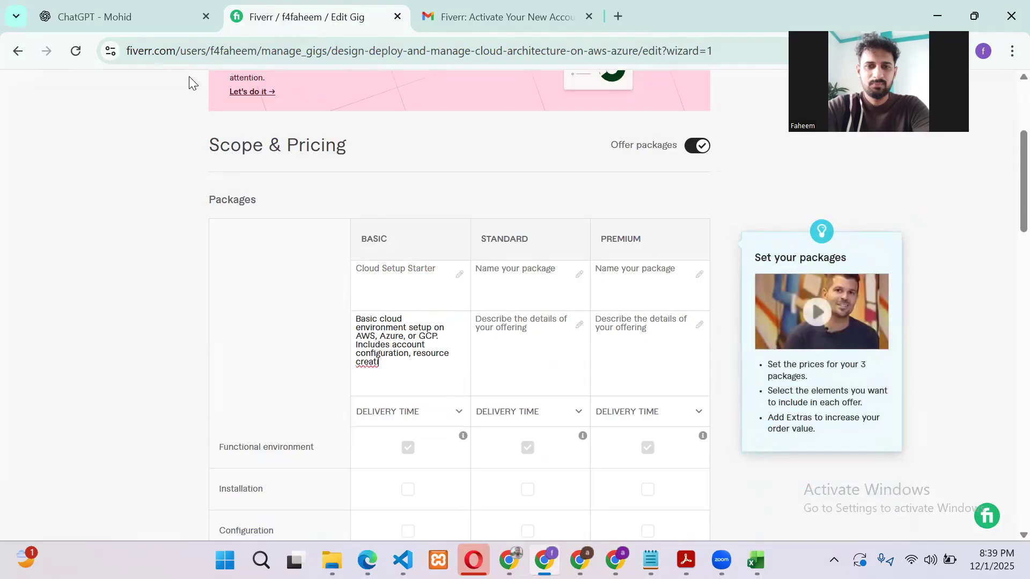
Review the Basic package's features and price in ChatGPT's answer, and set its delivery time on Fiverr to 1 day.
{"action": "left_click", "coordinate": [140, 26]}
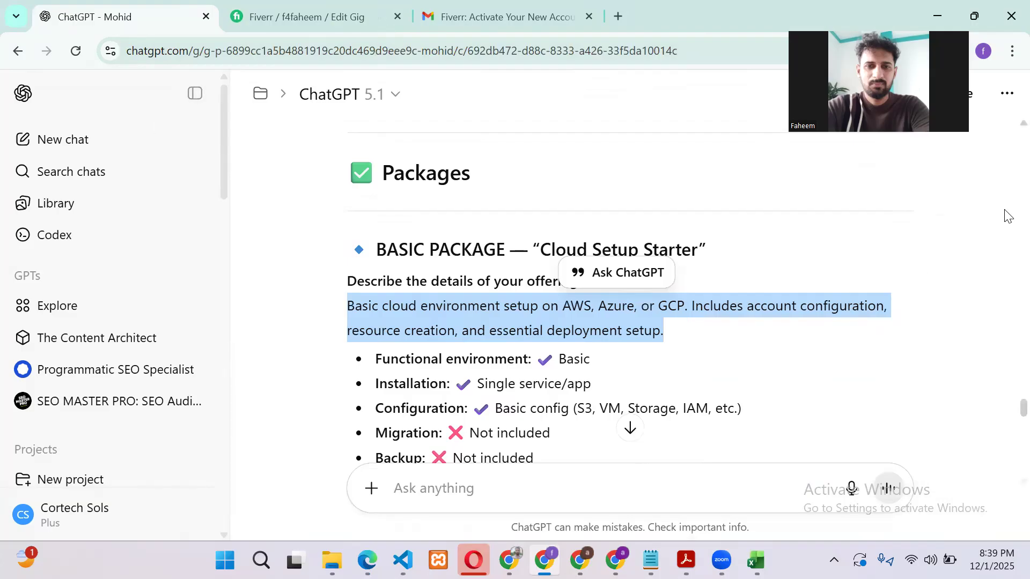
{"action": "left_click", "coordinate": [977, 392]}
{"action": "scroll", "coordinate": [977, 391], "scroll_direction": "down", "scroll_amount": 3}
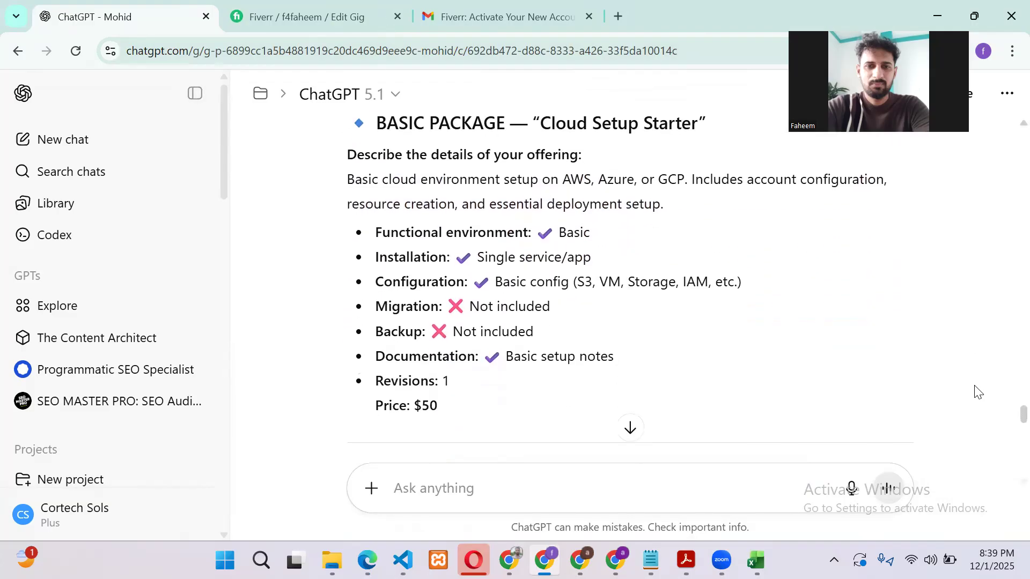
{"action": "scroll", "coordinate": [977, 391], "scroll_direction": "down", "scroll_amount": 2}
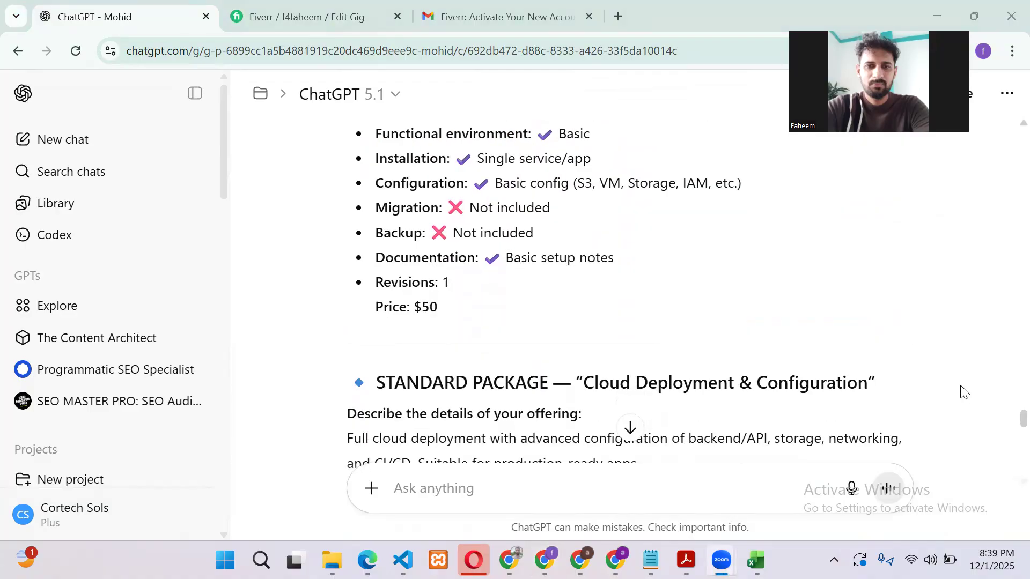
{"action": "left_click", "coordinate": [343, 18]}
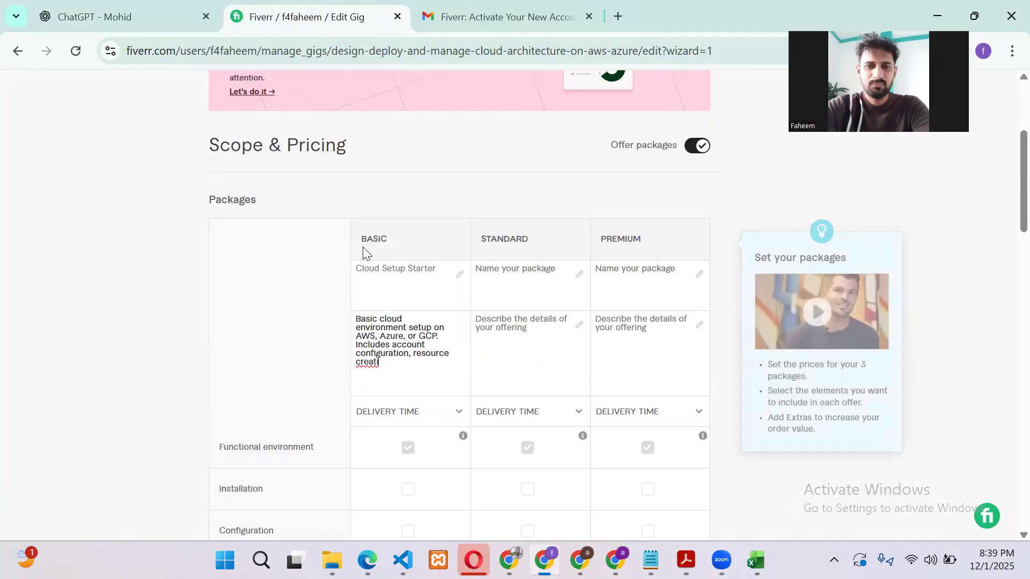
{"action": "left_click", "coordinate": [407, 411]}
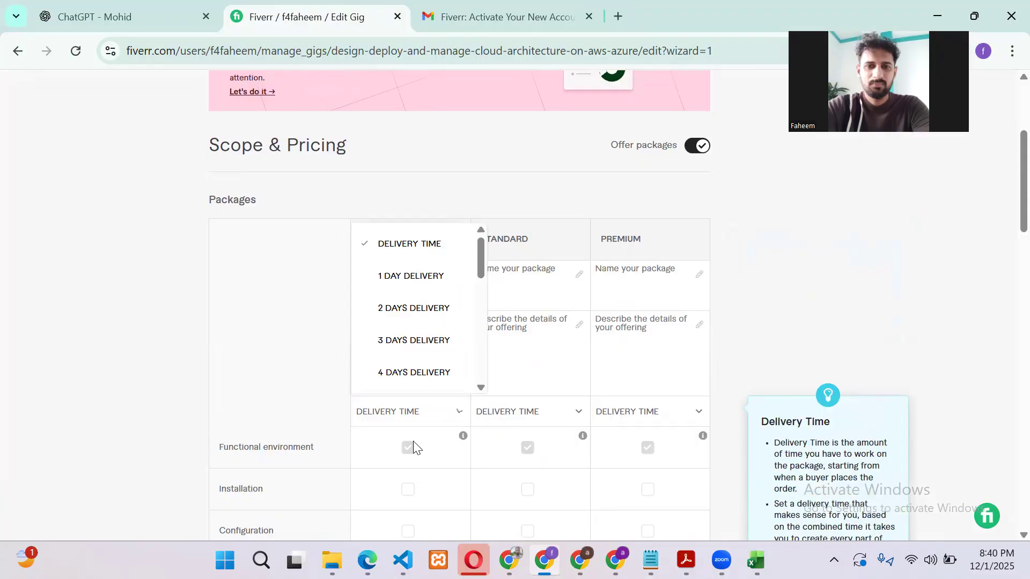
{"action": "left_click", "coordinate": [413, 264]}
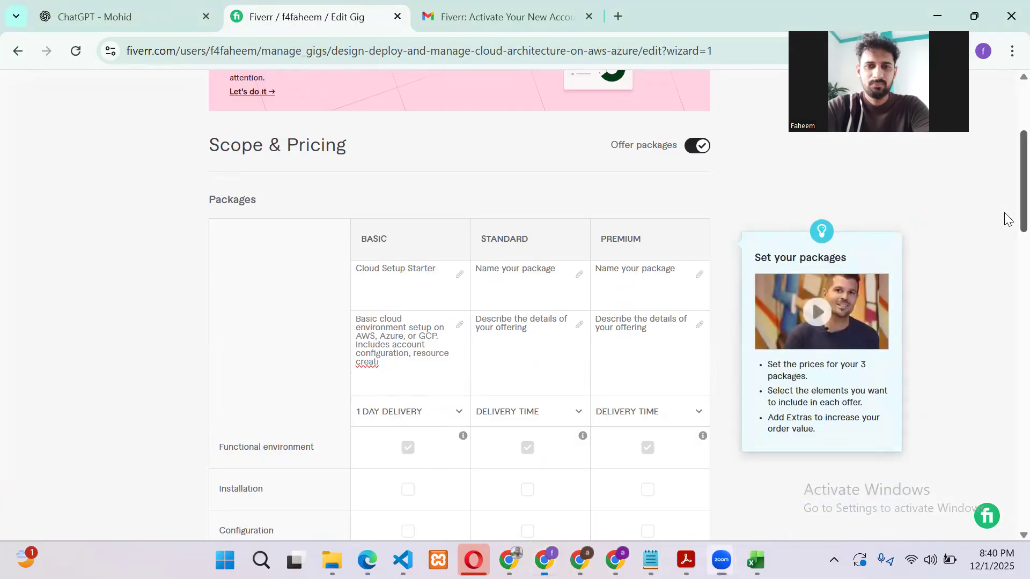
Include Installation and Configuration in the Basic package and open its choice of revisions.
{"action": "scroll", "coordinate": [1004, 215], "scroll_direction": "down", "scroll_amount": 3}
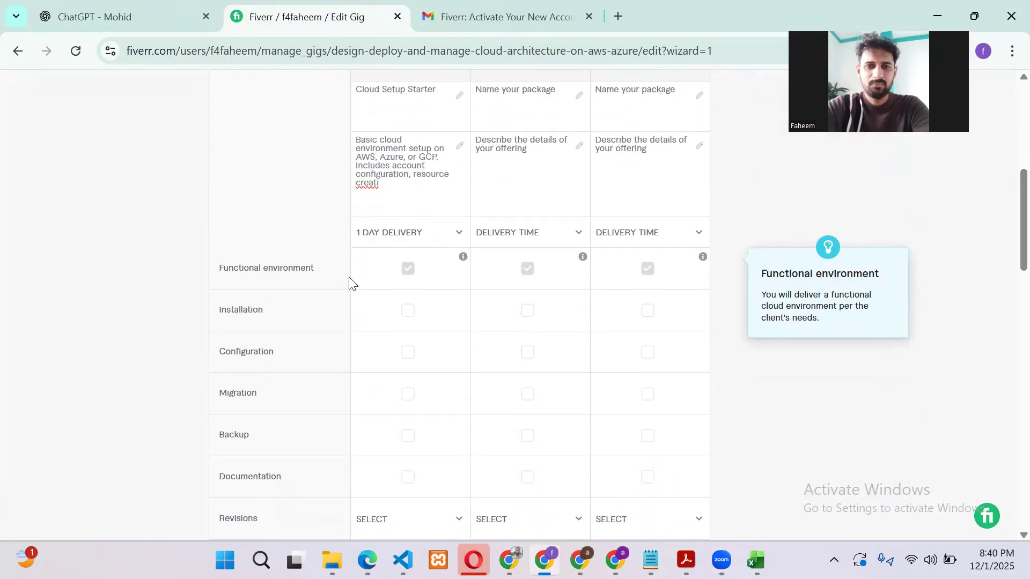
{"action": "left_click", "coordinate": [408, 314]}
{"action": "left_click", "coordinate": [407, 352]}
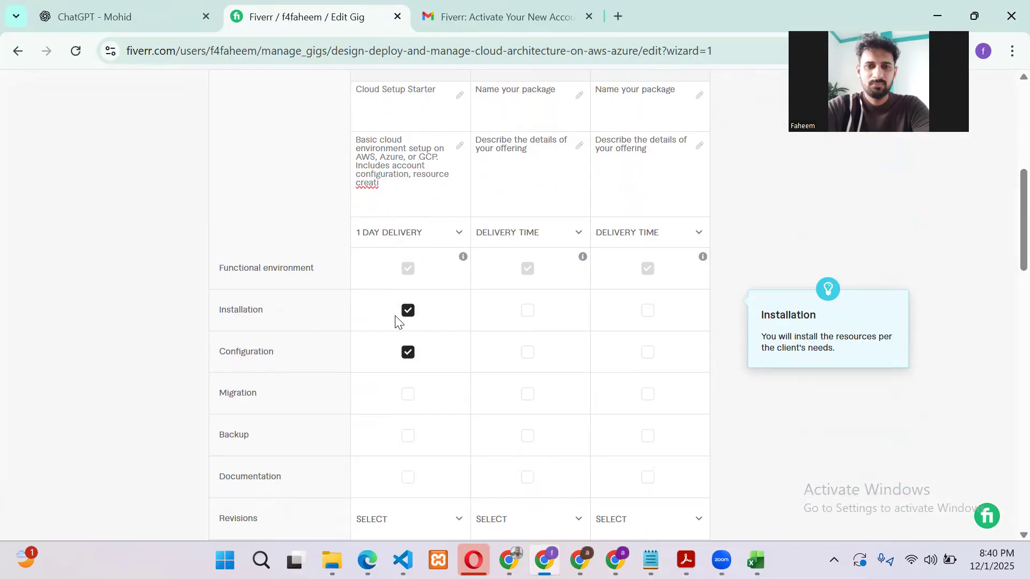
{"action": "scroll", "coordinate": [1004, 279], "scroll_direction": "down", "scroll_amount": 3}
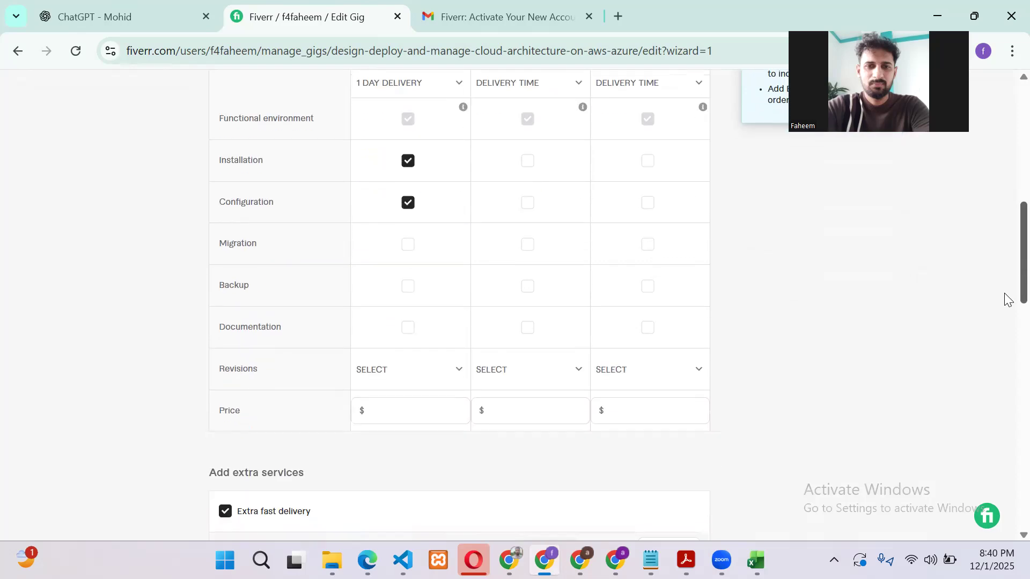
{"action": "left_click", "coordinate": [423, 349]}
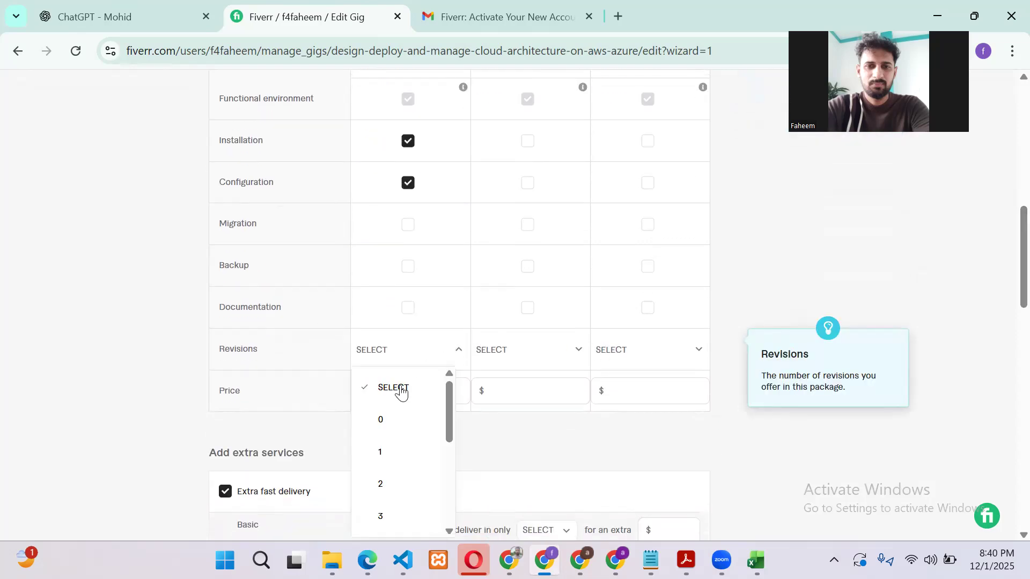
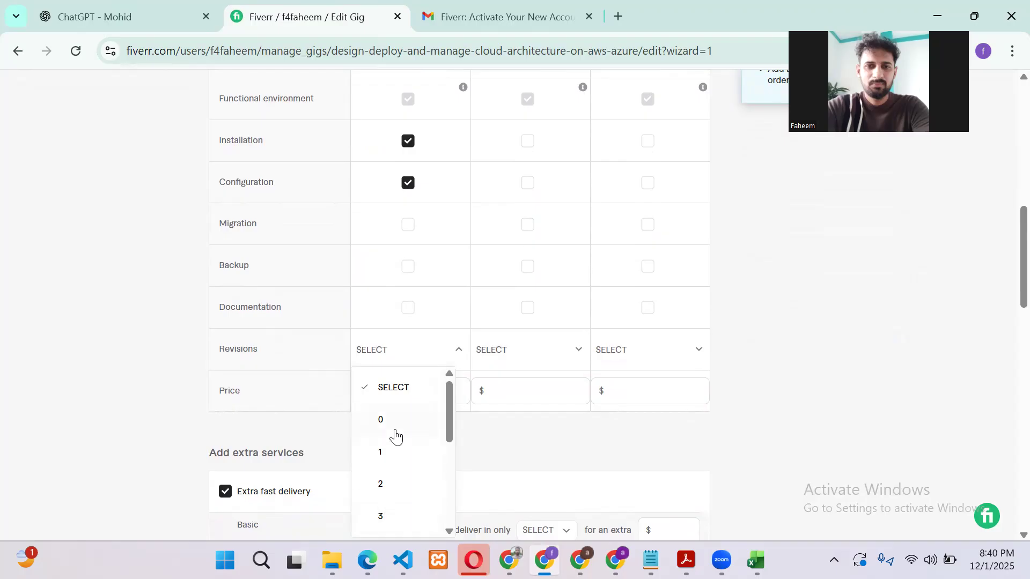
Set the Basic package's revisions to 0 and look over the gig's extra services.
{"action": "left_click", "coordinate": [394, 421]}
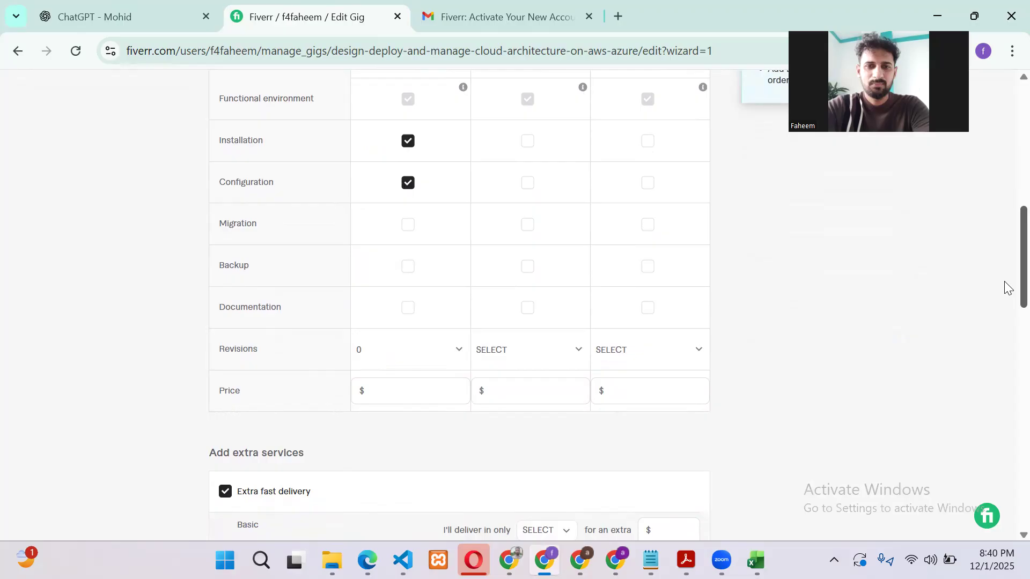
{"action": "scroll", "coordinate": [1005, 311], "scroll_direction": "down", "scroll_amount": 5}
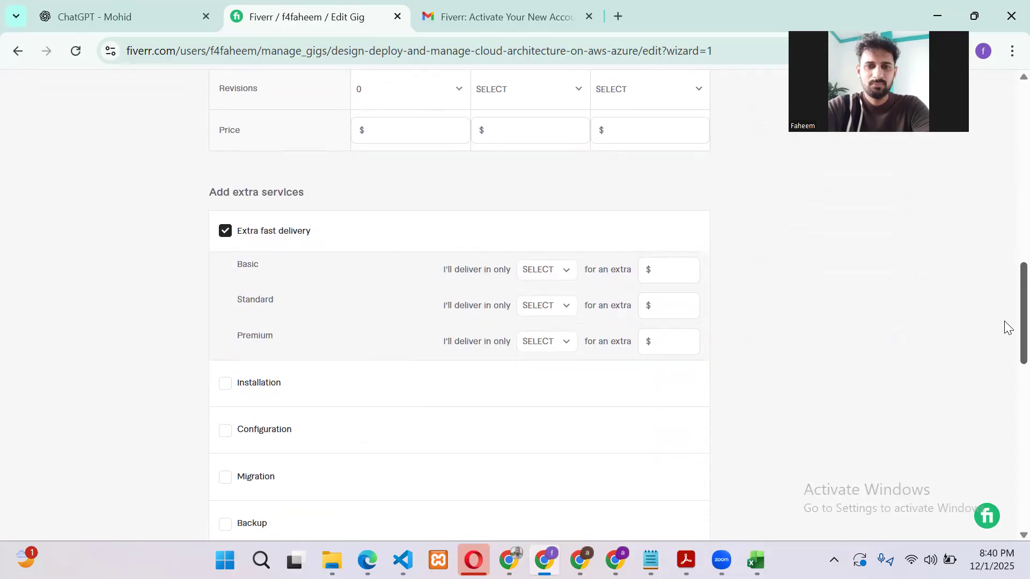
{"action": "scroll", "coordinate": [1005, 327], "scroll_direction": "down", "scroll_amount": 5}
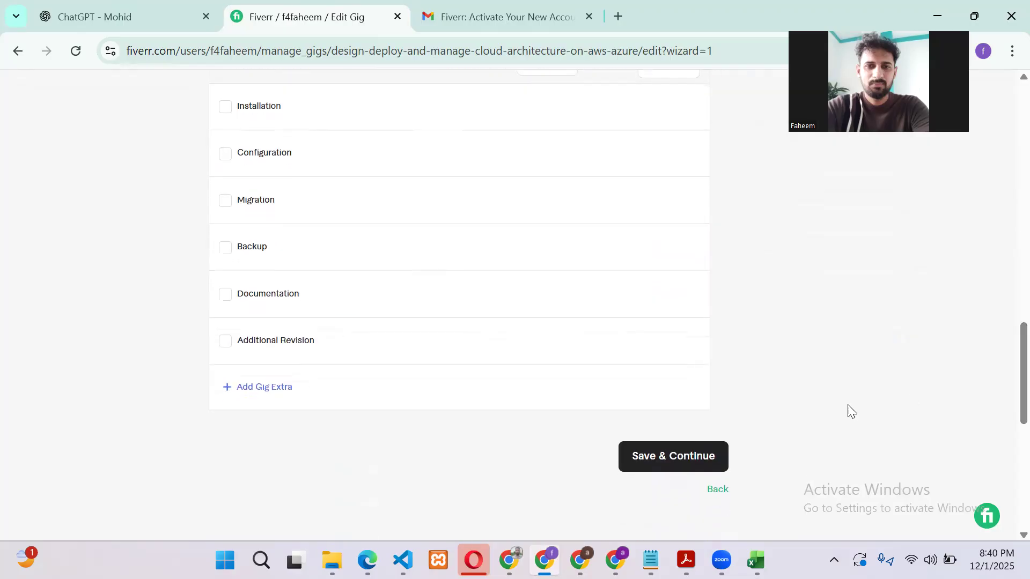
{"action": "scroll", "coordinate": [1005, 322], "scroll_direction": "up", "scroll_amount": 15}
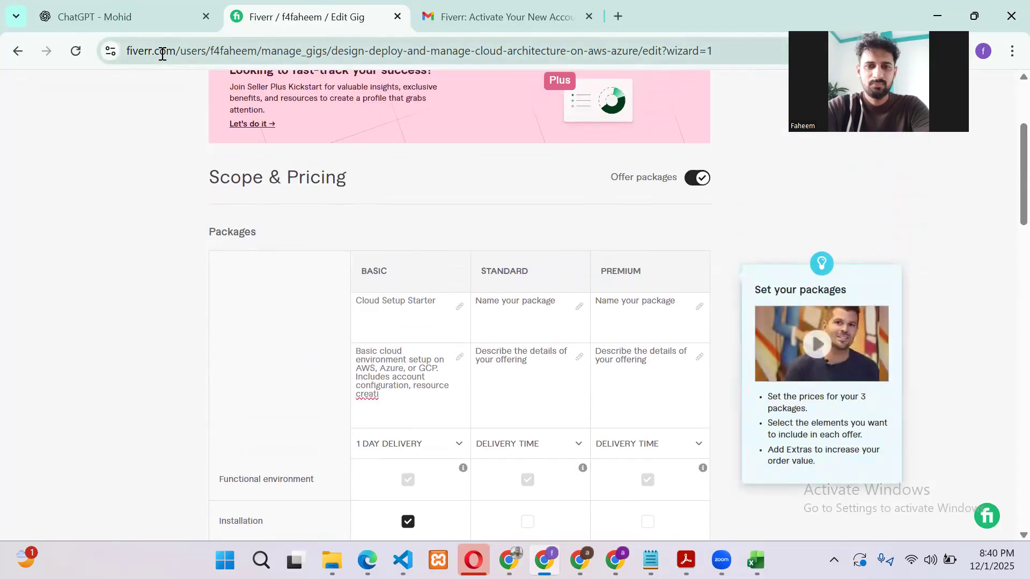
Copy "Cloud Deployment & Configuration" from ChatGPT's answer and enter it on Fiverr as the Standard package's name.
{"action": "left_click", "coordinate": [119, 7]}
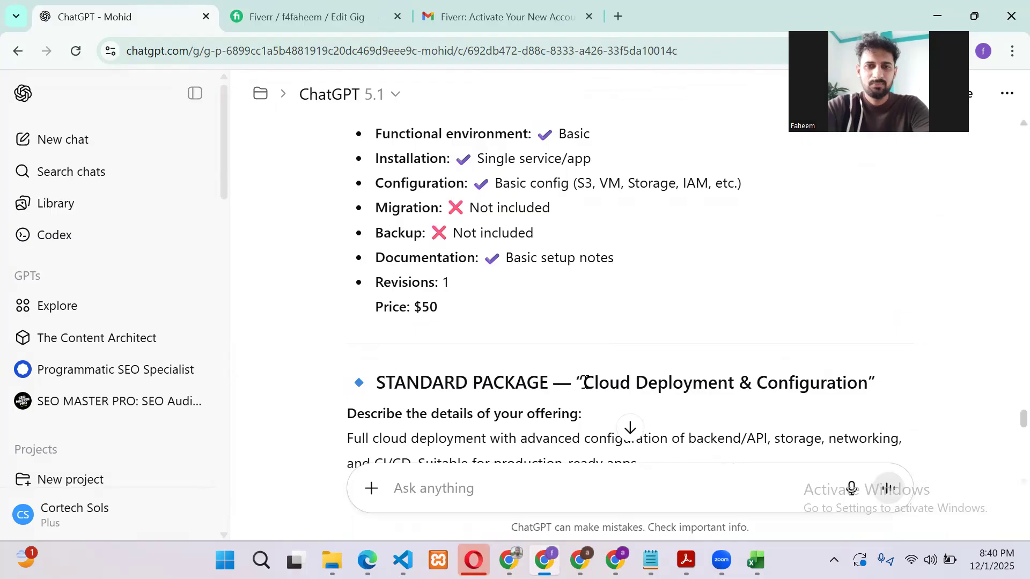
{"action": "left_click_drag", "start_coordinate": [596, 384], "coordinate": [717, 384]}
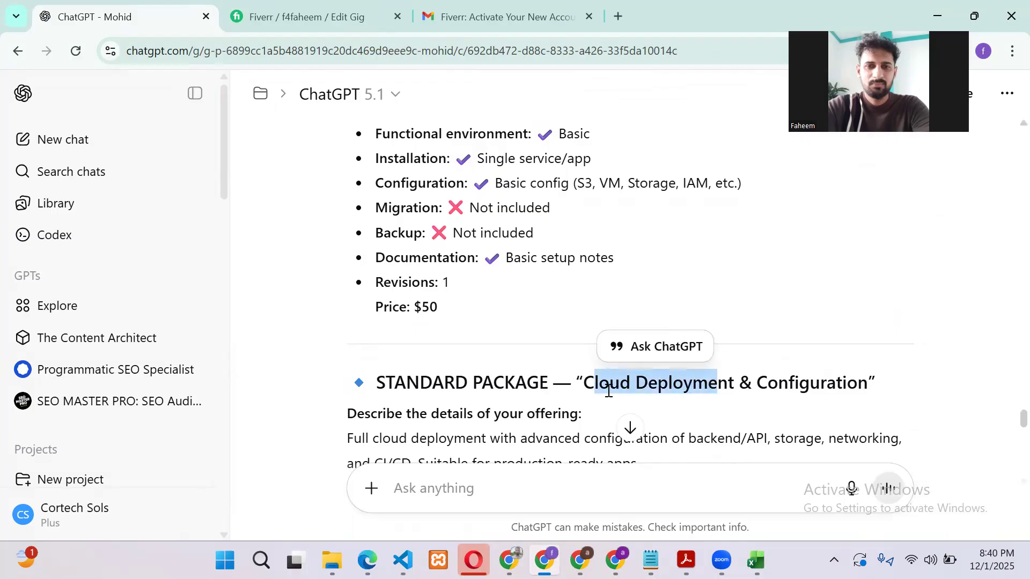
{"action": "left_click_drag", "start_coordinate": [586, 382], "coordinate": [866, 385]}
{"action": "key", "text": "ctrl+c"}
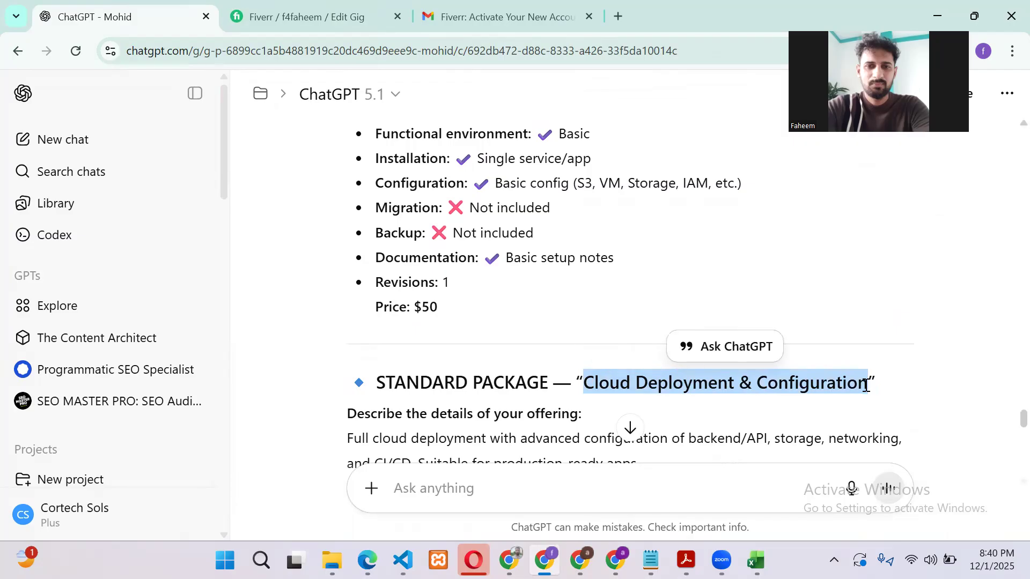
{"action": "left_click", "coordinate": [354, 16]}
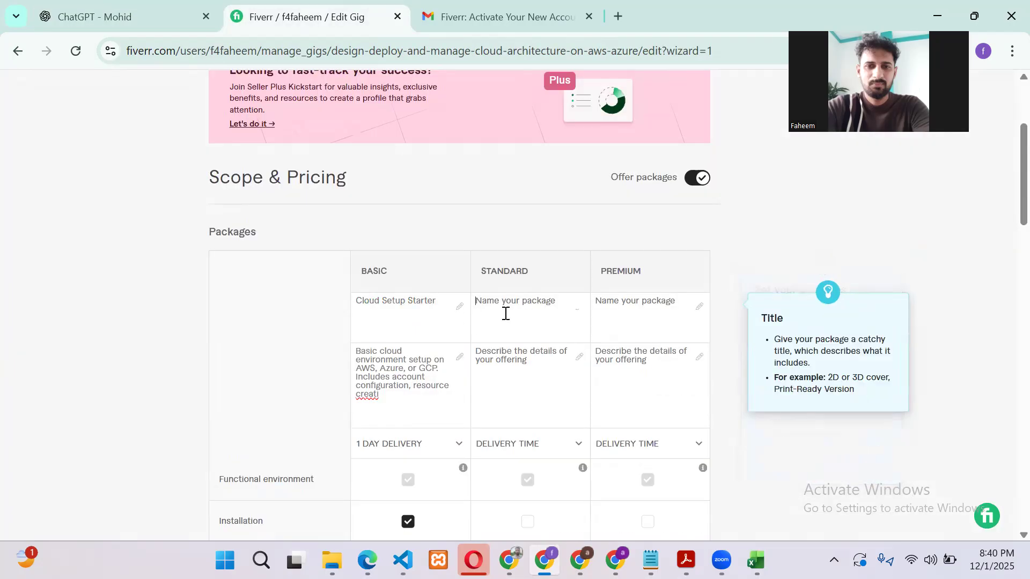
{"action": "key", "text": "ctrl+v"}
{"action": "left_click", "coordinate": [522, 377]}
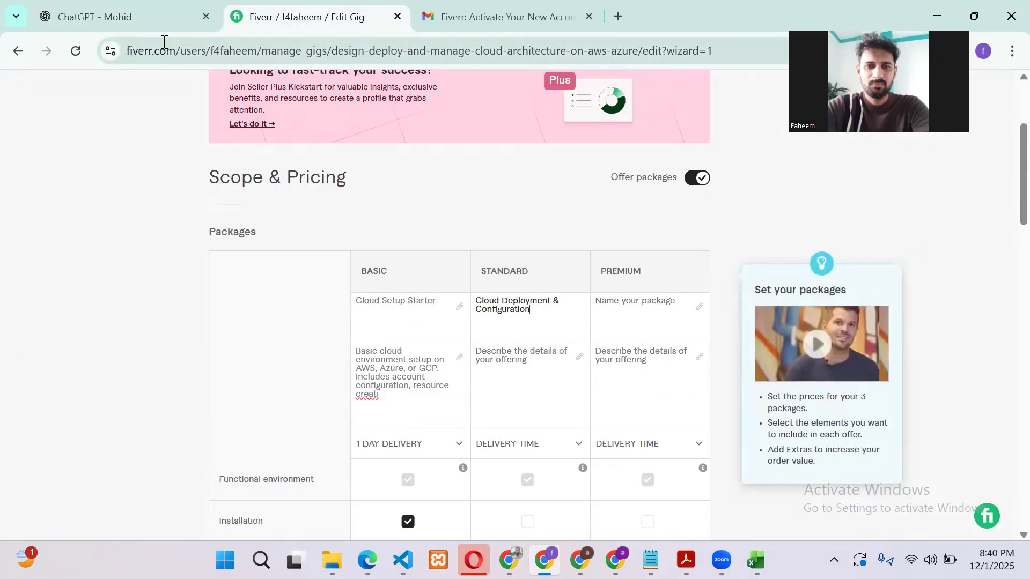
Copy the Standard package's description, "Full cloud deployment with advanced configuration…", from ChatGPT's answer and enter it as that package's offering details on Fiverr.
{"action": "left_click", "coordinate": [126, 7]}
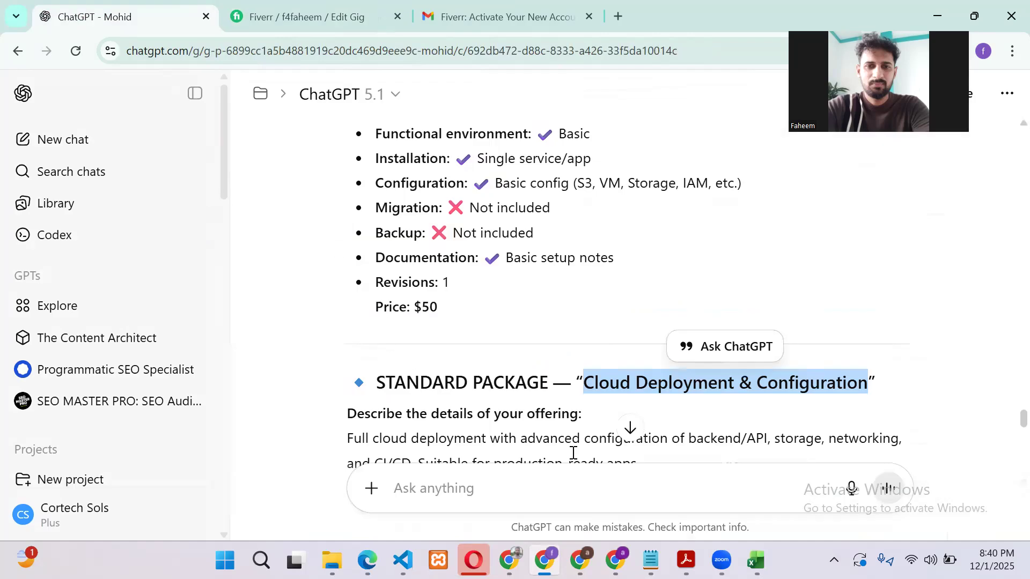
{"action": "left_click_drag", "start_coordinate": [352, 433], "coordinate": [439, 482]}
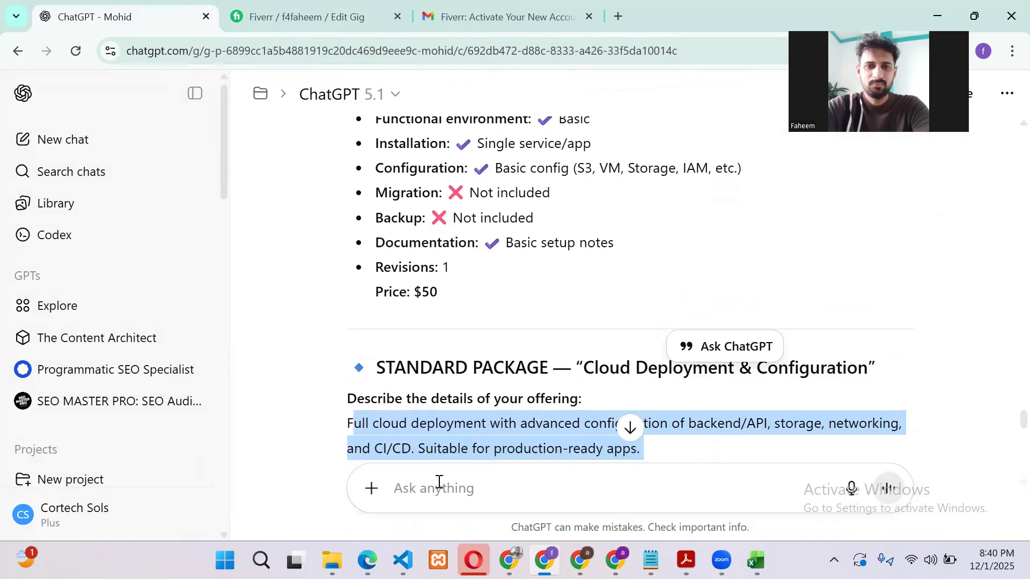
{"action": "scroll", "coordinate": [438, 482], "scroll_direction": "down", "scroll_amount": 3}
{"action": "left_click", "coordinate": [497, 302]}
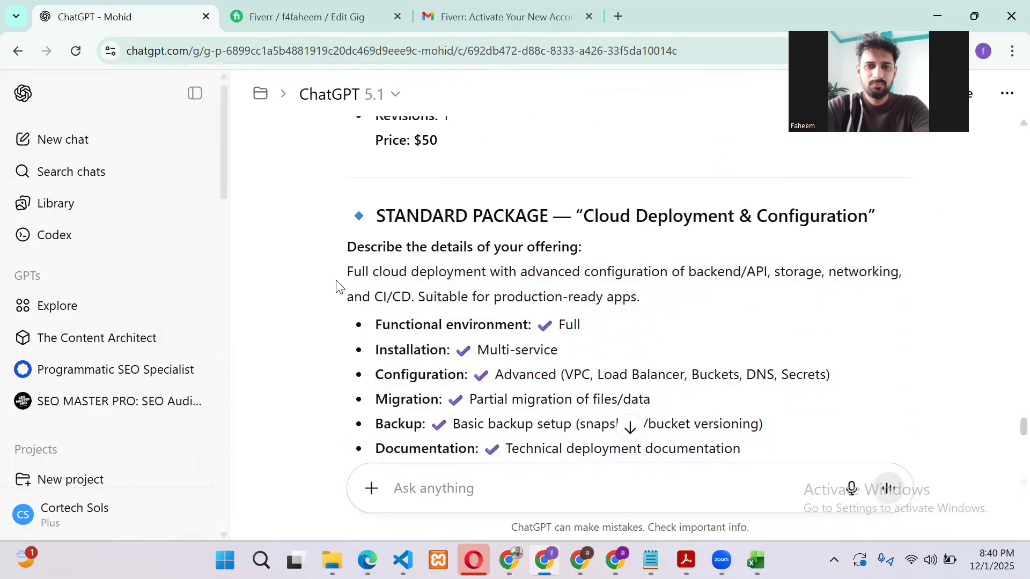
{"action": "left_click_drag", "start_coordinate": [347, 272], "coordinate": [439, 333]}
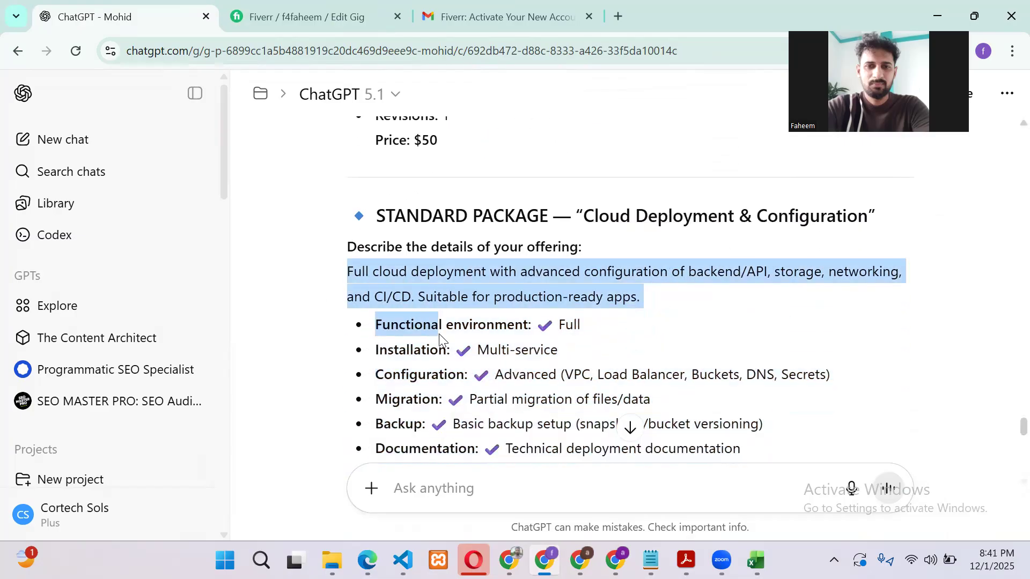
{"action": "left_click_drag", "start_coordinate": [439, 333], "coordinate": [645, 256]}
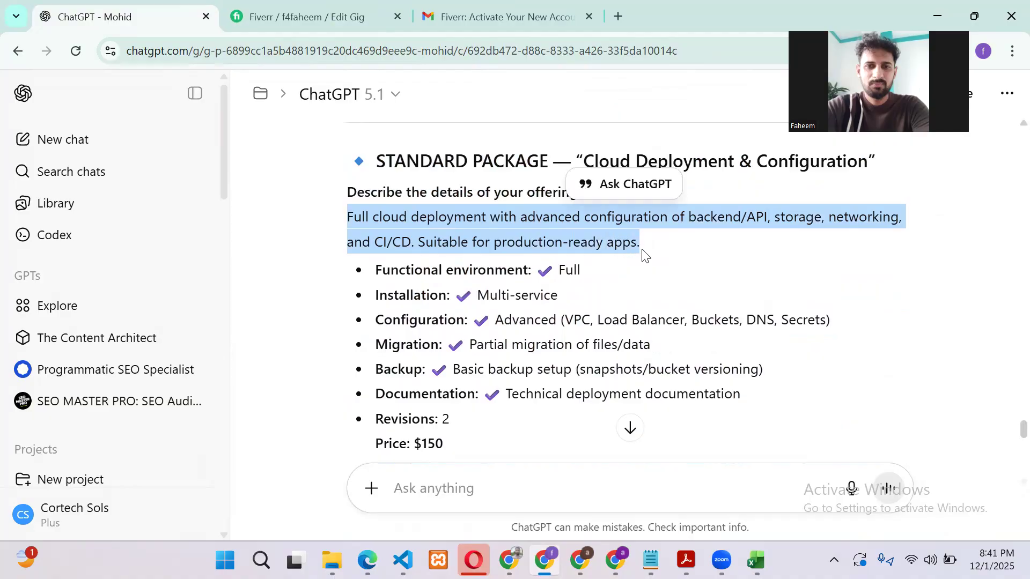
{"action": "left_click", "coordinate": [322, 17]}
{"action": "left_click", "coordinate": [504, 370]}
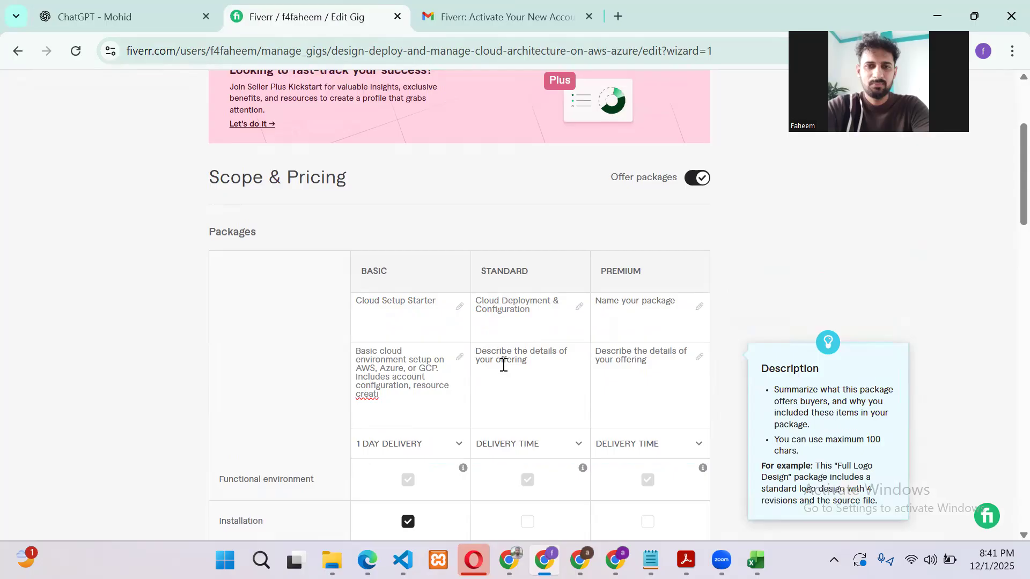
{"action": "type", "text": "Full cloud deployment with advanced configuration of backend/API, storage, networking, and CI/CD. Su"}
Set the Standard package's delivery time to 3 days and its revisions to 1.
{"action": "left_click", "coordinate": [530, 444]}
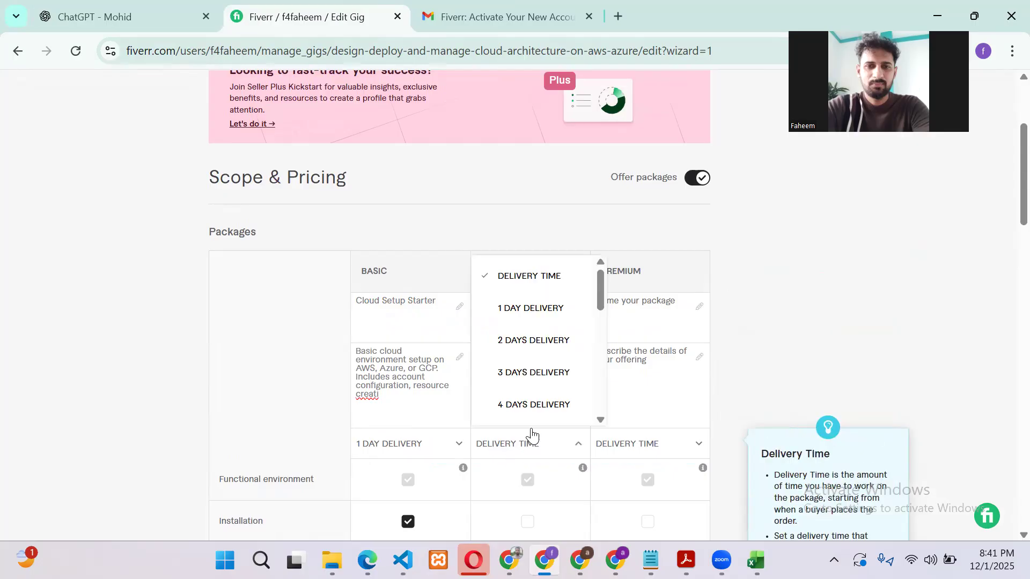
{"action": "left_click", "coordinate": [531, 371]}
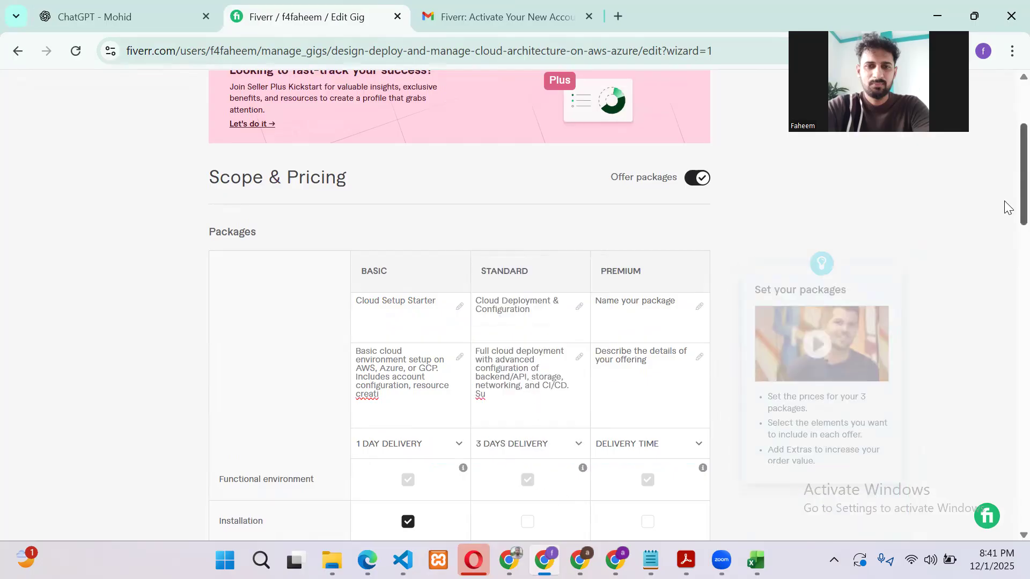
{"action": "scroll", "coordinate": [1005, 231], "scroll_direction": "down", "scroll_amount": 6}
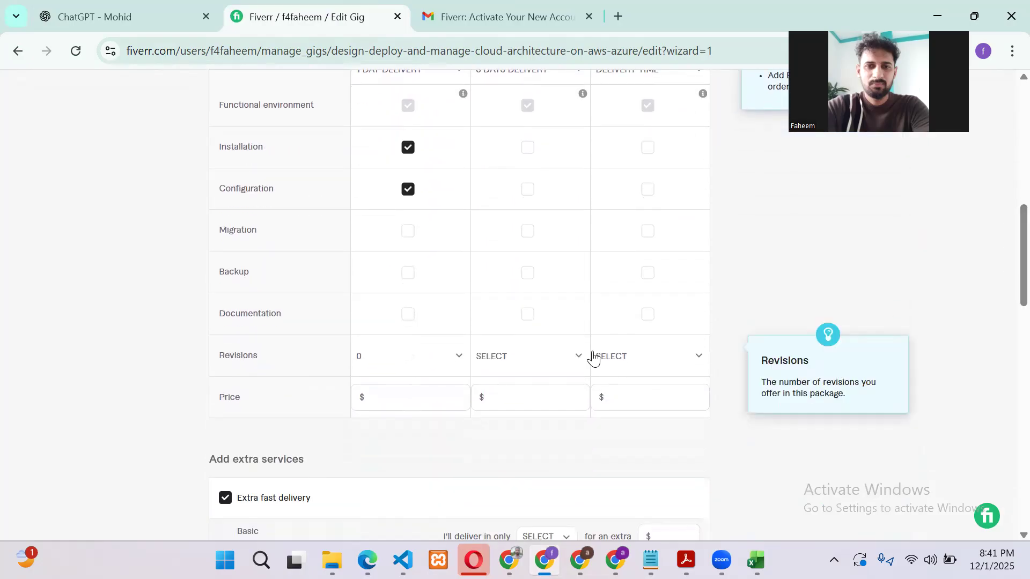
{"action": "left_click", "coordinate": [533, 358]}
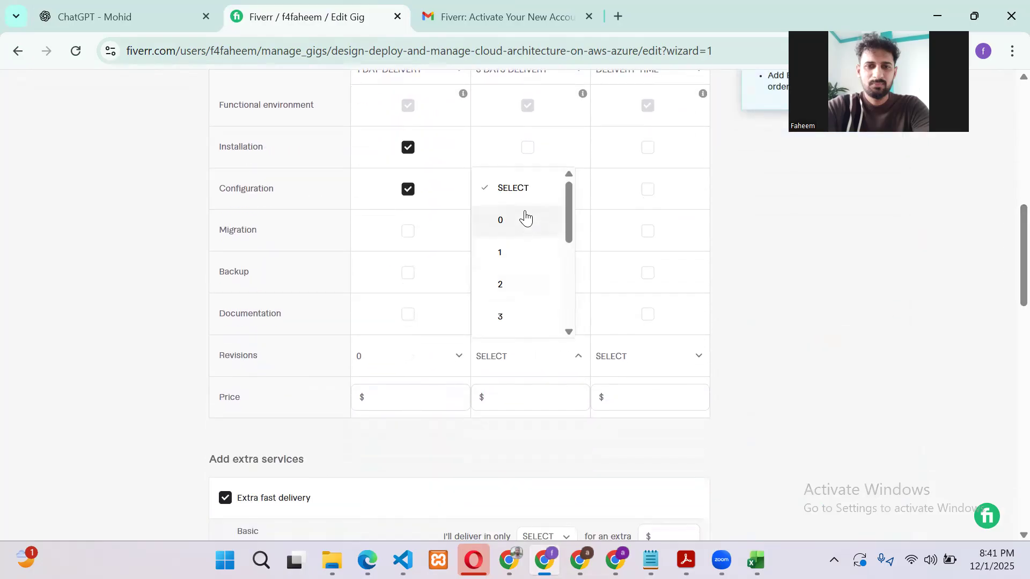
{"action": "left_click", "coordinate": [513, 256]}
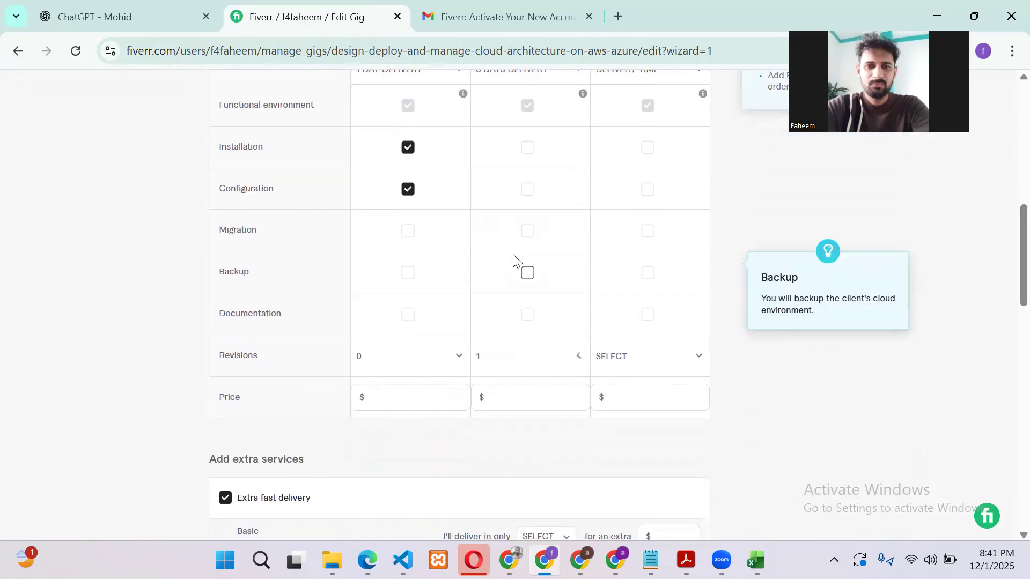
Set the package prices to $20 for Basic, $50 for Standard and $100 for Premium.
{"action": "left_click", "coordinate": [399, 395]}
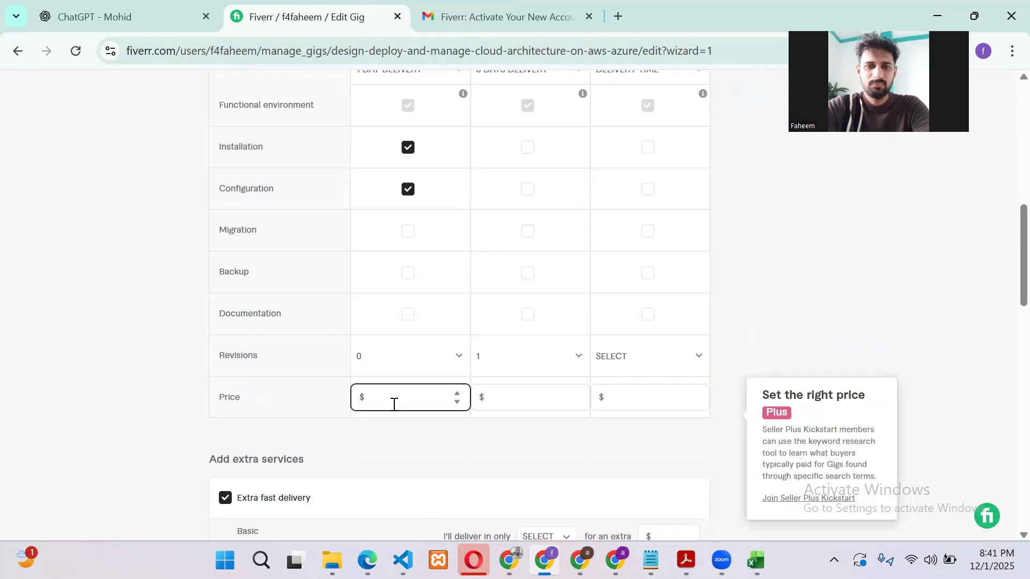
{"action": "type", "text": "20"}
{"action": "left_click", "coordinate": [511, 398]}
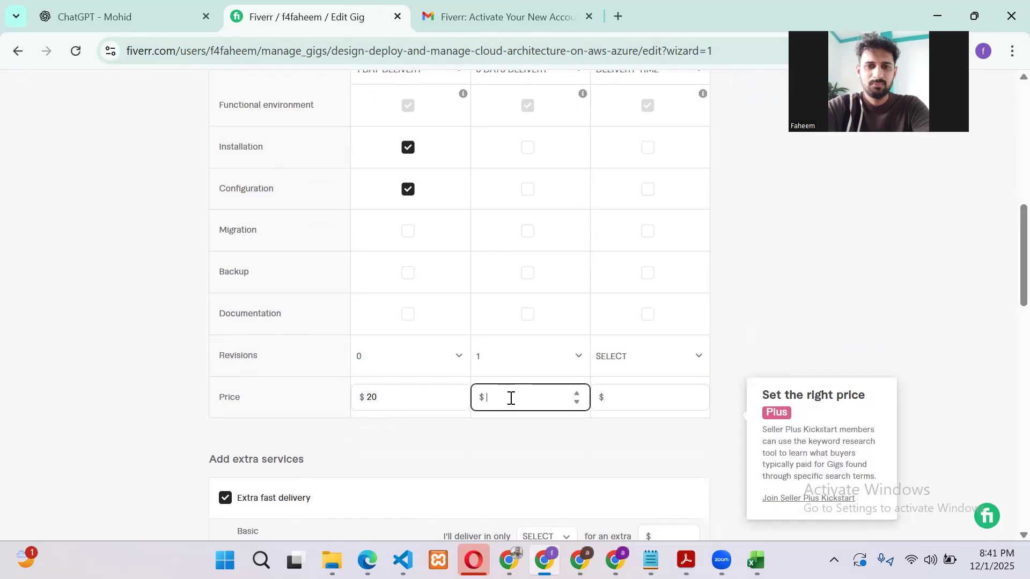
{"action": "left_click", "coordinate": [634, 397]}
{"action": "type", "text": "100"}
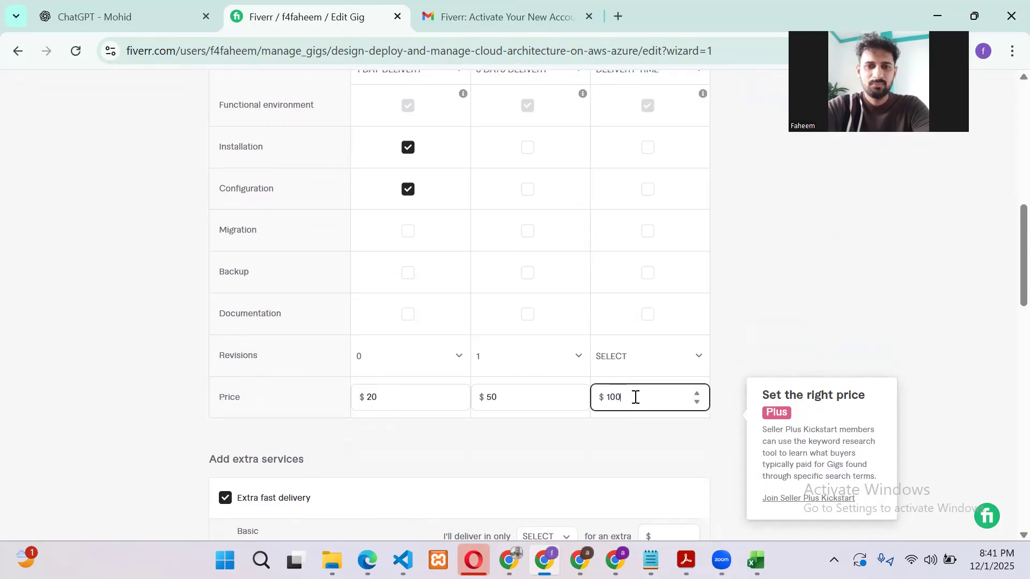
Set the Premium package's revisions to 2 and its delivery time to 6 days.
{"action": "left_click", "coordinate": [622, 356]}
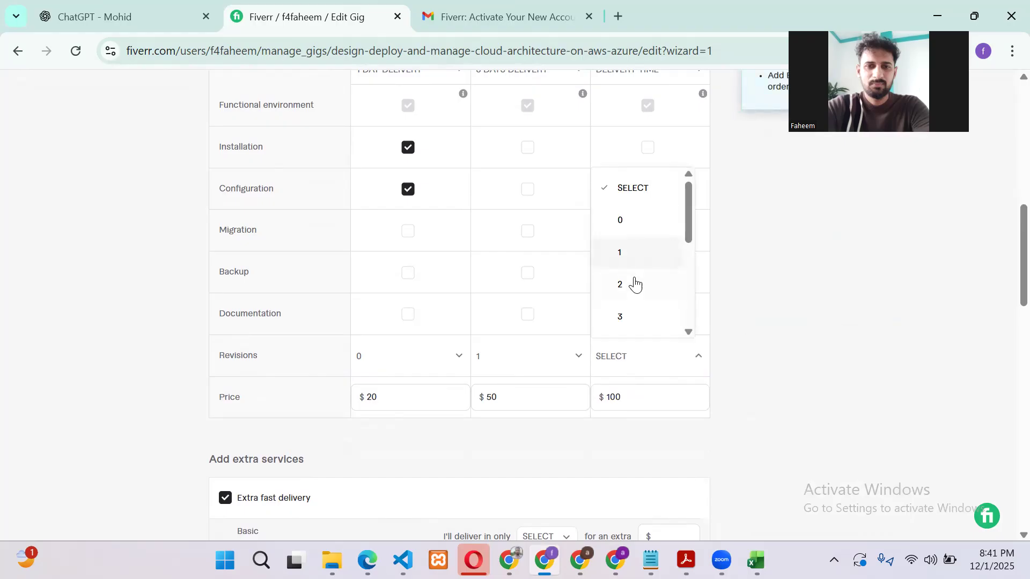
{"action": "left_click", "coordinate": [634, 284]}
{"action": "scroll", "coordinate": [1005, 284], "scroll_direction": "up", "scroll_amount": 1}
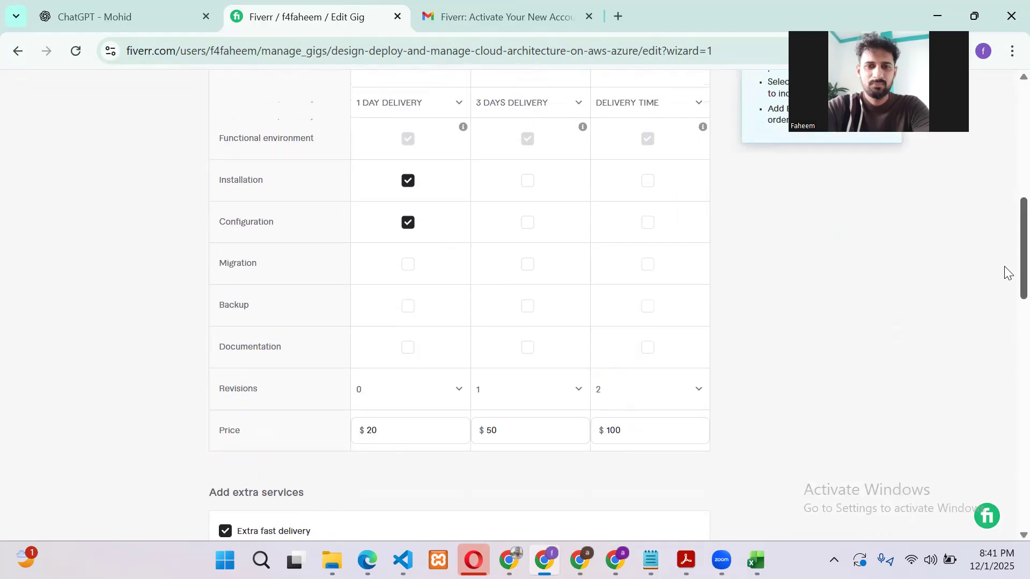
{"action": "scroll", "coordinate": [1005, 274], "scroll_direction": "up", "scroll_amount": 5}
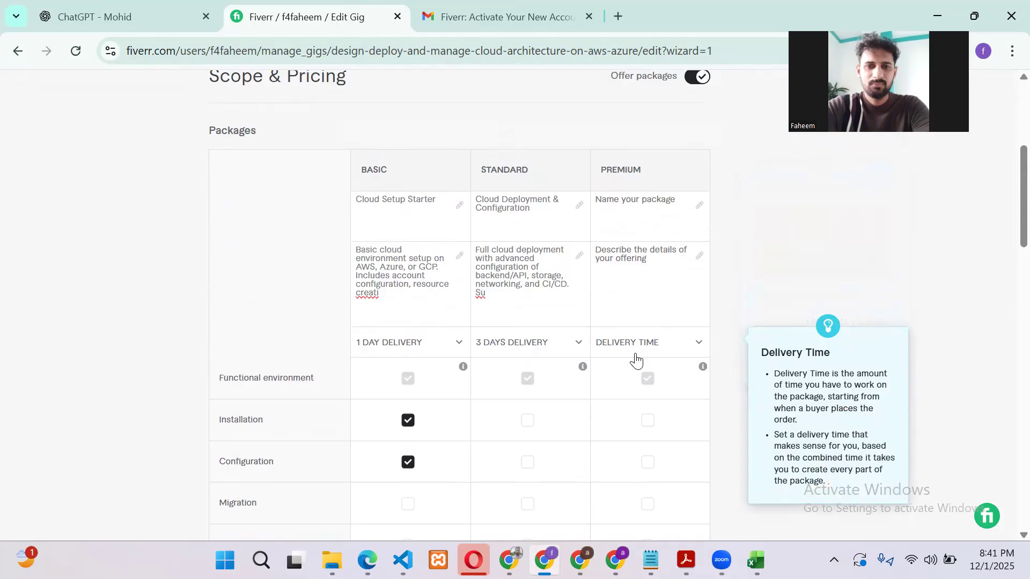
{"action": "left_click", "coordinate": [633, 348]}
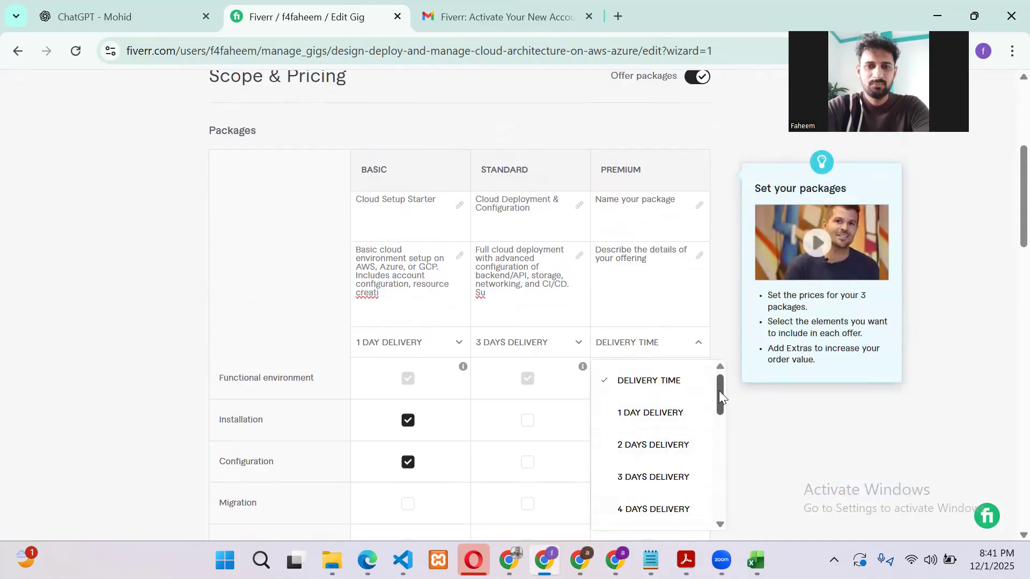
{"action": "left_click_drag", "start_coordinate": [719, 397], "coordinate": [719, 418]}
{"action": "left_click", "coordinate": [637, 469]}
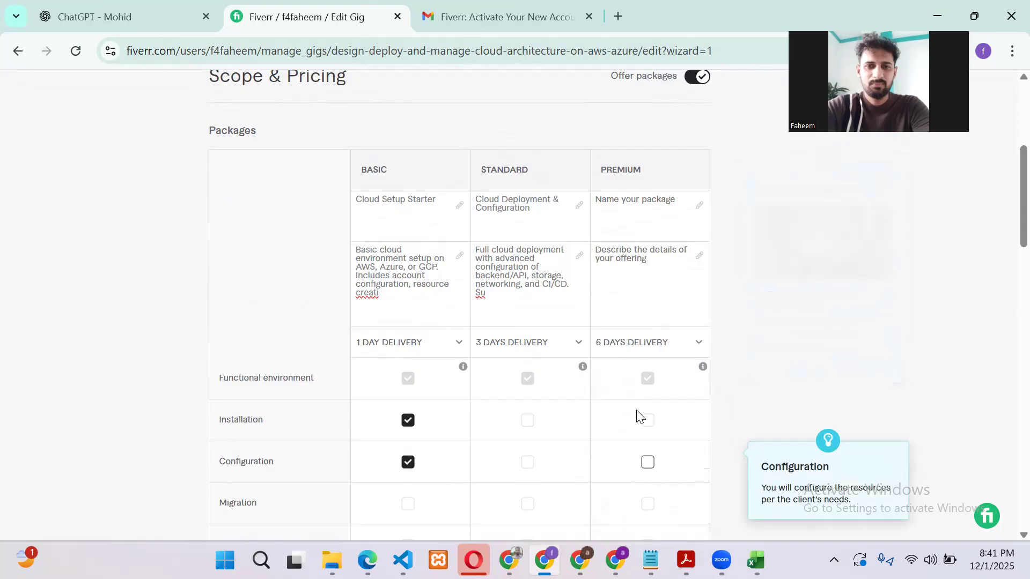
Copy "End-to-End Cloud Architecture & Migration" from ChatGPT's answer and enter it on Fiverr as the Premium package's name.
{"action": "left_click", "coordinate": [136, 7]}
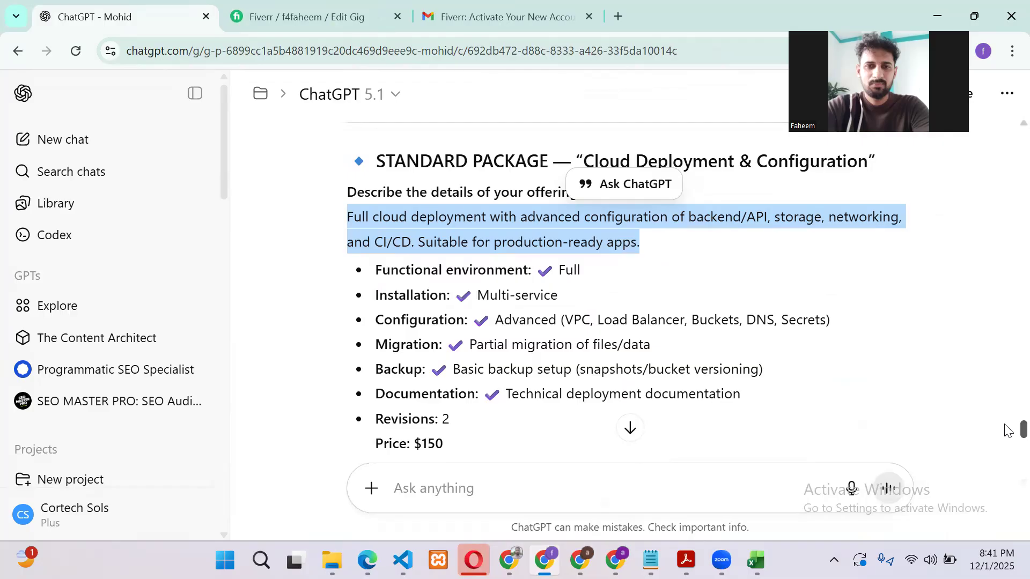
{"action": "scroll", "coordinate": [681, 359], "scroll_direction": "down", "scroll_amount": 5}
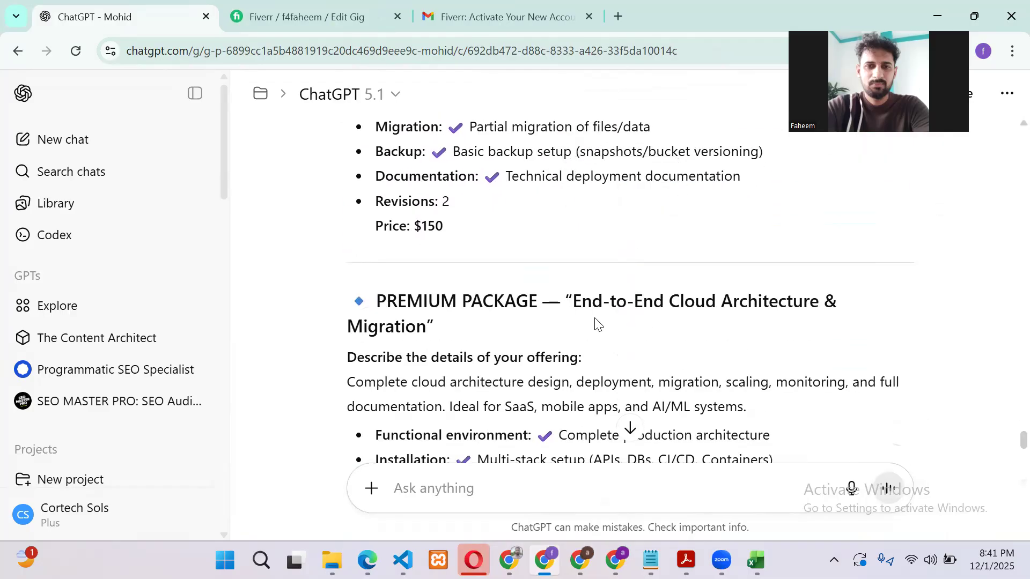
{"action": "left_click_drag", "start_coordinate": [575, 299], "coordinate": [428, 332]}
{"action": "key", "text": "ctrl+c"}
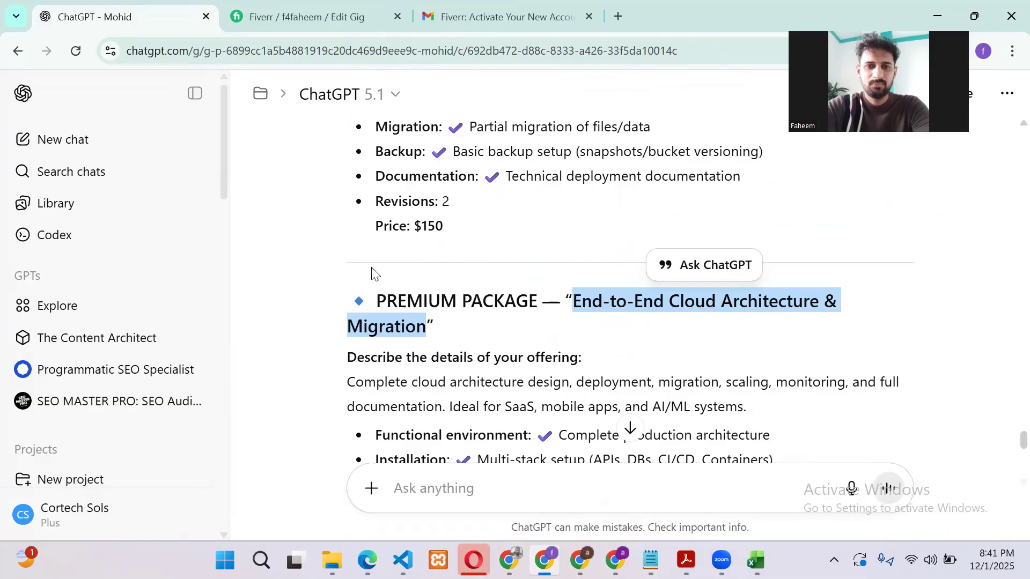
{"action": "left_click", "coordinate": [303, 16]}
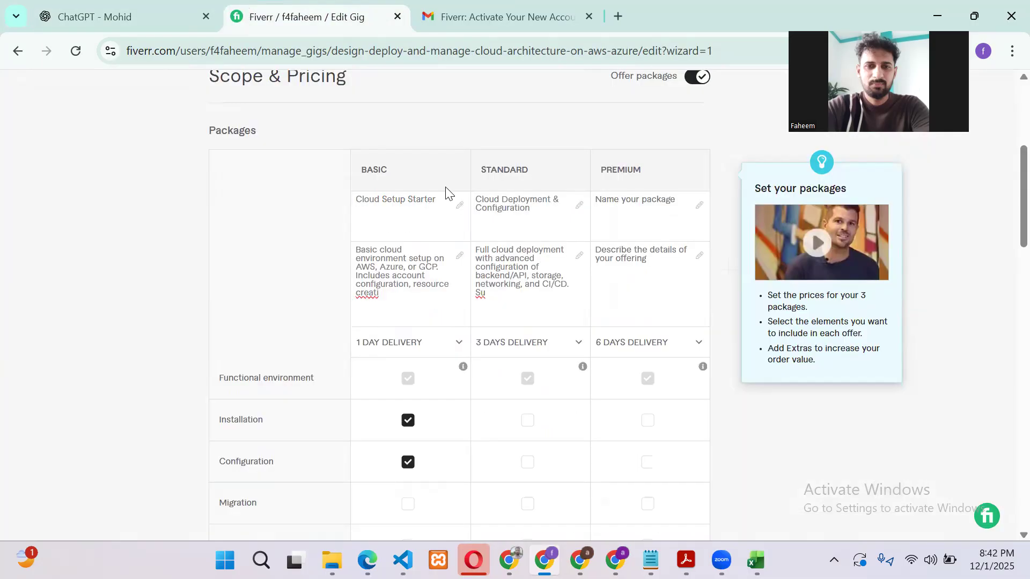
{"action": "left_click", "coordinate": [628, 276]}
{"action": "key", "text": "ctrl+v"}
{"action": "left_click", "coordinate": [619, 219]}
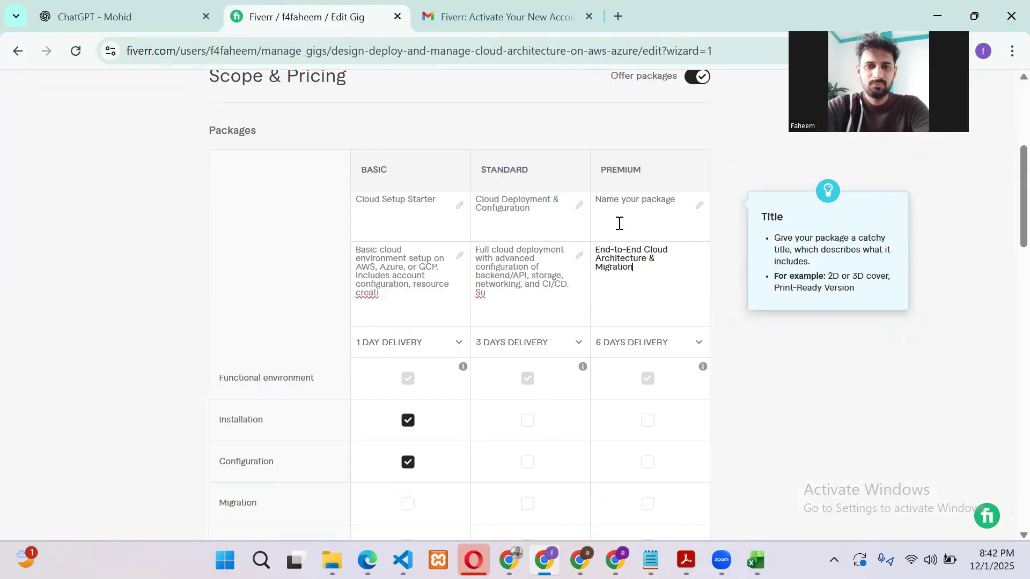
{"action": "key", "text": "ctrl+v"}
{"action": "left_click", "coordinate": [173, 85]}
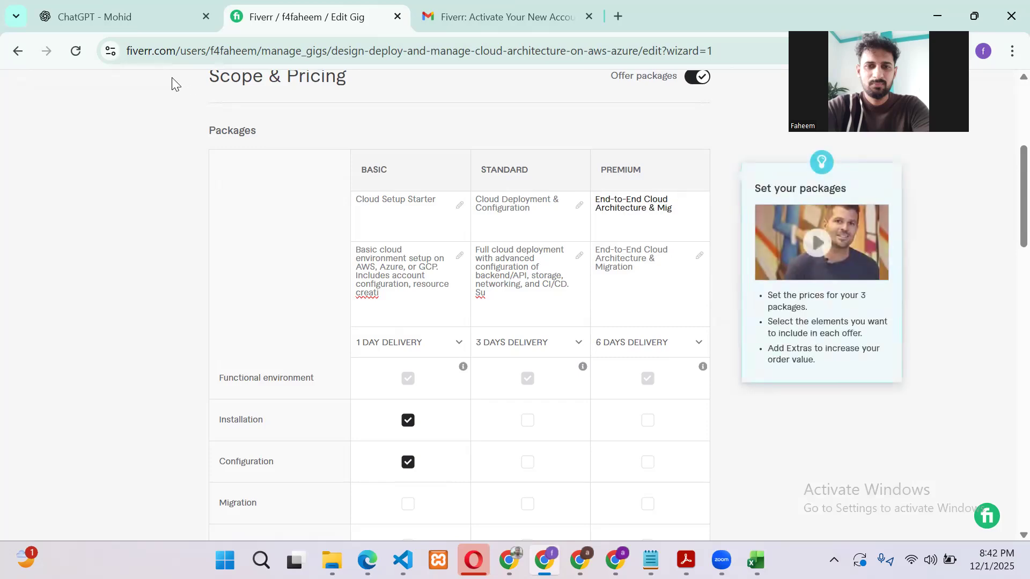
Replace the Premium package's description with ChatGPT's text, cut down to "Complete cloud architecture design, deployment, migration, scaling, monitoring".
{"action": "left_click", "coordinate": [94, 16]}
{"action": "left_click_drag", "start_coordinate": [348, 377], "coordinate": [763, 412]}
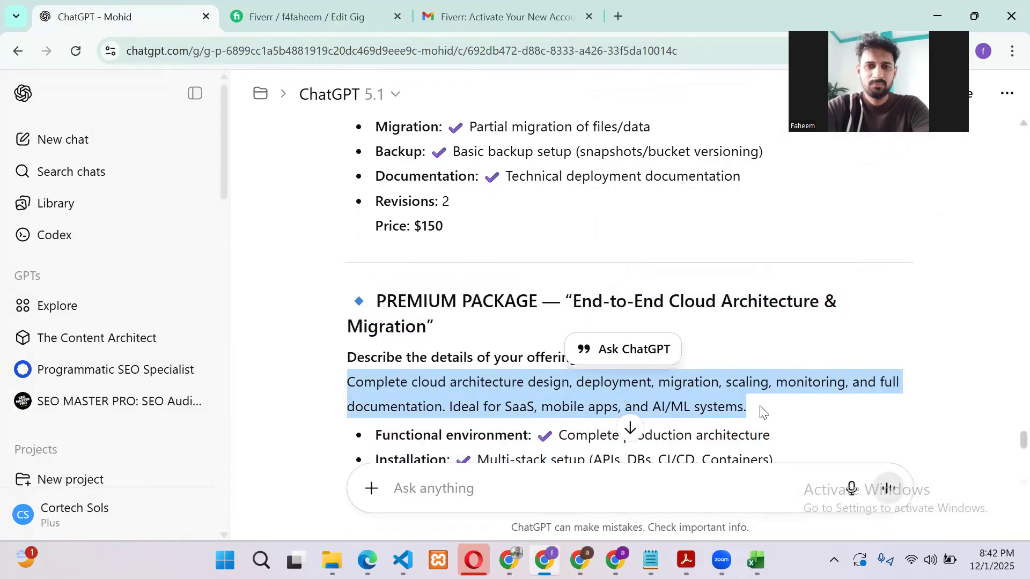
{"action": "left_click", "coordinate": [301, 19]}
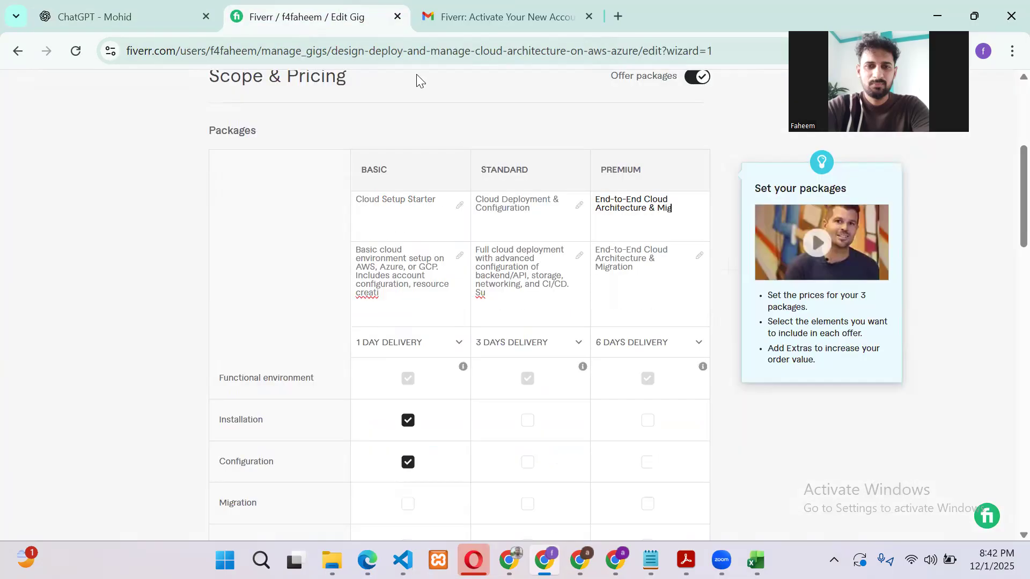
{"action": "left_click_drag", "start_coordinate": [633, 279], "coordinate": [596, 251]}
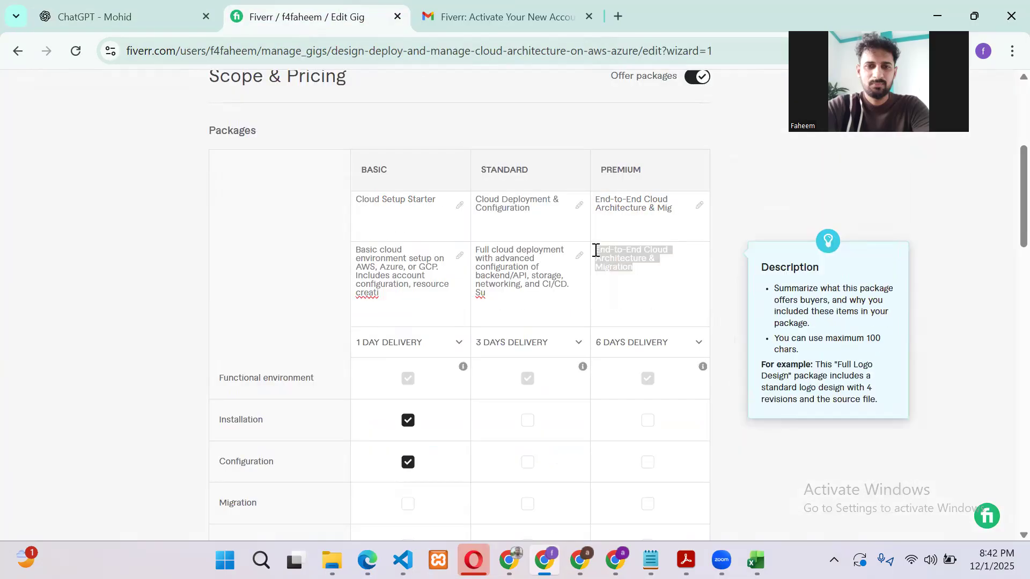
{"action": "type", "text": "Complete cloud architecture design, deployment, migration, scaling, monitoring, and full documentati"}
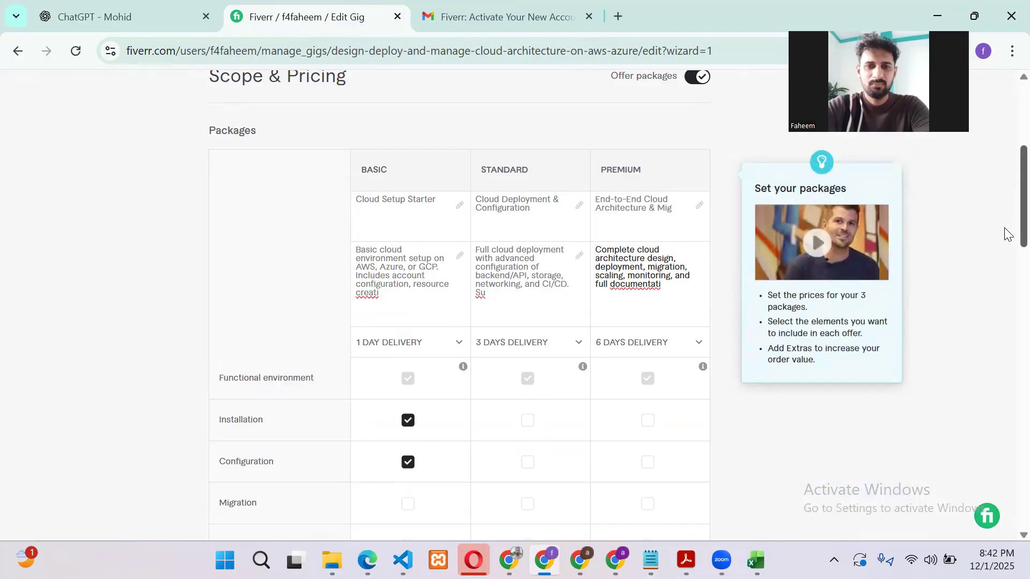
{"action": "scroll", "coordinate": [1006, 234], "scroll_direction": "down", "scroll_amount": 3}
{"action": "scroll", "coordinate": [1004, 234], "scroll_direction": "up", "scroll_amount": 2}
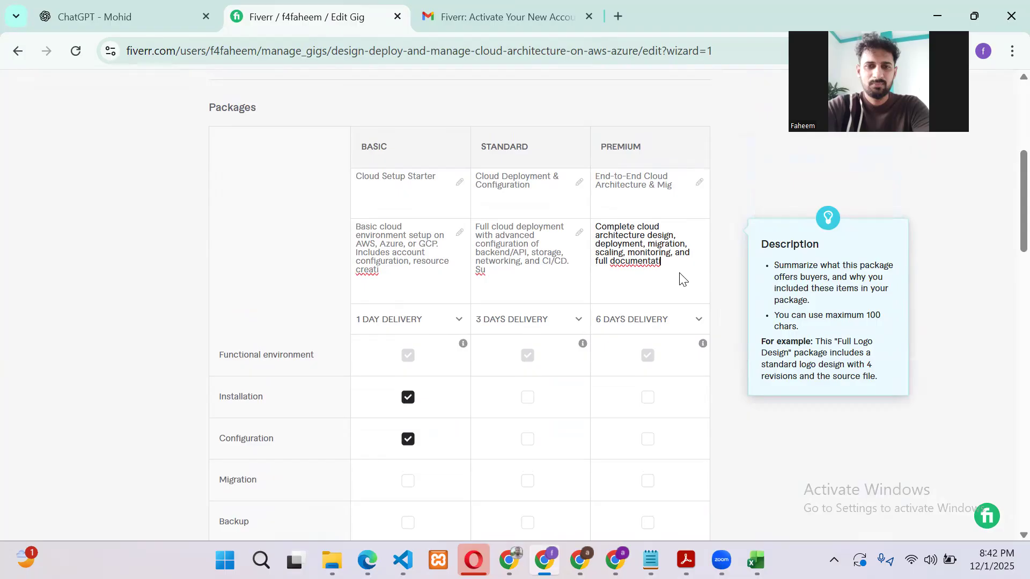
{"action": "key", "text": "BackSpace"}
{"action": "key", "text": "BackSpace"}
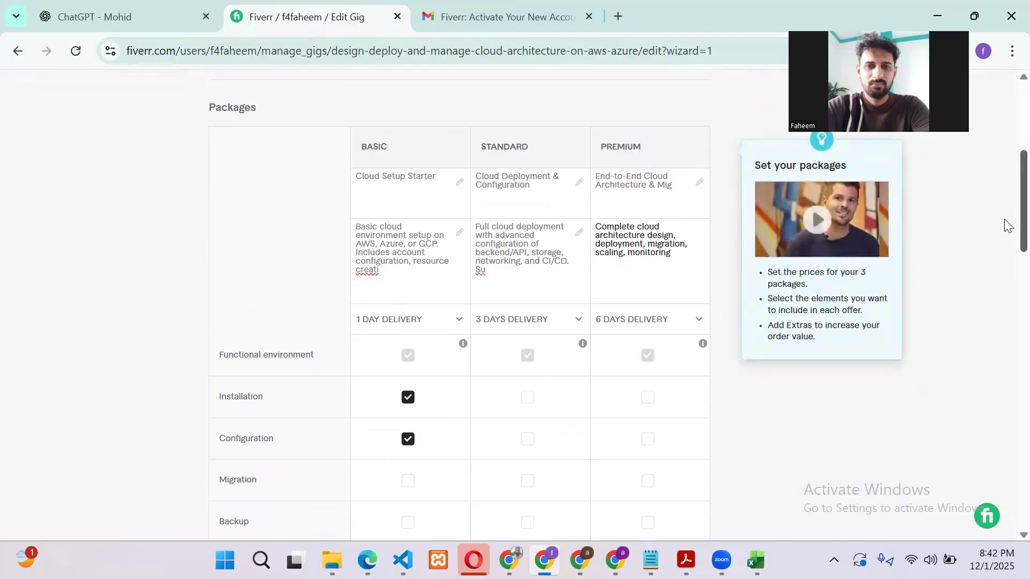
Save the package pricing without any gig extras and continue to the Description & FAQ stage.
{"action": "scroll", "coordinate": [1004, 219], "scroll_direction": "down", "scroll_amount": 3}
{"action": "scroll", "coordinate": [1007, 269], "scroll_direction": "down", "scroll_amount": 10}
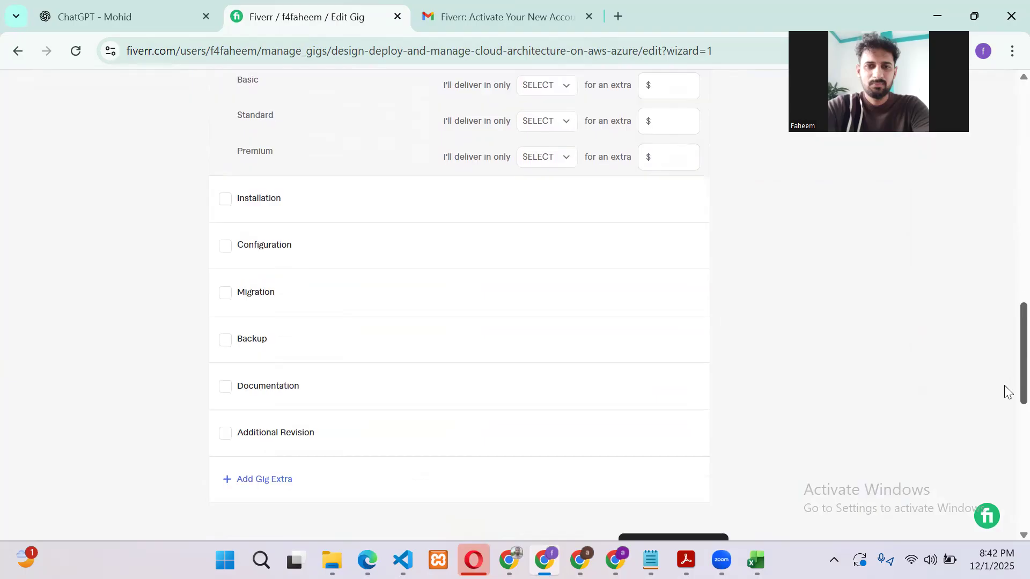
{"action": "left_click", "coordinate": [651, 359]}
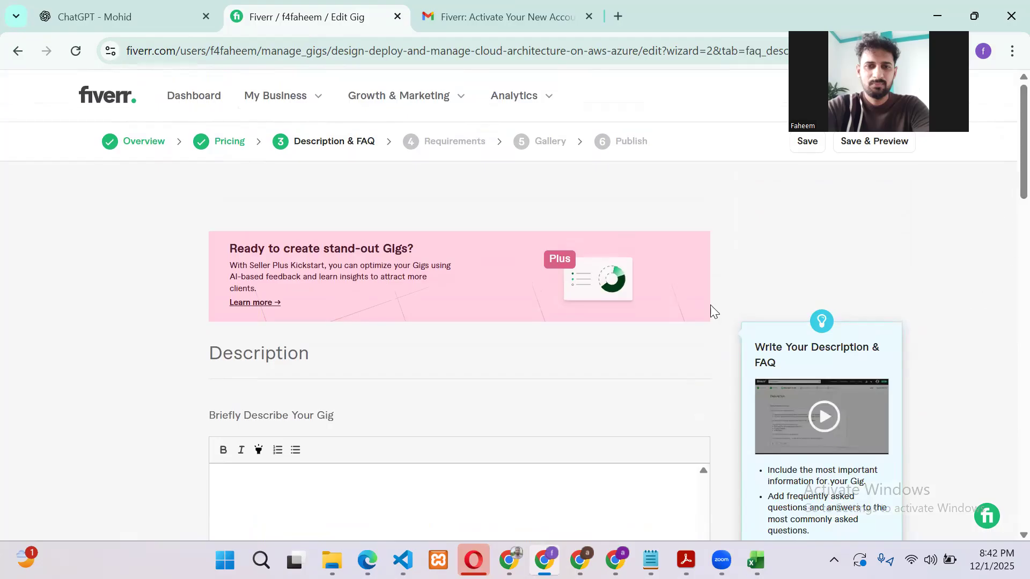
Copy the "Description" and "Briefly Describe Your Gig" headings from Fiverr and send them to ChatGPT as a prompt.
{"action": "left_click_drag", "start_coordinate": [210, 352], "coordinate": [334, 438]}
{"action": "key", "text": "ctrl+c"}
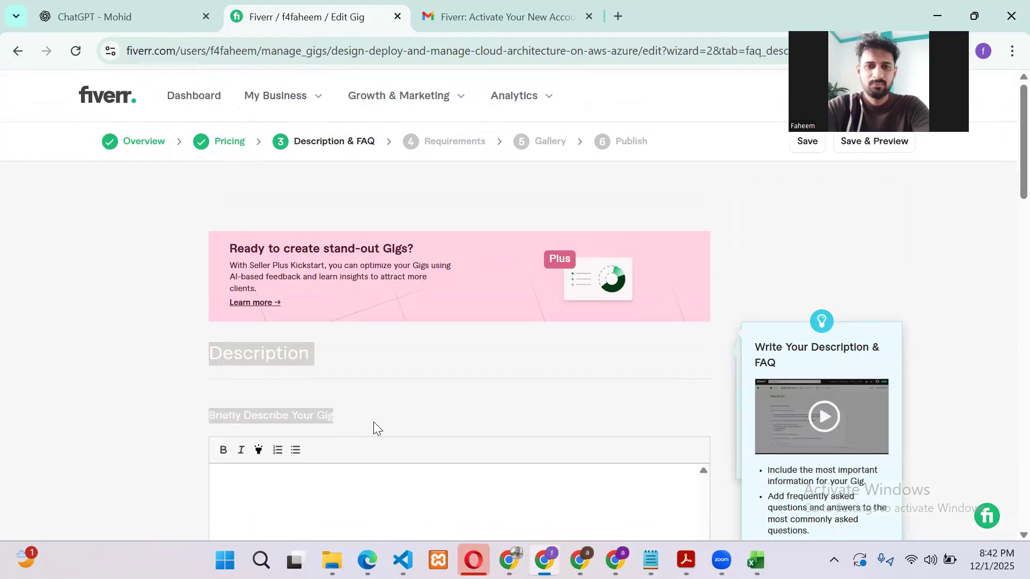
{"action": "left_click", "coordinate": [105, 18]}
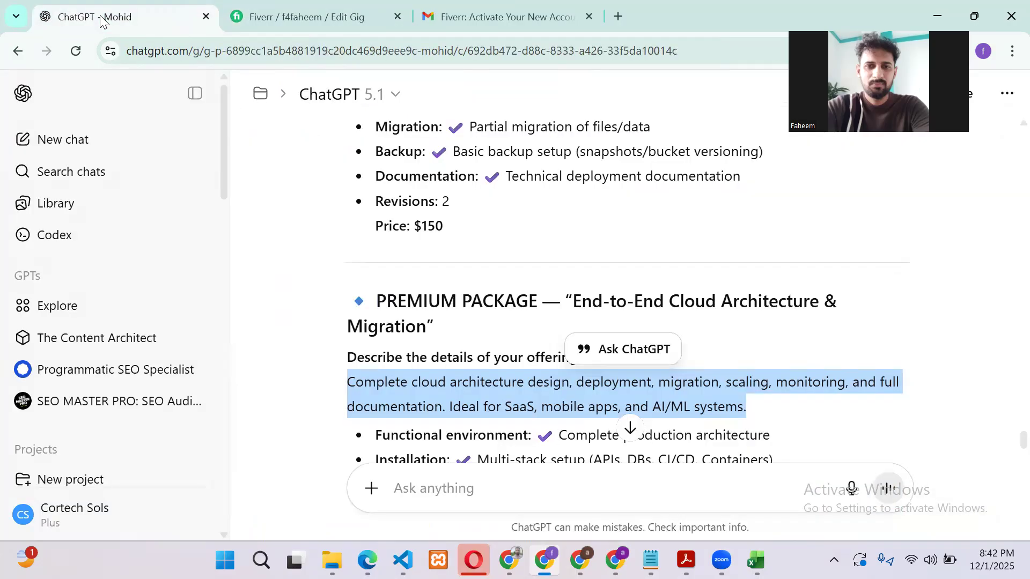
{"action": "left_click", "coordinate": [432, 489]}
{"action": "key", "text": "ctrl+v"}
{"action": "key", "text": "Return"}
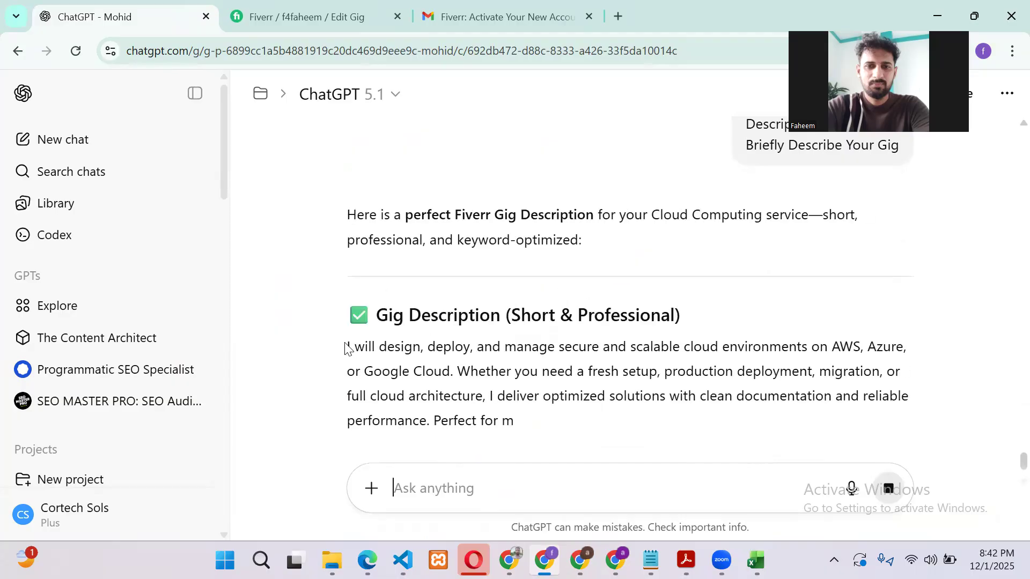
Copy ChatGPT's short professional gig description paragraph and enter it as the gig's description on Fiverr.
{"action": "left_click_drag", "start_coordinate": [345, 347], "coordinate": [866, 433]}
{"action": "key", "text": "ctrl+c"}
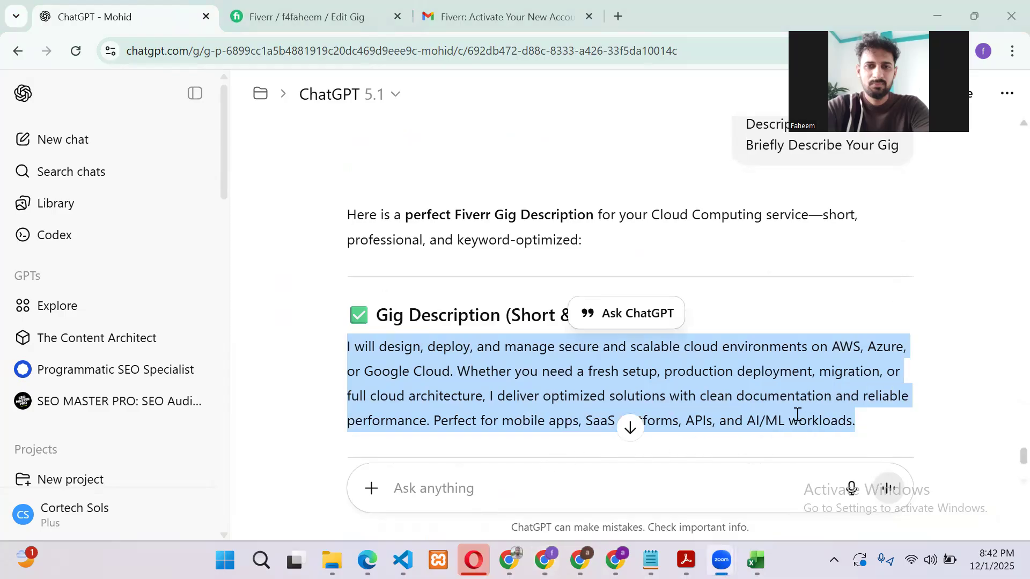
{"action": "key", "text": "ctrl+Tab"}
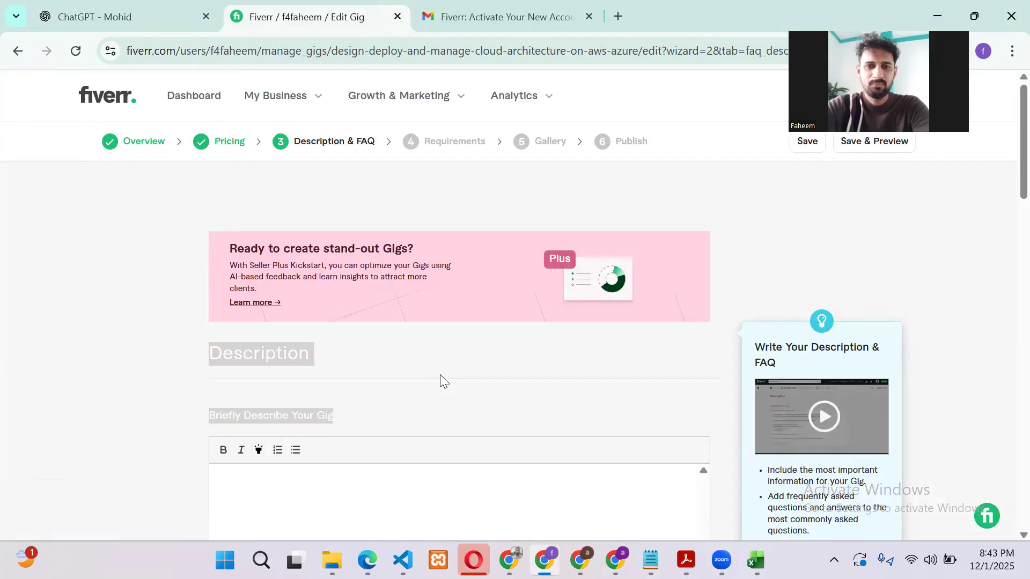
{"action": "left_click", "coordinate": [393, 487]}
{"action": "key", "text": "ctrl+v"}
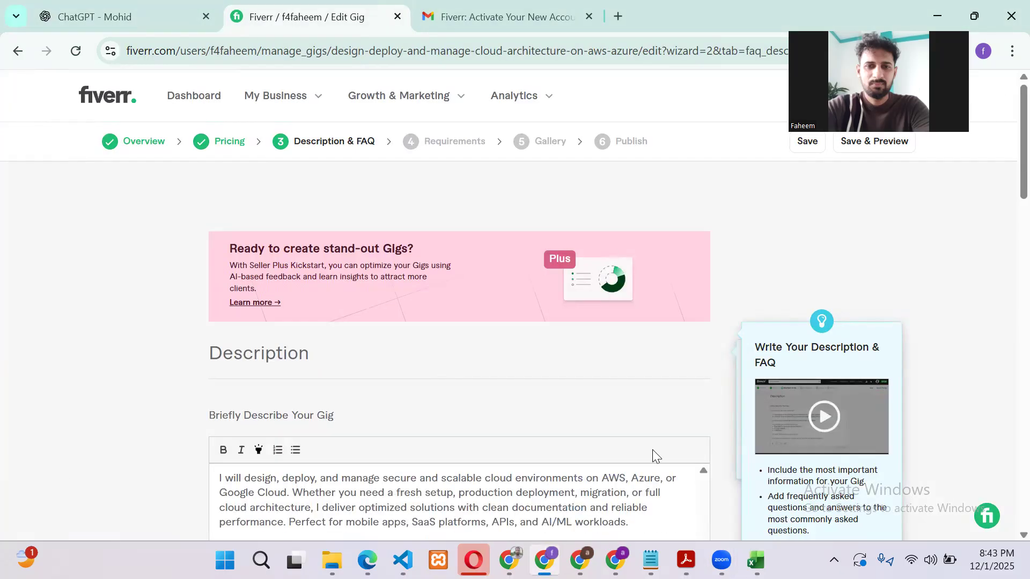
Save the gig description without adding any FAQ and continue to the Requirements stage.
{"action": "scroll", "coordinate": [1002, 231], "scroll_direction": "down", "scroll_amount": 6}
{"action": "scroll", "coordinate": [1007, 297], "scroll_direction": "down", "scroll_amount": 8}
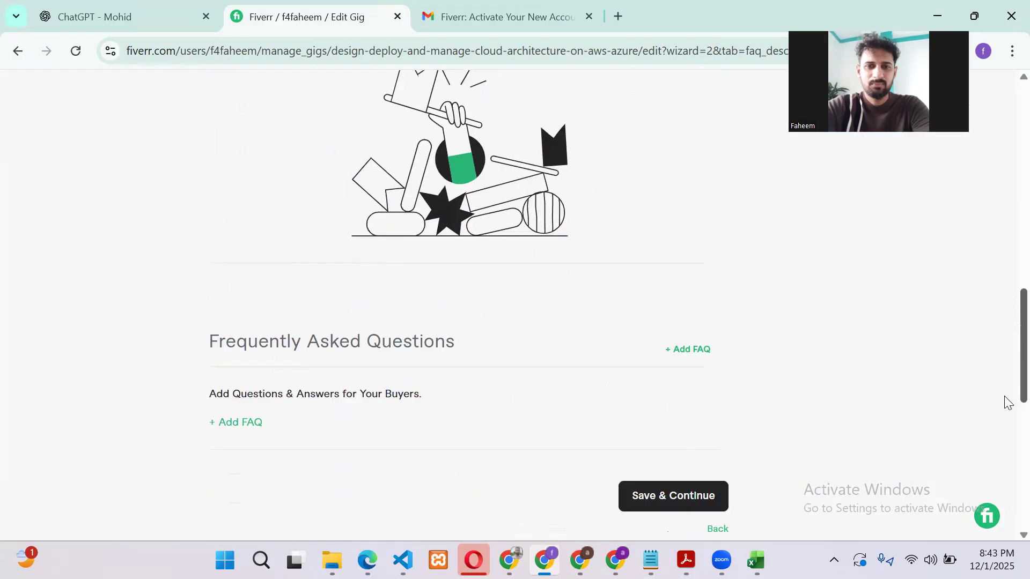
{"action": "scroll", "coordinate": [1006, 376], "scroll_direction": "up", "scroll_amount": 8}
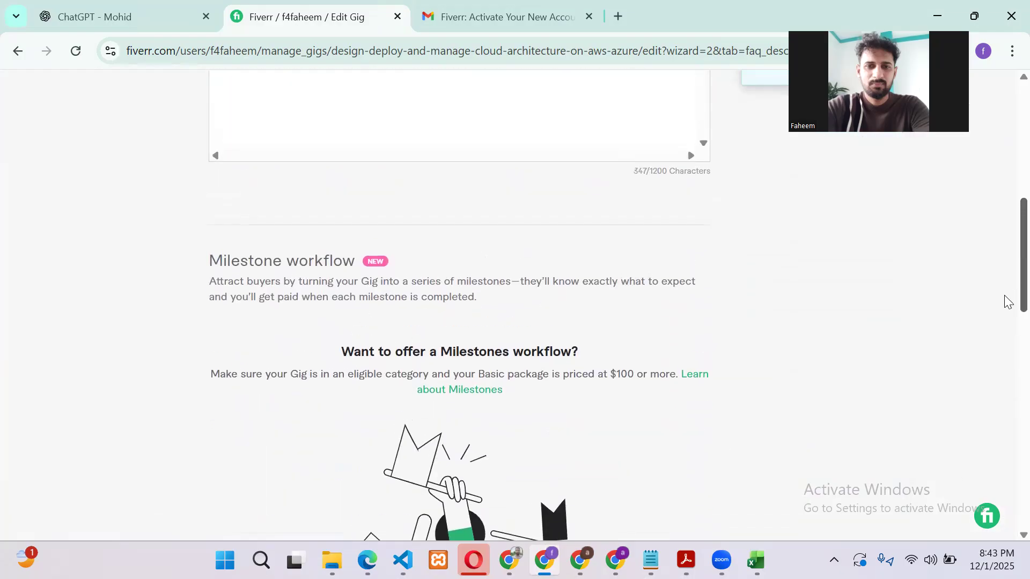
{"action": "scroll", "coordinate": [1004, 333], "scroll_direction": "down", "scroll_amount": 7}
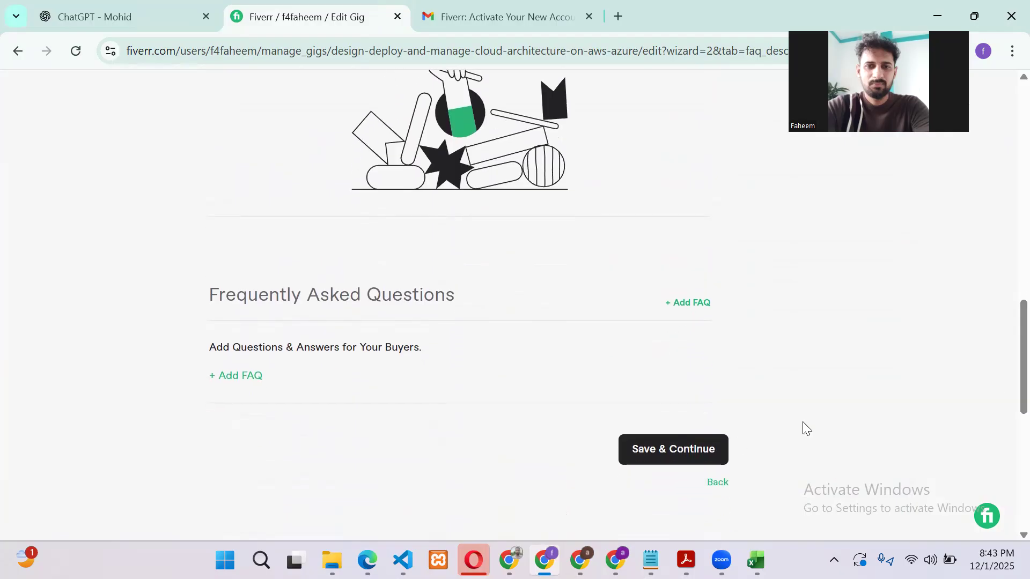
{"action": "left_click", "coordinate": [697, 450]}
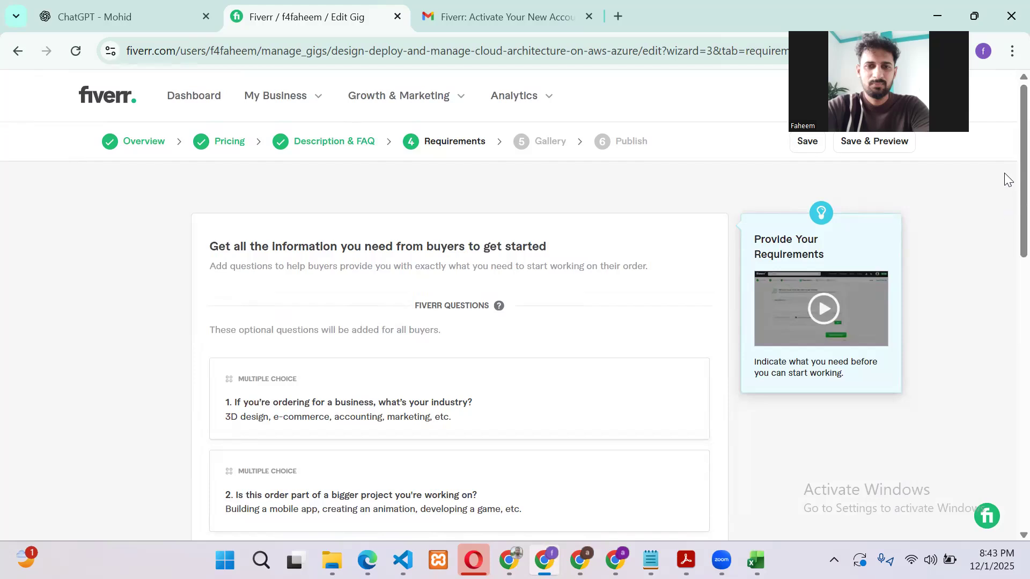
Review Fiverr's optional buyer questions and try to save the requirements without adding a custom question.
{"action": "scroll", "coordinate": [1007, 198], "scroll_direction": "down", "scroll_amount": 5}
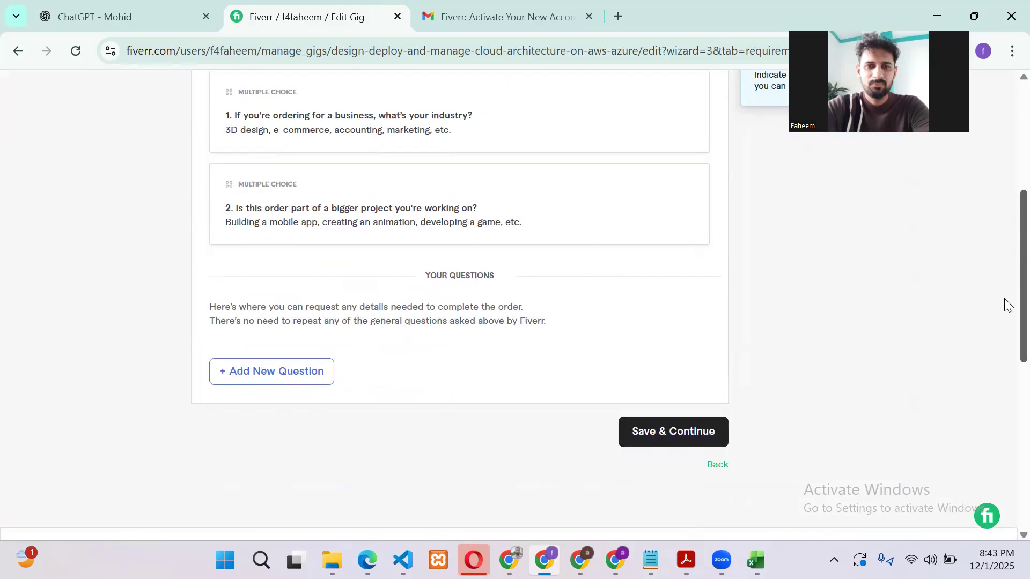
{"action": "scroll", "coordinate": [1004, 299], "scroll_direction": "up", "scroll_amount": 5}
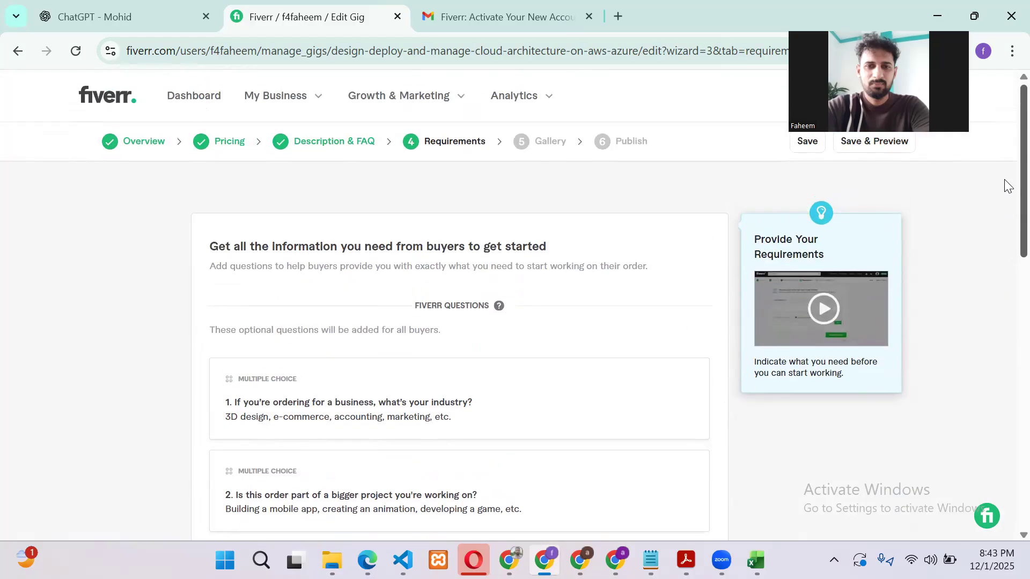
{"action": "scroll", "coordinate": [1006, 268], "scroll_direction": "down", "scroll_amount": 4}
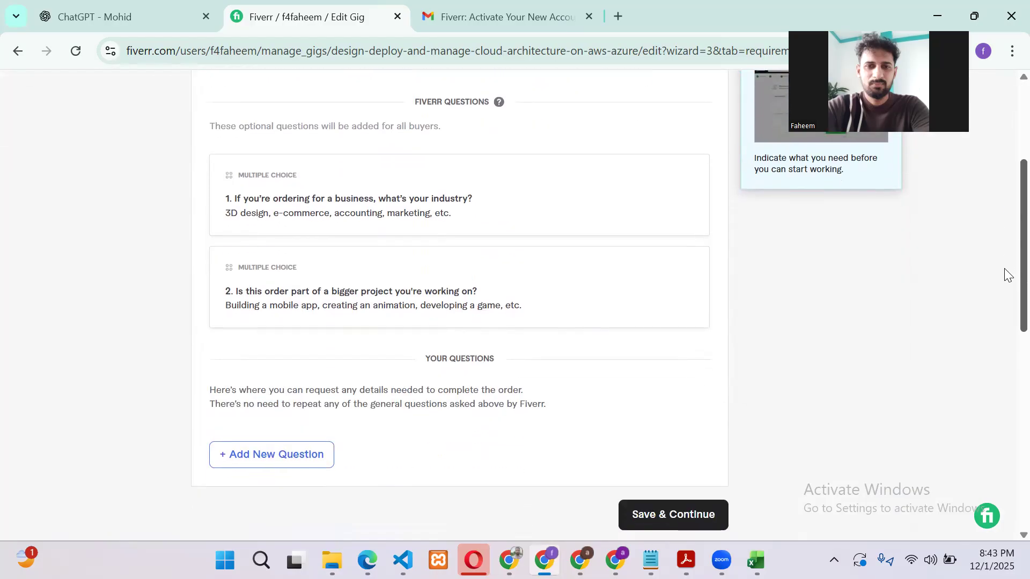
{"action": "scroll", "coordinate": [1004, 275], "scroll_direction": "down", "scroll_amount": 1}
{"action": "scroll", "coordinate": [1004, 247], "scroll_direction": "up", "scroll_amount": 4}
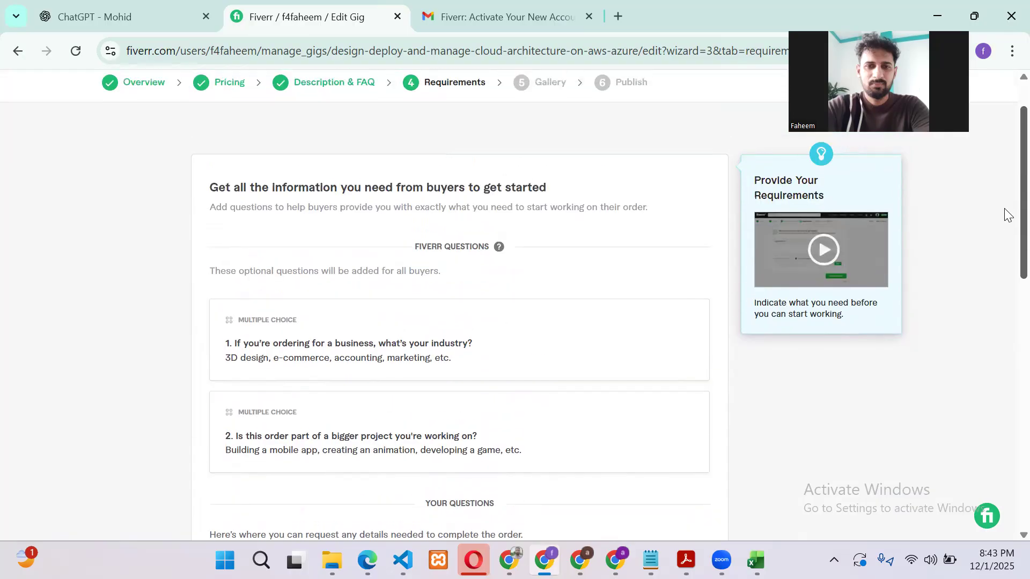
{"action": "scroll", "coordinate": [1007, 213], "scroll_direction": "up", "scroll_amount": 1}
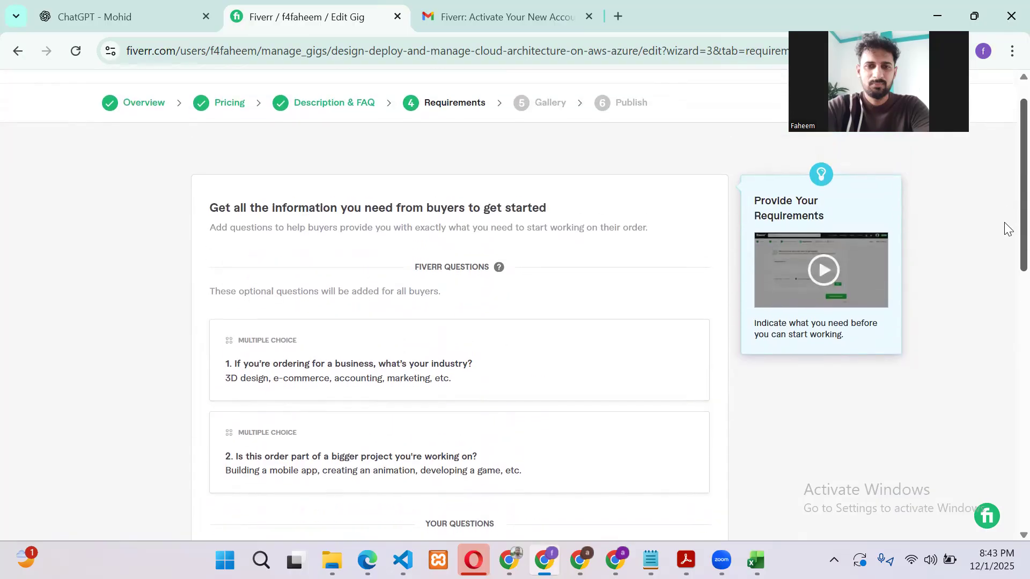
{"action": "scroll", "coordinate": [1004, 268], "scroll_direction": "down", "scroll_amount": 3}
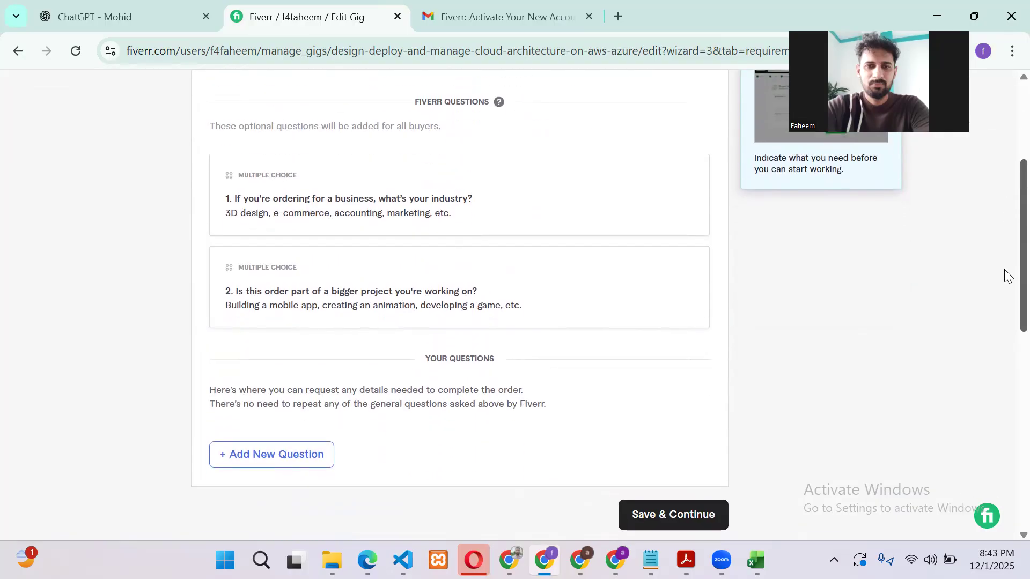
{"action": "left_click", "coordinate": [664, 503]}
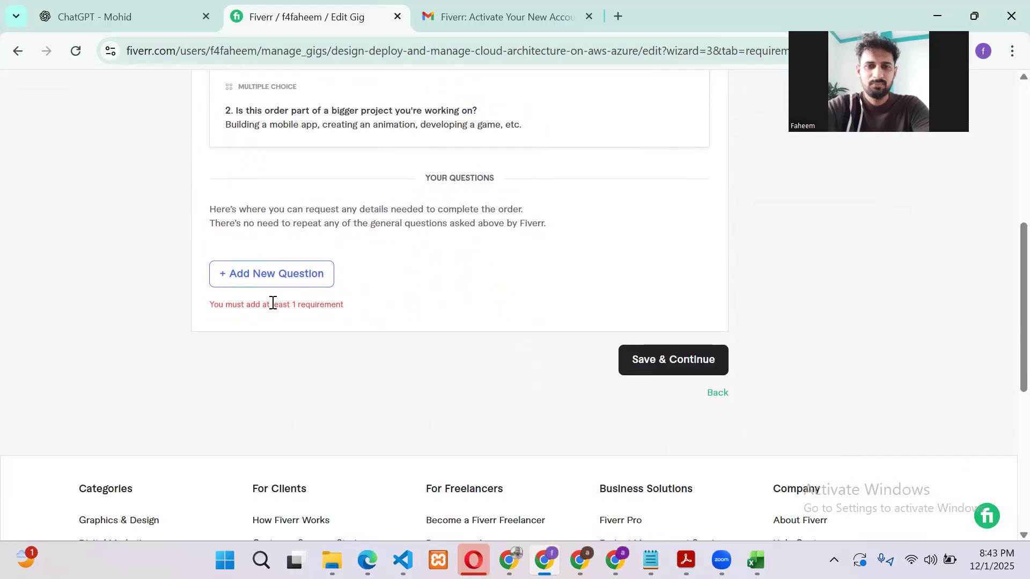
Add the required free-text question "provide me the details of the cloud account.", save the requirements and continue to the Gallery stage.
{"action": "left_click", "coordinate": [257, 280]}
{"action": "left_click", "coordinate": [292, 324]}
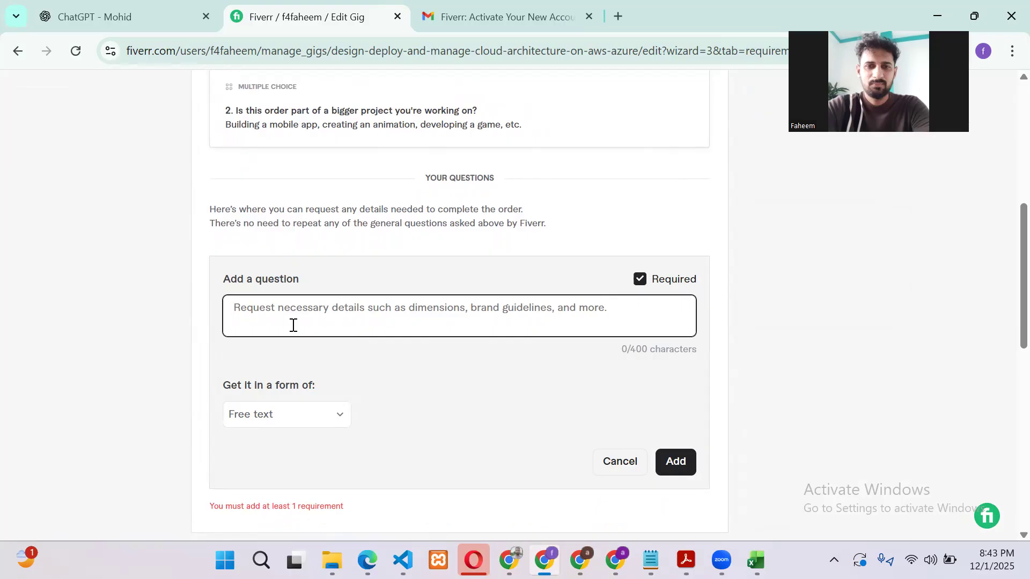
{"action": "type", "text": "pr"}
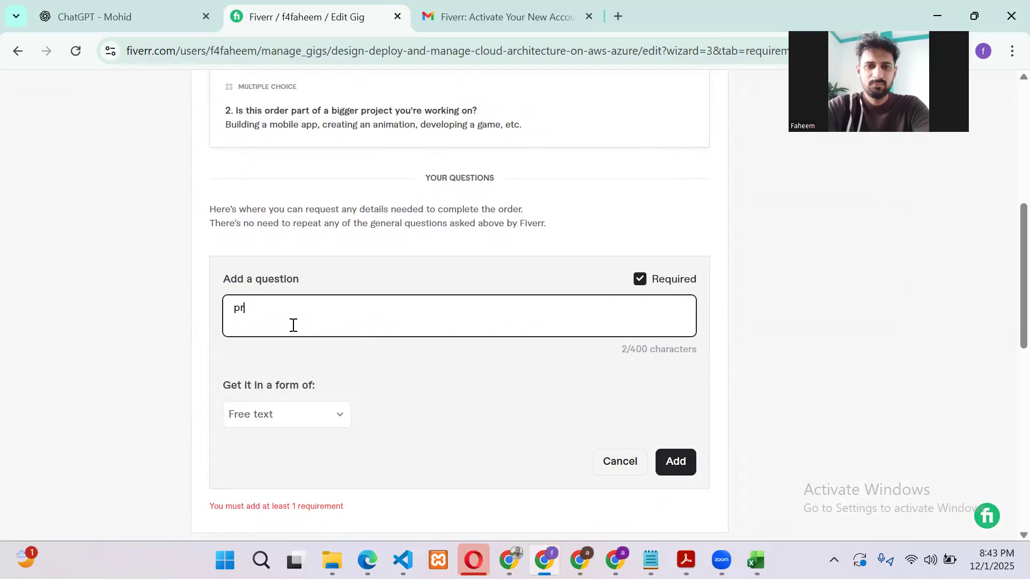
{"action": "type", "text": "ovide me th"}
{"action": "type", "text": "e de"}
{"action": "type", "text": "tia"}
{"action": "key", "text": "BackSpace"}
{"action": "key", "text": "BackSpace"}
{"action": "key", "text": "BackSpace"}
{"action": "type", "text": "a"}
{"action": "key", "text": "BackSpace"}
{"action": "key", "text": "BackSpace"}
{"action": "type", "text": "ails of the cloud"}
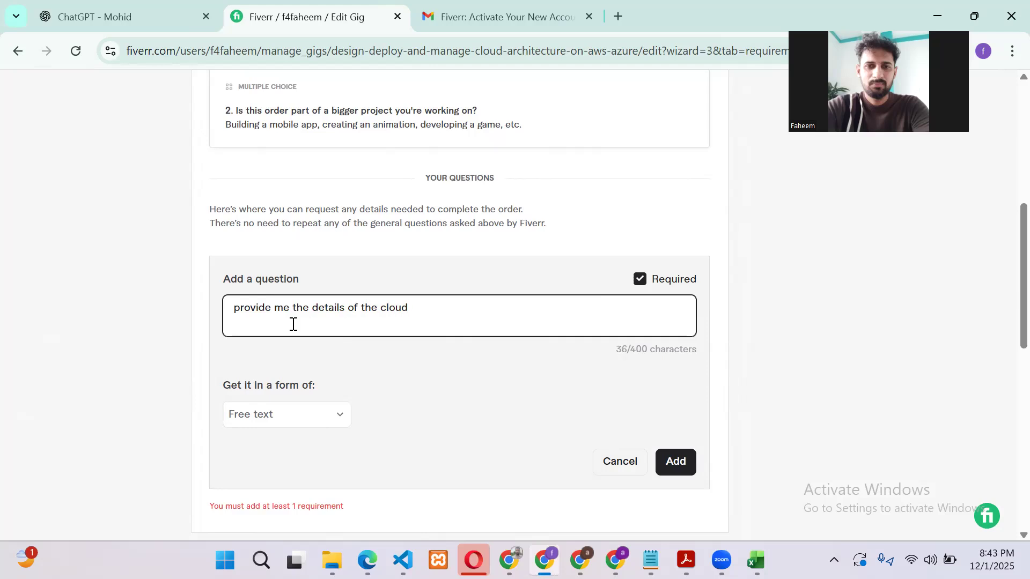
{"action": "type", "text": " account"}
{"action": "left_click", "coordinate": [679, 463]}
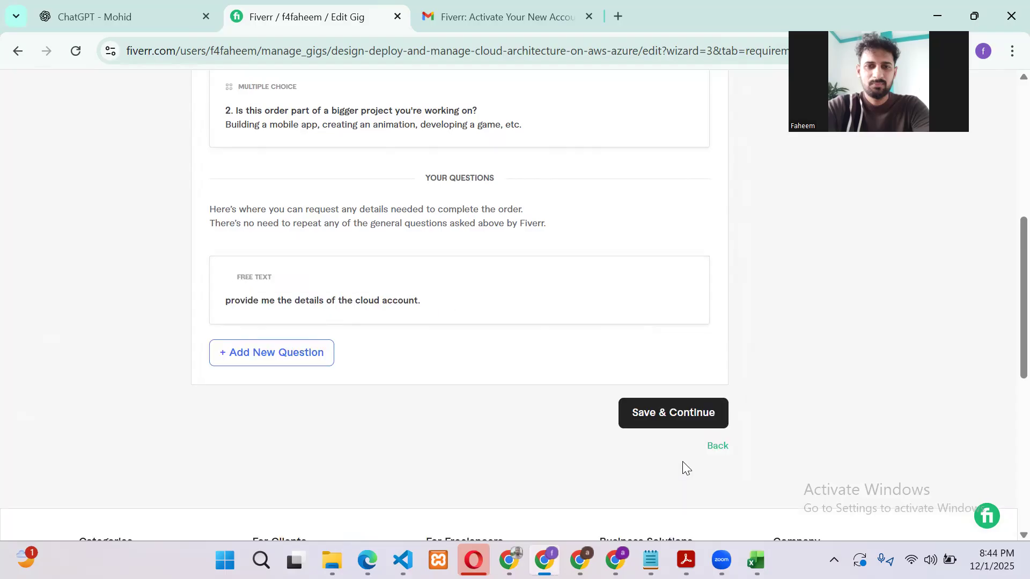
{"action": "left_click", "coordinate": [684, 423]}
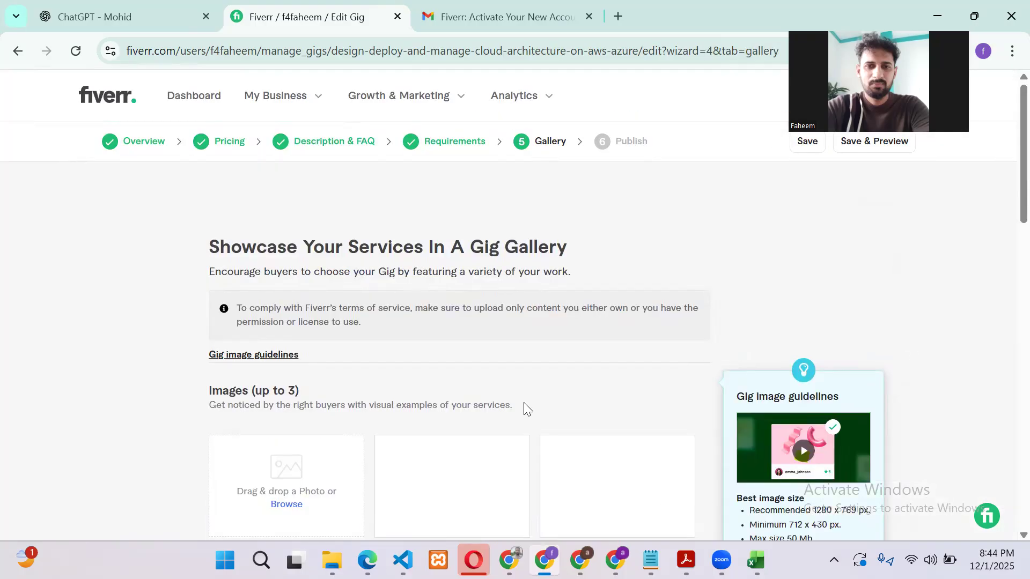
{"action": "scroll", "coordinate": [1003, 214], "scroll_direction": "down", "scroll_amount": 2}
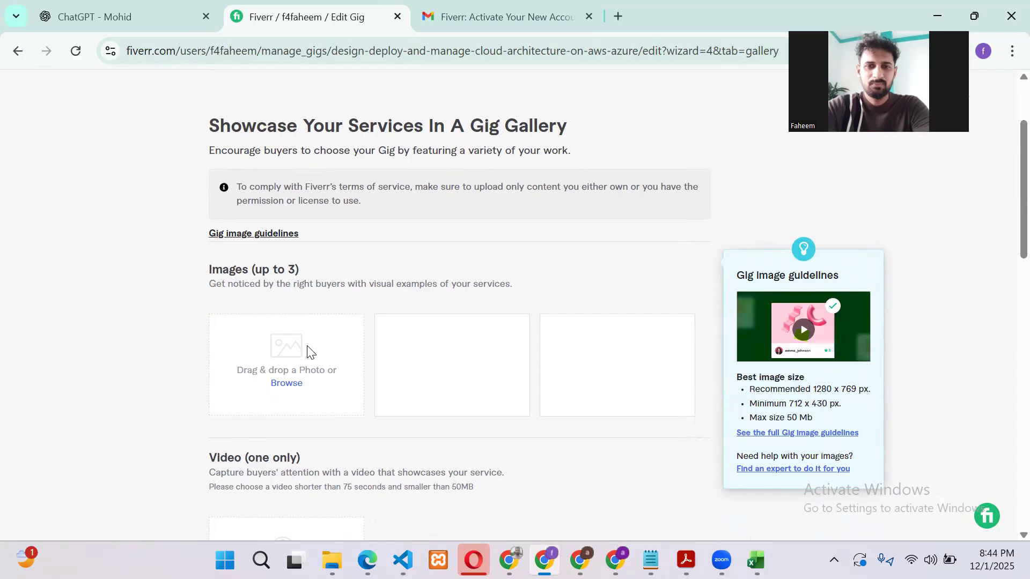
Search Google for "cloud" in a new browser tab.
{"action": "left_click", "coordinate": [619, 16]}
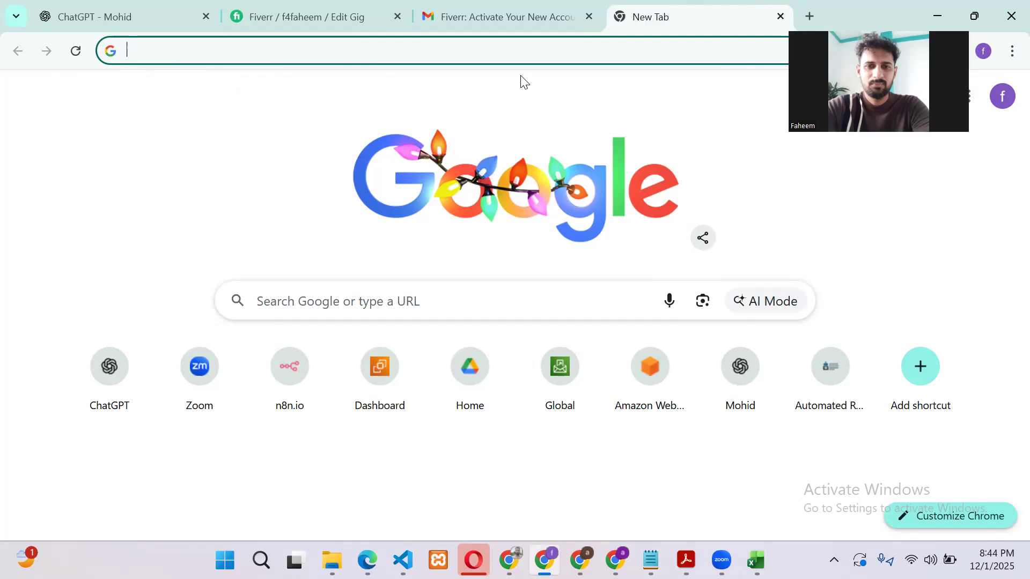
{"action": "type", "text": "cloud"}
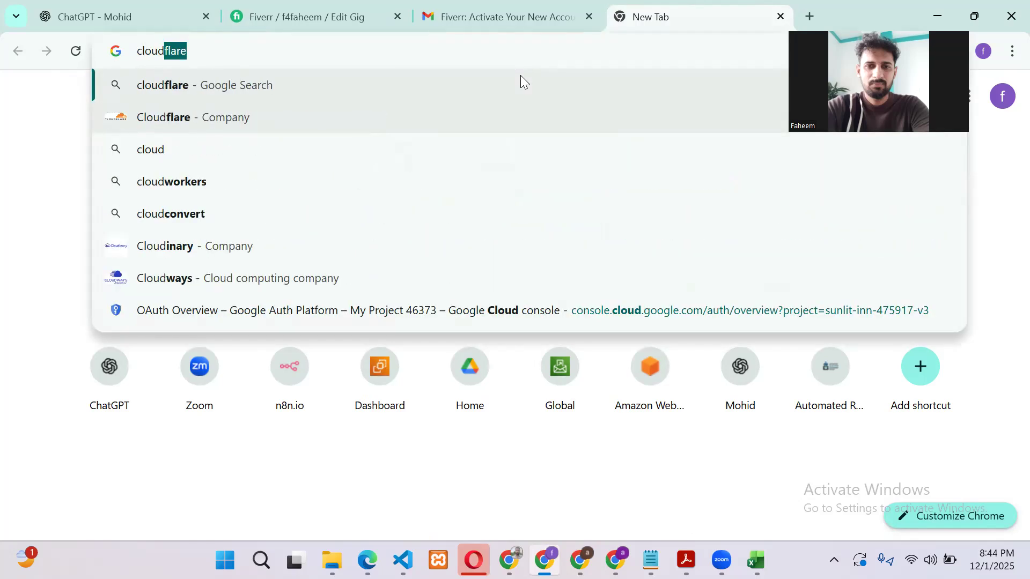
{"action": "key", "text": "BackSpace"}
{"action": "key", "text": "Return"}
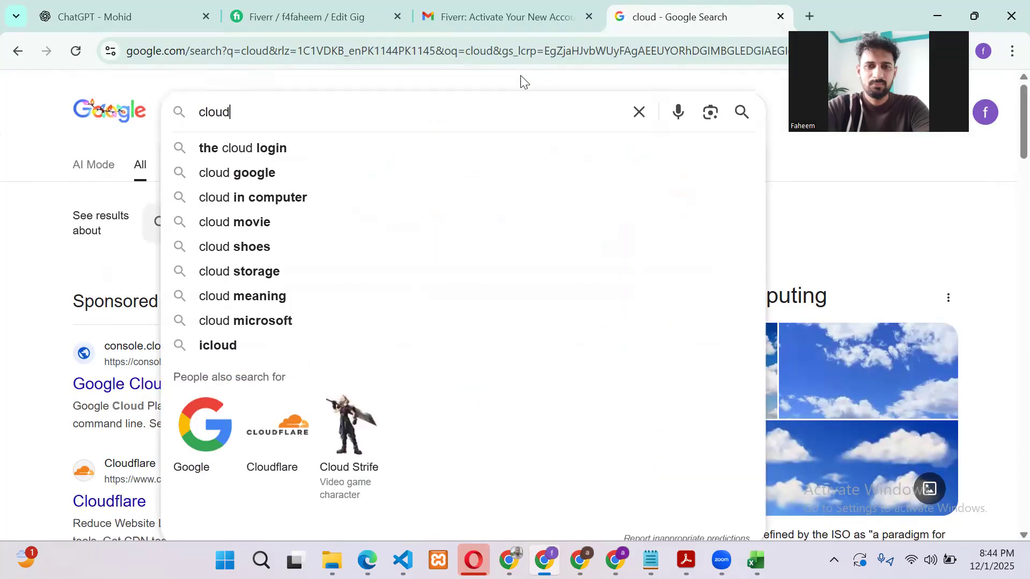
Refine the Google search to "cloud computing high resolution images" and show the image results.
{"action": "type", "text": "high re"}
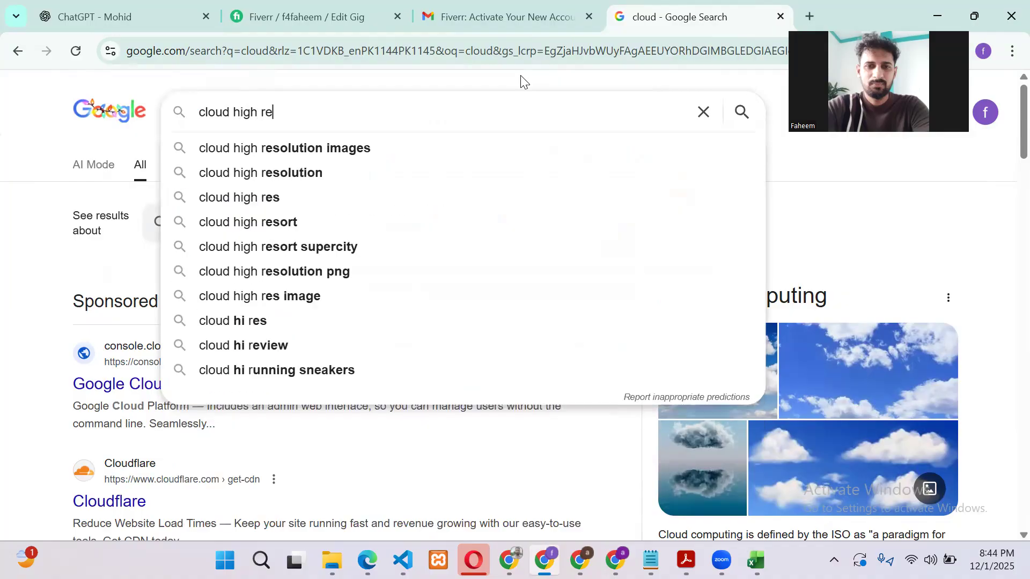
{"action": "key", "text": "Down"}
{"action": "key", "text": "Up"}
{"action": "key", "text": "Down"}
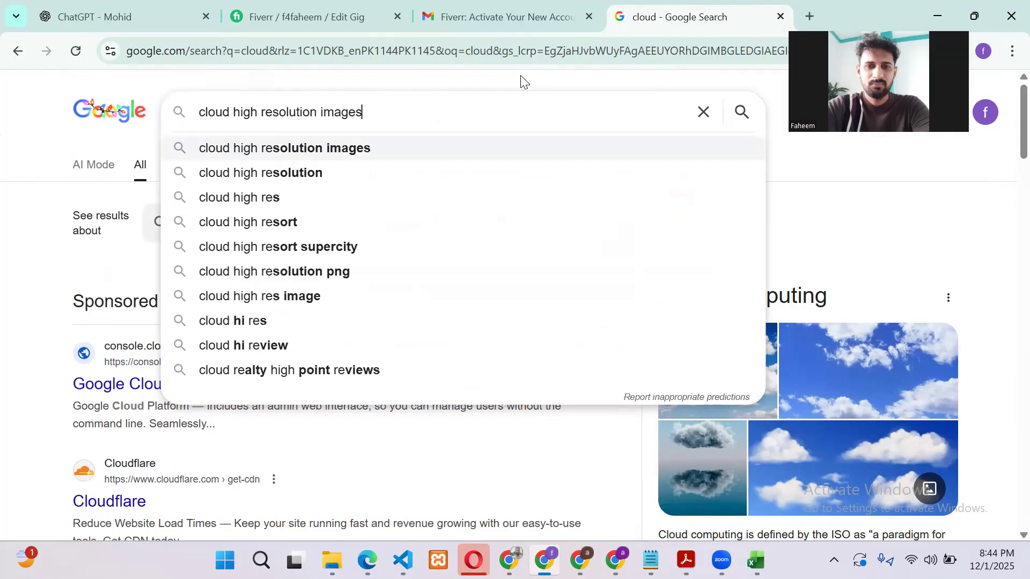
{"action": "key", "text": "ctrl+Left"}
{"action": "key", "text": "ctrl+Left"}
{"action": "type", "text": "c"}
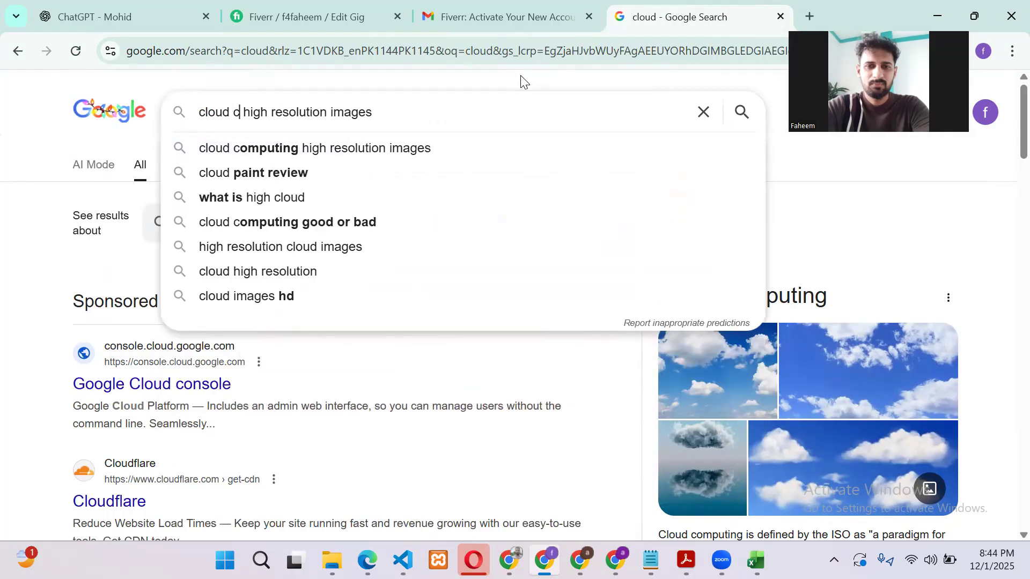
{"action": "type", "text": "omputing"}
{"action": "key", "text": "Return"}
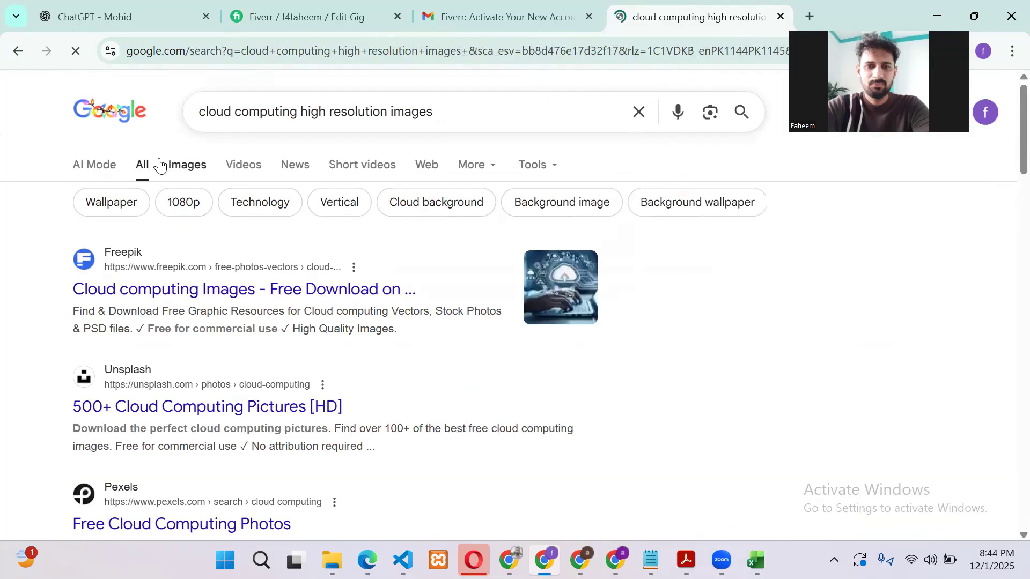
{"action": "left_click", "coordinate": [177, 165]}
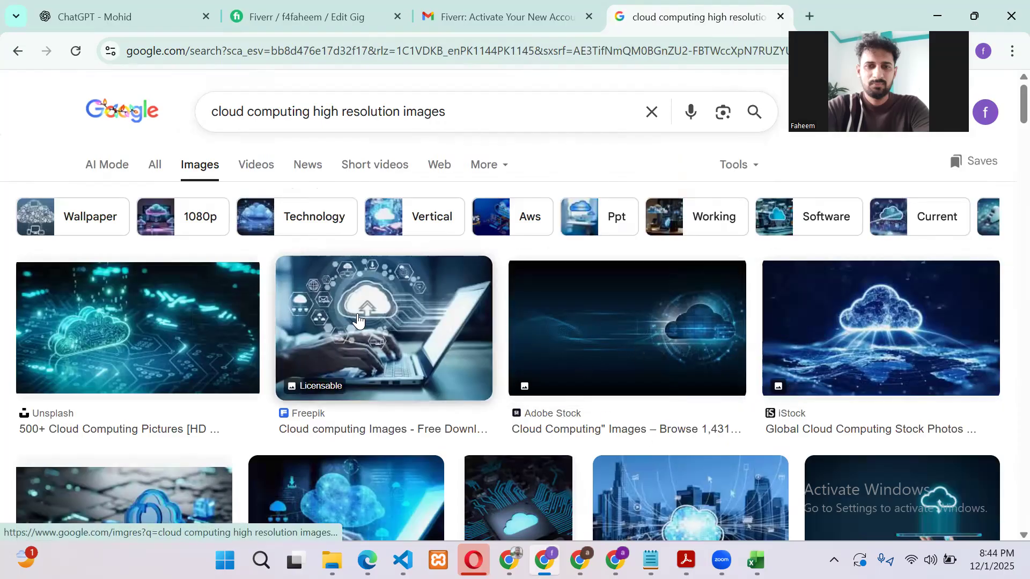
Save the Freepik picture of hands on a laptop with a cloud icon to the Desktop as a JPEG named download.
{"action": "right_click", "coordinate": [358, 320]}
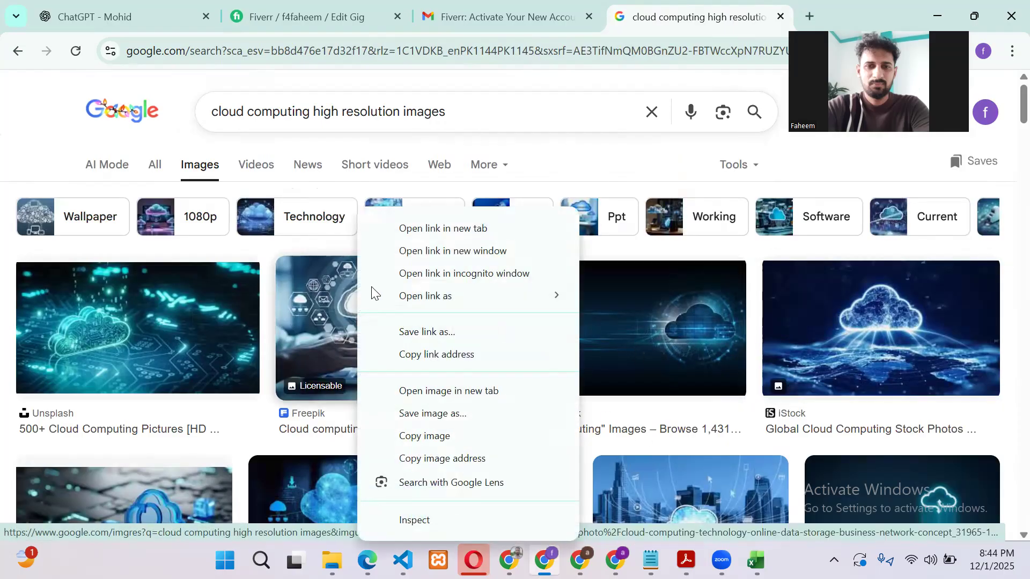
{"action": "left_click", "coordinate": [485, 414]}
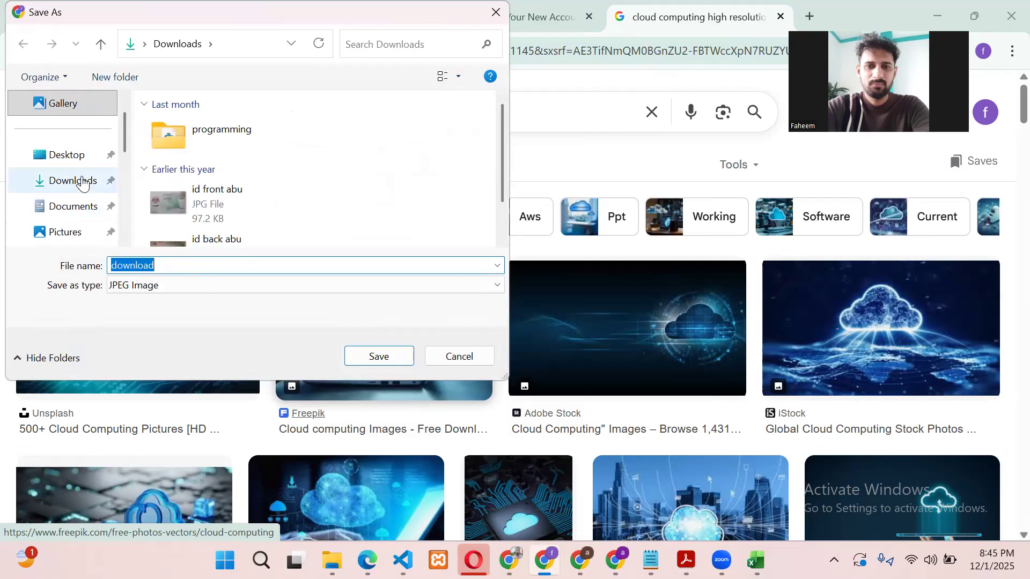
{"action": "left_click", "coordinate": [69, 157]}
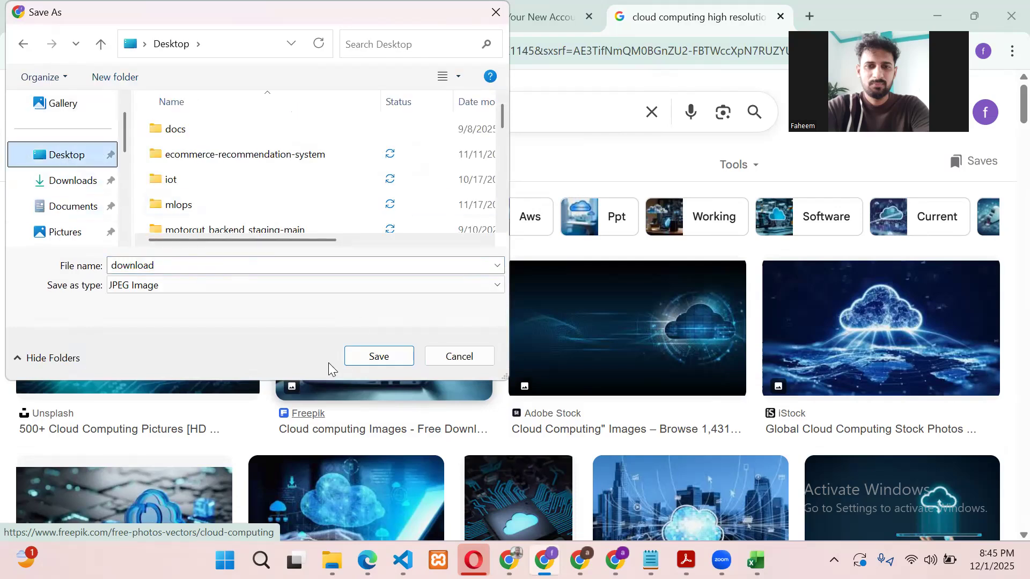
{"action": "left_click", "coordinate": [377, 355]}
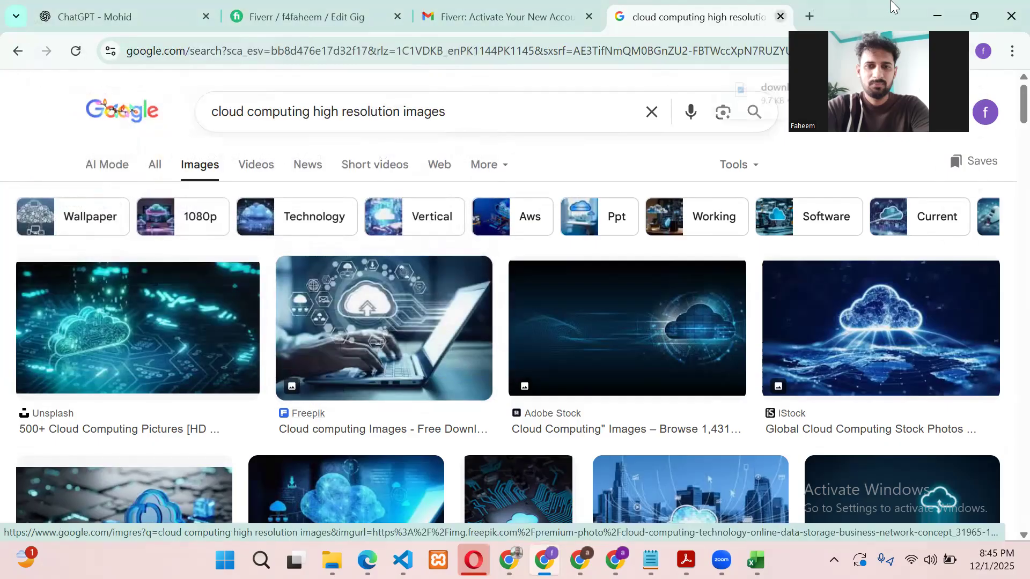
Try to upload download.jpg from the Desktop as the first Fiverr gig image and check the minimum image dimensions.
{"action": "left_click", "coordinate": [249, 16]}
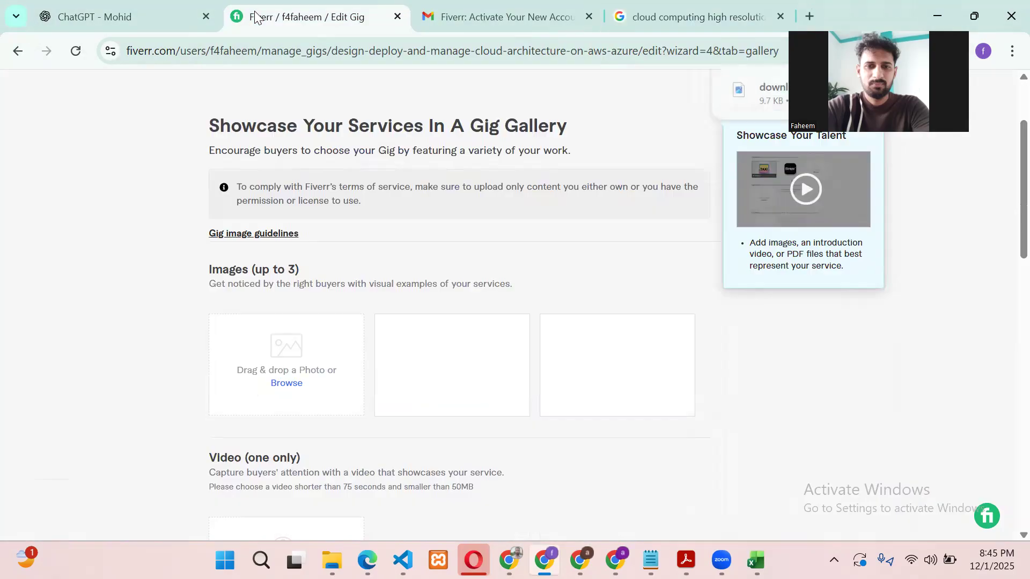
{"action": "left_click", "coordinate": [286, 383]}
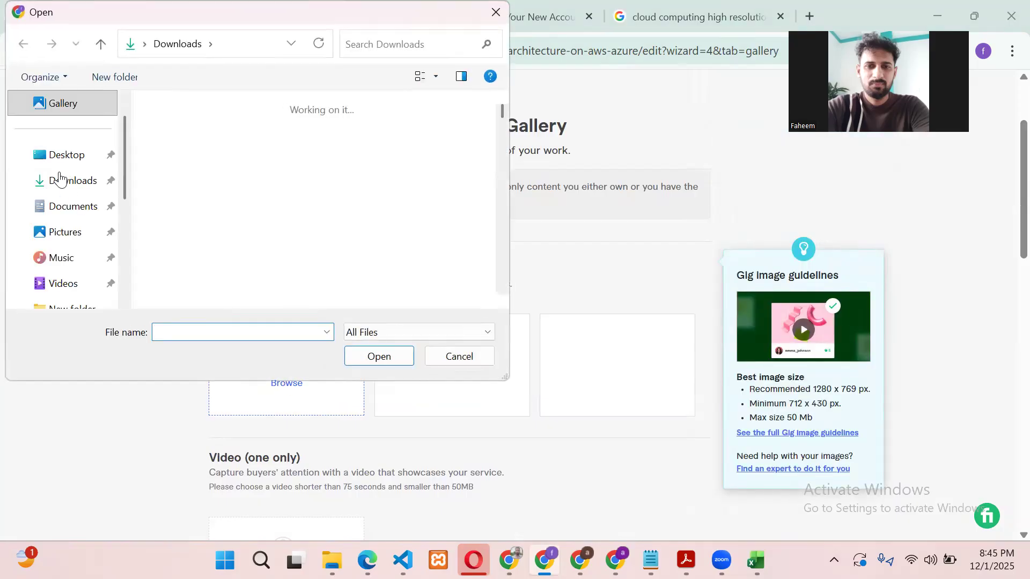
{"action": "left_click", "coordinate": [54, 155]}
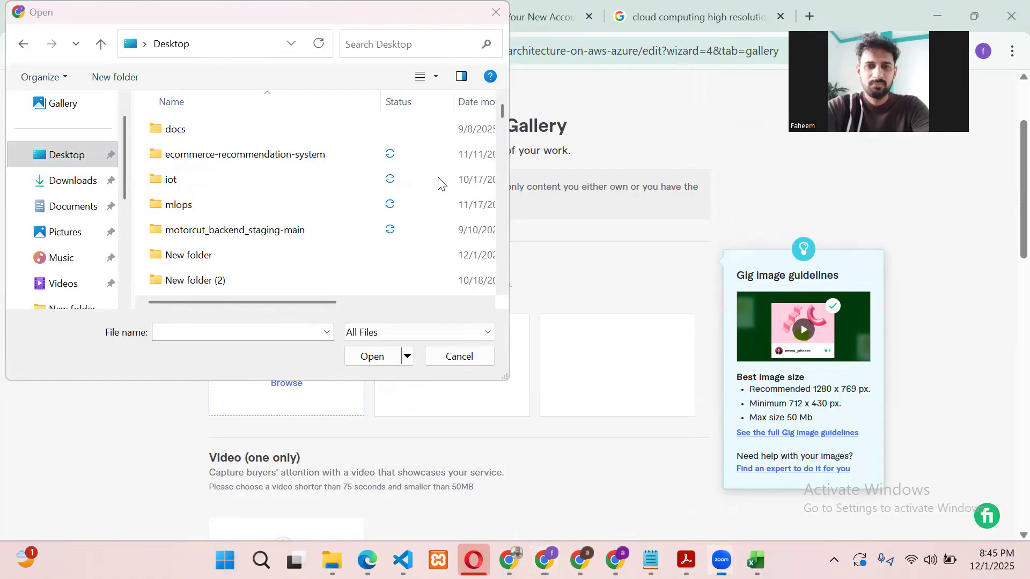
{"action": "left_click_drag", "start_coordinate": [501, 114], "coordinate": [488, 211]}
{"action": "left_click", "coordinate": [204, 335]}
{"action": "type", "text": "do"}
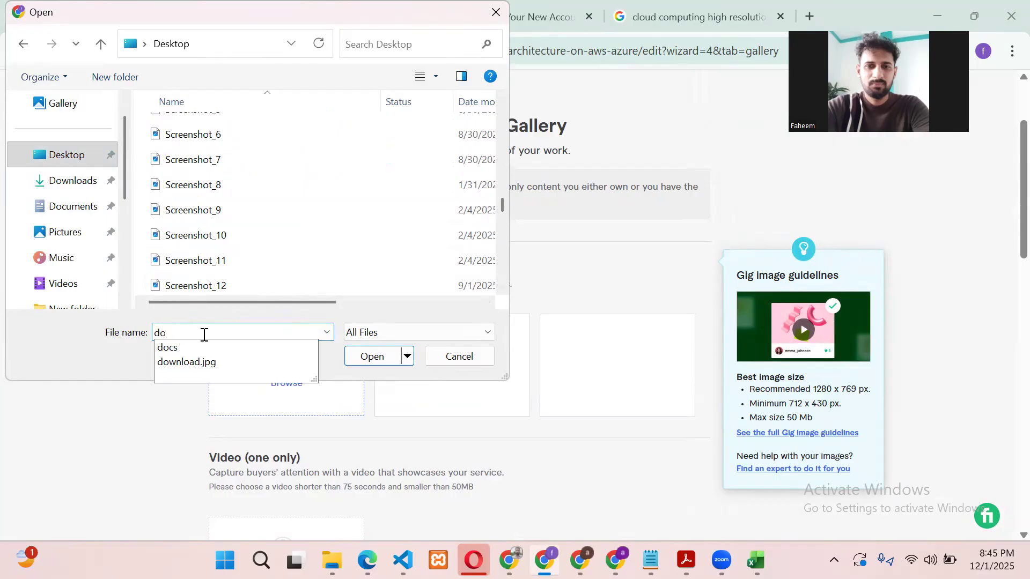
{"action": "left_click", "coordinate": [197, 363]}
{"action": "left_click", "coordinate": [358, 356]}
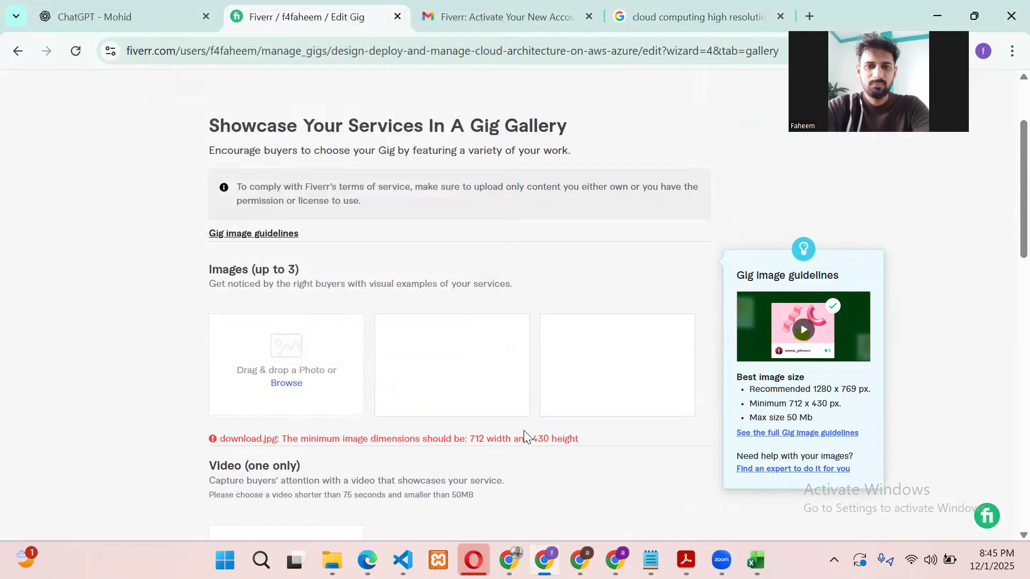
{"action": "left_click_drag", "start_coordinate": [468, 439], "coordinate": [590, 446]}
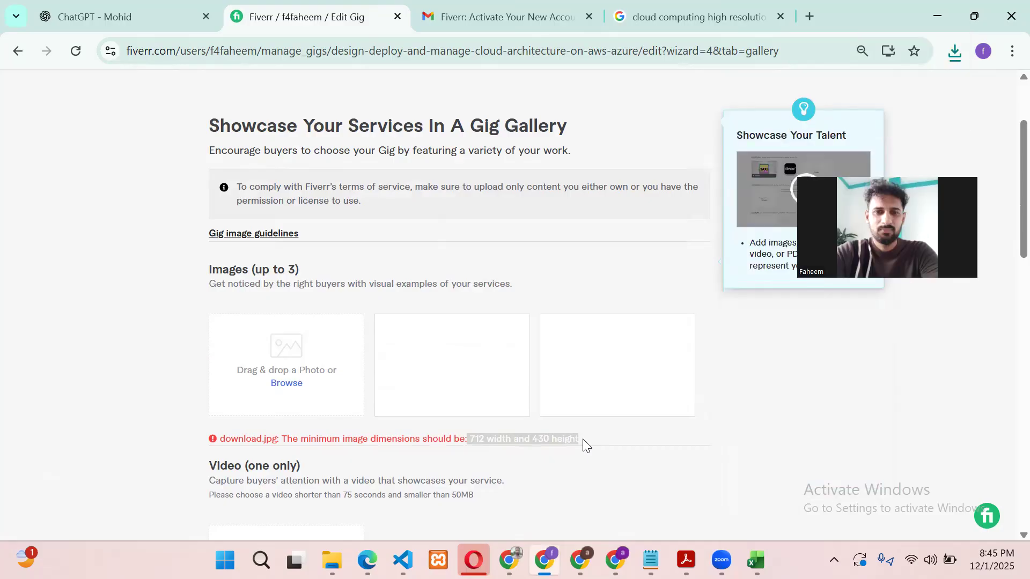
Open the download image from the Desktop in Paint and enlarge its canvas to about 905 × 494 px.
{"action": "left_click", "coordinate": [931, 21]}
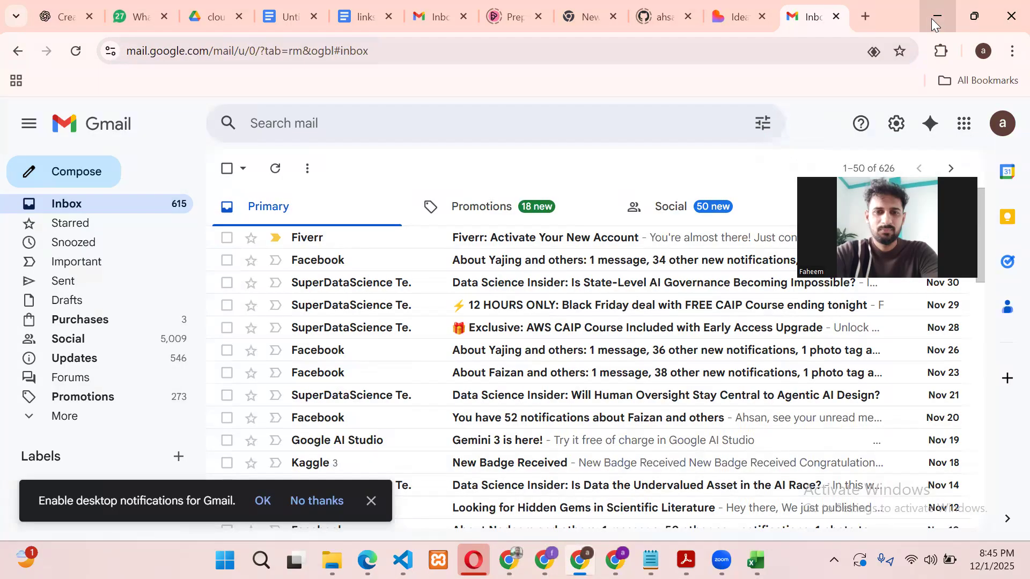
{"action": "left_click", "coordinate": [930, 18]}
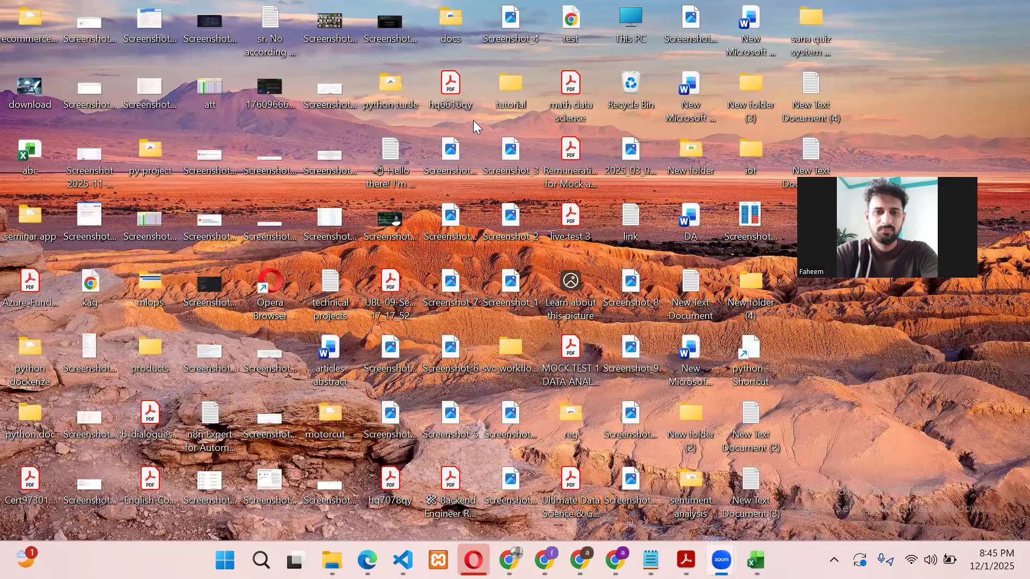
{"action": "right_click", "coordinate": [17, 87]}
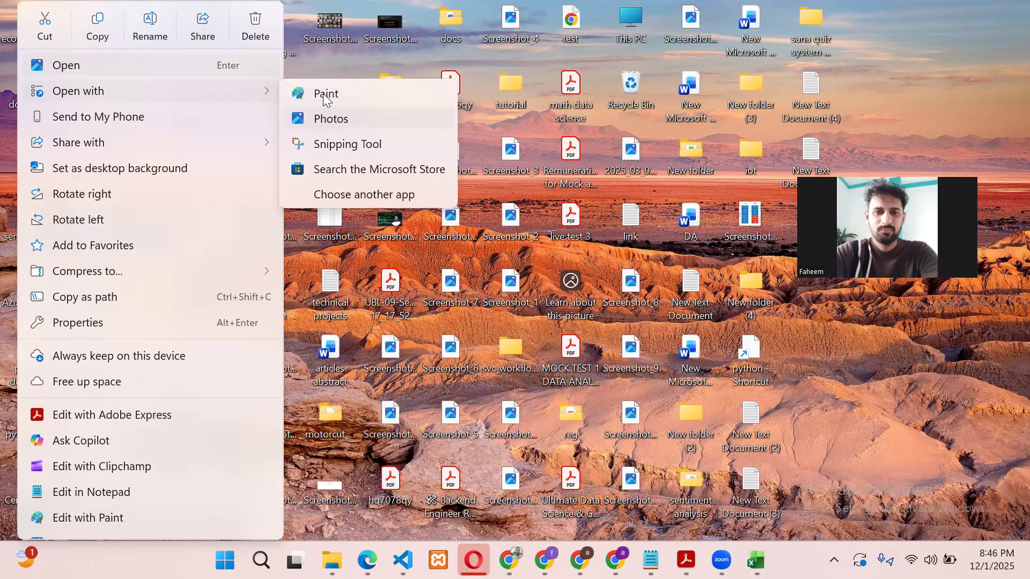
{"action": "left_click", "coordinate": [387, 240]}
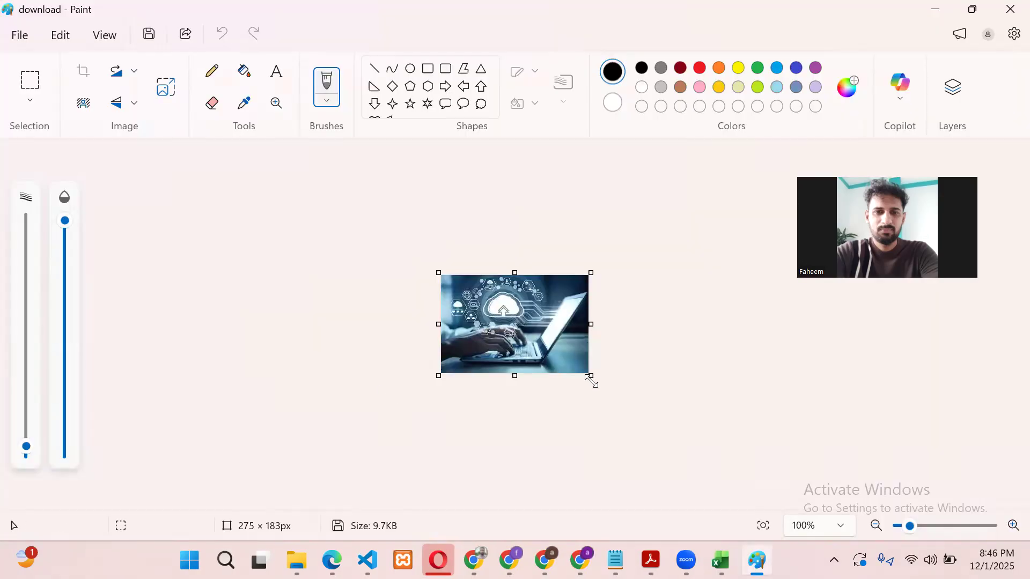
{"action": "left_click_drag", "start_coordinate": [591, 377], "coordinate": [876, 477]}
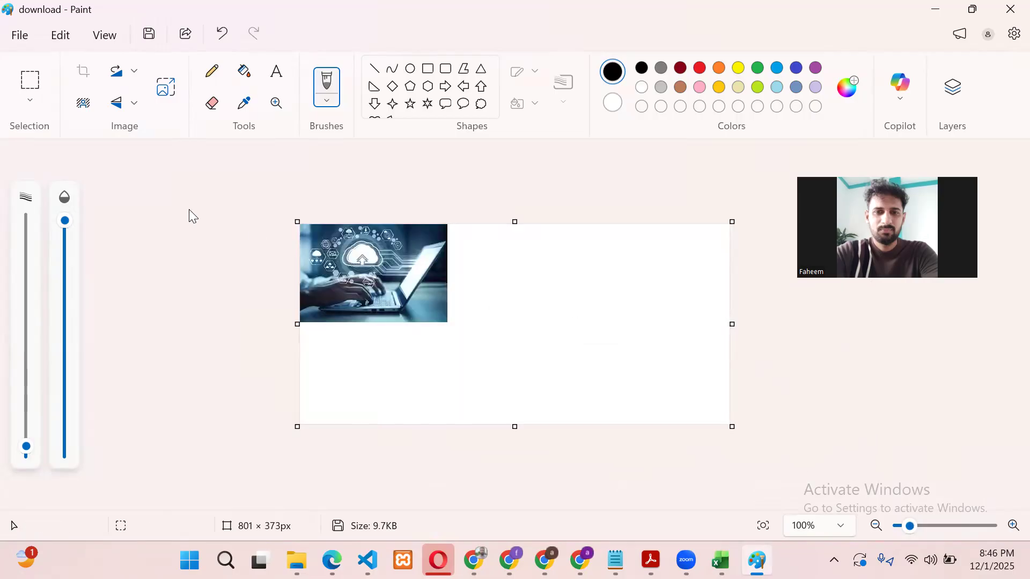
{"action": "left_click_drag", "start_coordinate": [297, 221], "coordinate": [240, 157]}
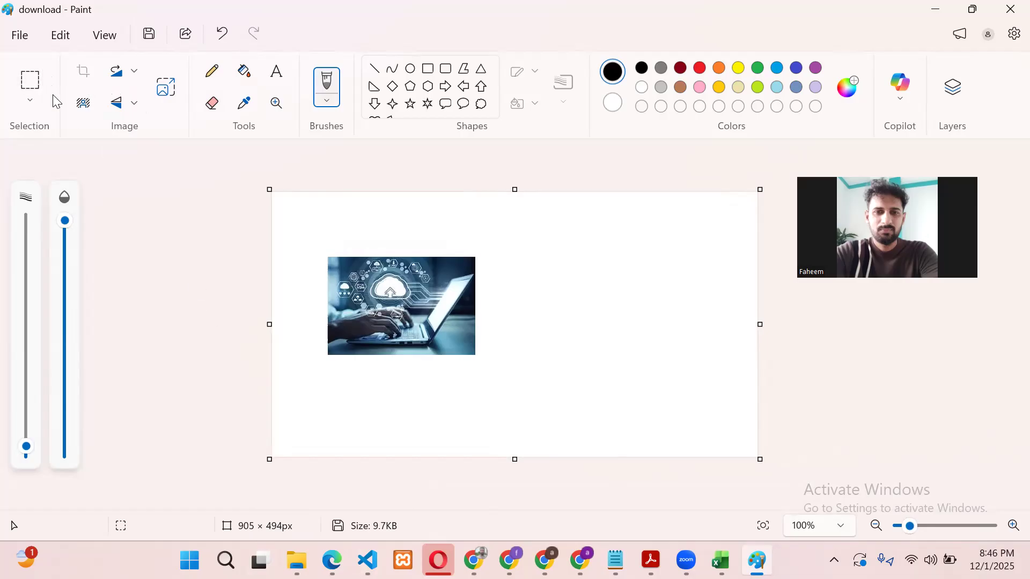
Select an area of about 749 × 474 px around the laptop picture and shift it slightly to the right.
{"action": "left_click", "coordinate": [34, 90]}
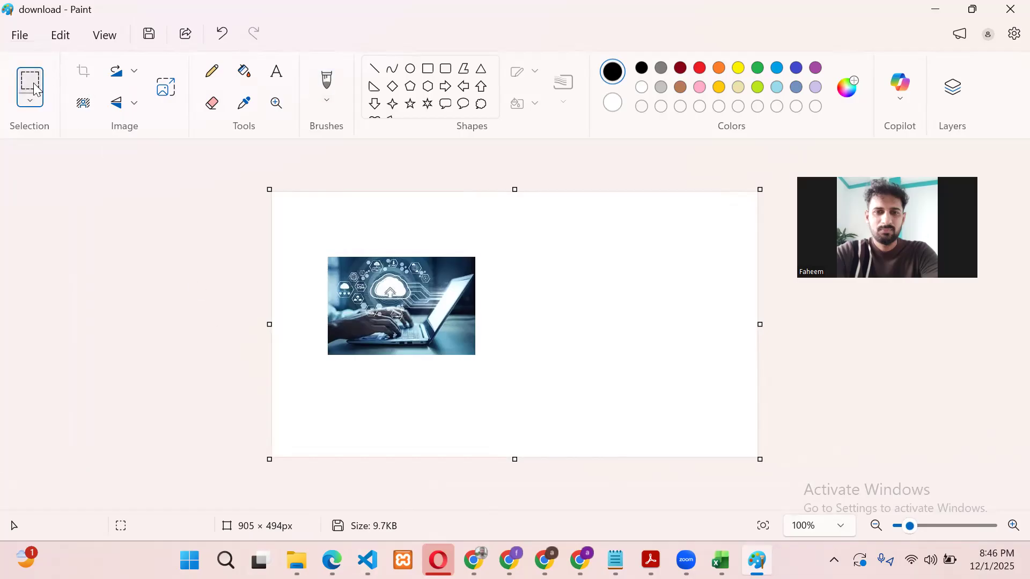
{"action": "left_click_drag", "start_coordinate": [274, 196], "coordinate": [601, 411]}
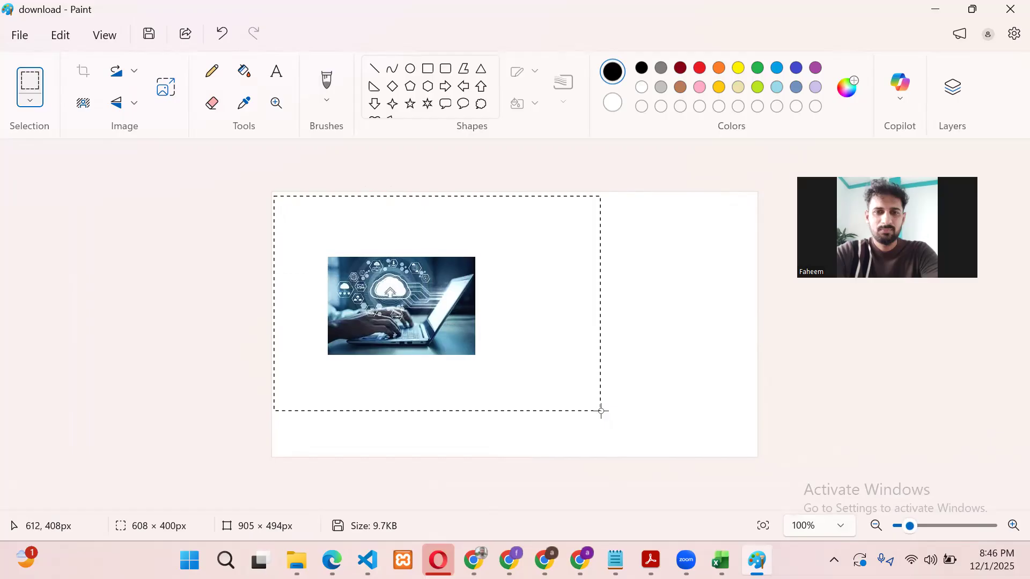
{"action": "left_click_drag", "start_coordinate": [601, 411], "coordinate": [675, 453]}
{"action": "left_click_drag", "start_coordinate": [676, 452], "coordinate": [676, 450]}
{"action": "mouse_move", "coordinate": [468, 348]}
{"action": "left_mouse_down"}
{"action": "mouse_move", "coordinate": [527, 376]}
{"action": "mouse_move", "coordinate": [485, 351]}
{"action": "left_mouse_up"}
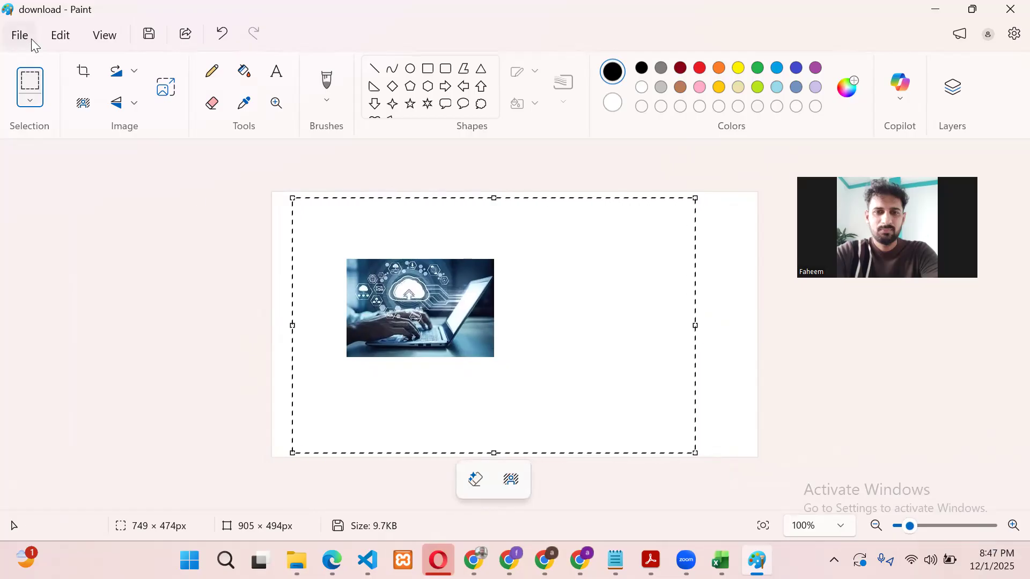
Save the enlarged laptop picture over the existing download file.
{"action": "key", "text": "ctrl+s"}
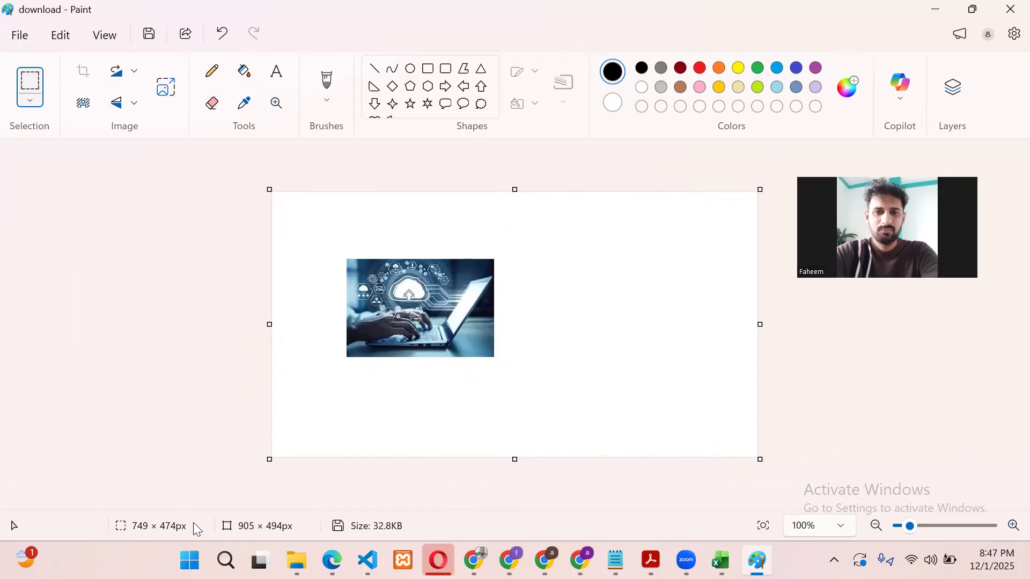
{"action": "left_click", "coordinate": [20, 43]}
{"action": "left_click", "coordinate": [86, 170]}
{"action": "left_click", "coordinate": [26, 35]}
{"action": "left_click", "coordinate": [66, 164]}
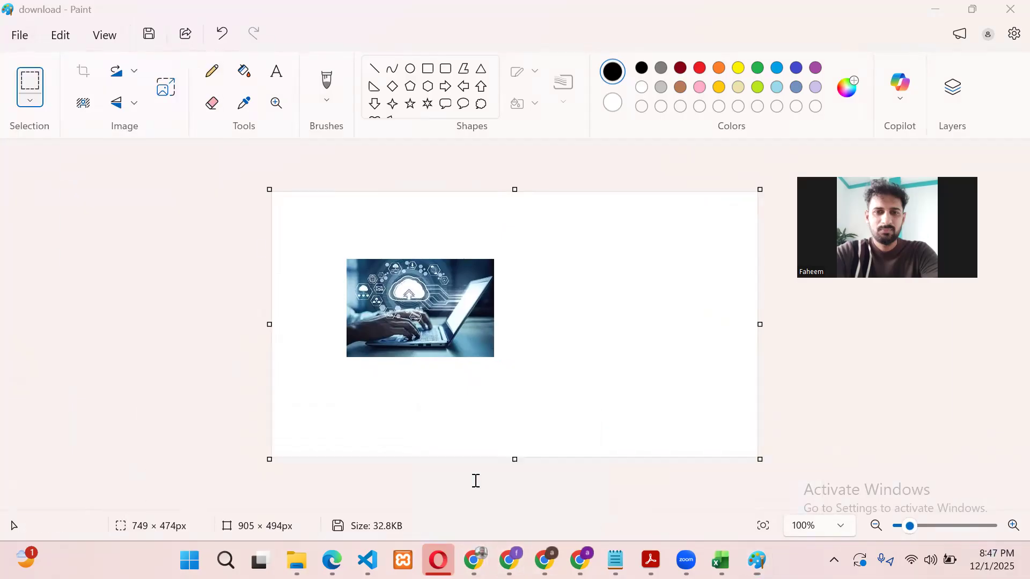
Try to upload the resaved download.jpg from the Desktop as the first image in the Fiverr gig gallery.
{"action": "key", "text": "alt+Tab"}
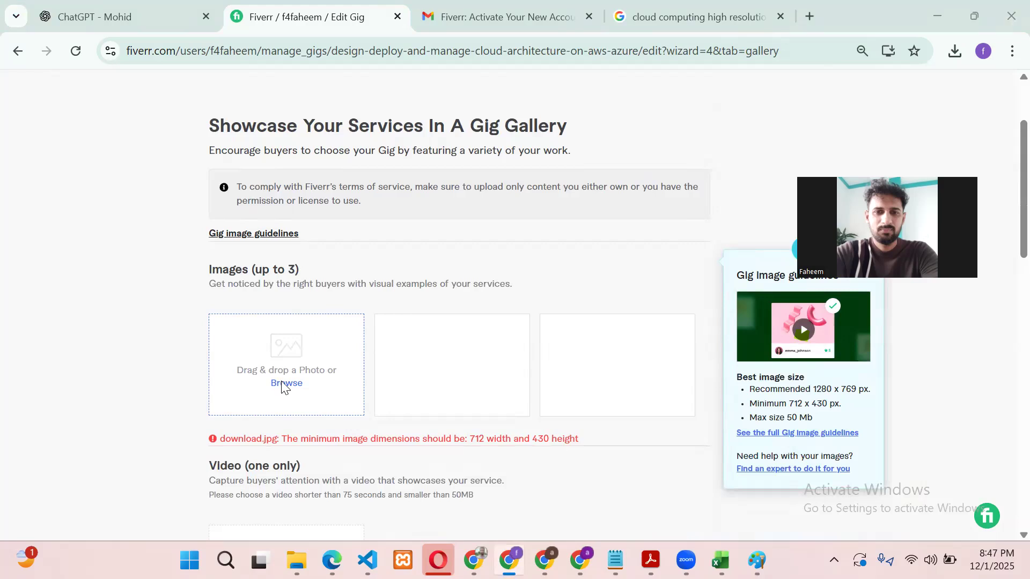
{"action": "left_click", "coordinate": [287, 383]}
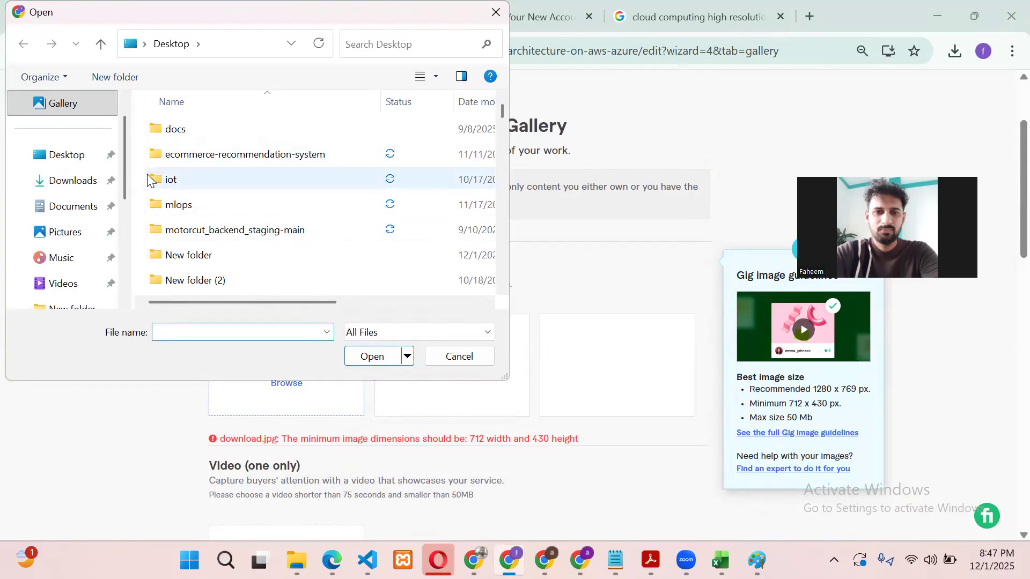
{"action": "left_click", "coordinate": [88, 157]}
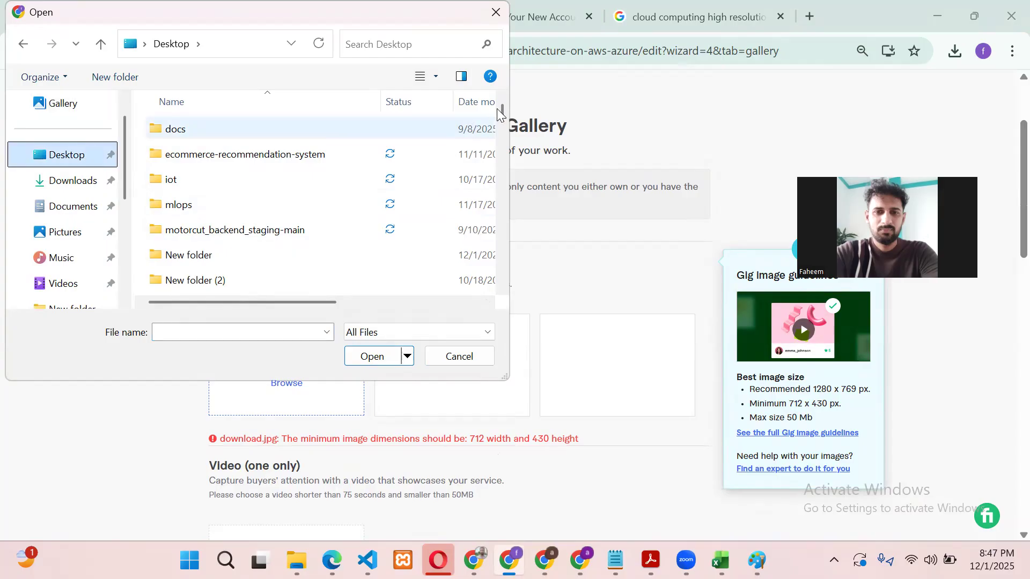
{"action": "left_click", "coordinate": [277, 331]}
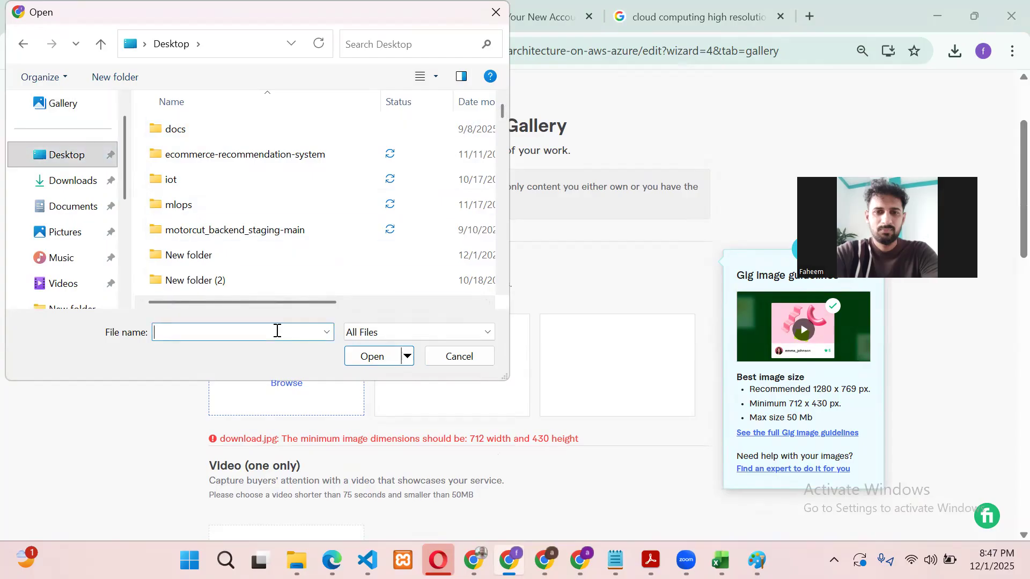
{"action": "type", "text": "do"}
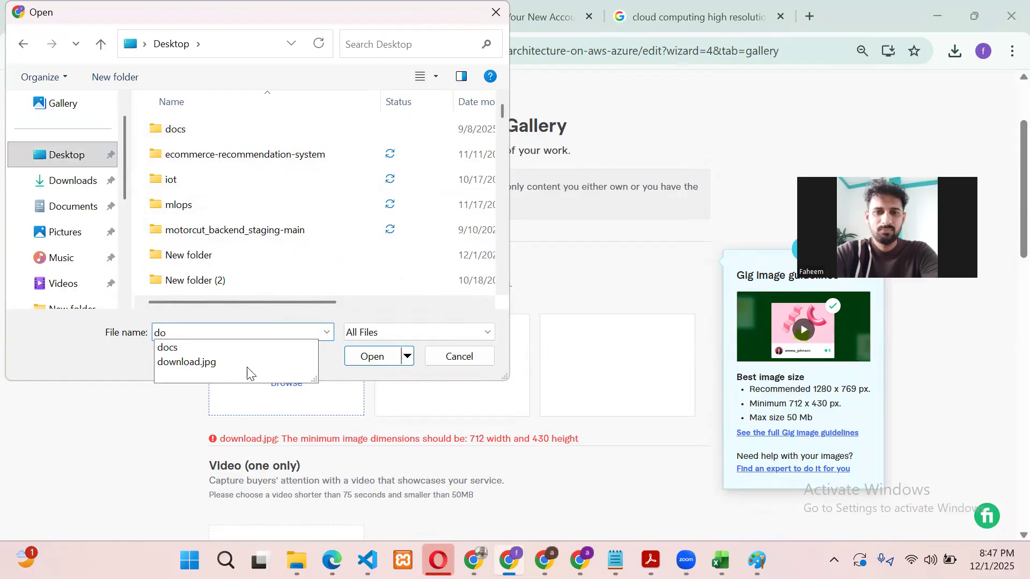
{"action": "left_click", "coordinate": [200, 362]}
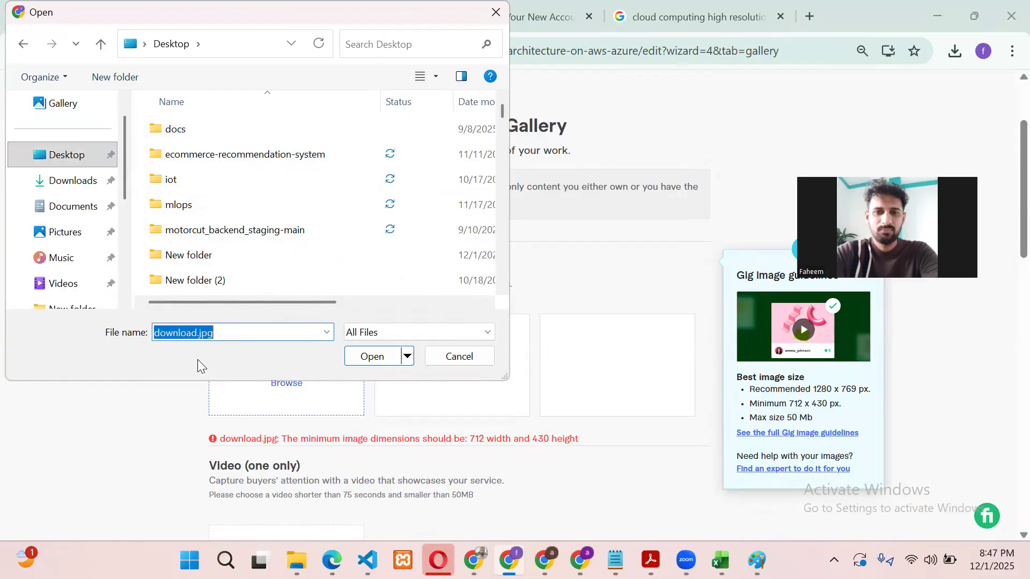
{"action": "left_click", "coordinate": [362, 359]}
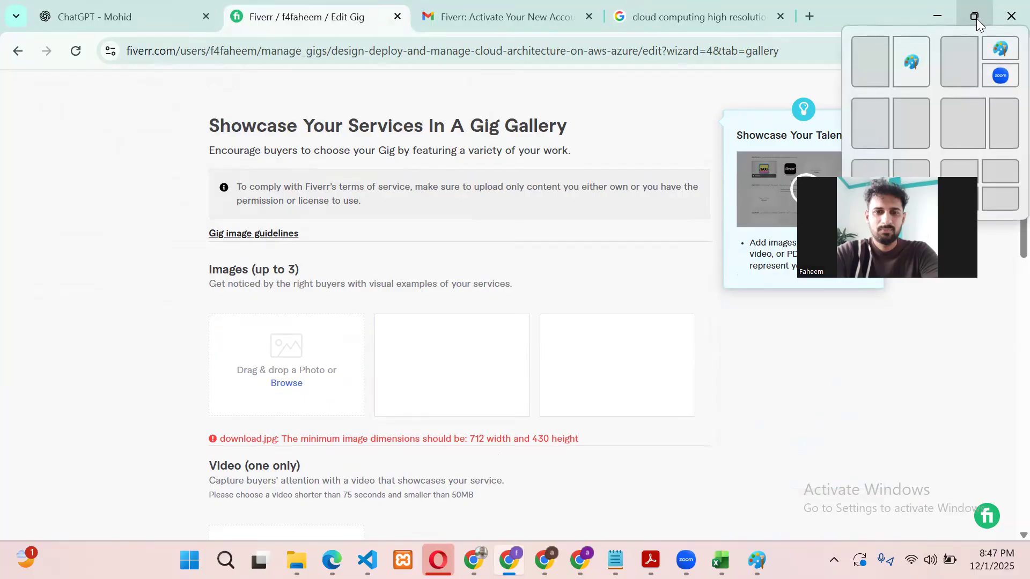
Switch to Paint and save a PNG copy of the enlarged laptop picture as download1 in the Pictures folder.
{"action": "left_click", "coordinate": [757, 560]}
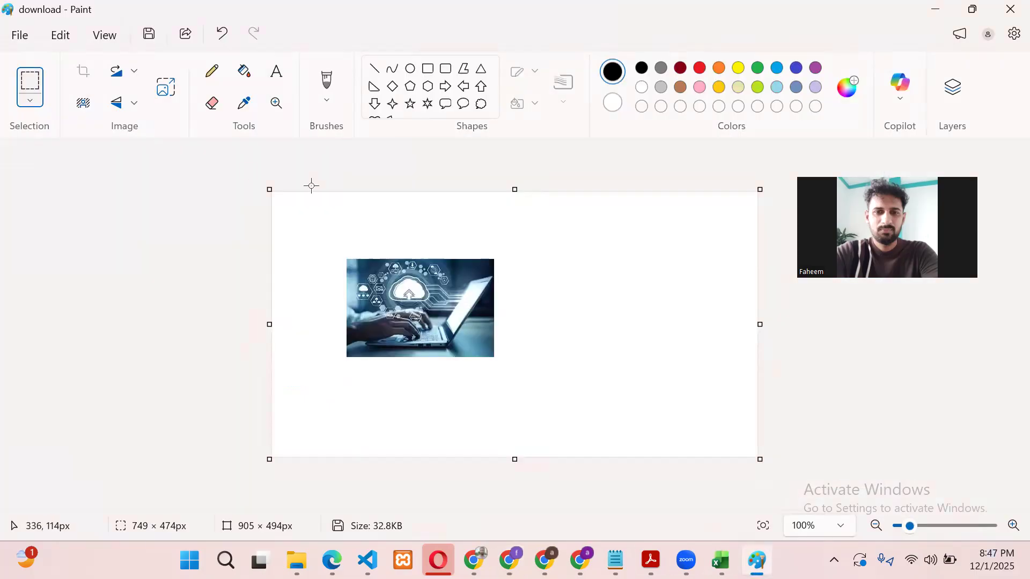
{"action": "left_click", "coordinate": [21, 35]}
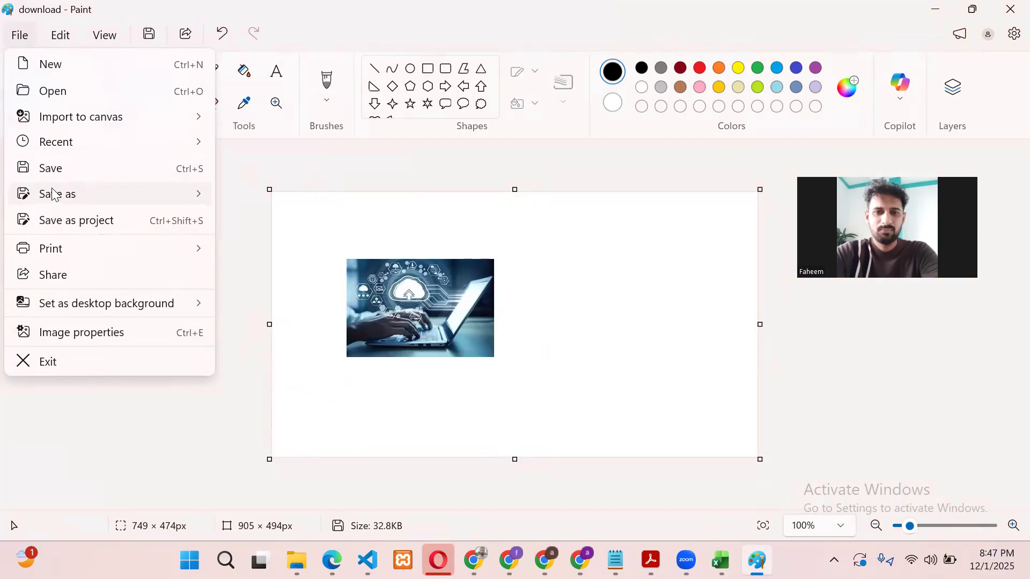
{"action": "mouse_move", "coordinate": [54, 194]}
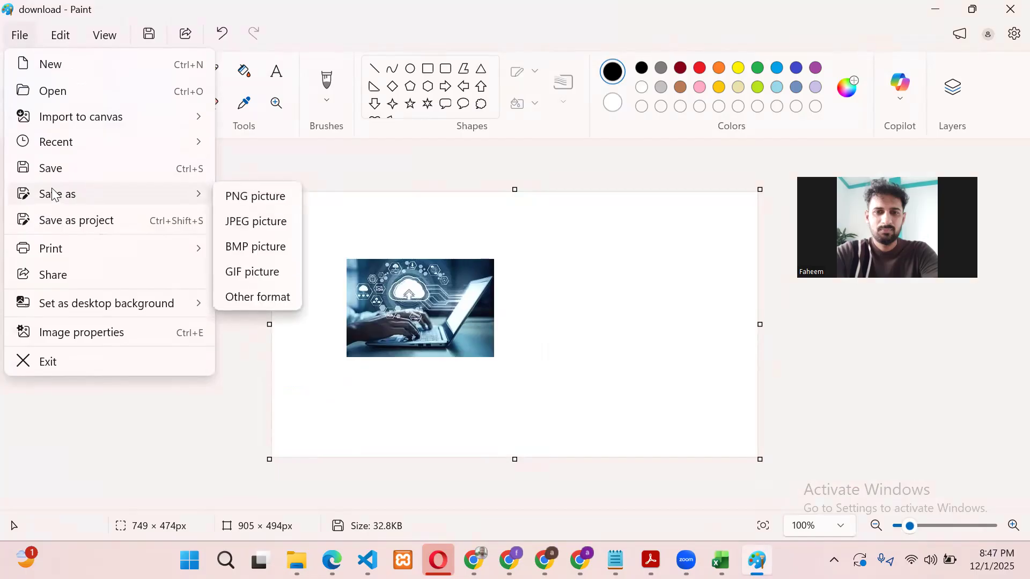
{"action": "left_click", "coordinate": [247, 198]}
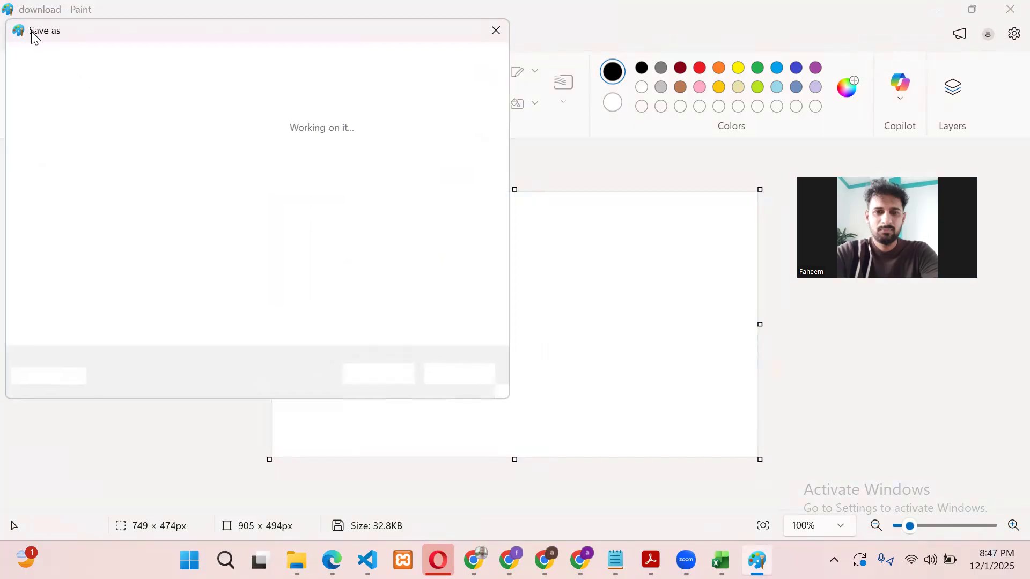
{"action": "left_click", "coordinate": [229, 280]}
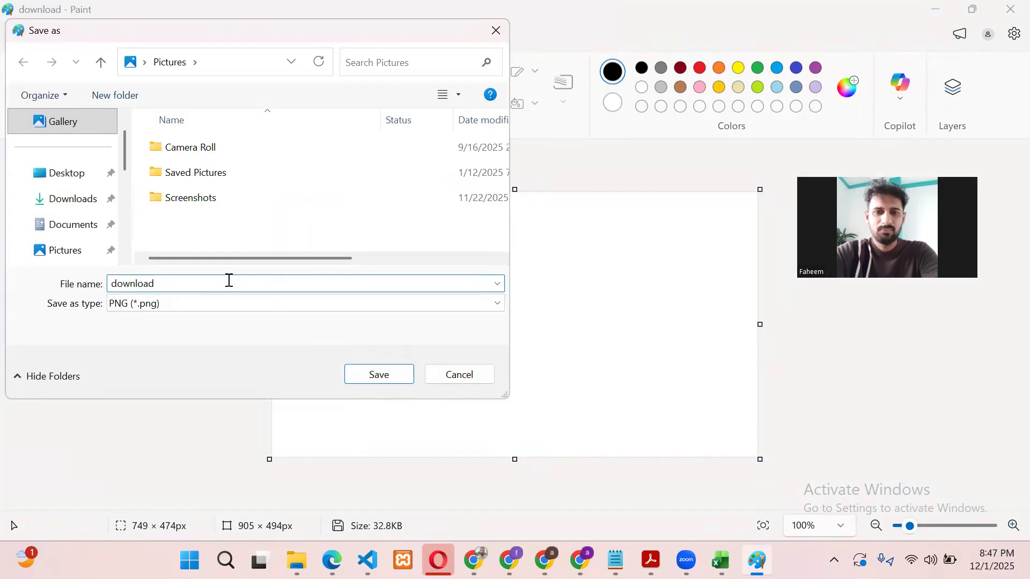
{"action": "left_click", "coordinate": [354, 374]}
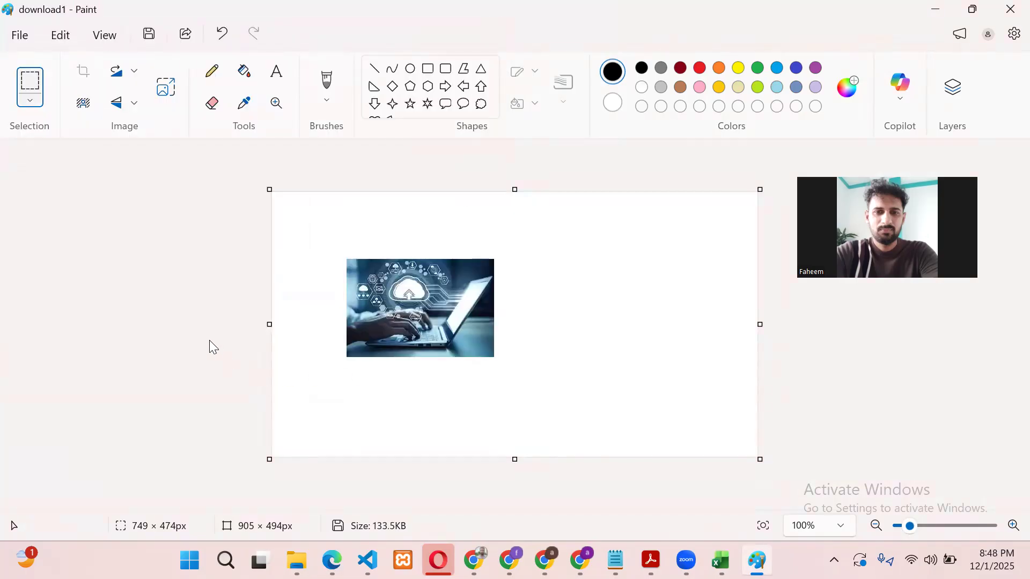
{"action": "mouse_move", "coordinate": [474, 561]}
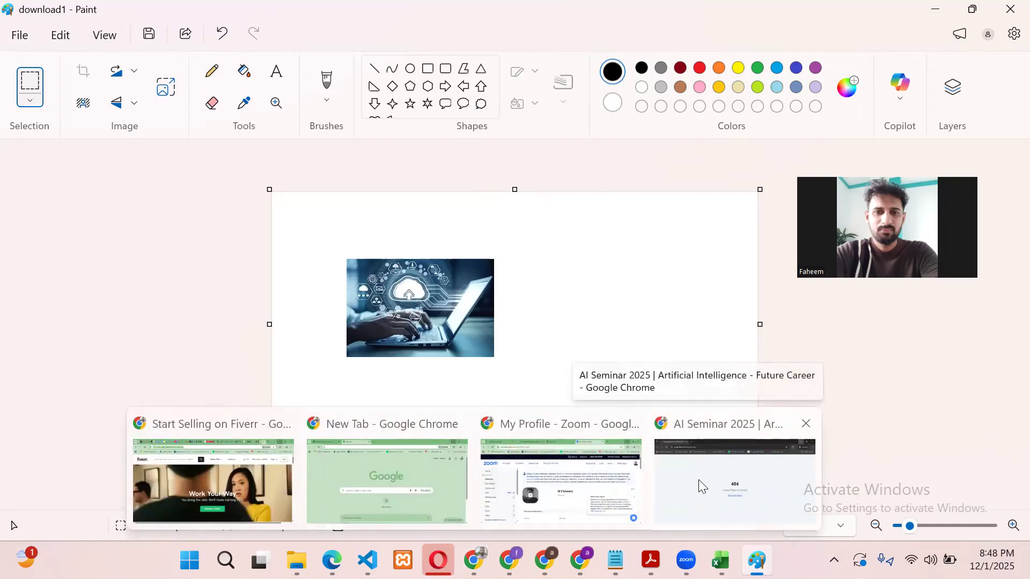
{"action": "mouse_move", "coordinate": [580, 561]}
{"action": "mouse_move", "coordinate": [509, 561]}
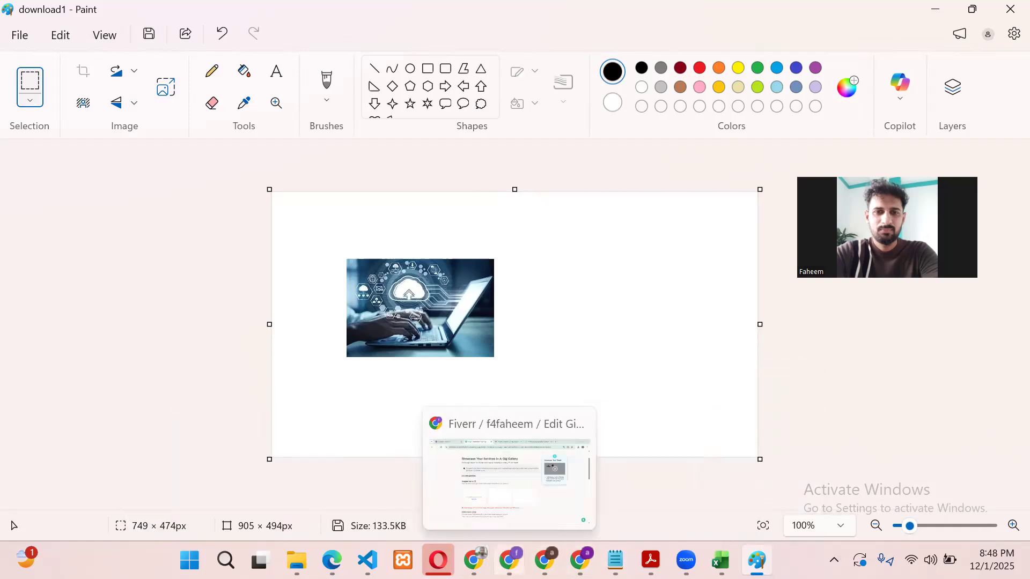
{"action": "left_click", "coordinate": [491, 487]}
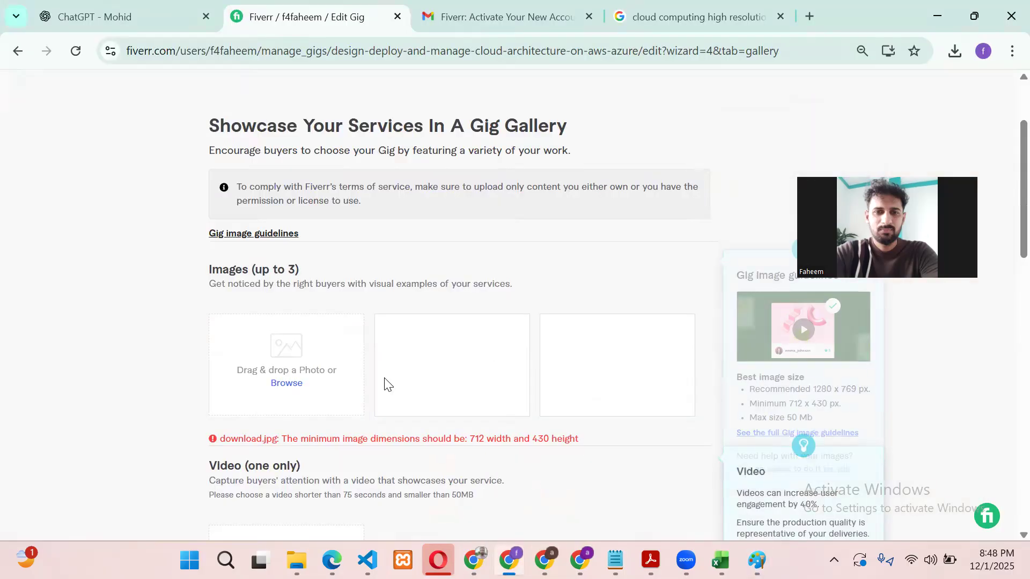
{"action": "left_click", "coordinate": [286, 383]}
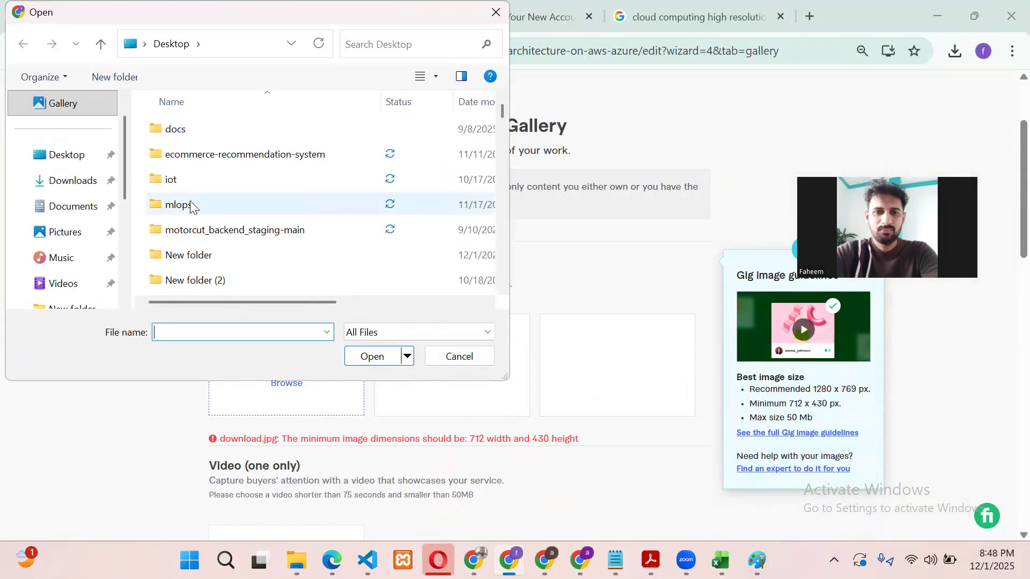
{"action": "left_click", "coordinate": [72, 156]}
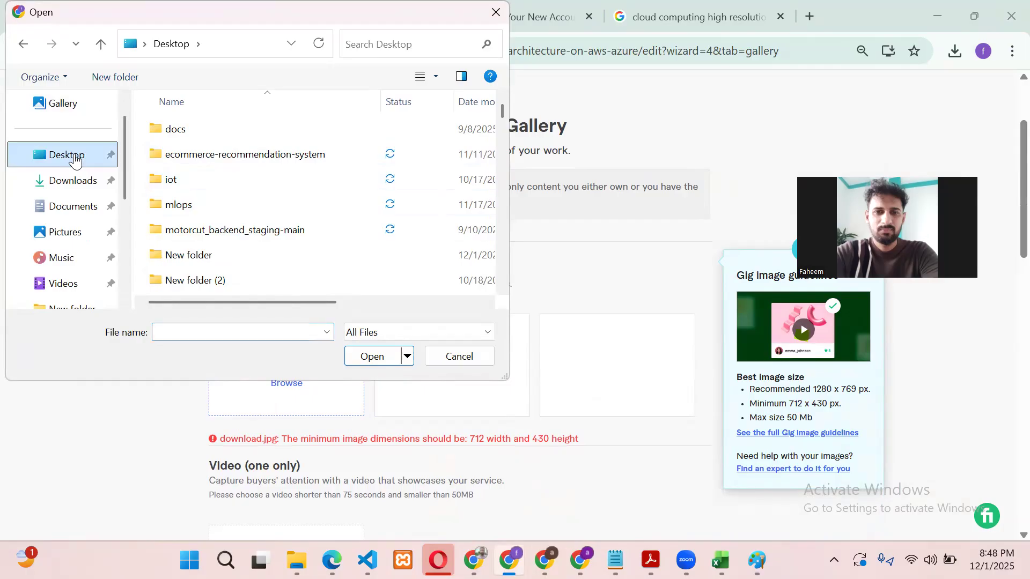
{"action": "left_click", "coordinate": [200, 330]}
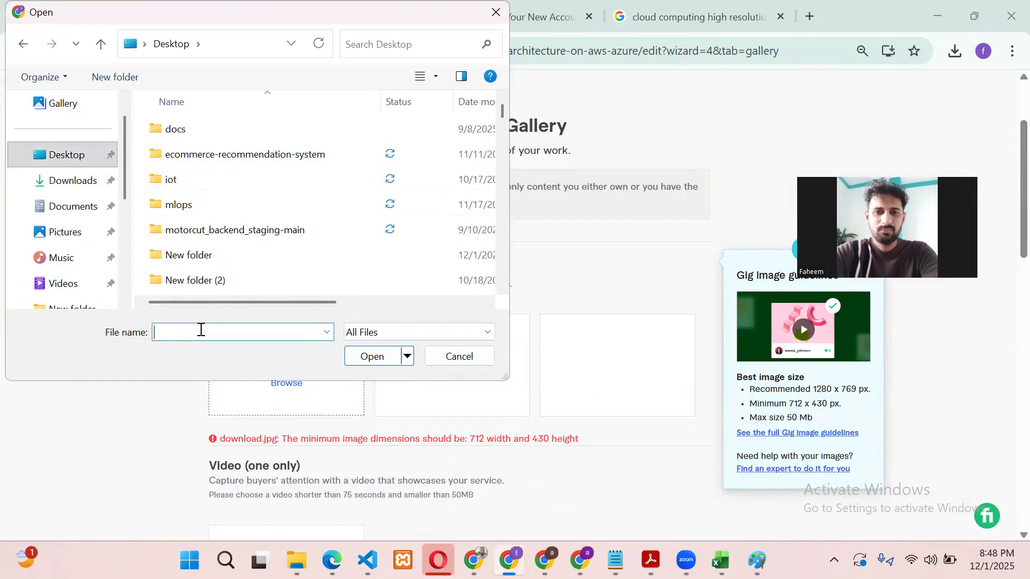
{"action": "type", "text": "do"}
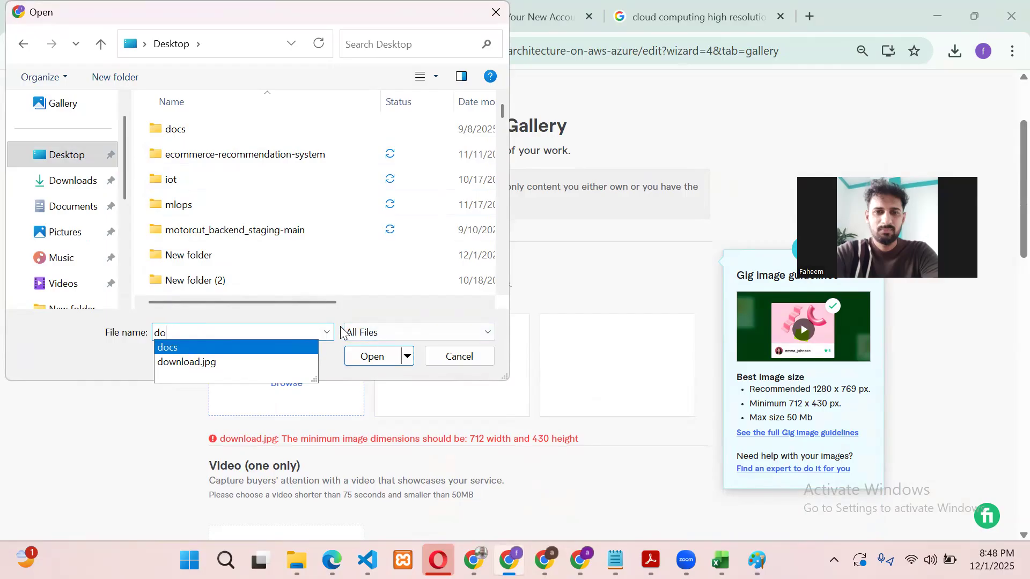
{"action": "type", "text": "n"}
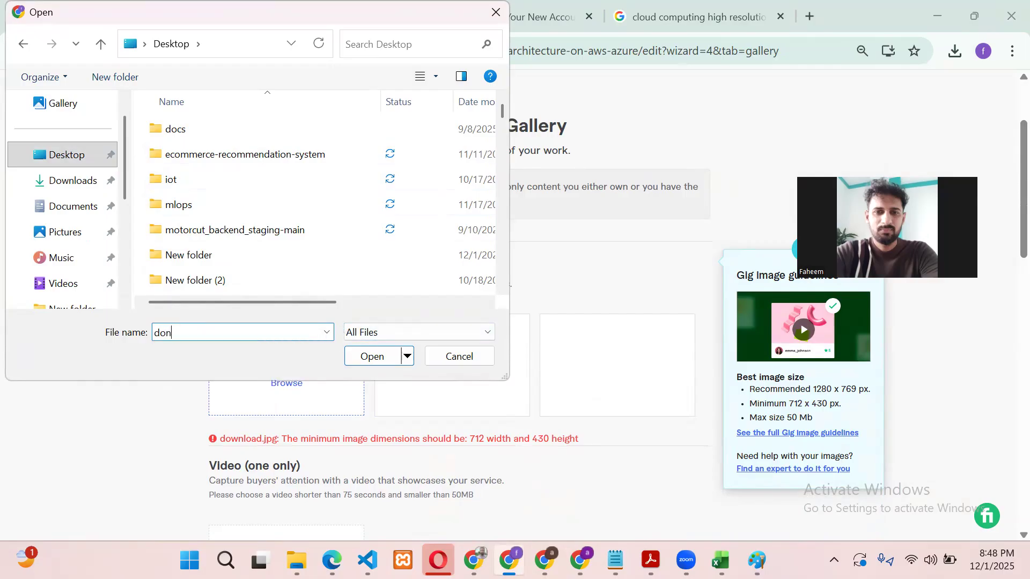
{"action": "type", "text": "llao"}
{"action": "key", "text": "BackSpace"}
{"action": "key", "text": "BackSpace"}
{"action": "key", "text": "BackSpace"}
{"action": "key", "text": "BackSpace"}
{"action": "key", "text": "BackSpace"}
{"action": "key", "text": "BackSpace"}
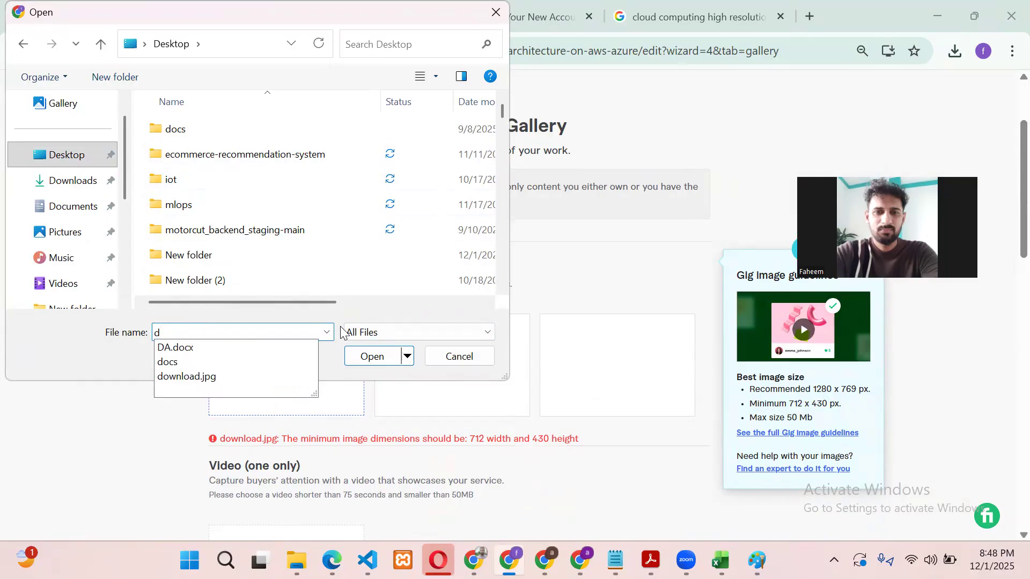
{"action": "left_click", "coordinate": [495, 12]}
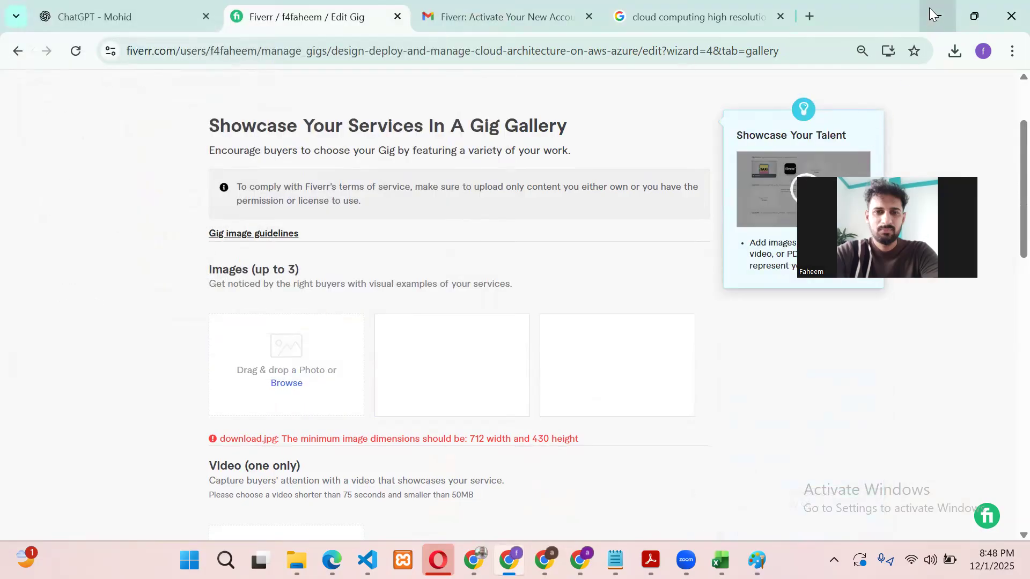
Add the enlarged download image straight from the Windows desktop to the first image slot of the Fiverr gig gallery.
{"action": "left_click", "coordinate": [934, 15]}
{"action": "left_click", "coordinate": [933, 11]}
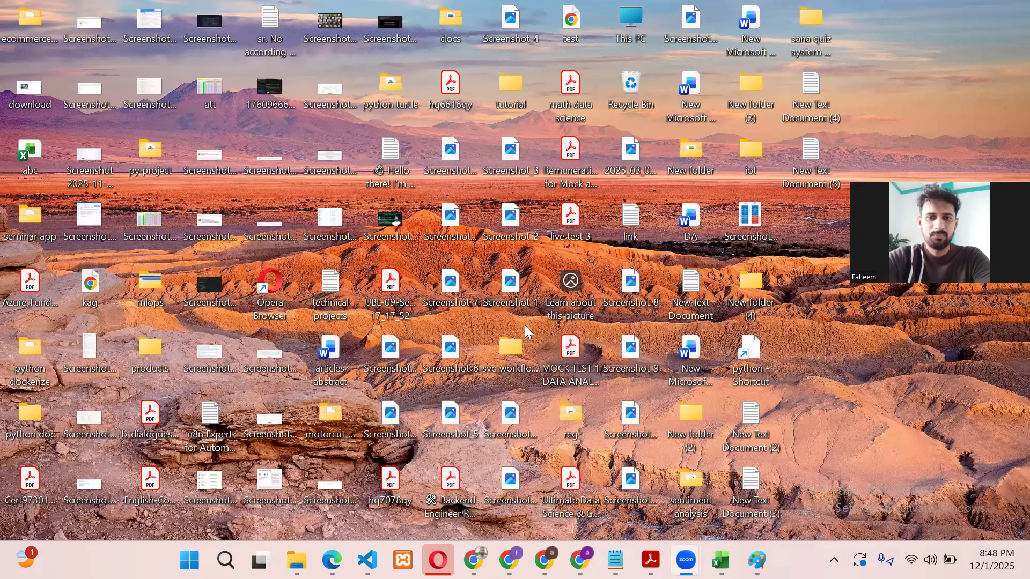
{"action": "left_click", "coordinate": [42, 94]}
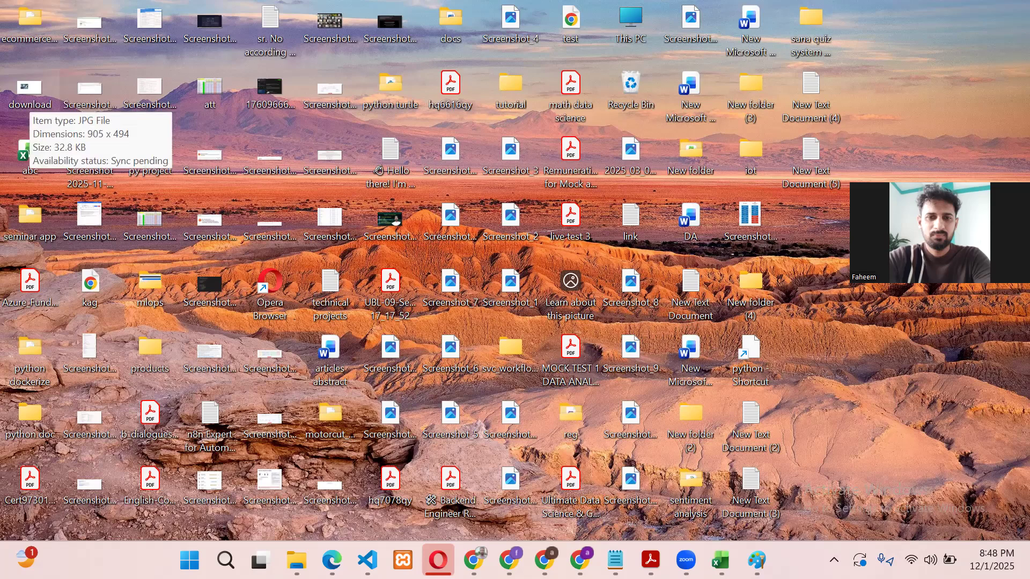
{"action": "left_click_drag", "start_coordinate": [37, 103], "coordinate": [279, 369]}
{"action": "left_click_drag", "start_coordinate": [649, 535], "coordinate": [283, 371]}
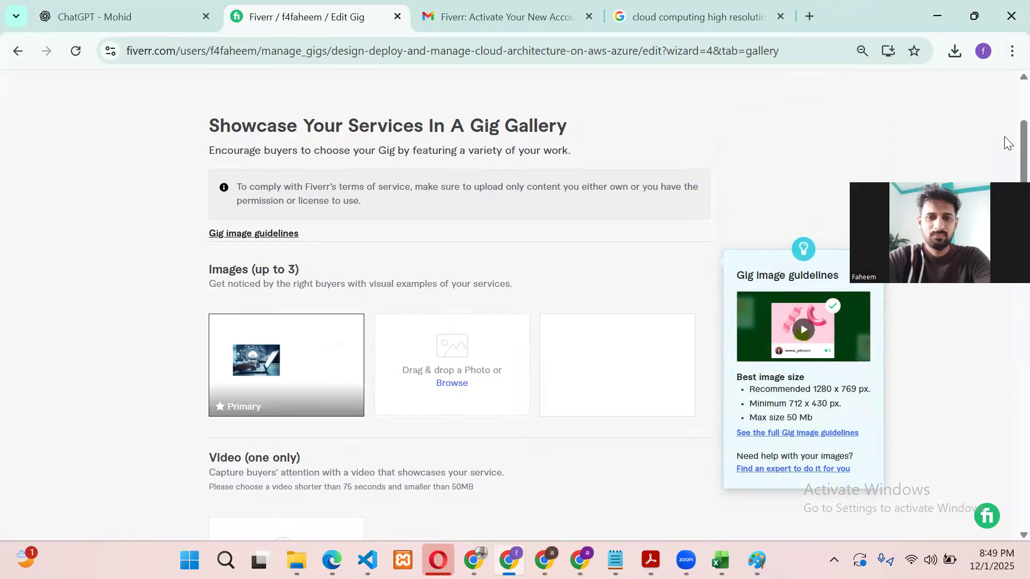
Save the gig gallery without a video or PDF and continue to the Publish stage.
{"action": "scroll", "coordinate": [1008, 140], "scroll_direction": "down", "scroll_amount": 5}
{"action": "scroll", "coordinate": [1004, 296], "scroll_direction": "down", "scroll_amount": 6}
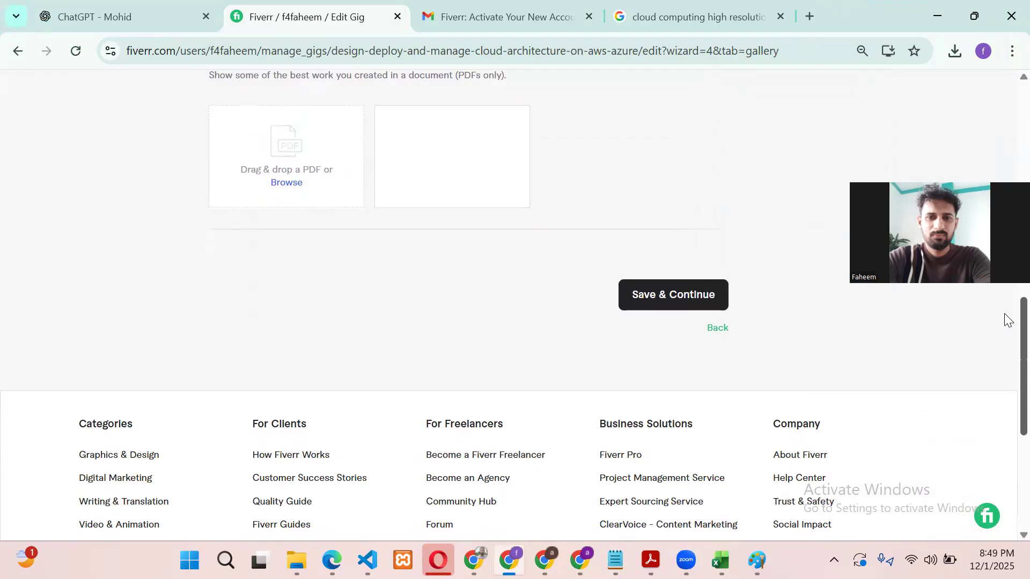
{"action": "left_click", "coordinate": [679, 296]}
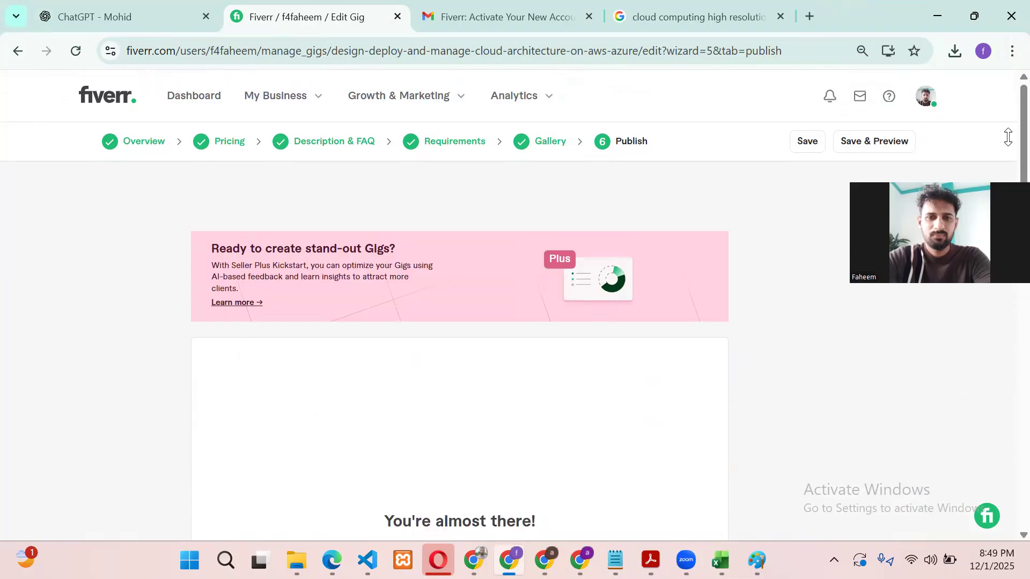
Declare non-U.S. person status for the Form W-9 requirement, save the answer and return to the gig's Publish page.
{"action": "scroll", "coordinate": [1006, 132], "scroll_direction": "down", "scroll_amount": 8}
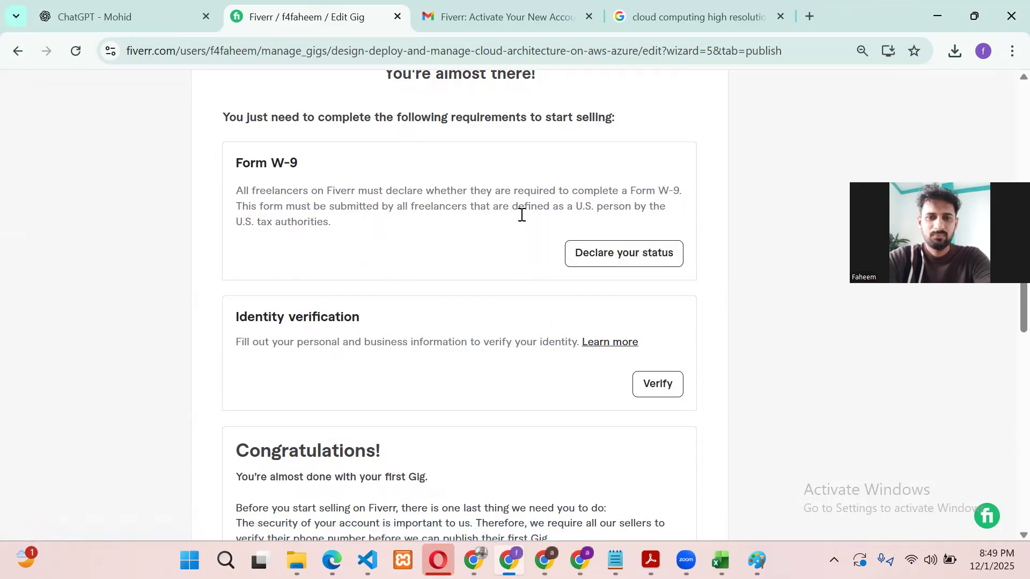
{"action": "left_click", "coordinate": [598, 264]}
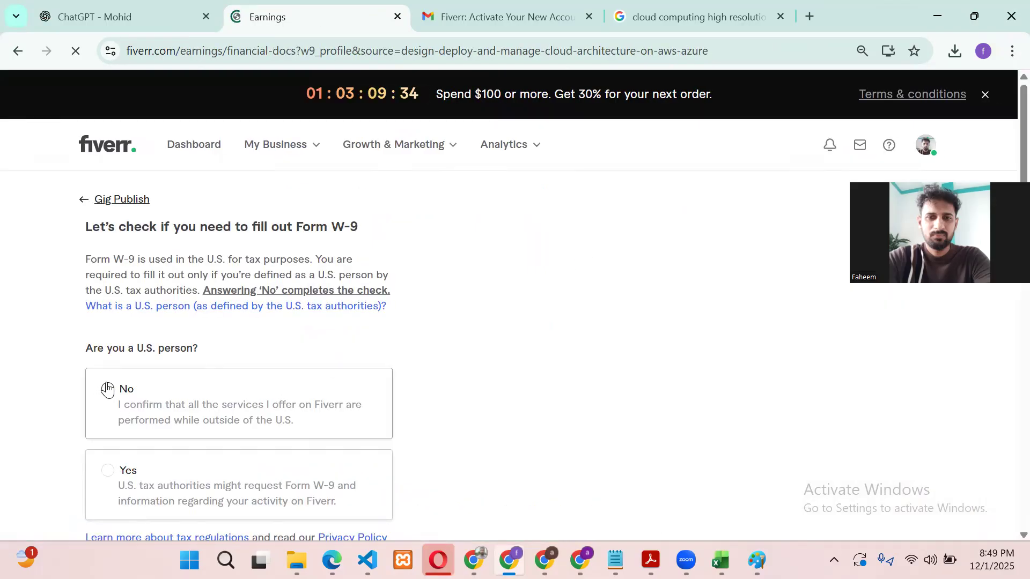
{"action": "left_click", "coordinate": [107, 390]}
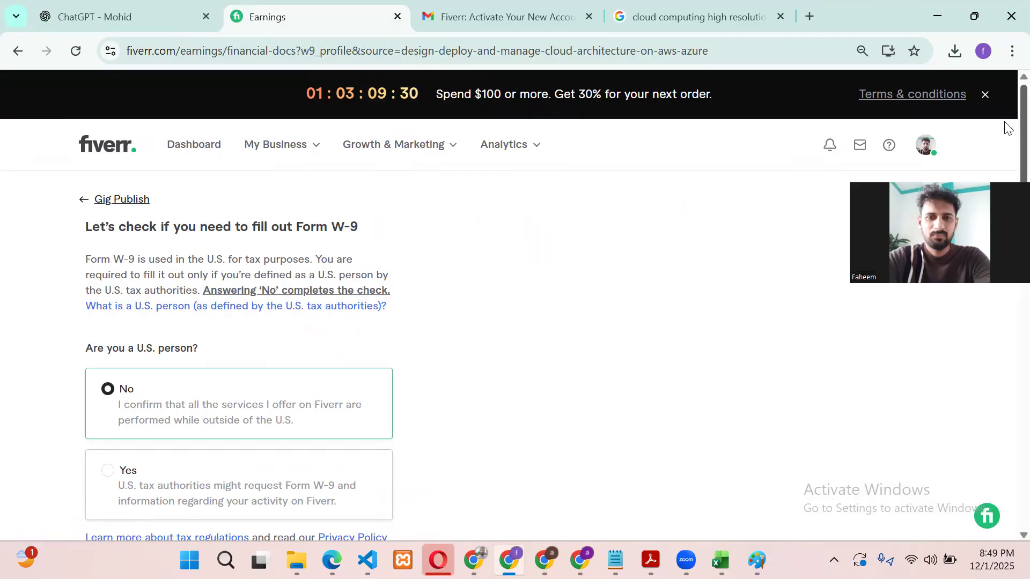
{"action": "scroll", "coordinate": [1007, 128], "scroll_direction": "down", "scroll_amount": 5}
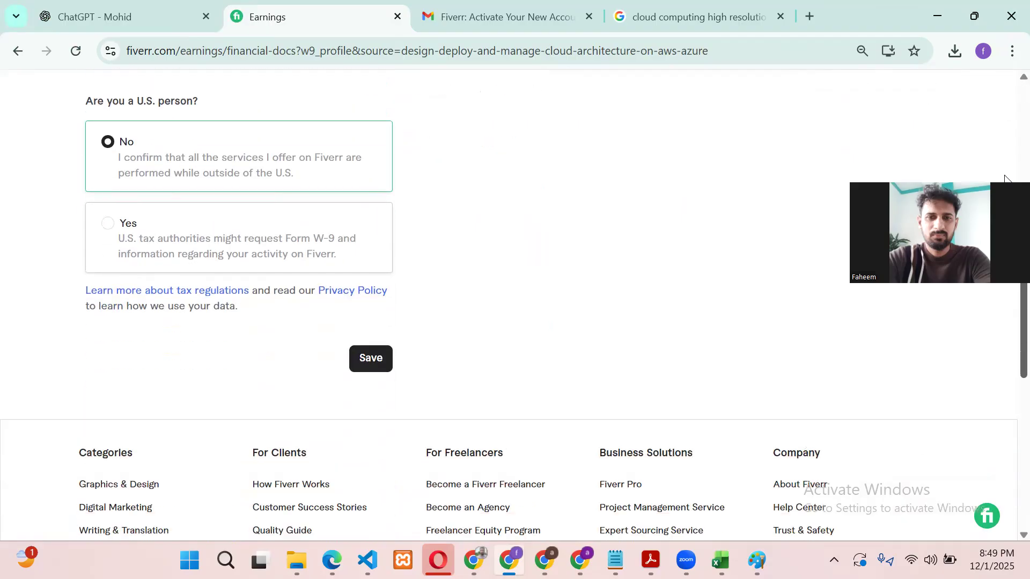
{"action": "left_click", "coordinate": [375, 345]}
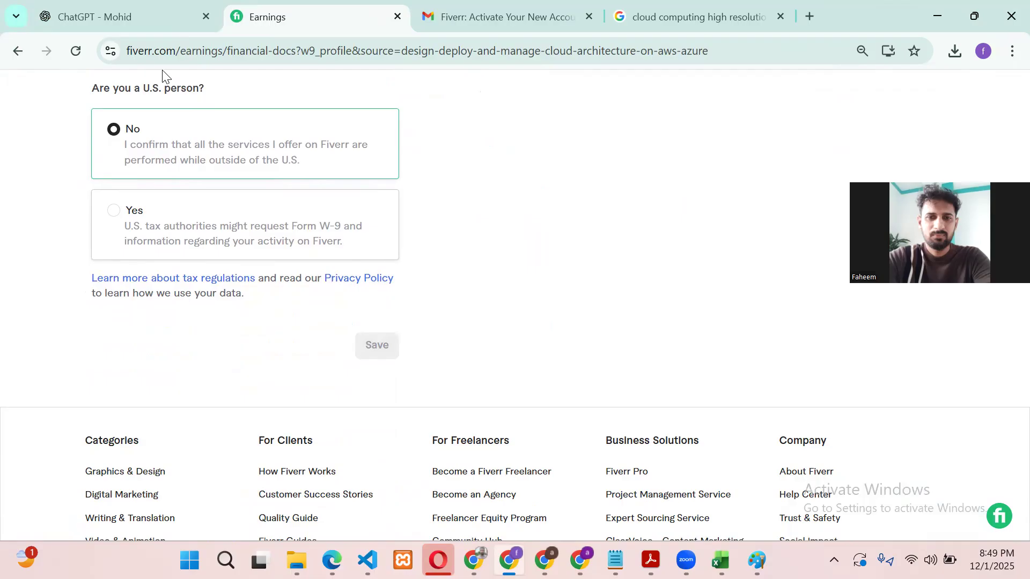
{"action": "left_click", "coordinate": [241, 59]}
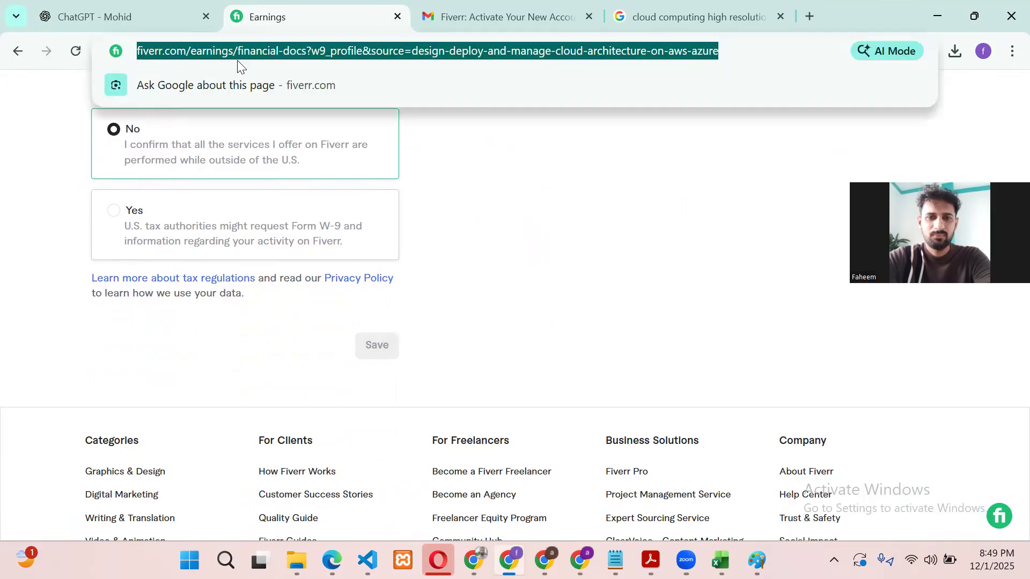
{"action": "left_click", "coordinate": [18, 51]}
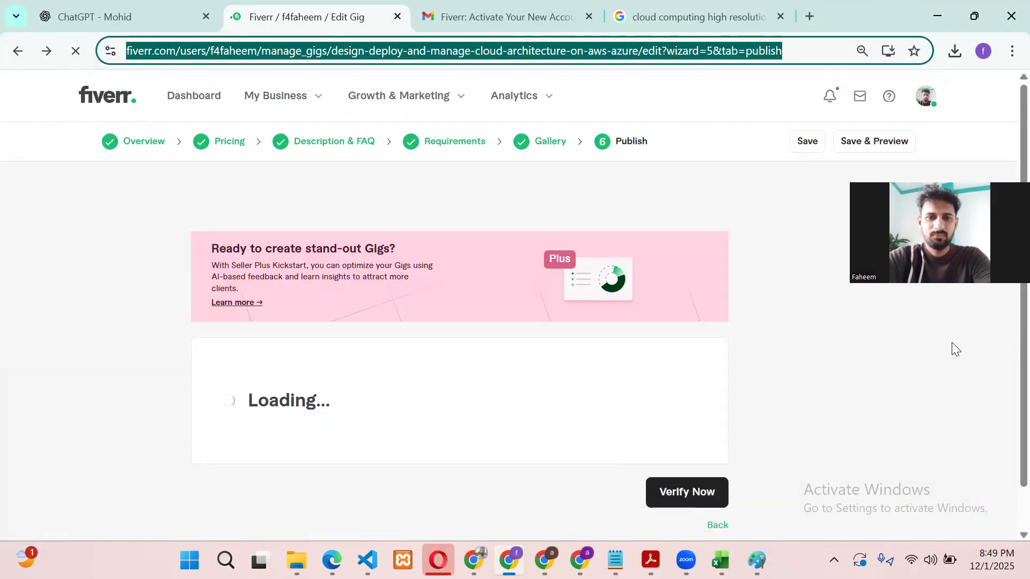
Start the gig's identity verification, stating that Fiverr is used as part of the primary job or profession and the business is not registered.
{"action": "left_click_drag", "start_coordinate": [1023, 331], "coordinate": [1022, 299]}
{"action": "left_click", "coordinate": [655, 327]}
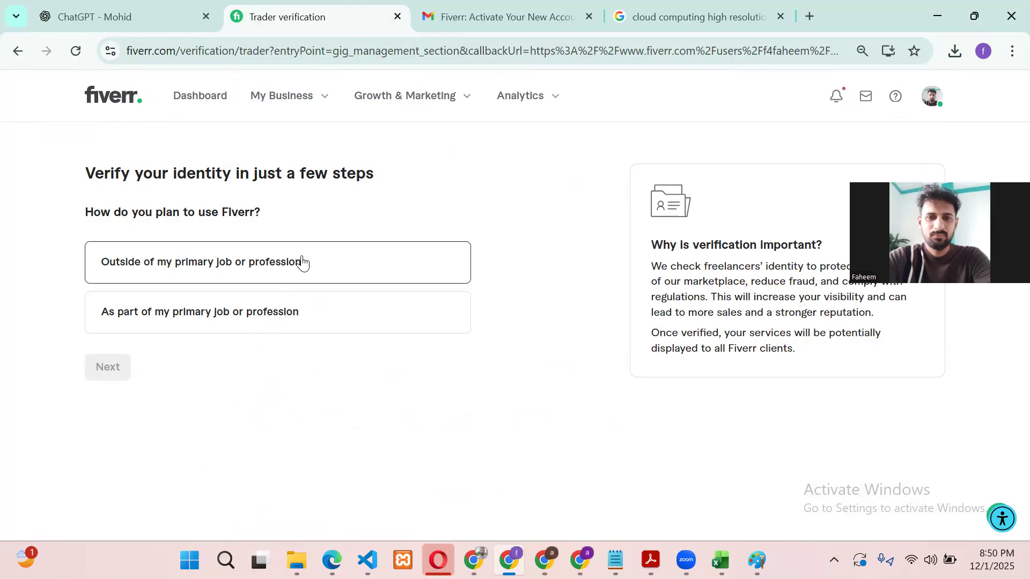
{"action": "left_click", "coordinate": [304, 316]}
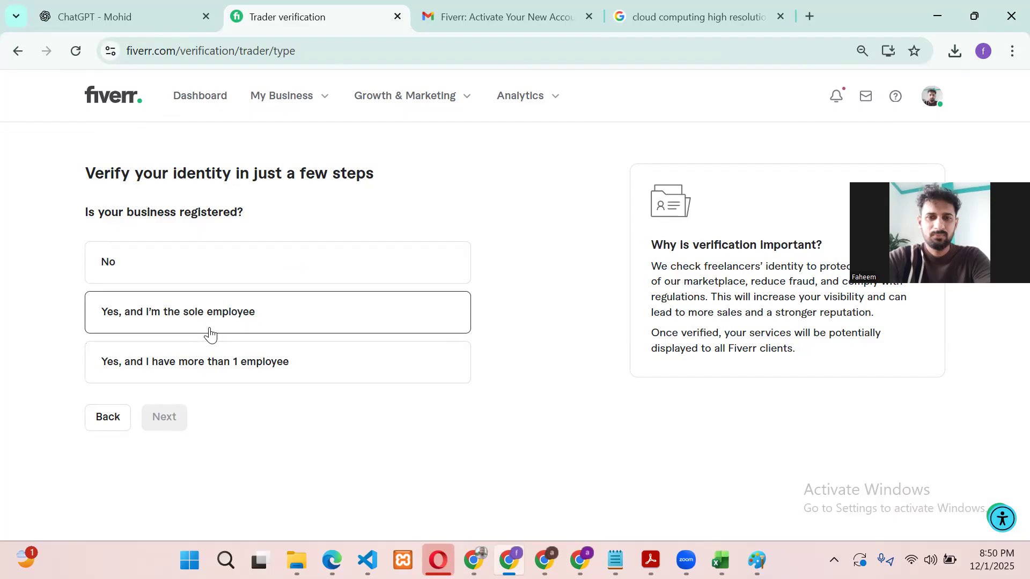
{"action": "left_click", "coordinate": [270, 270]}
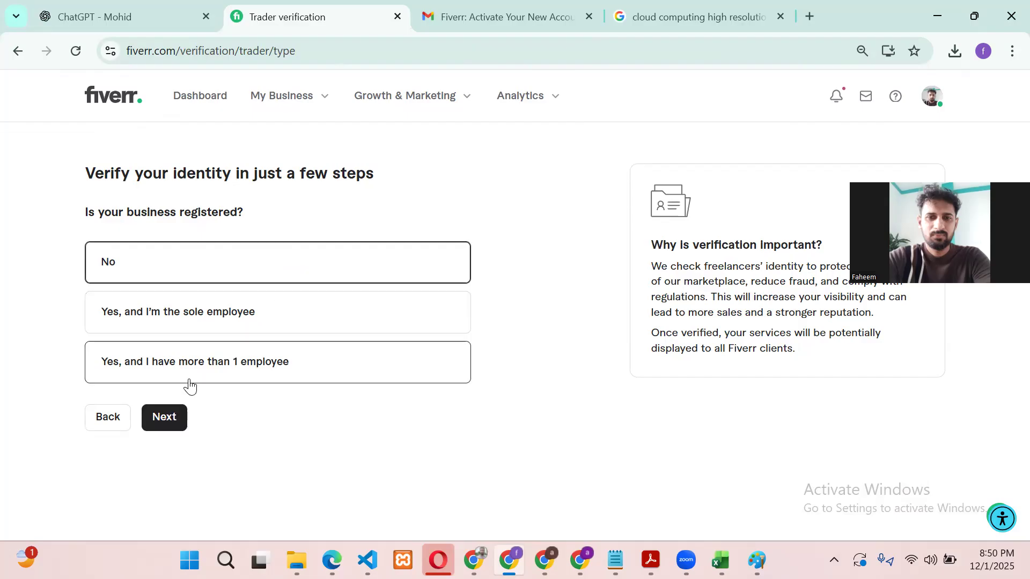
{"action": "left_click", "coordinate": [167, 419]}
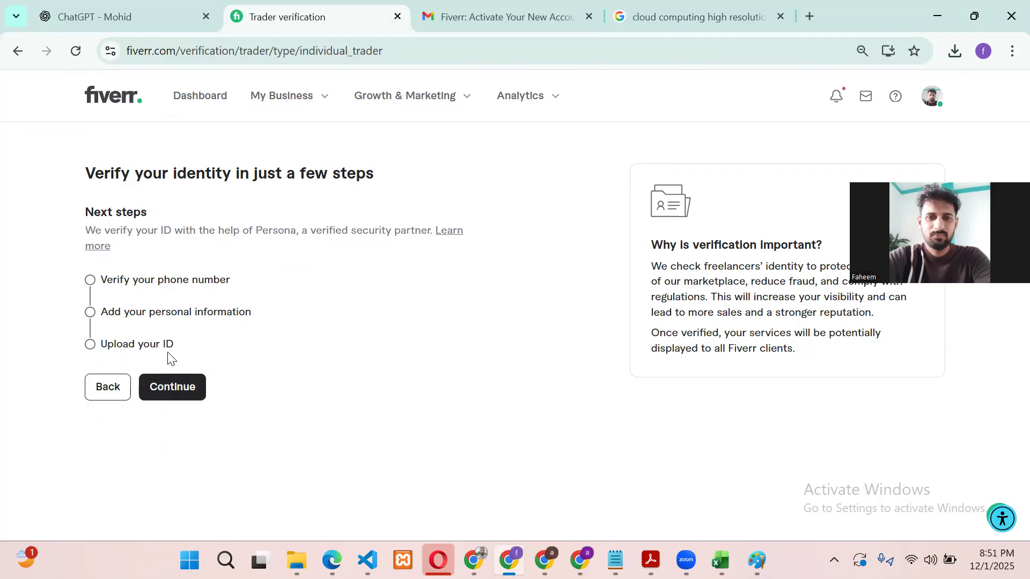
Continue to phone verification with Pakistan as the country, enter the phone number and try to verify it by text.
{"action": "left_click", "coordinate": [178, 389]}
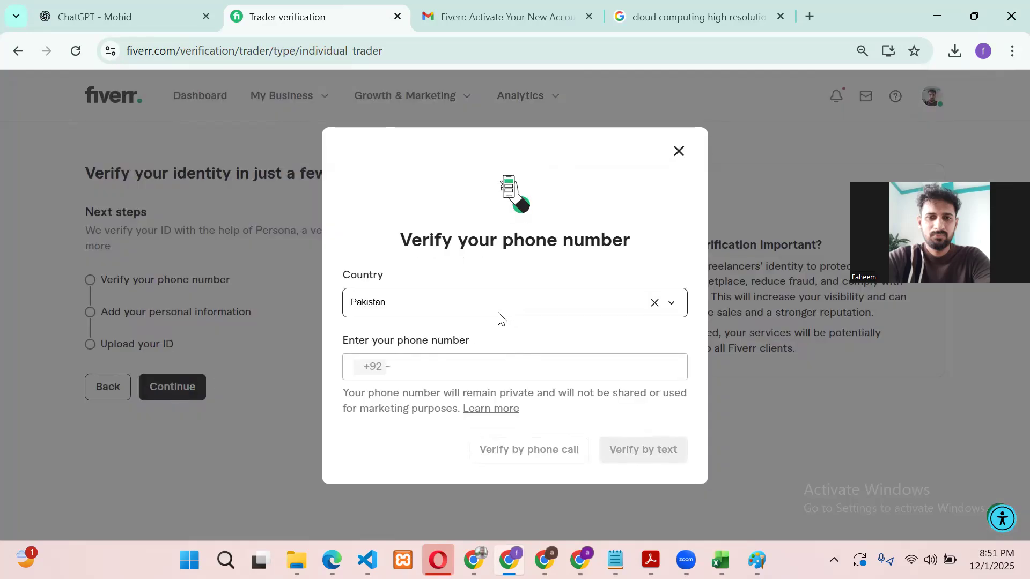
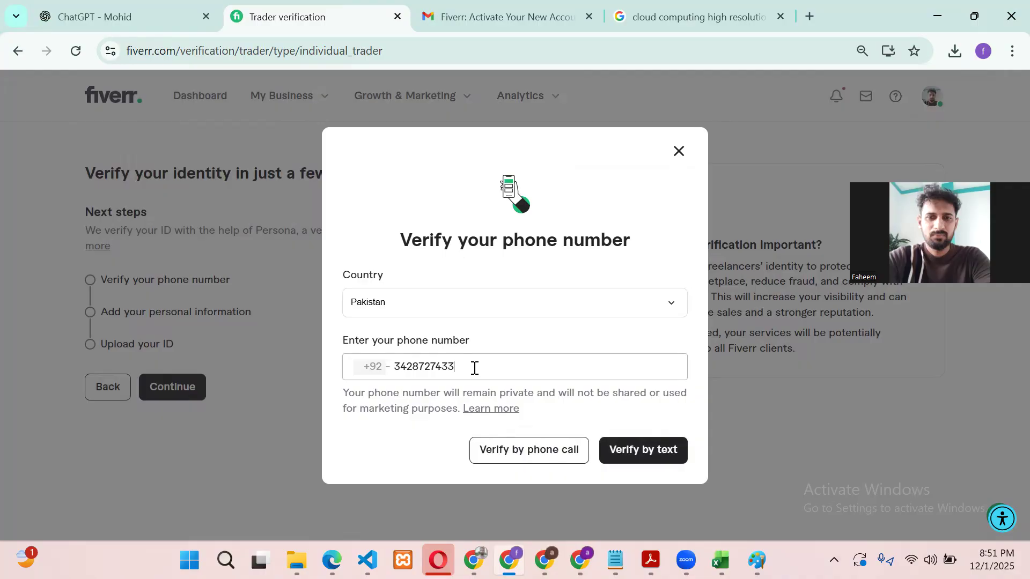
{"action": "left_click", "coordinate": [618, 460]}
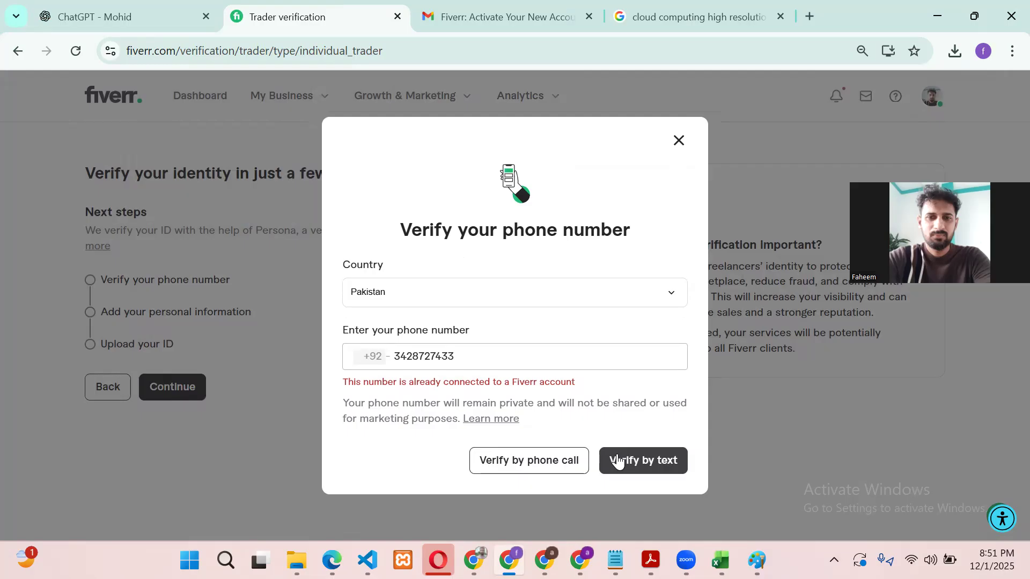
Replace the entered phone number with a different one, try to verify it by text and dismiss the resulting notice.
{"action": "left_click", "coordinate": [482, 359]}
{"action": "key", "text": "BackSpace"}
{"action": "key", "text": "BackSpace"}
{"action": "key", "text": "BackSpace"}
{"action": "key", "text": "BackSpace"}
{"action": "key", "text": "BackSpace"}
{"action": "key", "text": "BackSpace"}
{"action": "key", "text": "BackSpace"}
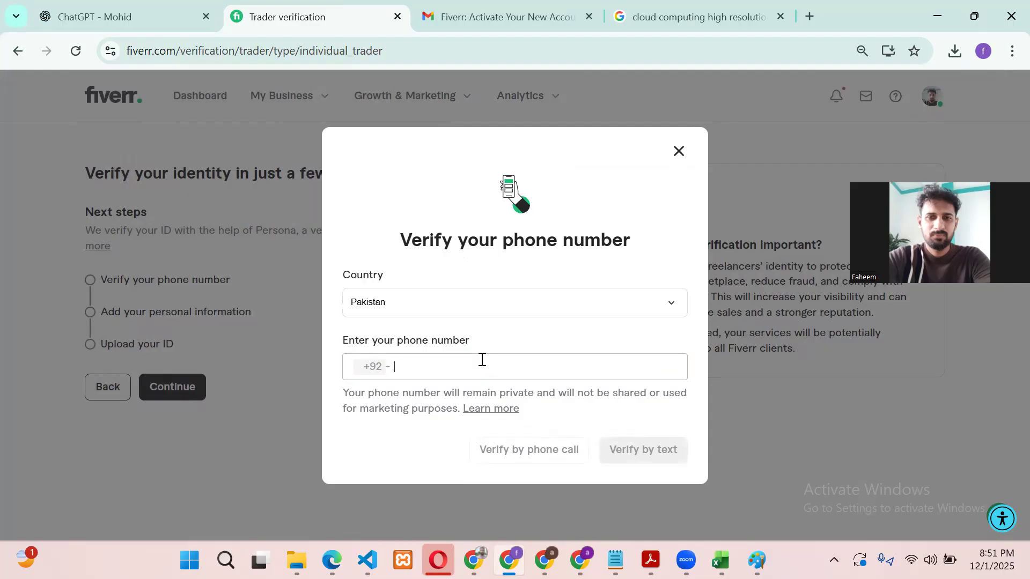
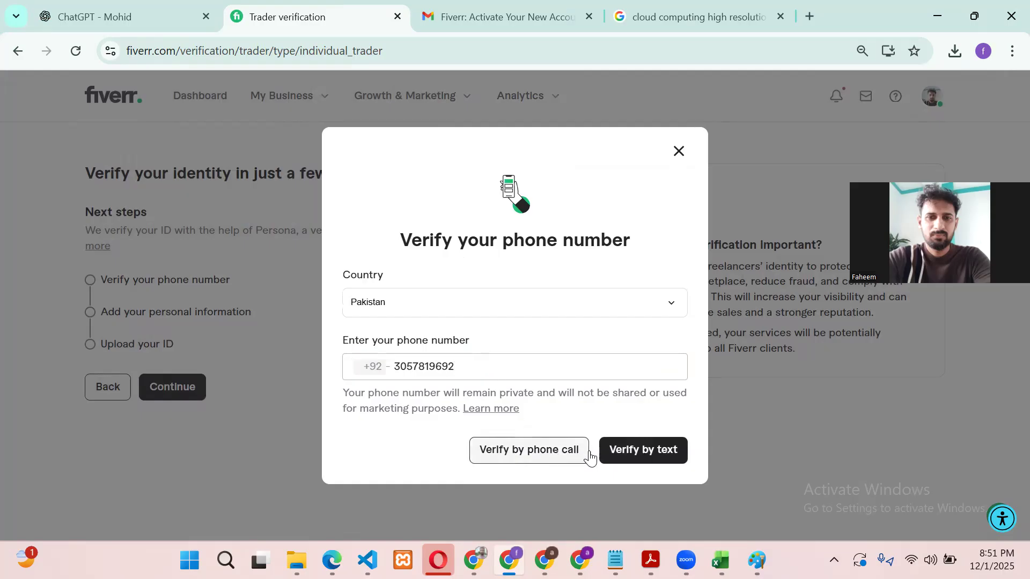
{"action": "left_click", "coordinate": [626, 452]}
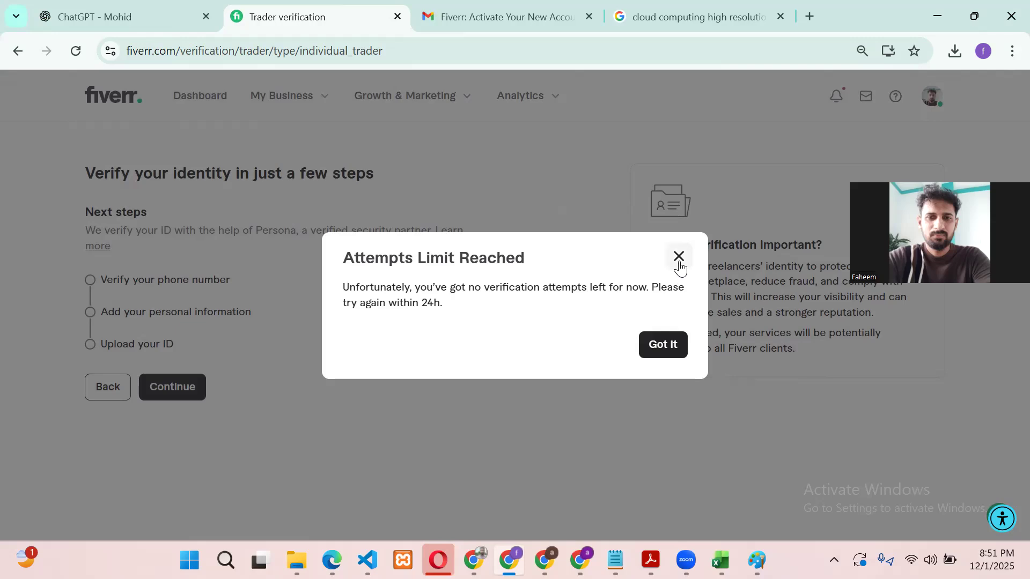
{"action": "left_click", "coordinate": [659, 348]}
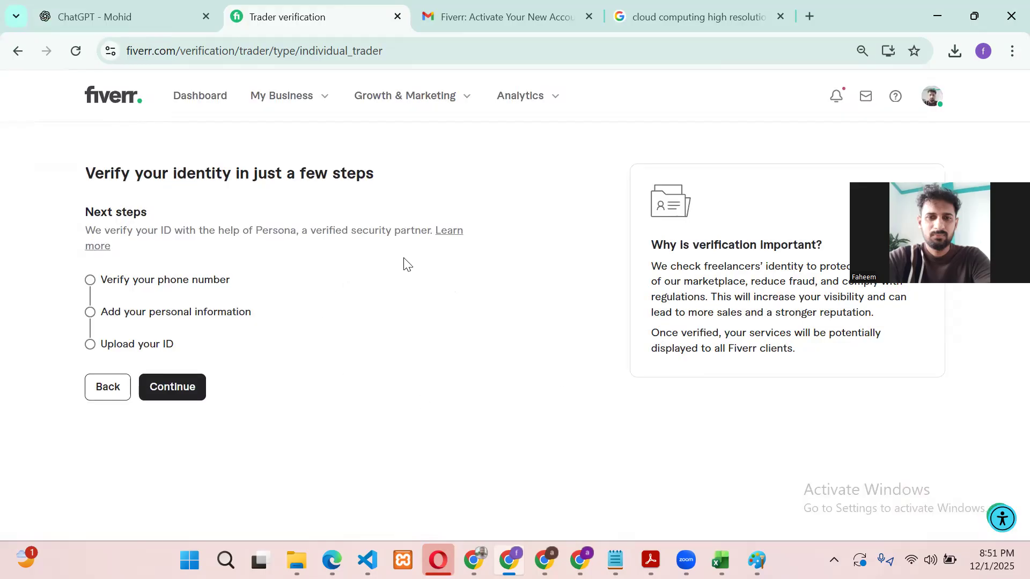
{"action": "left_click", "coordinate": [177, 391]}
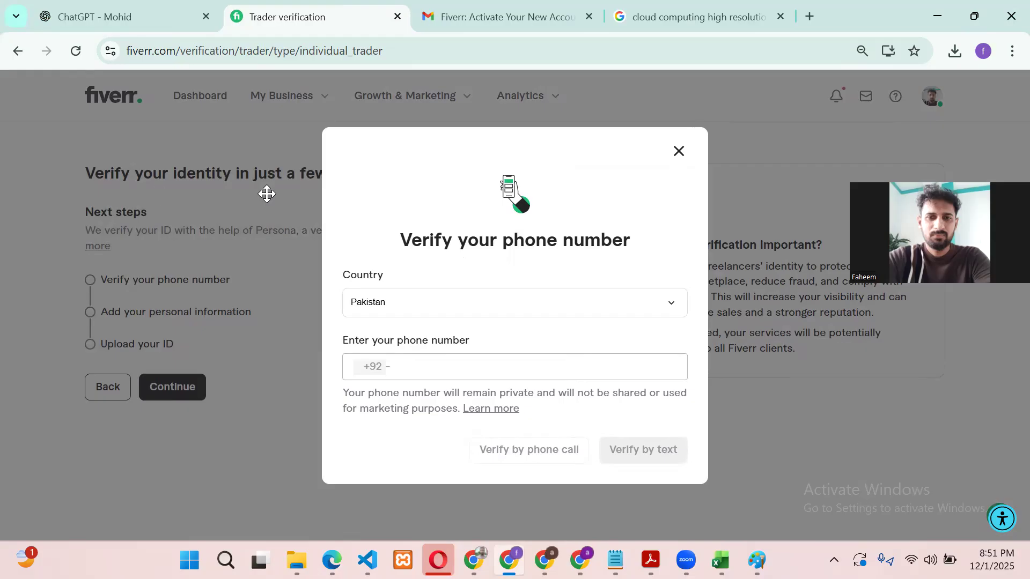
{"action": "left_click", "coordinate": [159, 195]}
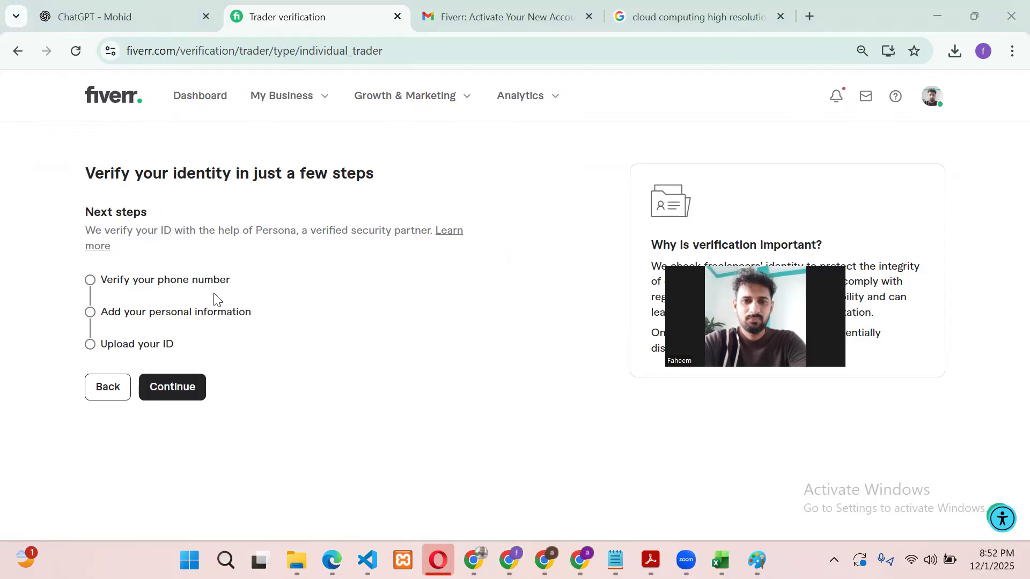
{"action": "left_click", "coordinate": [310, 355]}
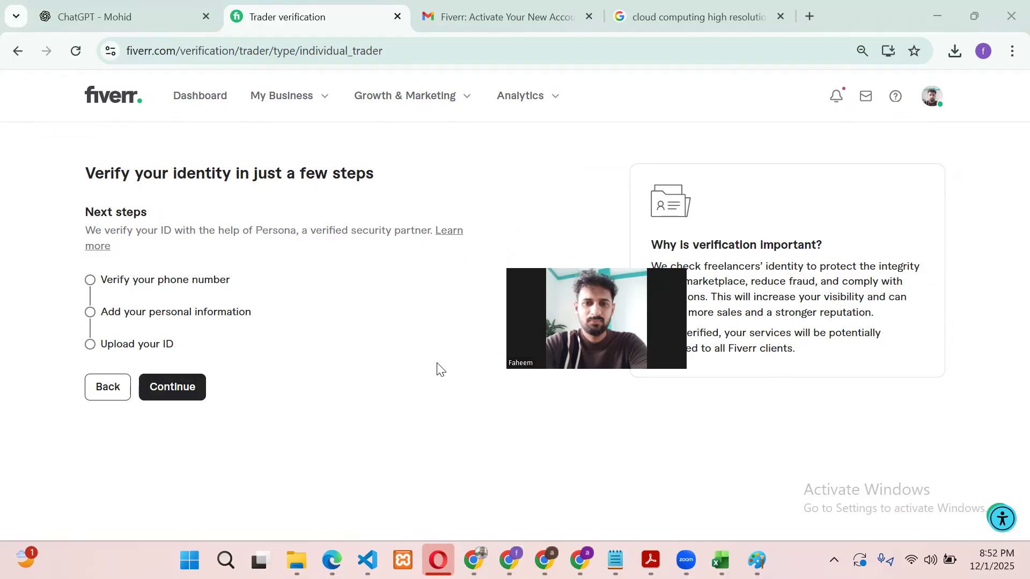
Go to the seller dashboard and examine the level overview with its performance metrics.
{"action": "left_click", "coordinate": [190, 99]}
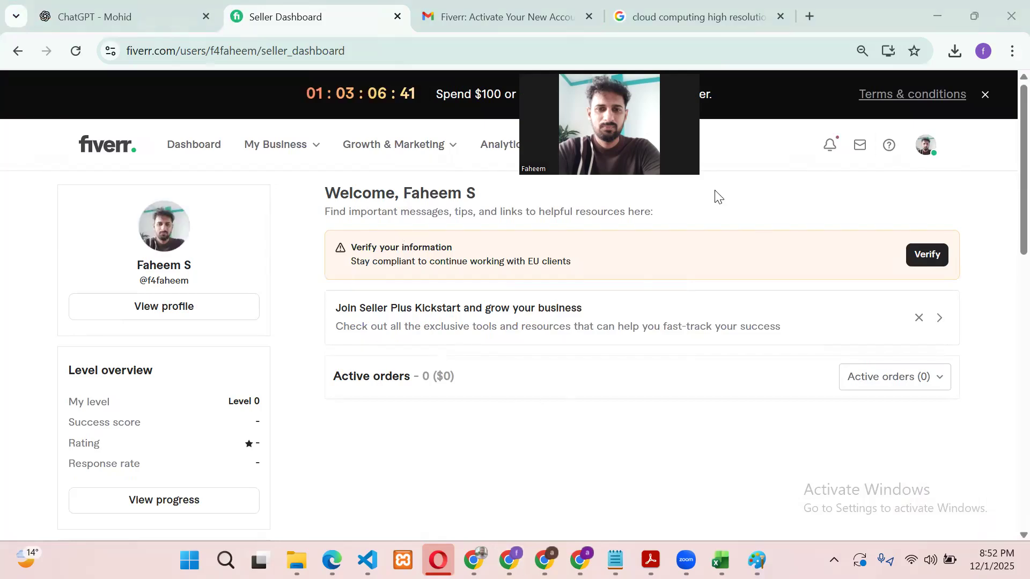
{"action": "left_click", "coordinate": [925, 145]}
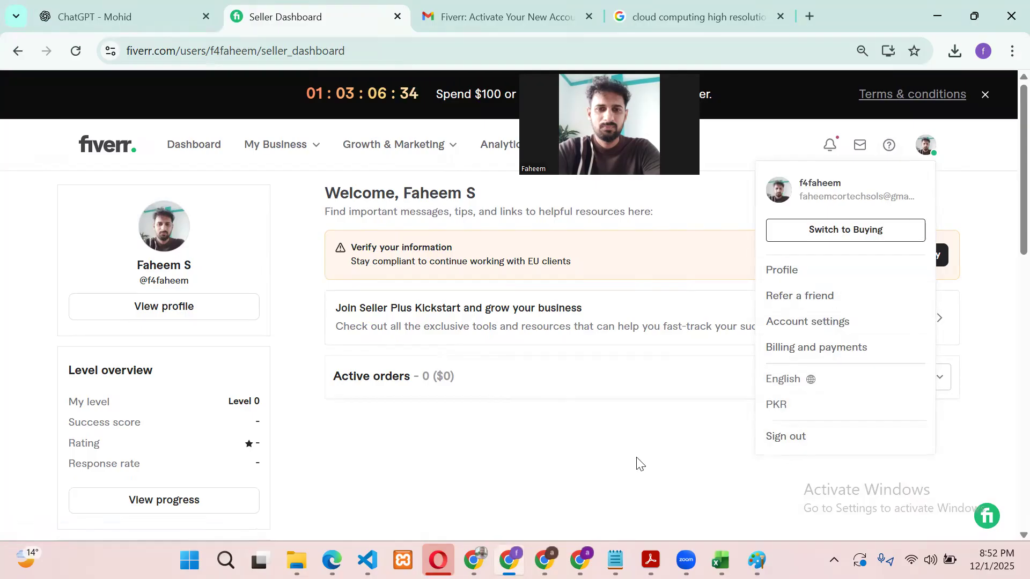
{"action": "left_click", "coordinate": [552, 470]}
{"action": "left_click", "coordinate": [198, 500]}
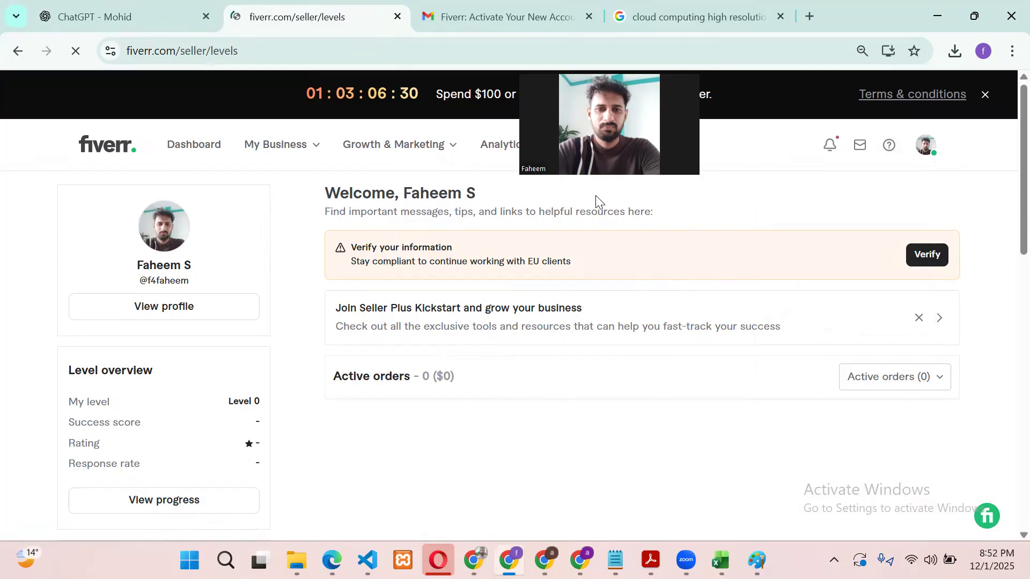
{"action": "left_click_drag", "start_coordinate": [596, 196], "coordinate": [606, 230]}
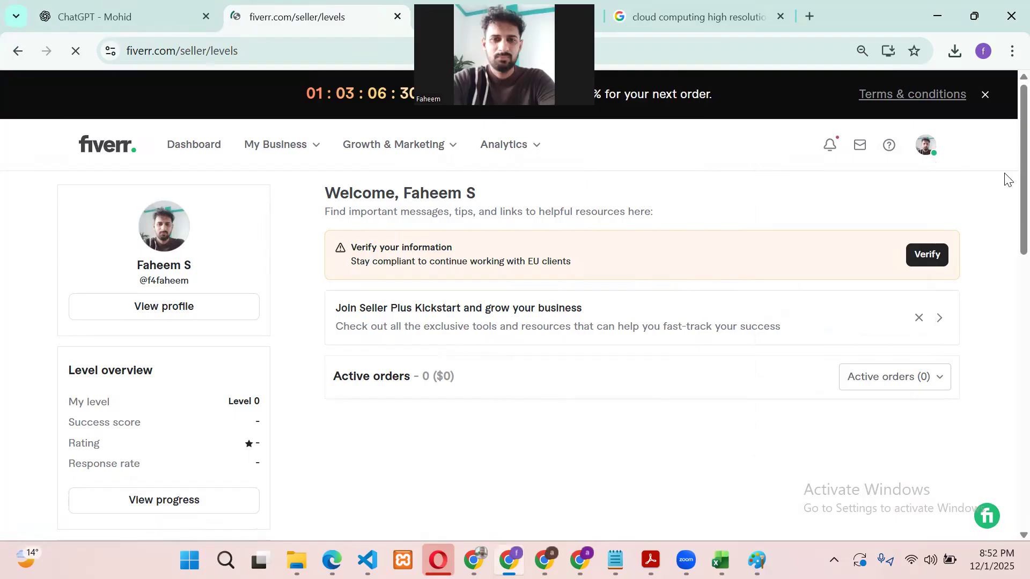
{"action": "scroll", "coordinate": [1005, 231], "scroll_direction": "down", "scroll_amount": 15}
{"action": "scroll", "coordinate": [1008, 281], "scroll_direction": "up", "scroll_amount": 15}
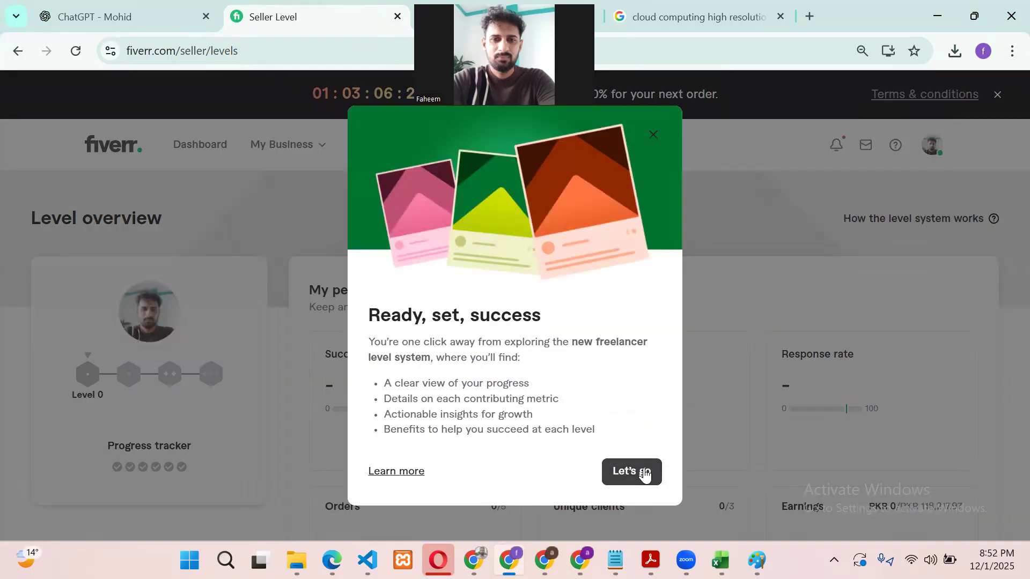
{"action": "left_click", "coordinate": [631, 472]}
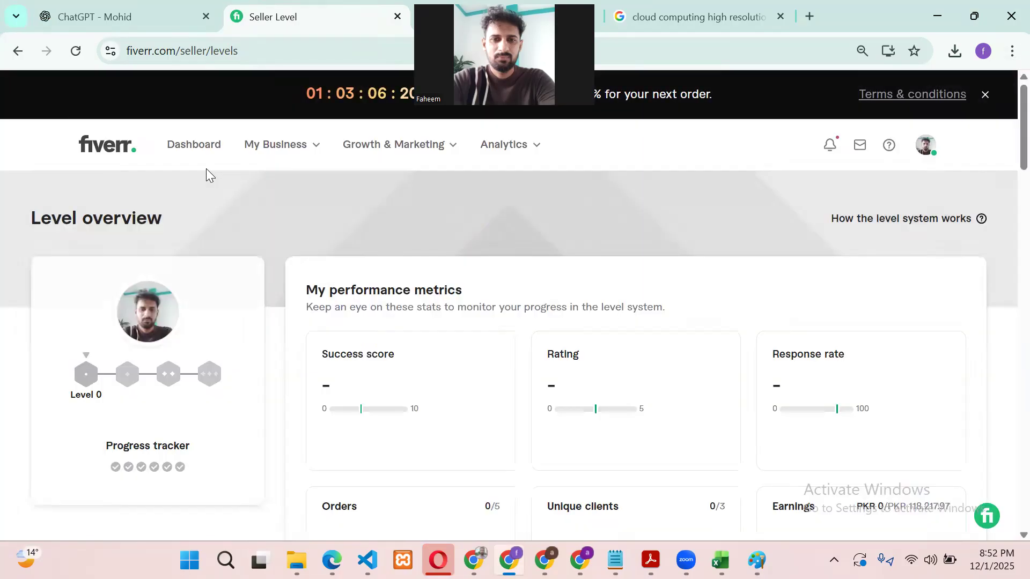
Return to the seller dashboard and open the freelancer's own profile page from the account options.
{"action": "left_click", "coordinate": [187, 154]}
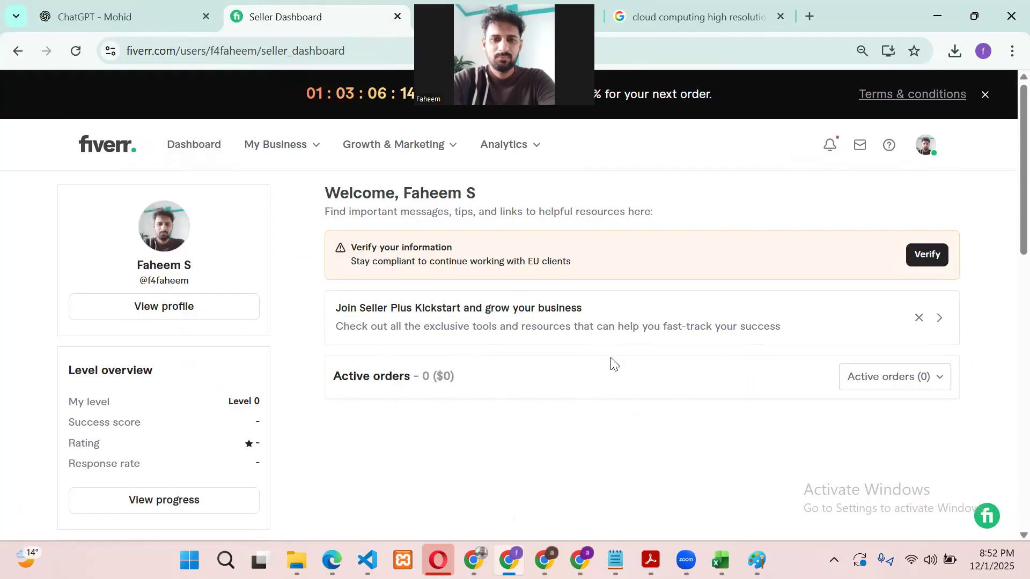
{"action": "left_click_drag", "start_coordinate": [535, 282], "coordinate": [530, 305]}
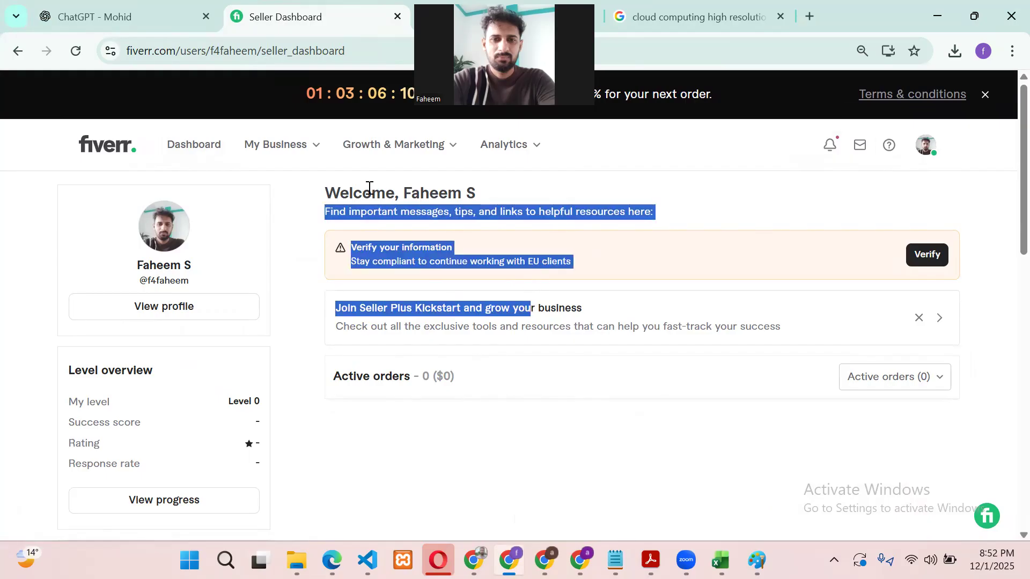
{"action": "left_click", "coordinate": [926, 145]}
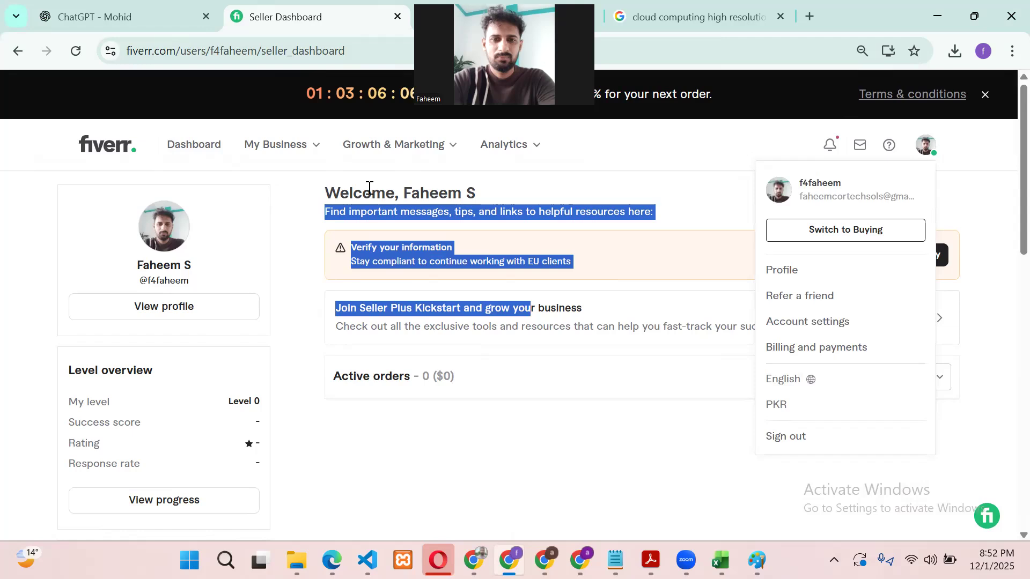
{"action": "left_click", "coordinate": [809, 267]}
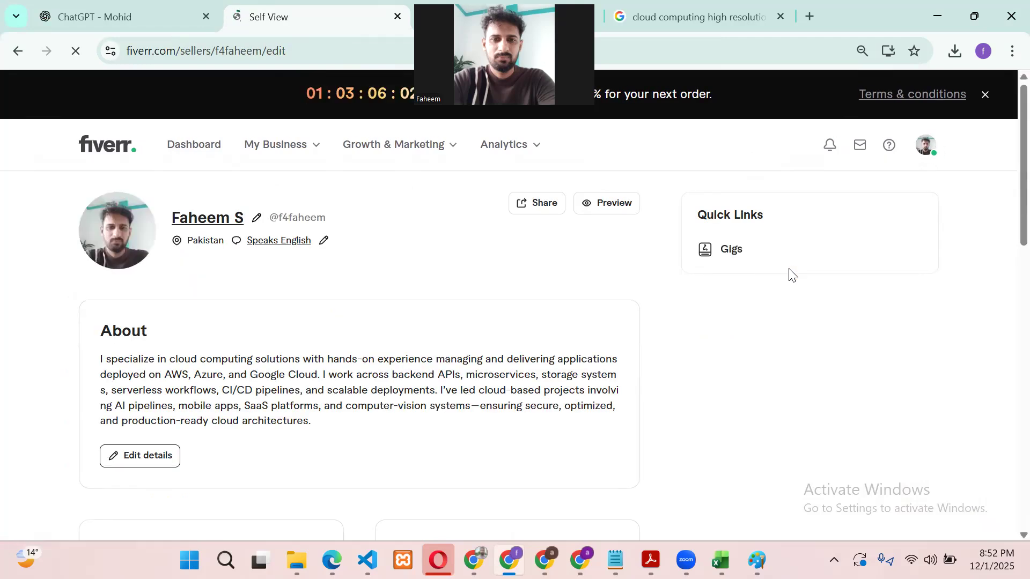
Open the gigs list from the profile's quick links and check the draft, denied and paused gigs.
{"action": "left_click", "coordinate": [724, 255]}
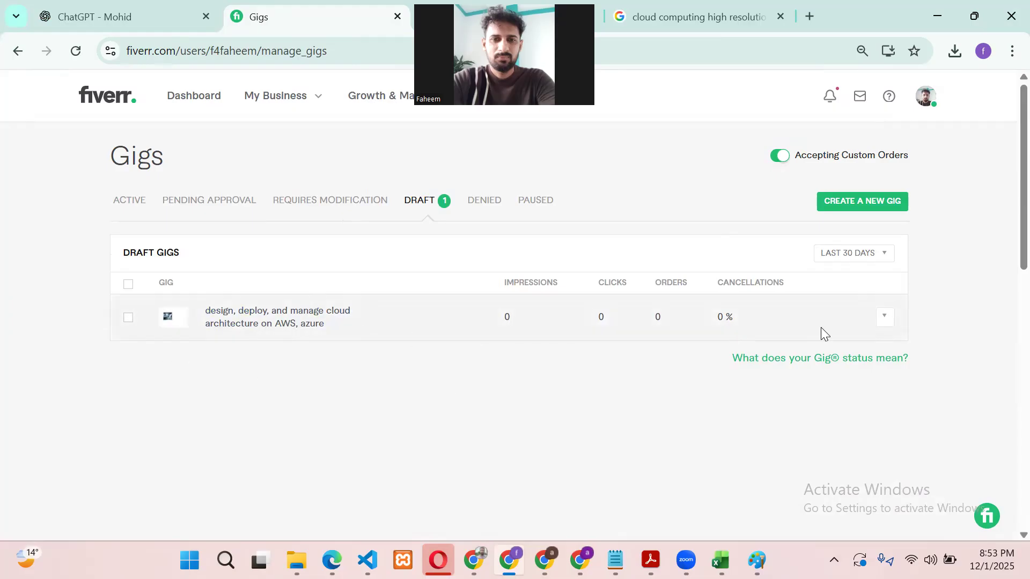
{"action": "left_click", "coordinate": [884, 317]}
{"action": "left_click", "coordinate": [586, 377]}
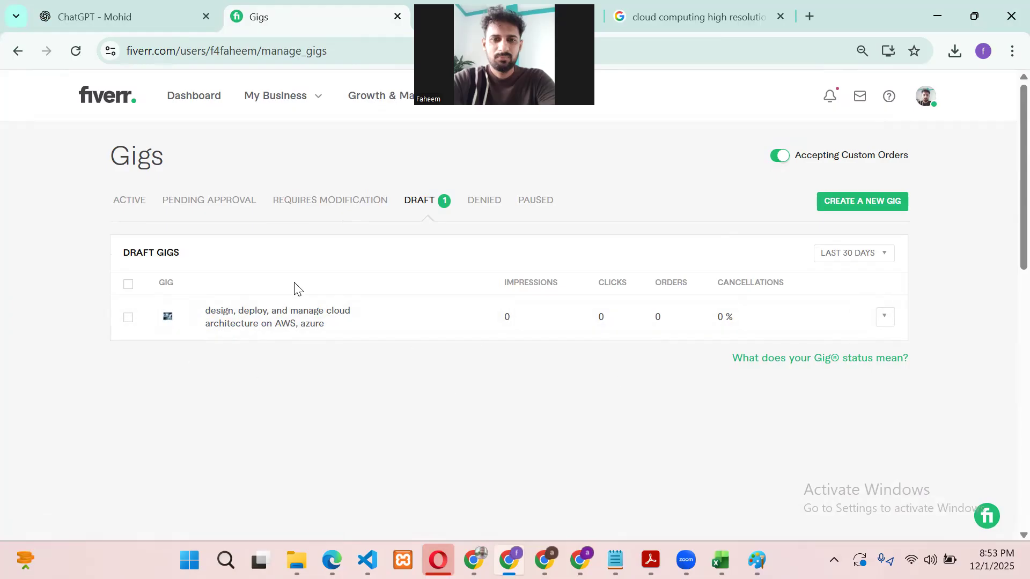
{"action": "left_click", "coordinate": [495, 199]}
{"action": "left_click", "coordinate": [529, 204]}
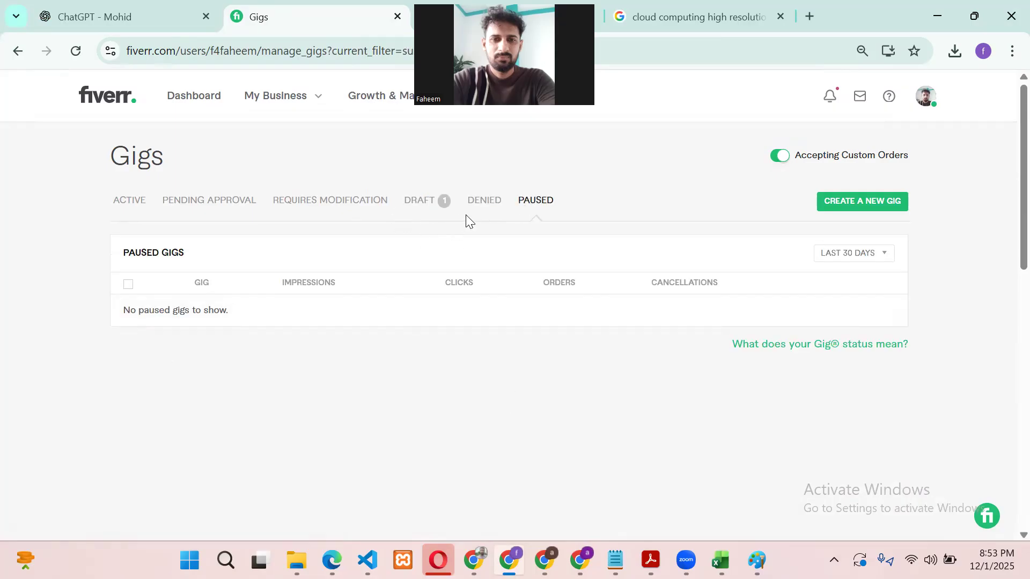